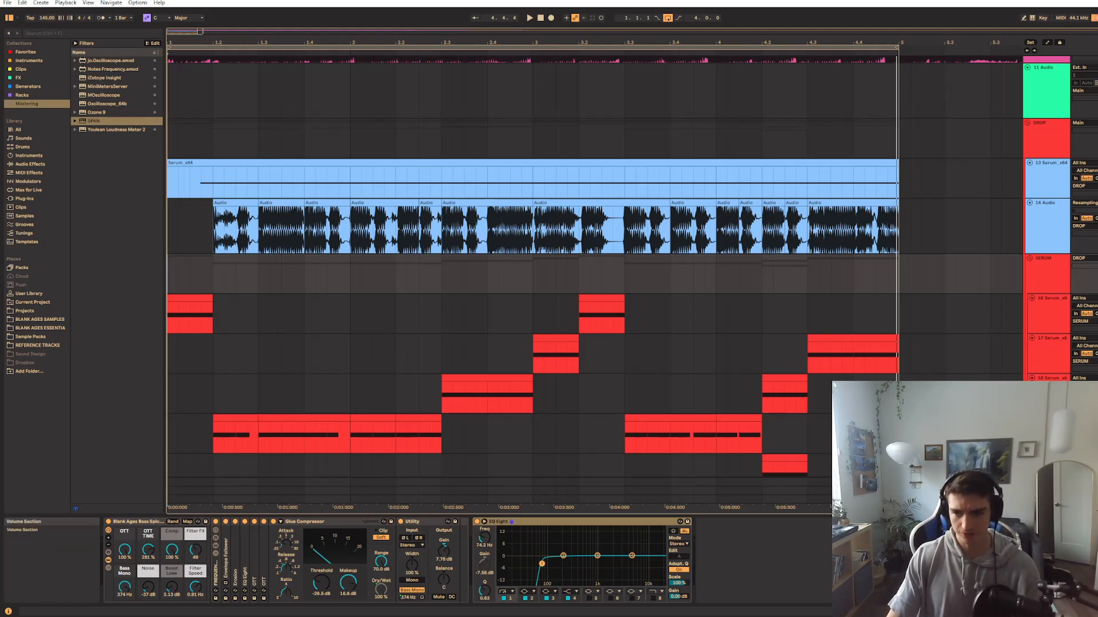
Select the SLANDER reference track with its clip and play it from the start
scroll(256, 191, "up", 5)
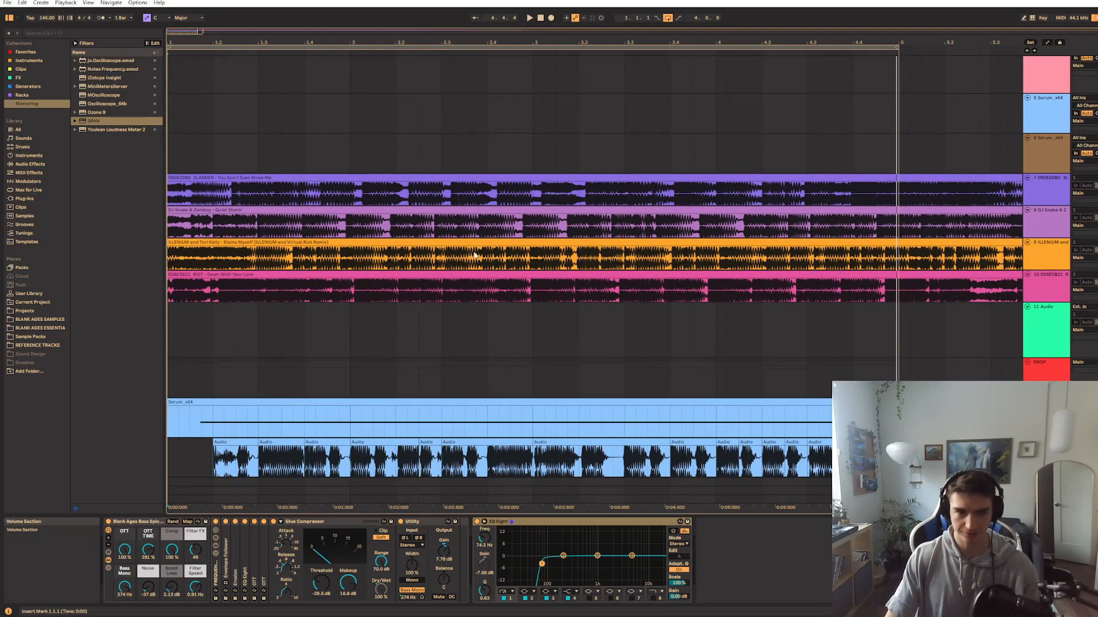
left_click(243, 178)
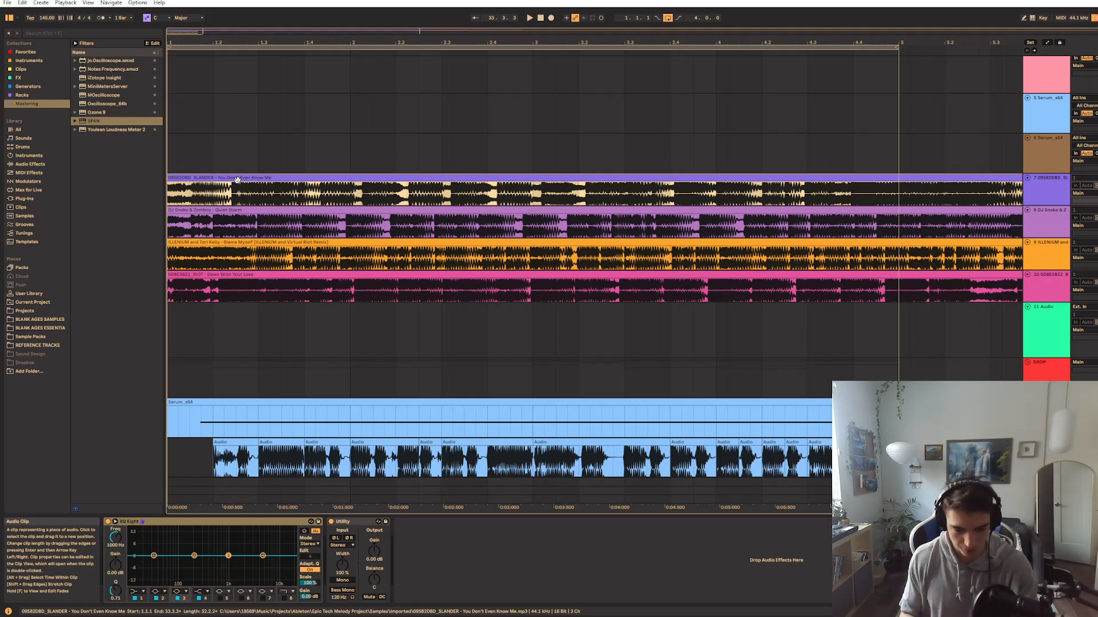
left_click(1053, 201)
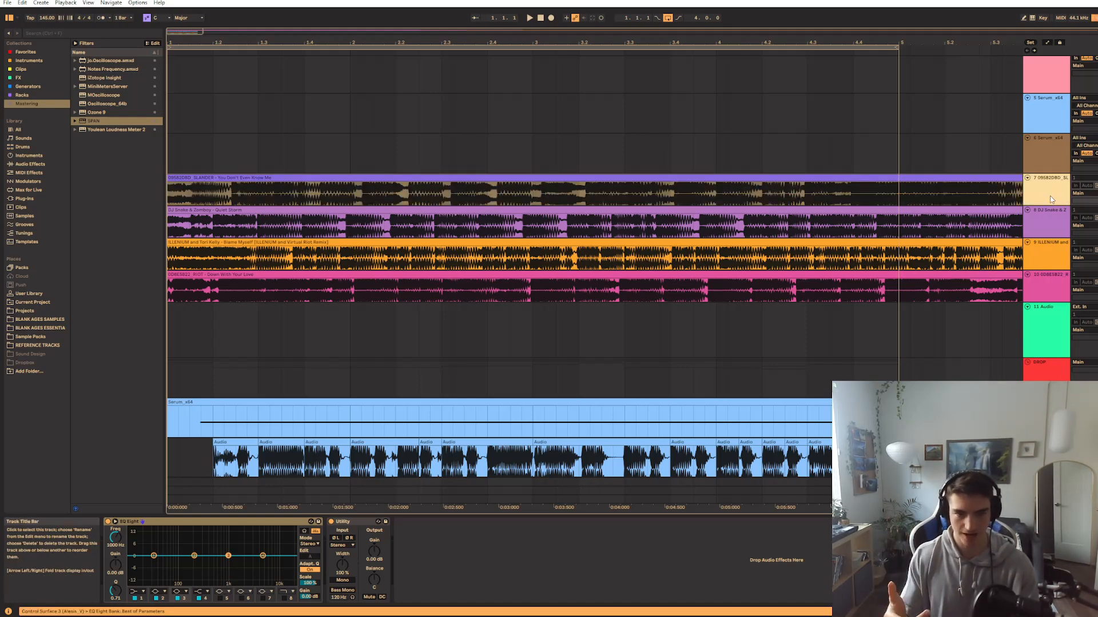
key("space")
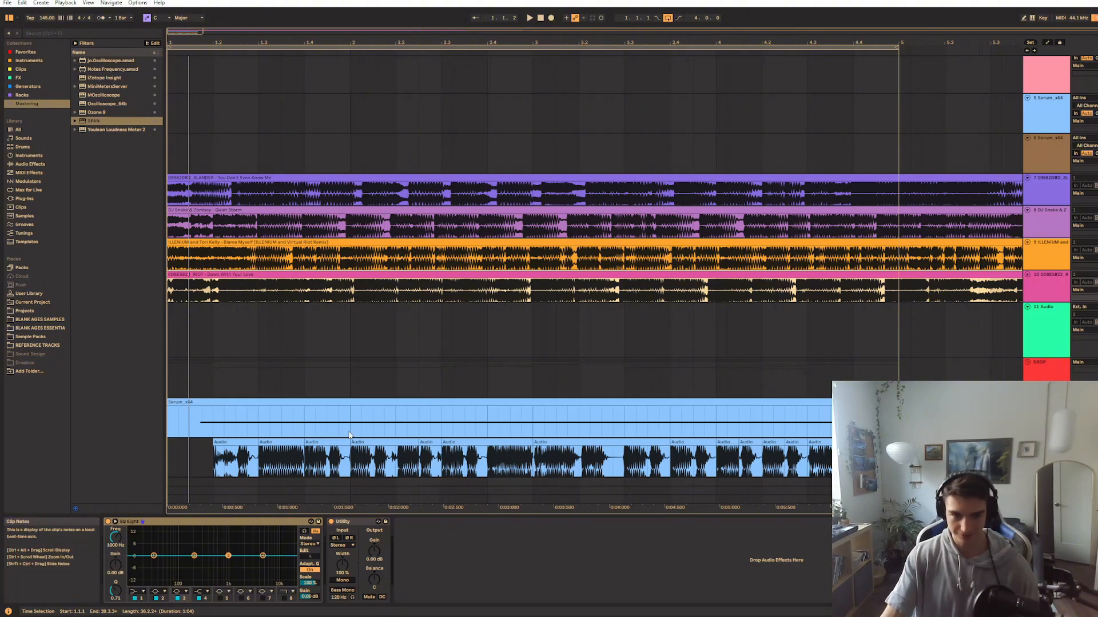
Play the drop from the beginning of the arrangement
scroll(201, 269, "down", 3)
left_click(172, 211)
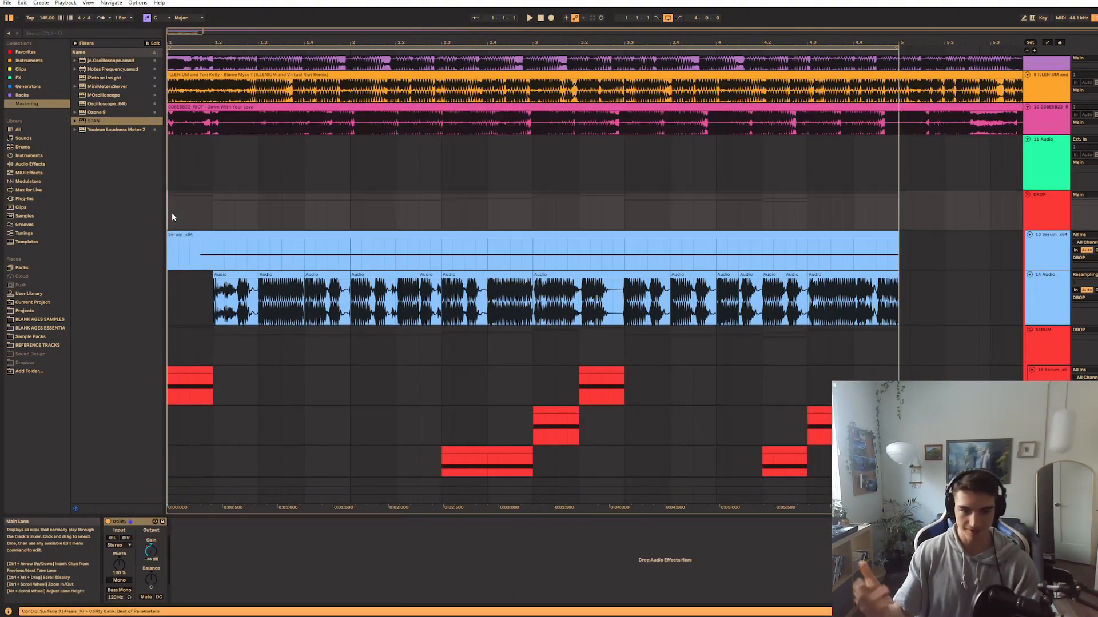
key("space")
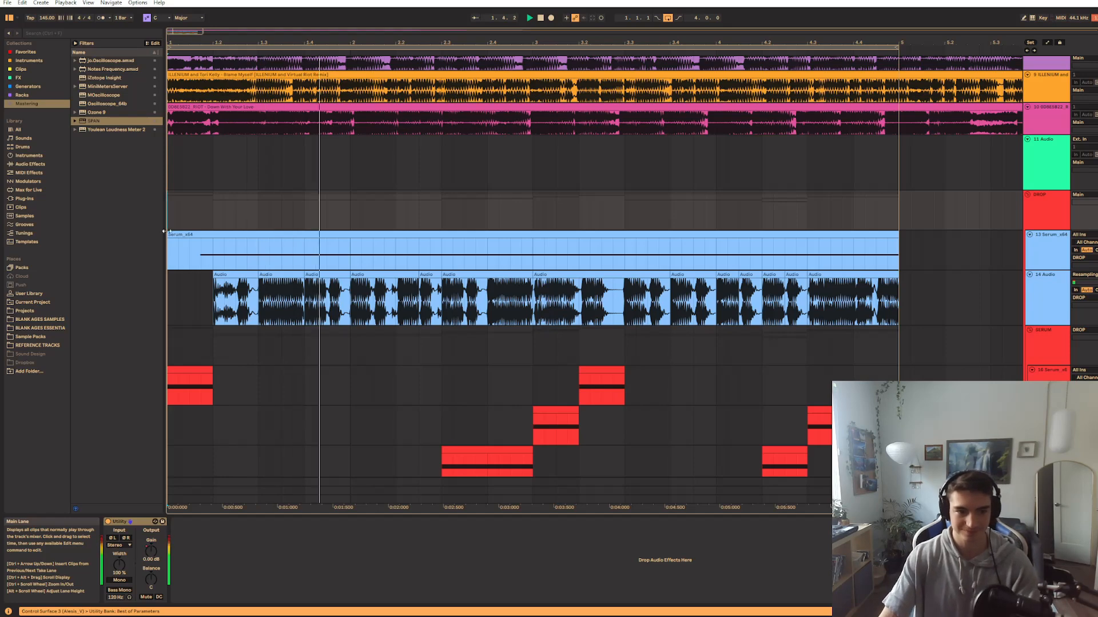
scroll(168, 202, "down", 1)
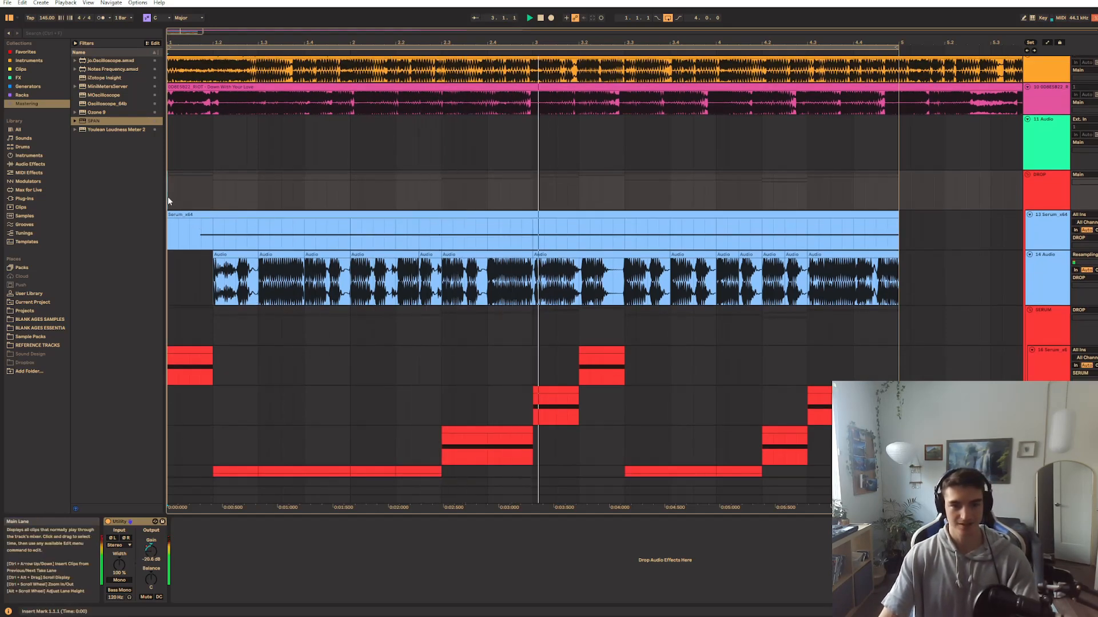
Stop playback and inspect the devices of the first red Serum track and the blue Serum_x64 track
scroll(262, 236, "down", 5)
left_click(182, 252)
key("space")
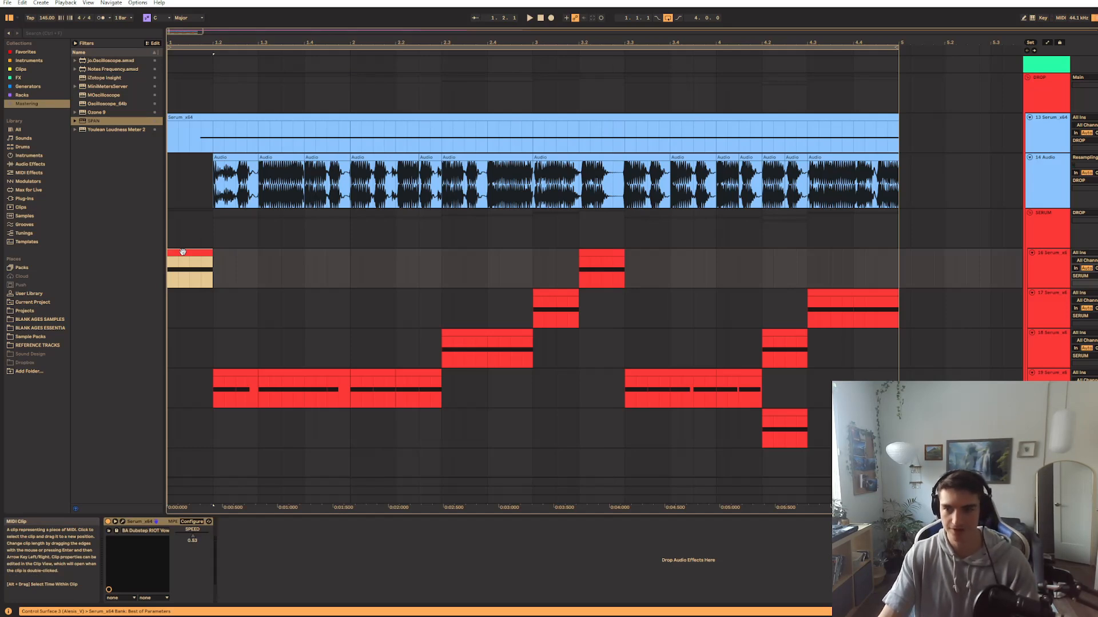
left_click(191, 134)
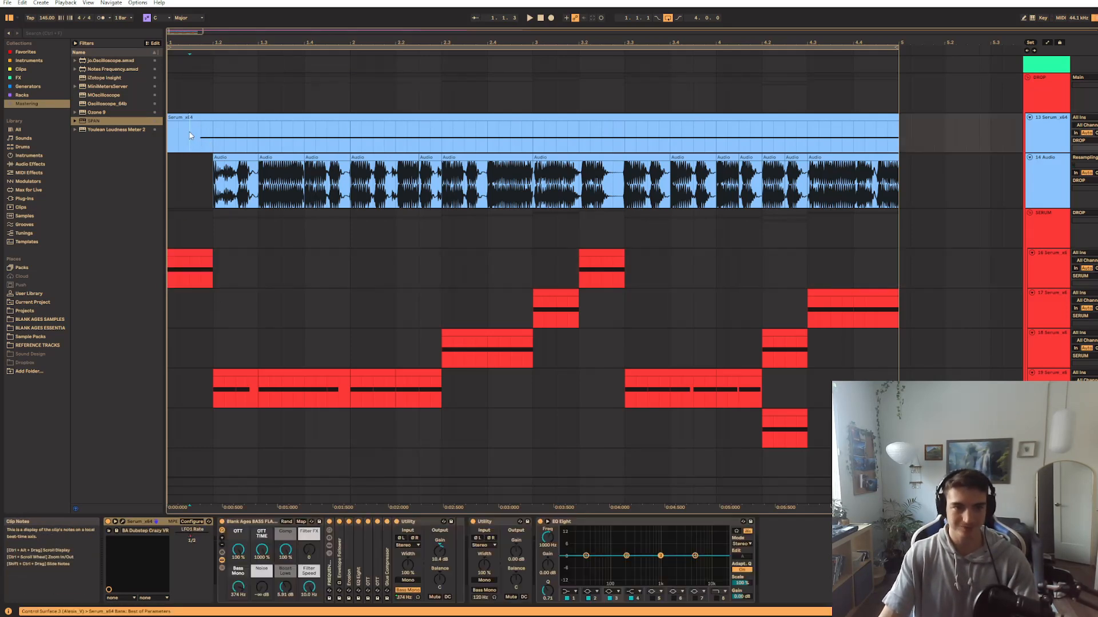
left_click(191, 117)
left_click(201, 136)
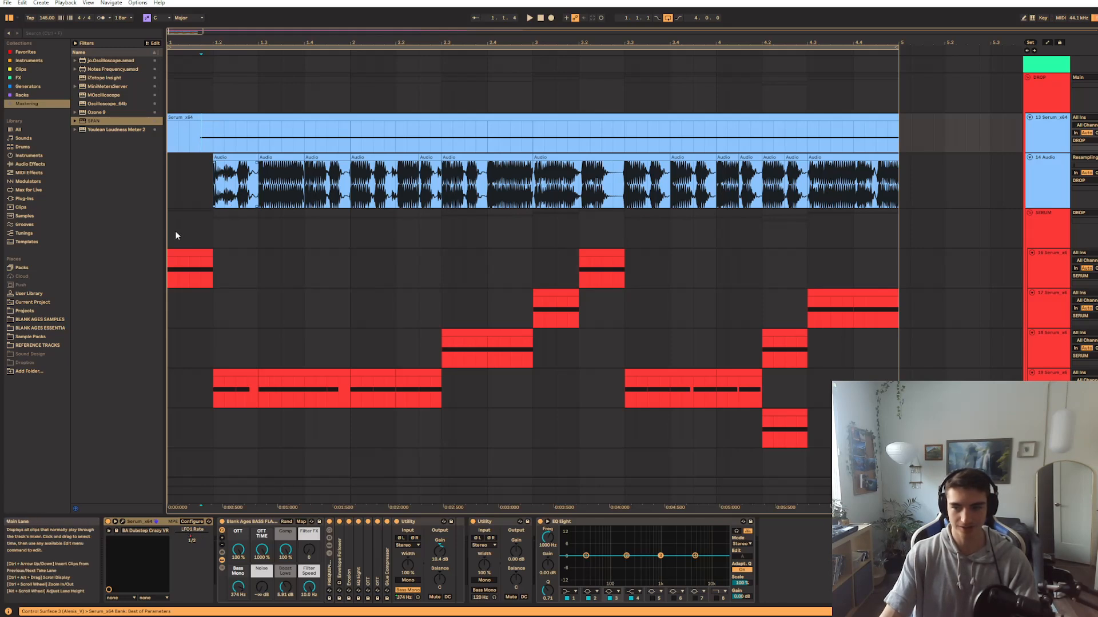
Audition the resampled audio on track 14 from position 1.2
left_click(215, 194)
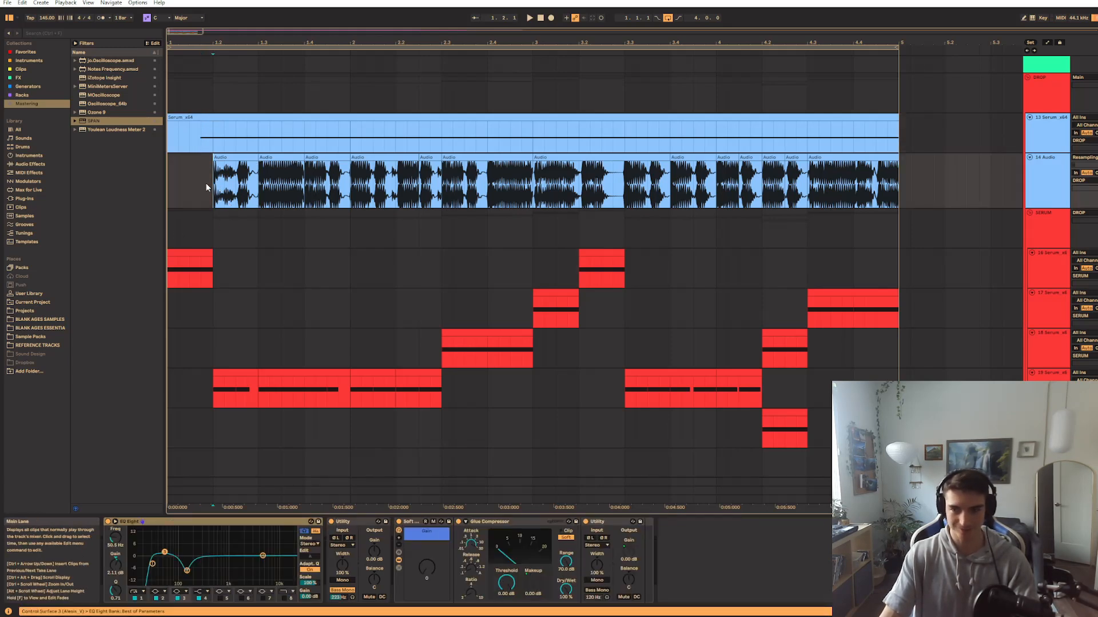
key("space")
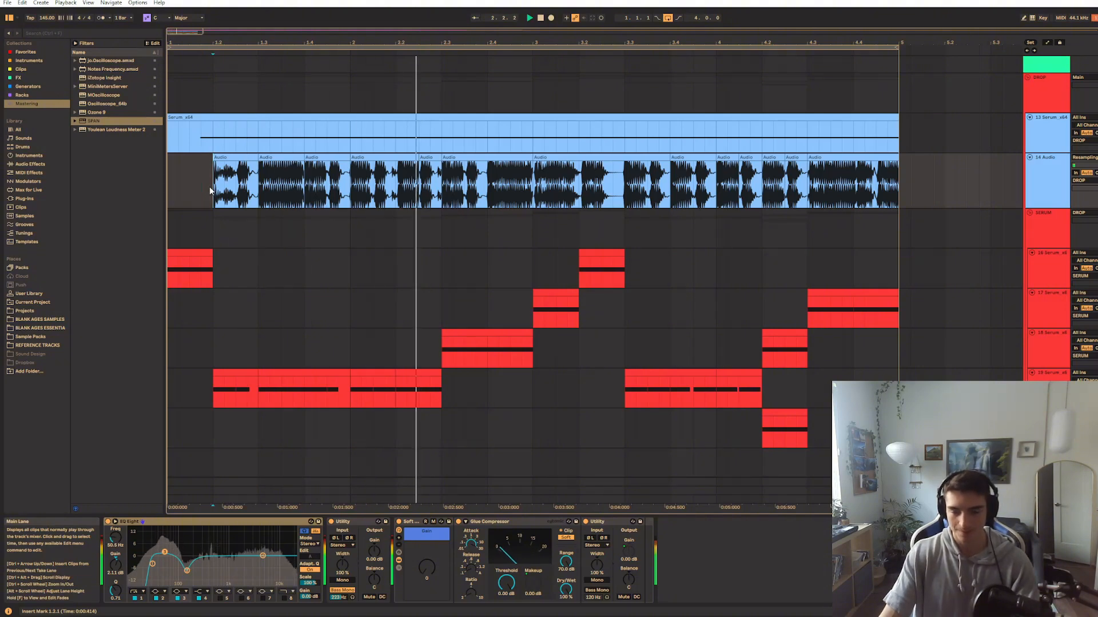
key("space")
Examine the notes of the blue Serum_x64 clip while it plays, and return to the track's devices
left_click(216, 144)
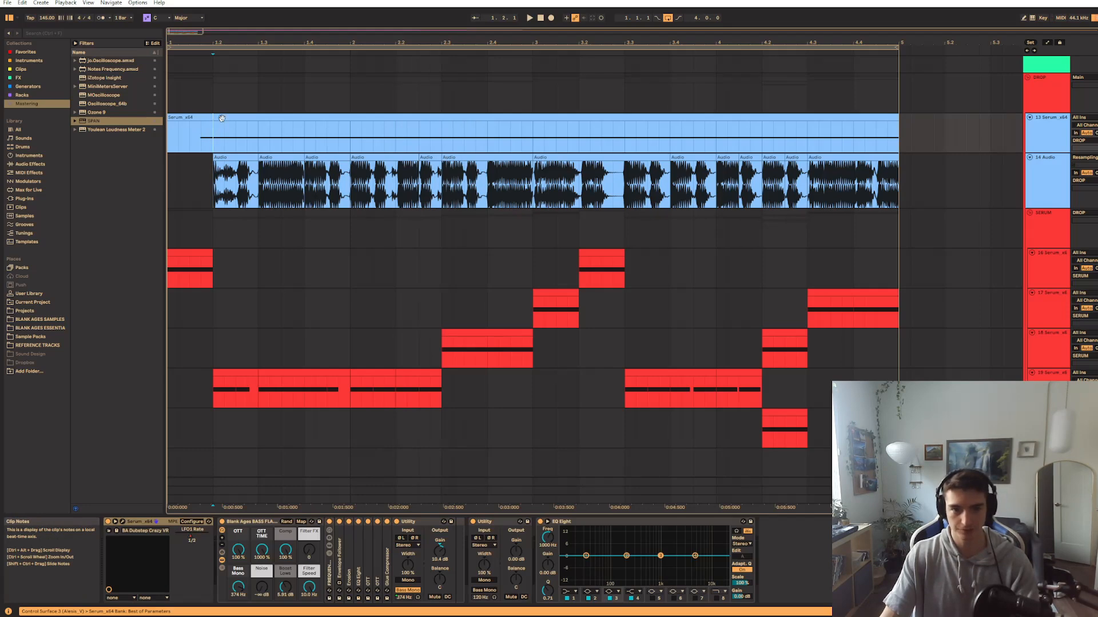
left_click(224, 117)
double_click(234, 118)
key("space")
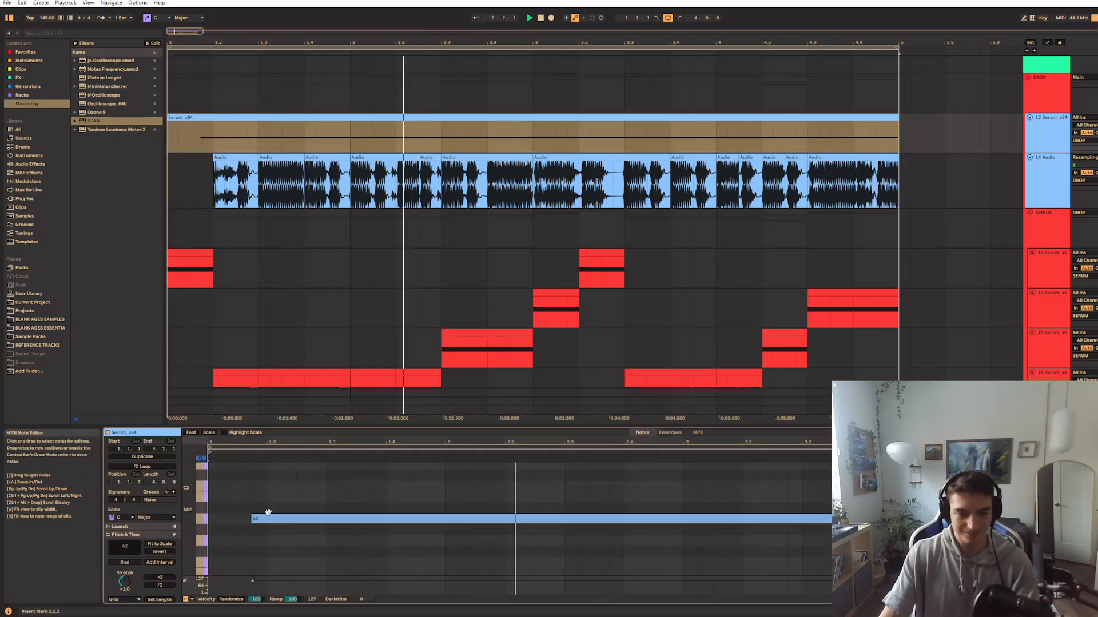
key("shift+Tab")
Show the LFO1 Rate automation of the blue Serum_x64 track in the arrangement, and hide the automation again
right_click(189, 537)
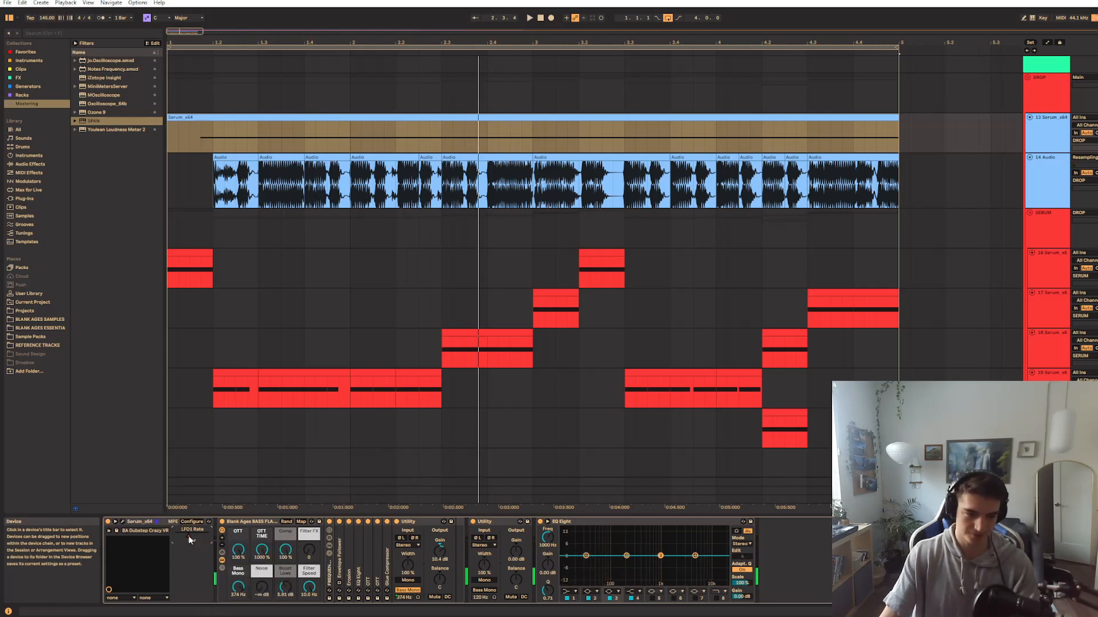
left_click(195, 541)
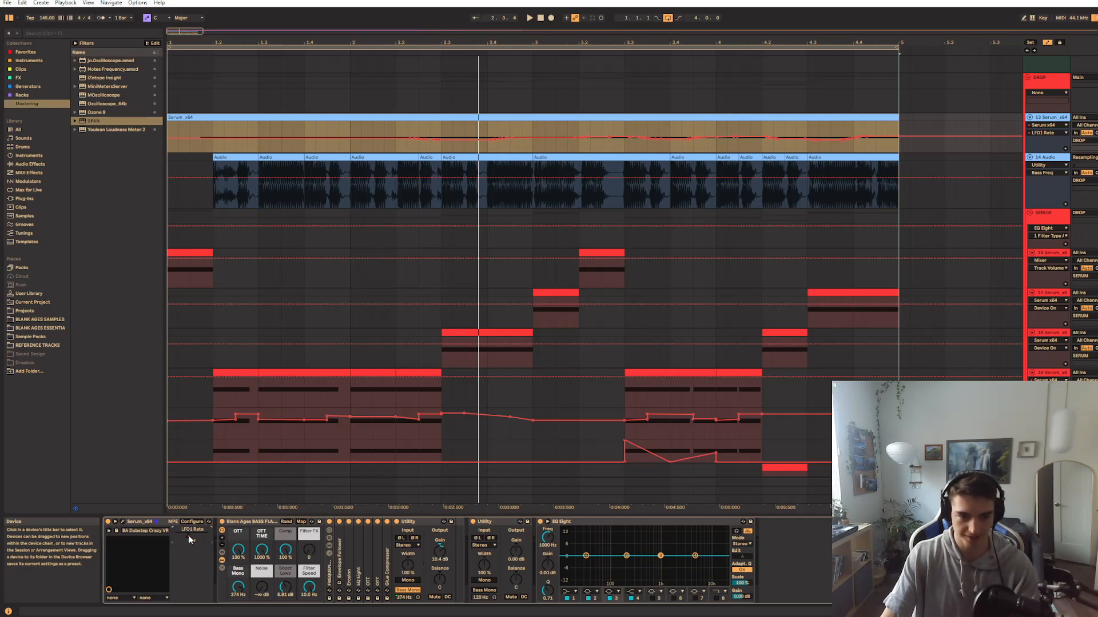
key("a")
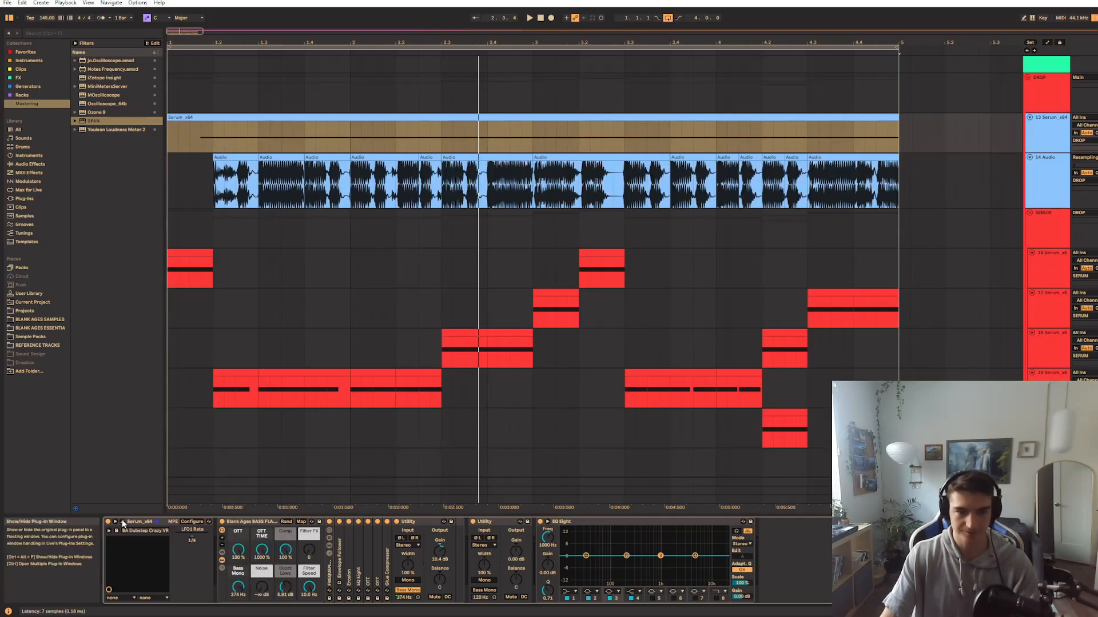
left_click(123, 522)
Insert a new audio track below the blue Serum_x64 track and set its input to Resampling
left_click(1051, 132)
left_click(1056, 175)
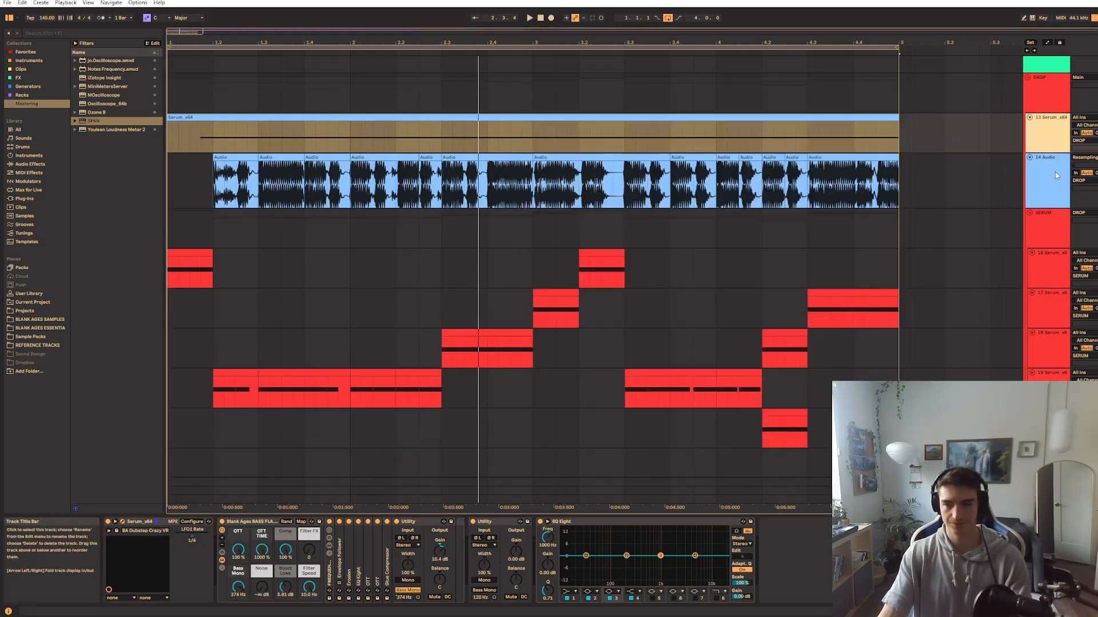
key("ctrl+t")
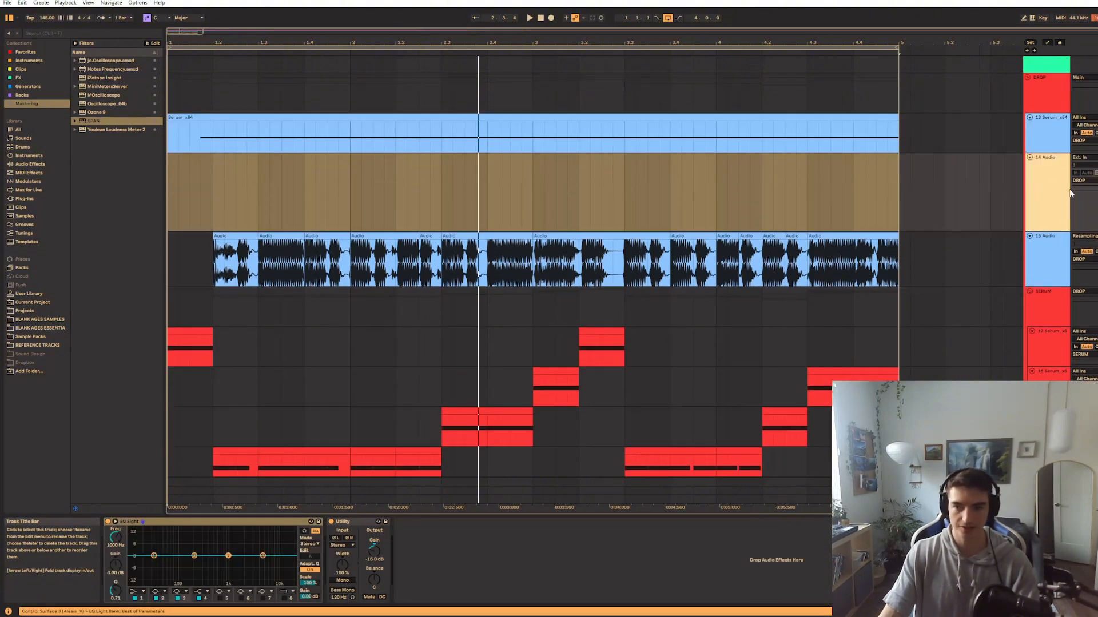
left_click(1081, 157)
left_click(1074, 182)
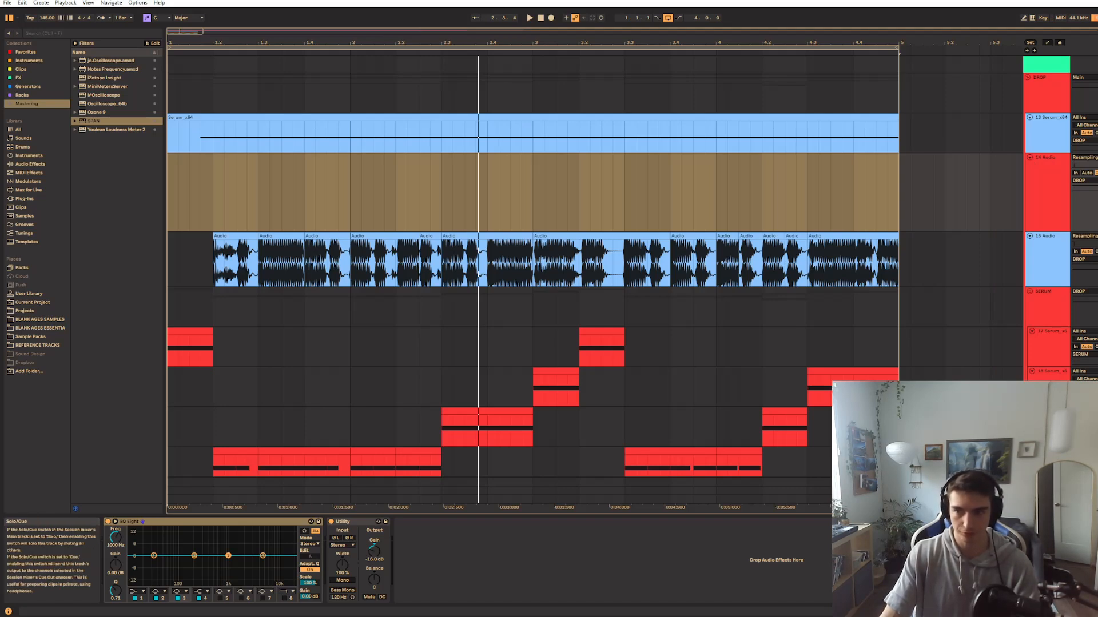
Record a take onto the new audio track from the start while varying LFO 1's rate in Serum, including 1/2
left_click(172, 194)
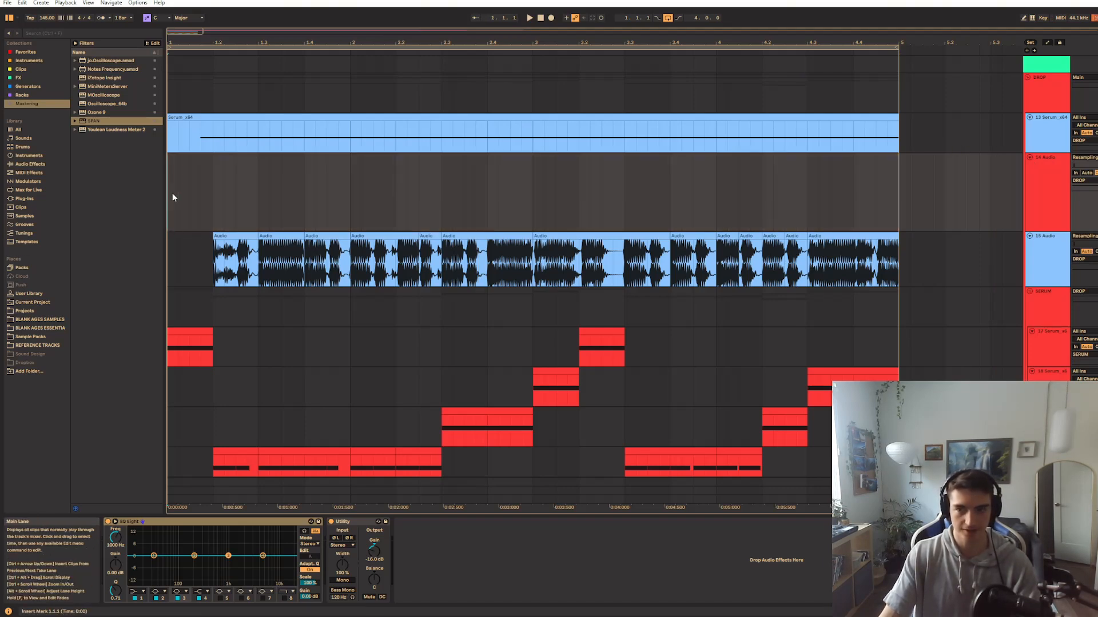
left_click(552, 18)
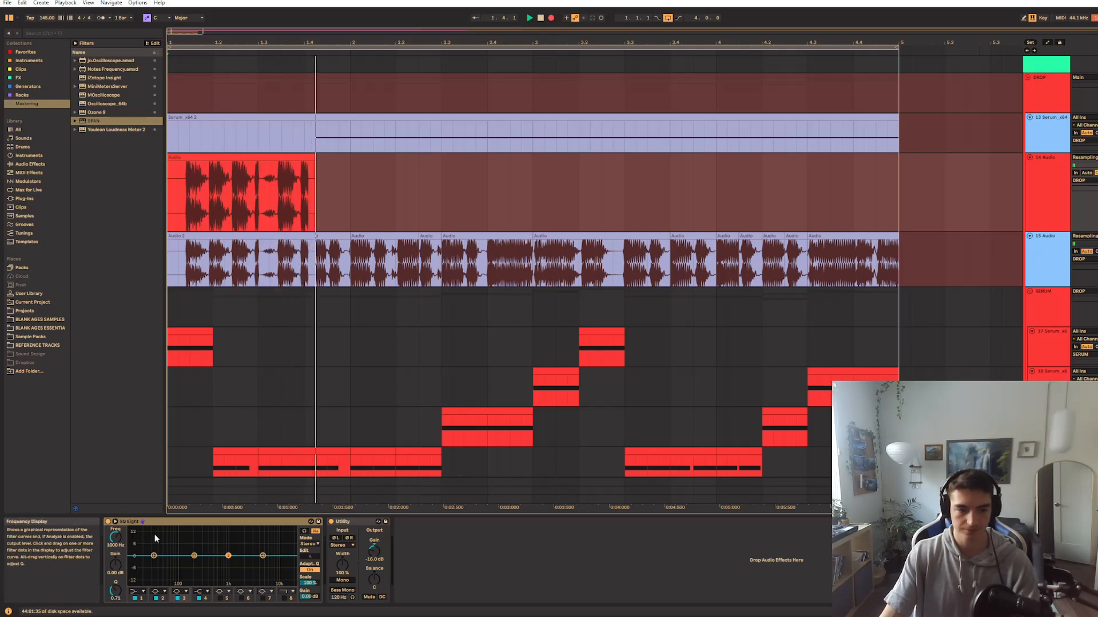
left_click(1047, 134)
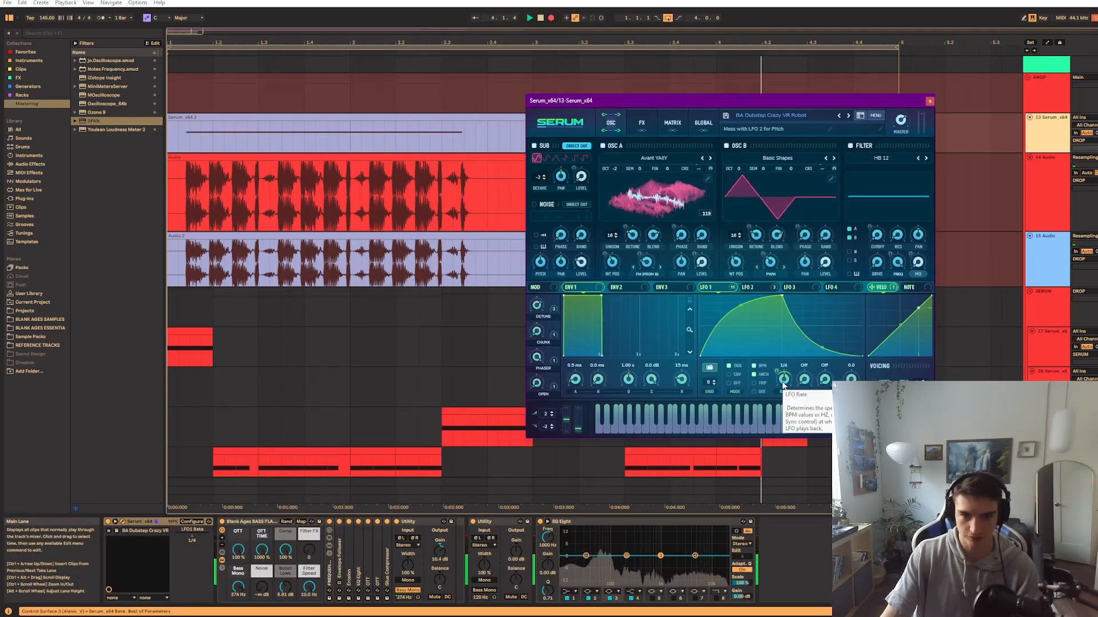
mouse_move(780, 387)
left_mouse_down()
mouse_move(786, 375)
mouse_move(784, 391)
left_mouse_up()
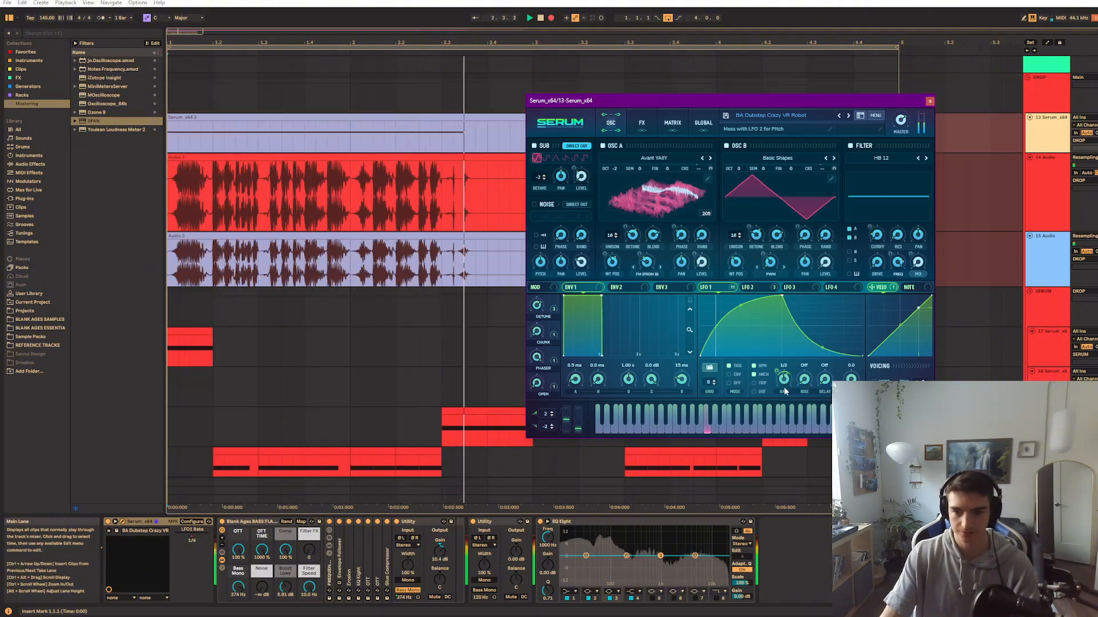
key("space")
left_click(931, 101)
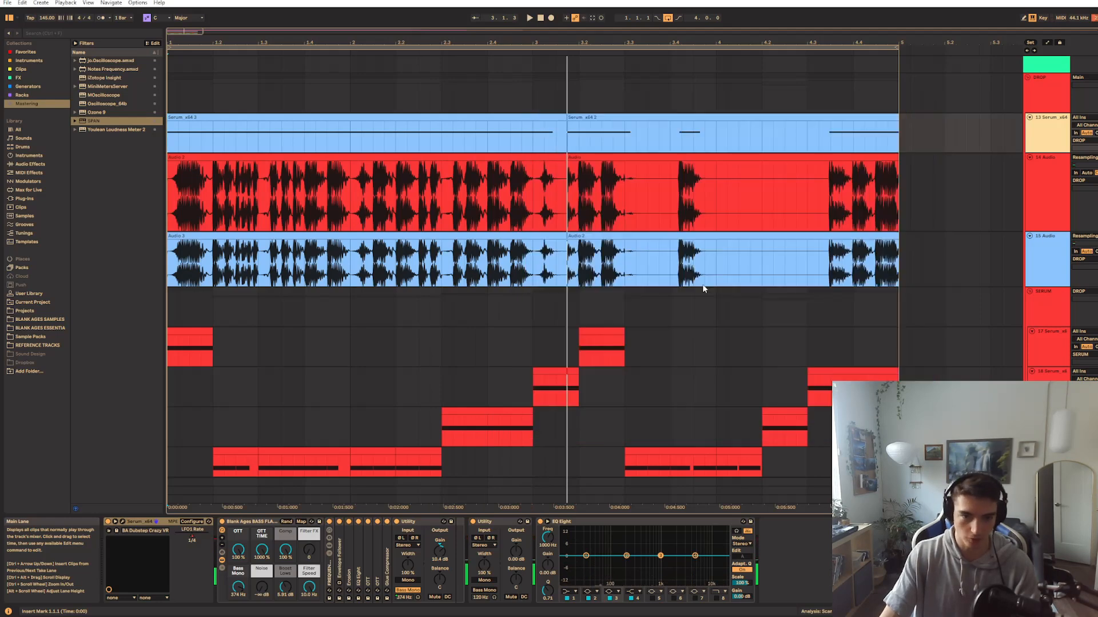
Undo the recorded take and delete the new audio track below the blue Serum_x64 track
key("z")
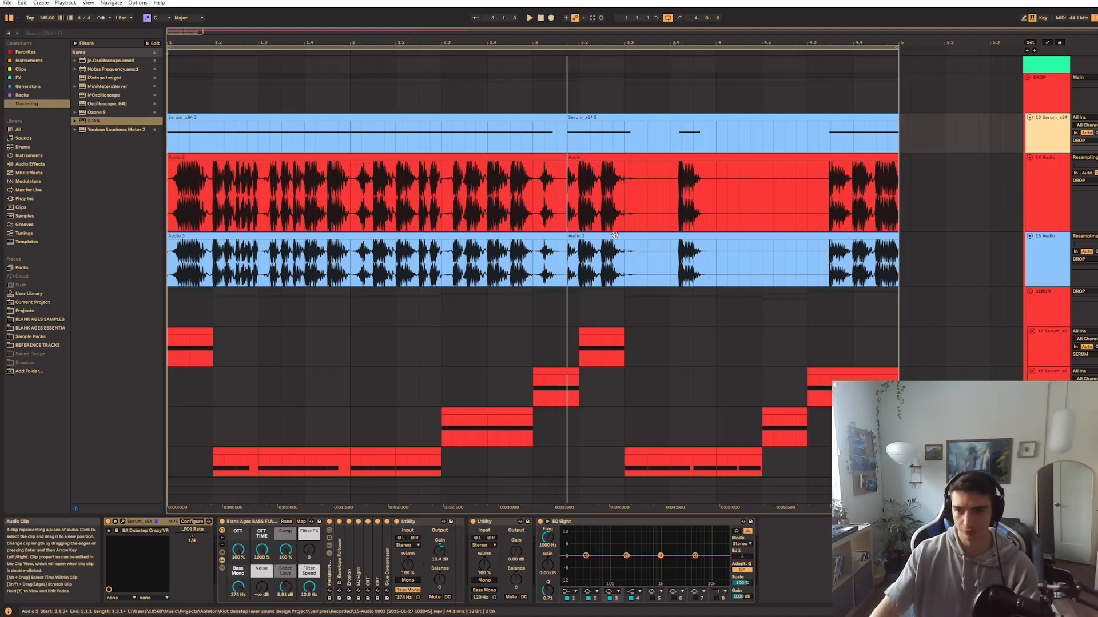
key("ctrl+z")
key("ctrl+z")
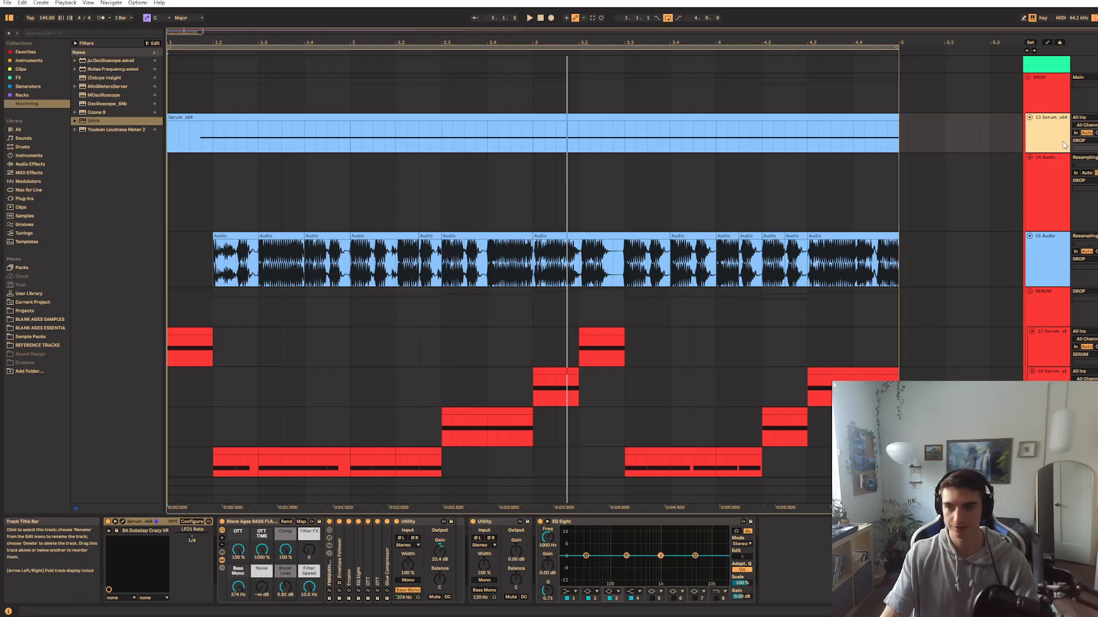
left_click(1051, 177)
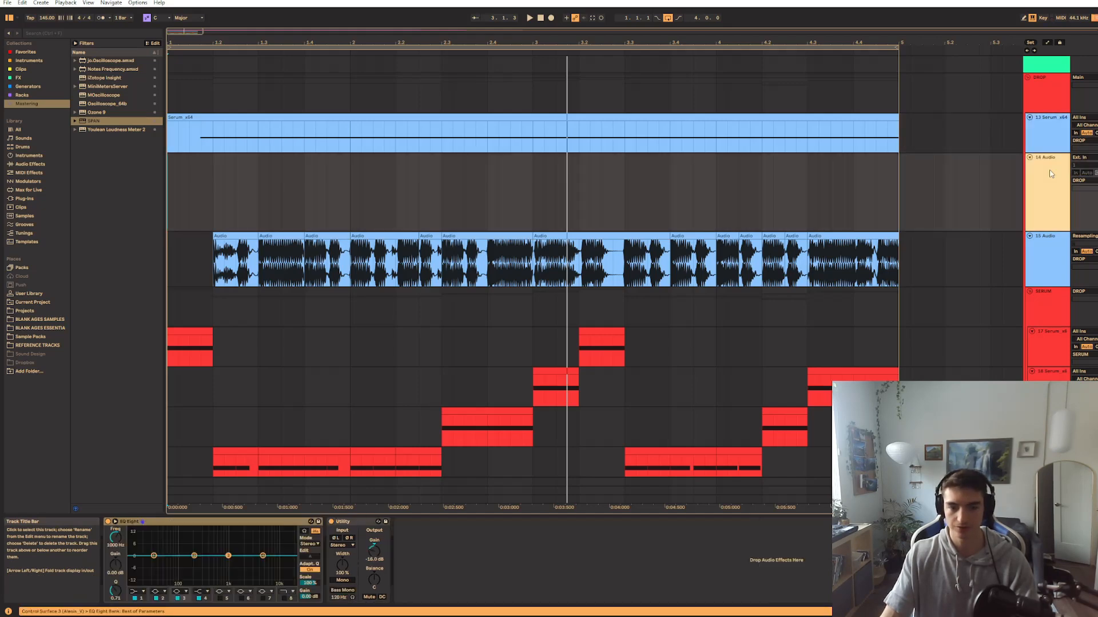
key("Delete")
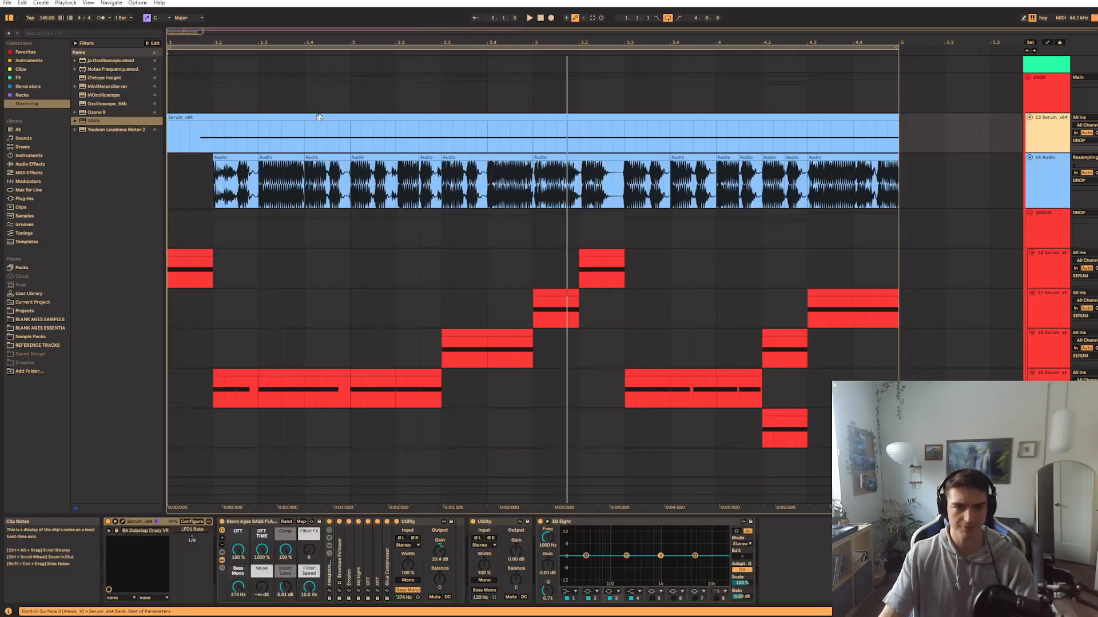
Play the blue Serum_x64 clip and open the track's Serum plug-in window
left_click(319, 117)
key("space")
left_click(123, 521)
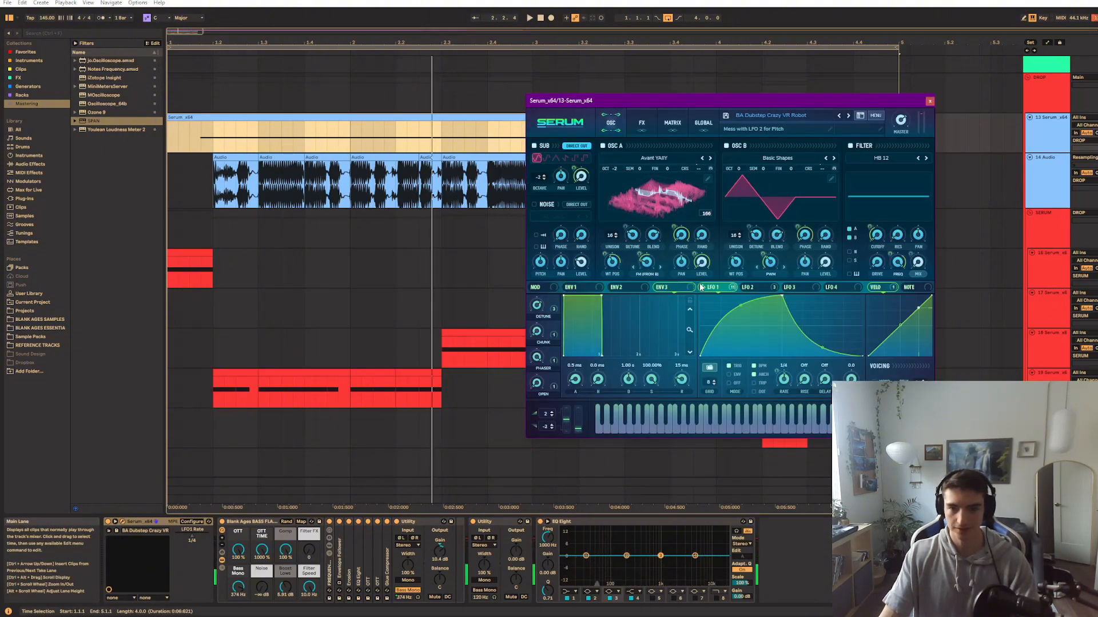
Examine envelope 1, LFO 1 and oscillator A's wavetable in the Serum patch
left_click(601, 289)
left_click(743, 290)
left_click(715, 288)
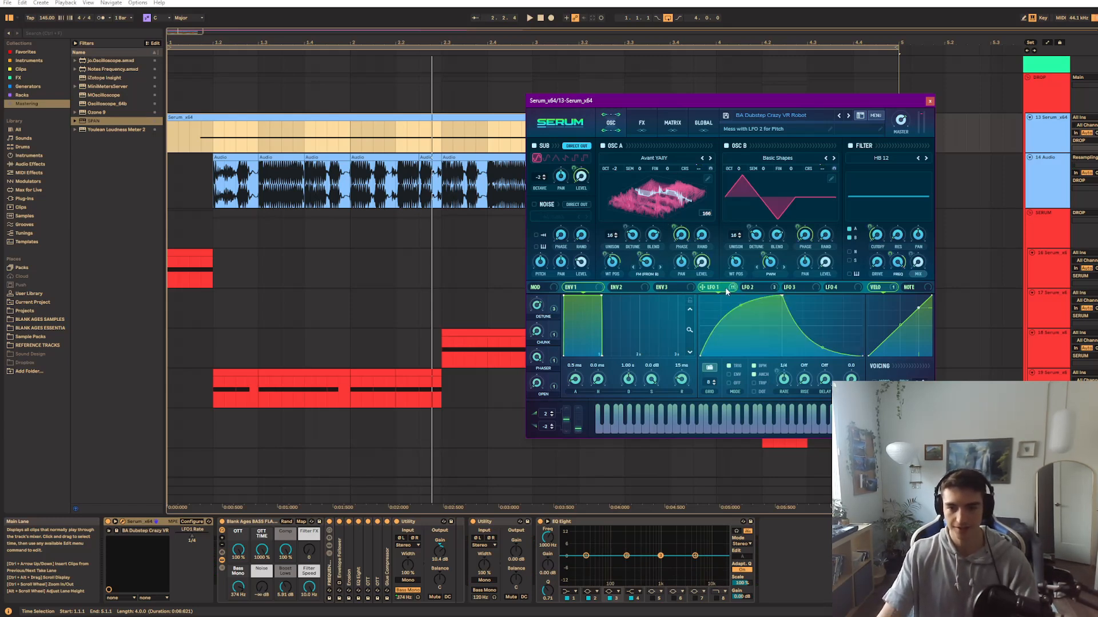
mouse_move(723, 289)
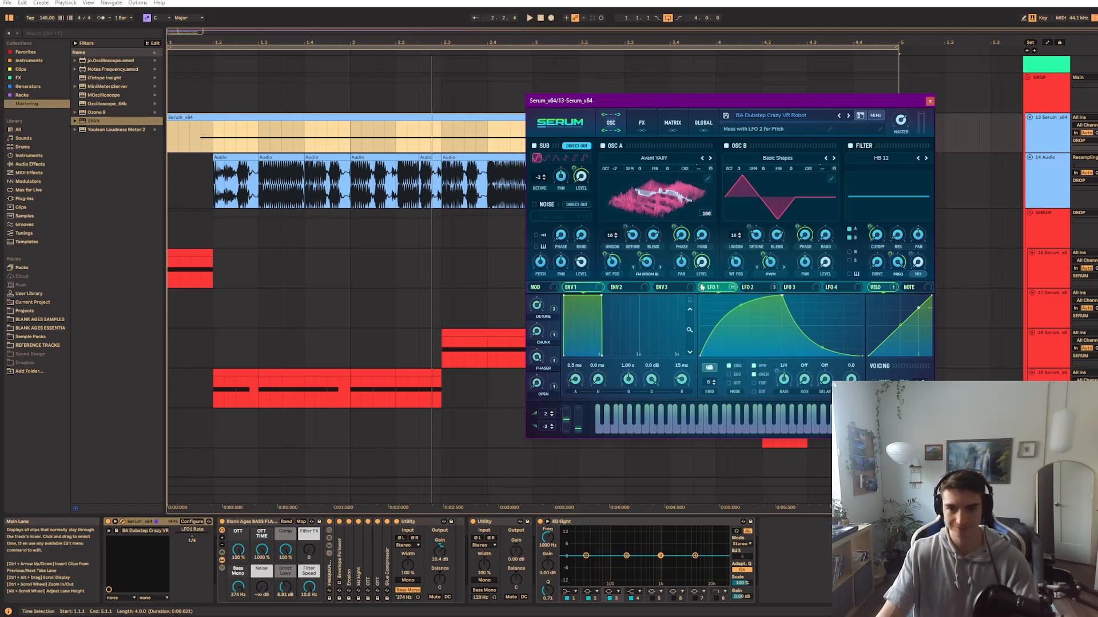
left_click(645, 201)
left_click(644, 201)
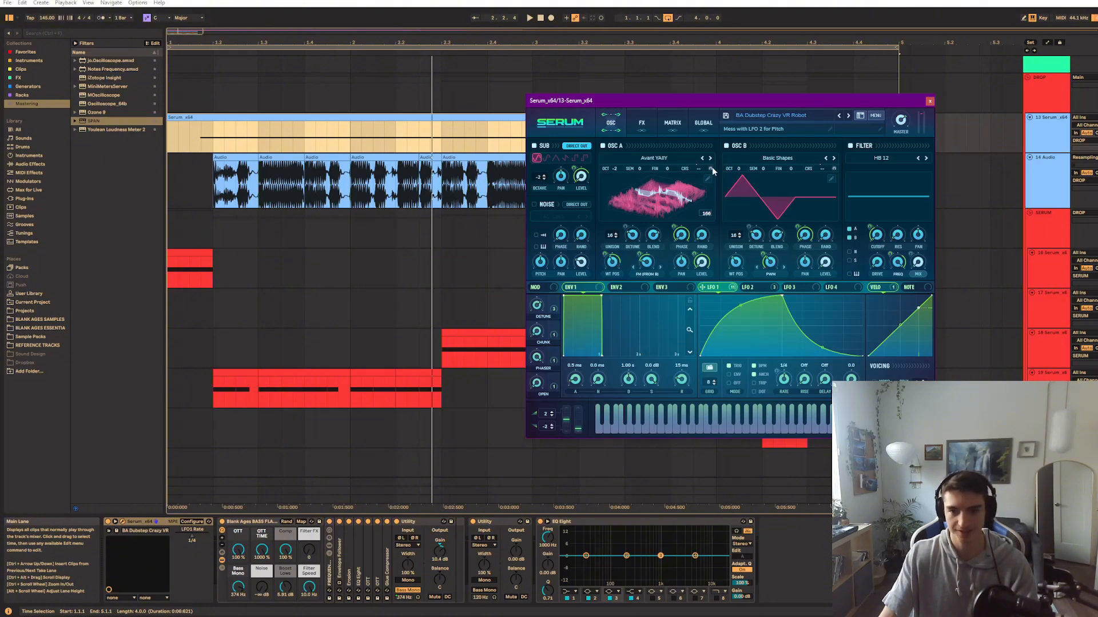
Turn off oscillator B in Serum and audition the bass from position 1.2
left_click(727, 146)
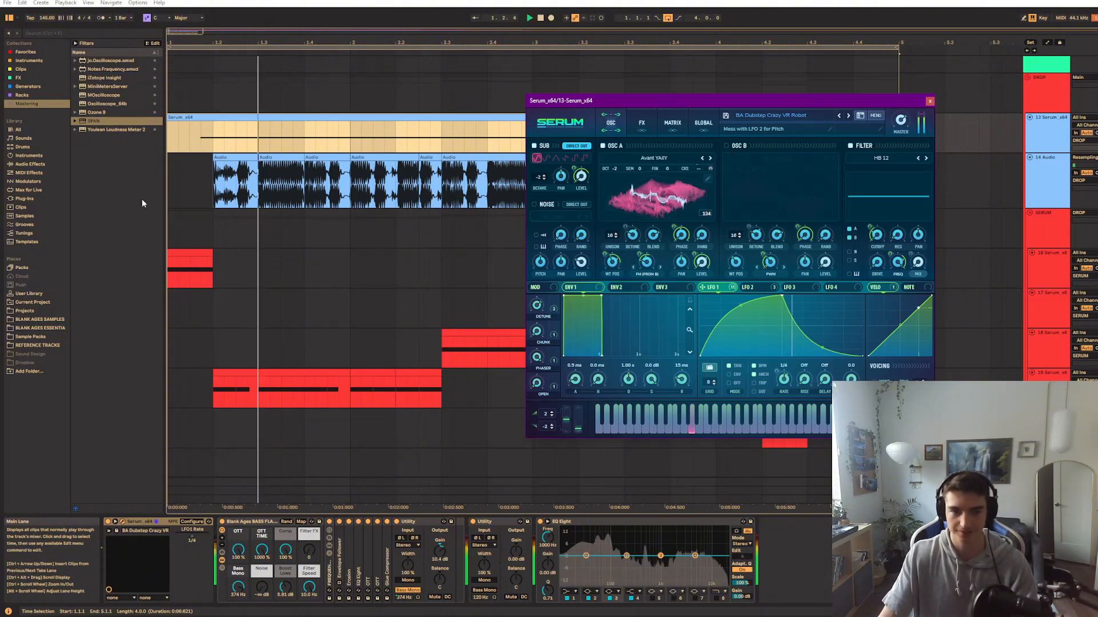
left_click(213, 140)
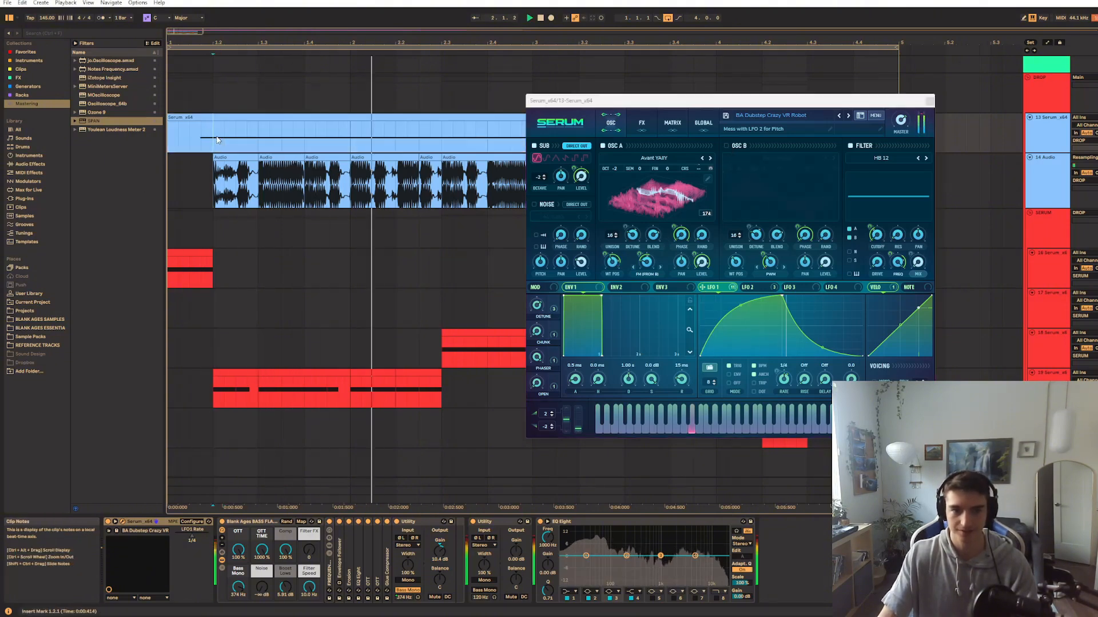
Turn oscillator B back on and review LFO 1's destinations, the effects rack and LFO 2's shape
left_click(727, 146)
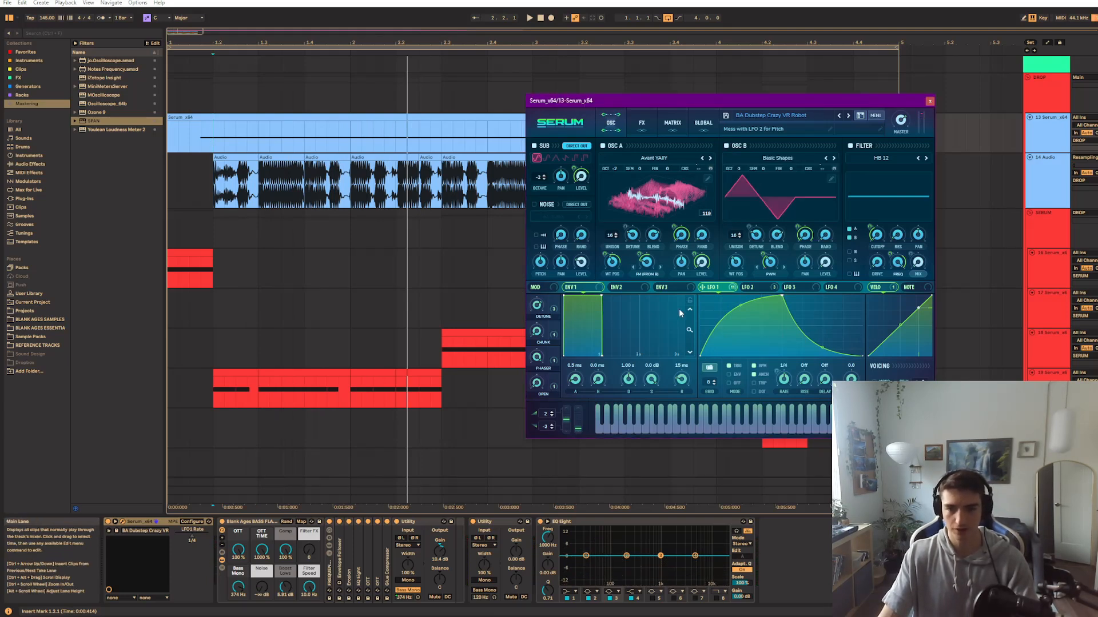
mouse_move(717, 295)
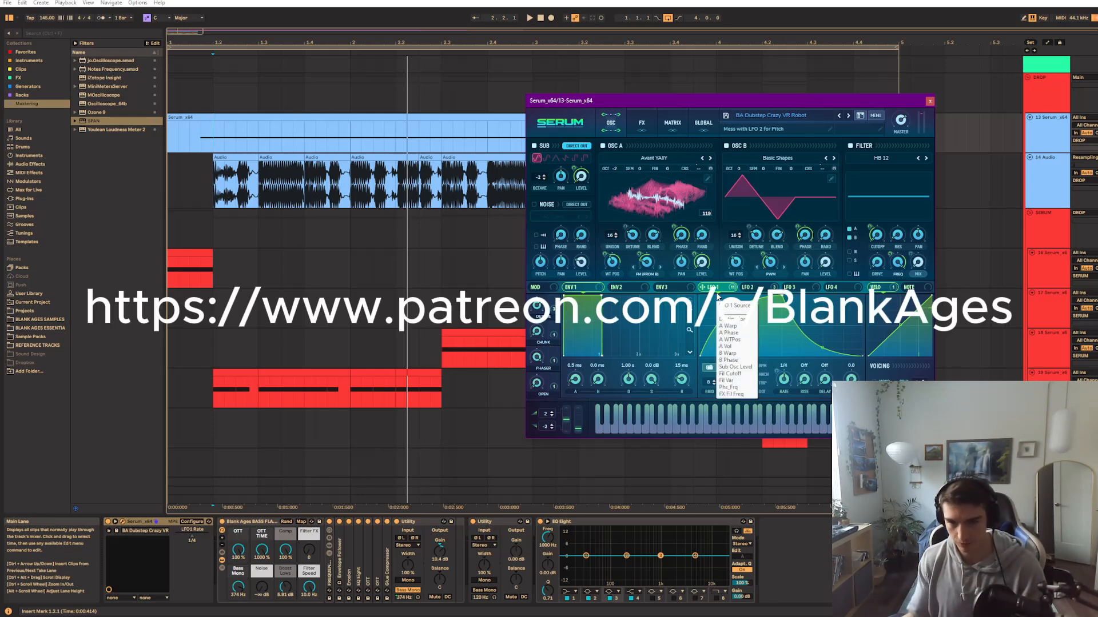
left_click(642, 122)
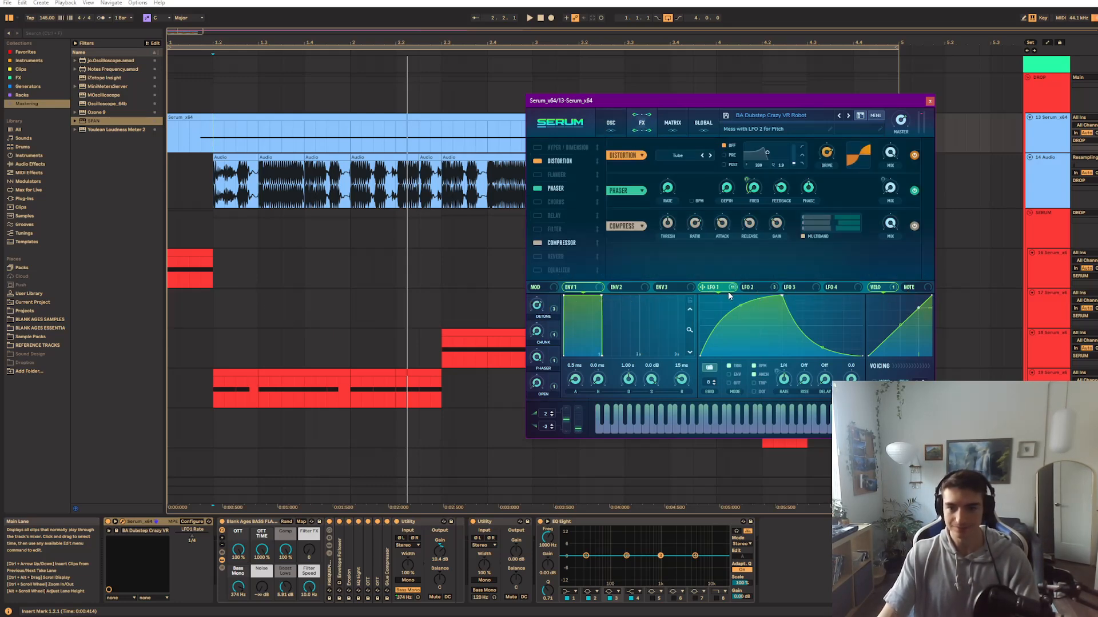
left_click(747, 287)
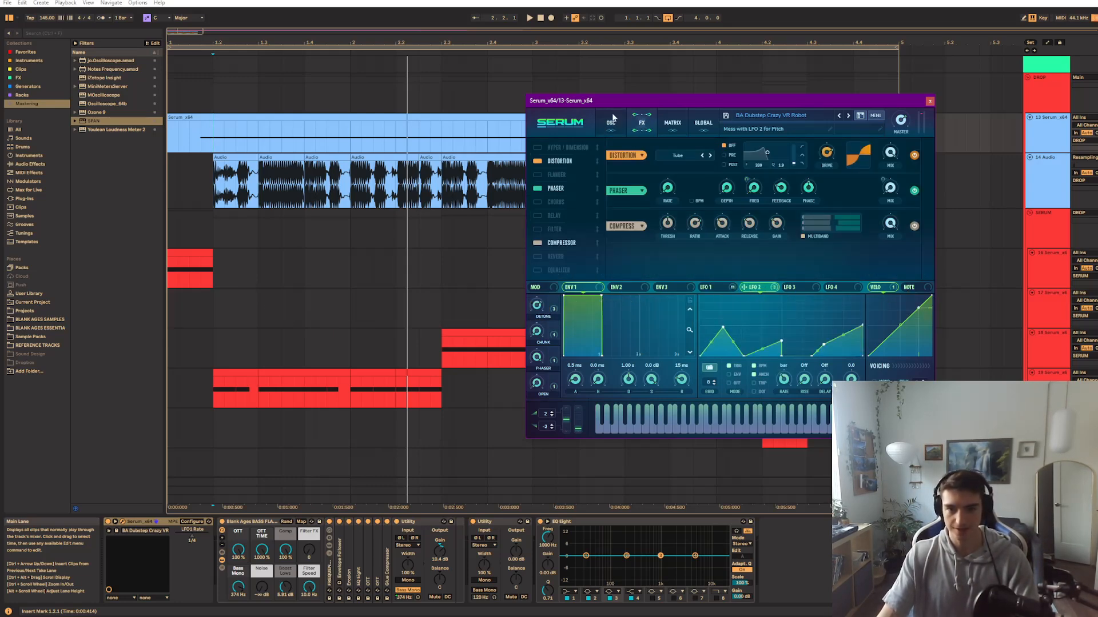
left_click(611, 122)
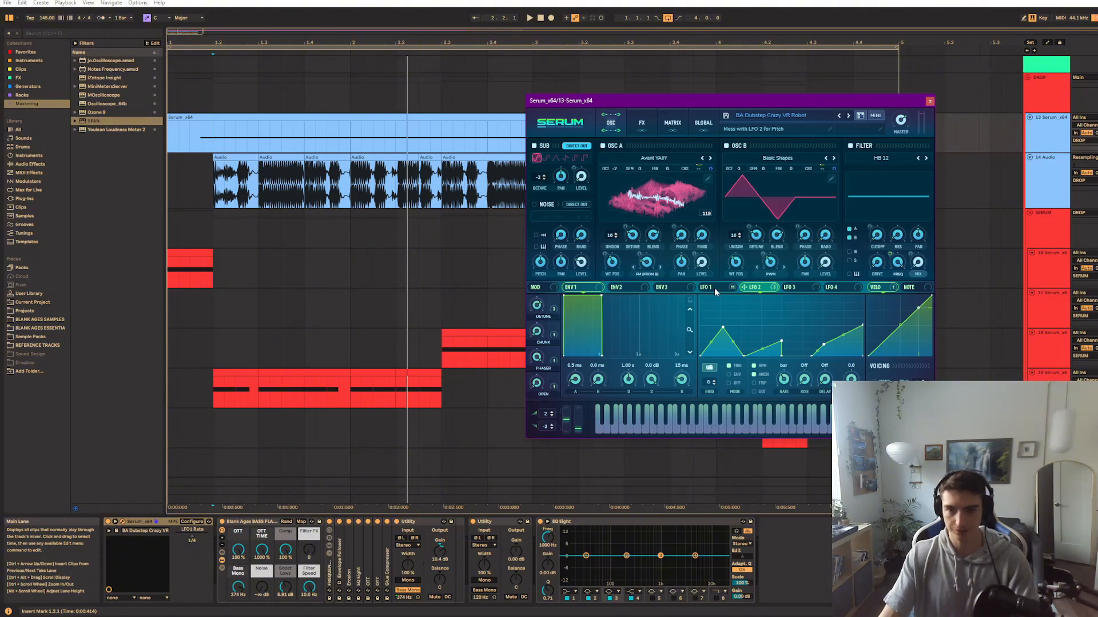
Bypass the LFO 2 modulation on the coarse pitch of oscillators B and A
right_click(832, 169)
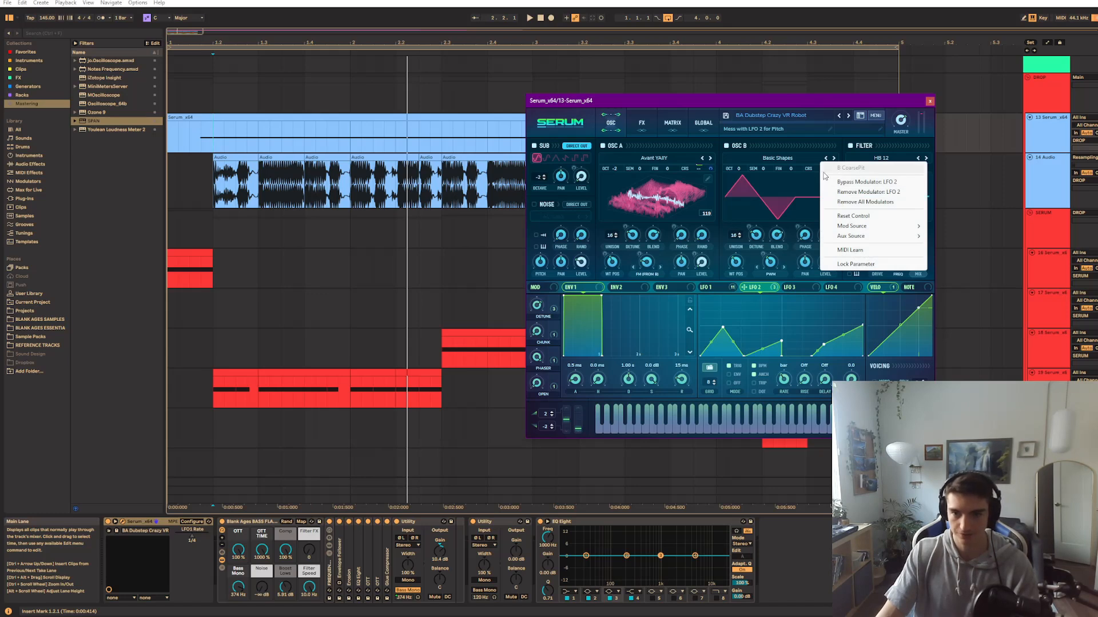
left_click(839, 182)
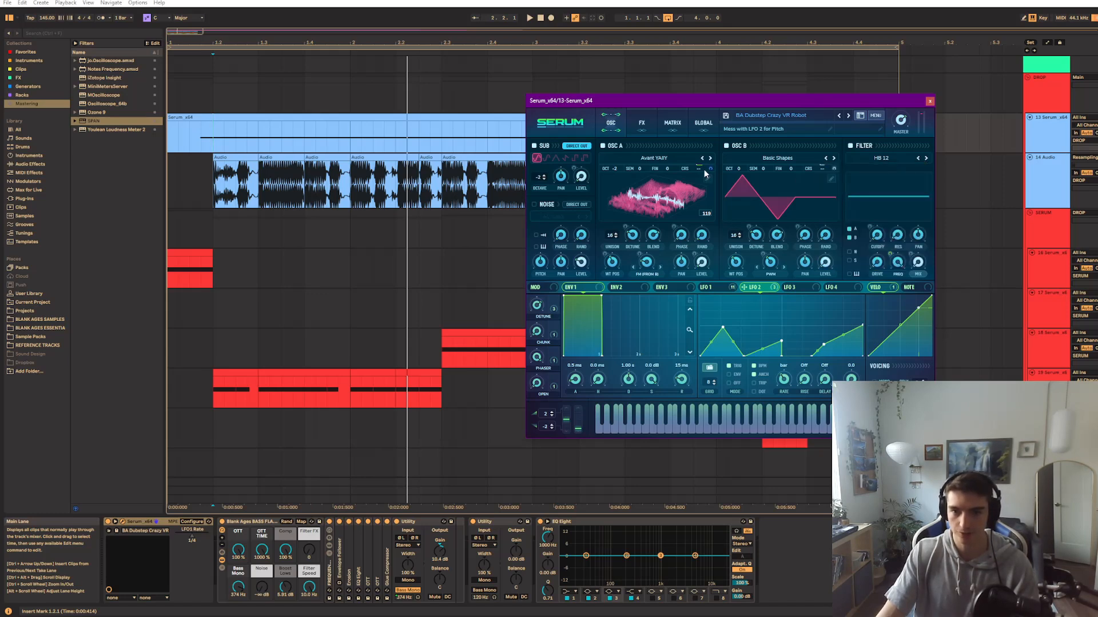
right_click(709, 168)
left_click(719, 179)
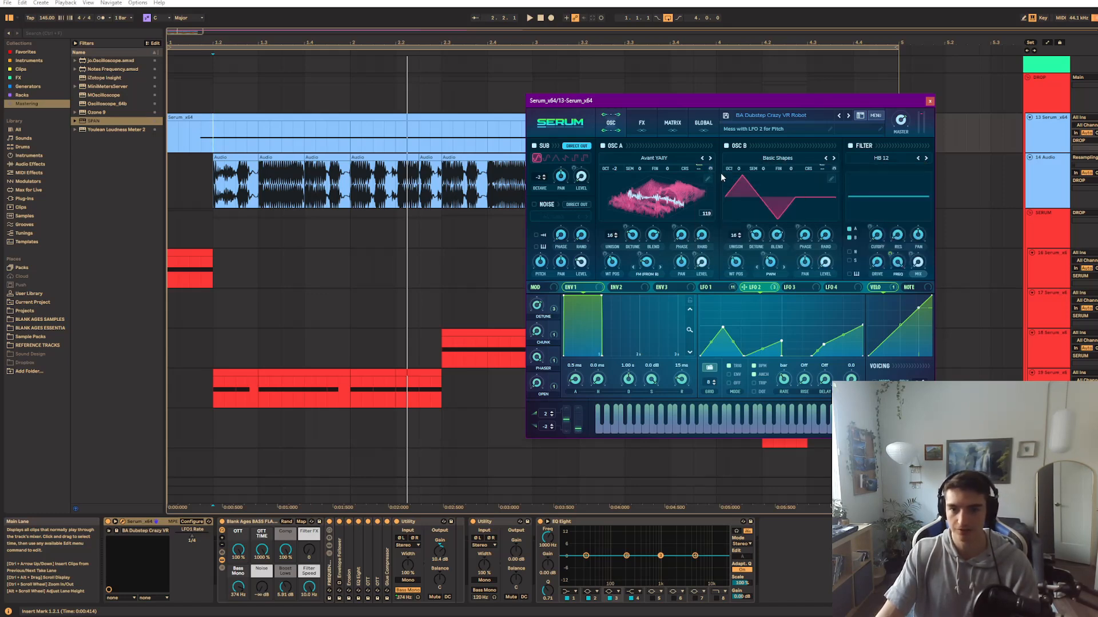
Re-enable the LFO 2 modulation on both oscillators' coarse pitch and audition the bass
right_click(708, 168)
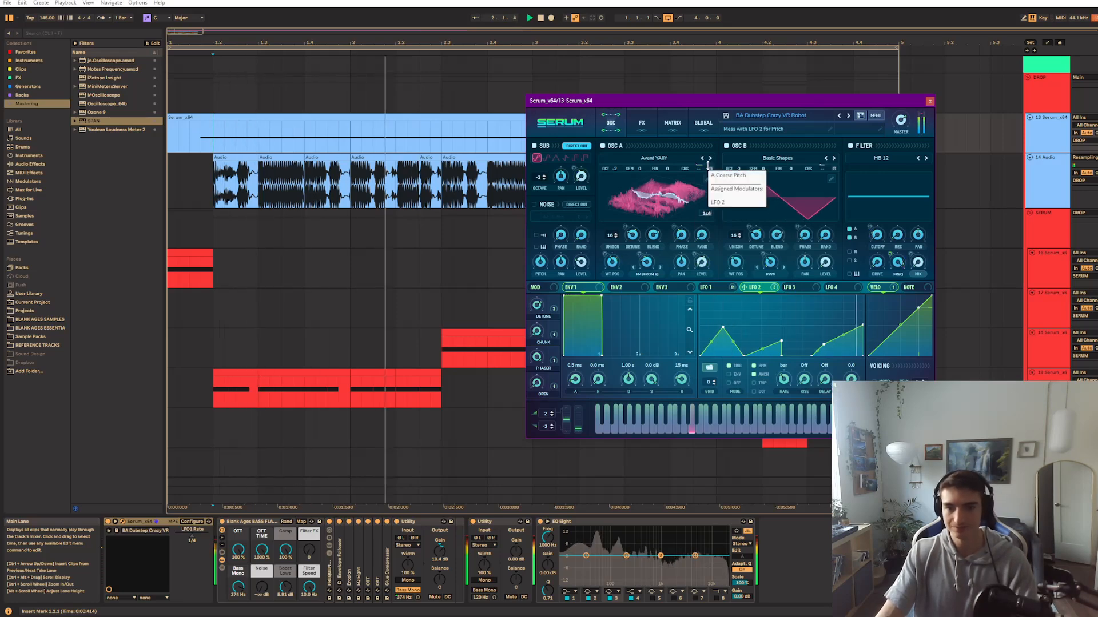
left_click(716, 181)
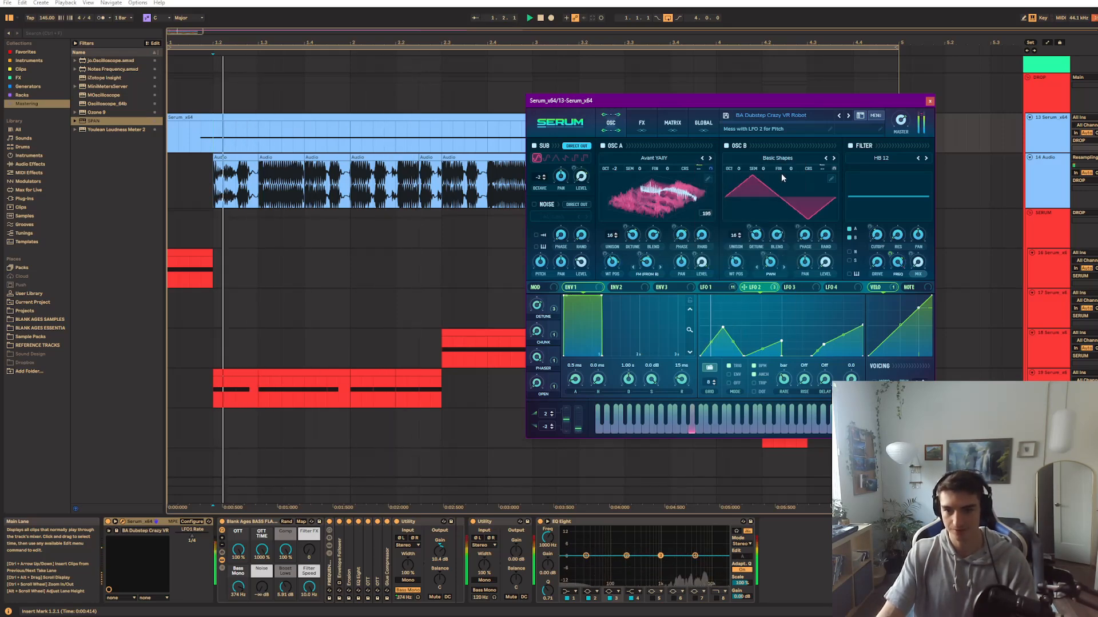
right_click(834, 167)
left_click(843, 182)
key("space")
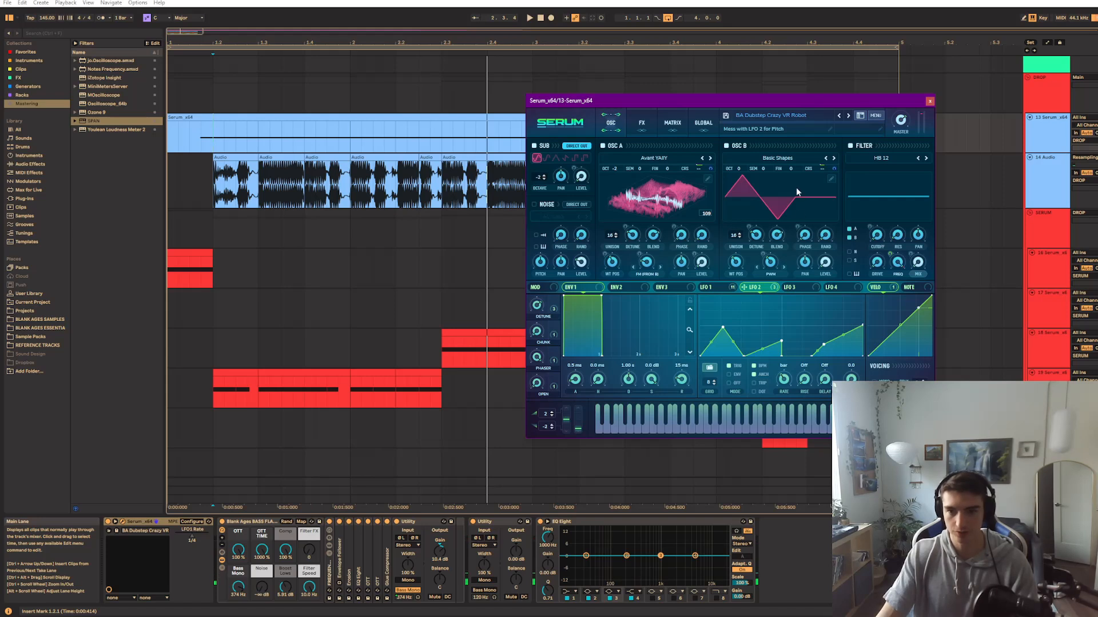
Reshape LFO 2 with higher peaks at its start, middle and end while the bass plays
left_click_drag(722, 330, 721, 296)
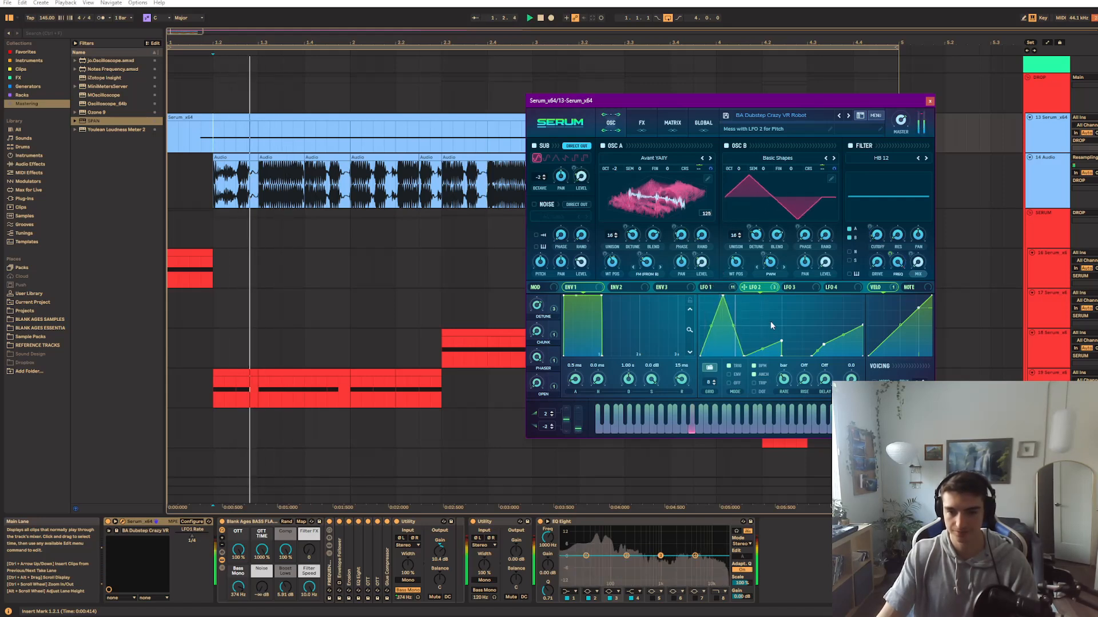
left_click_drag(782, 339, 786, 313)
left_click_drag(824, 345, 836, 310)
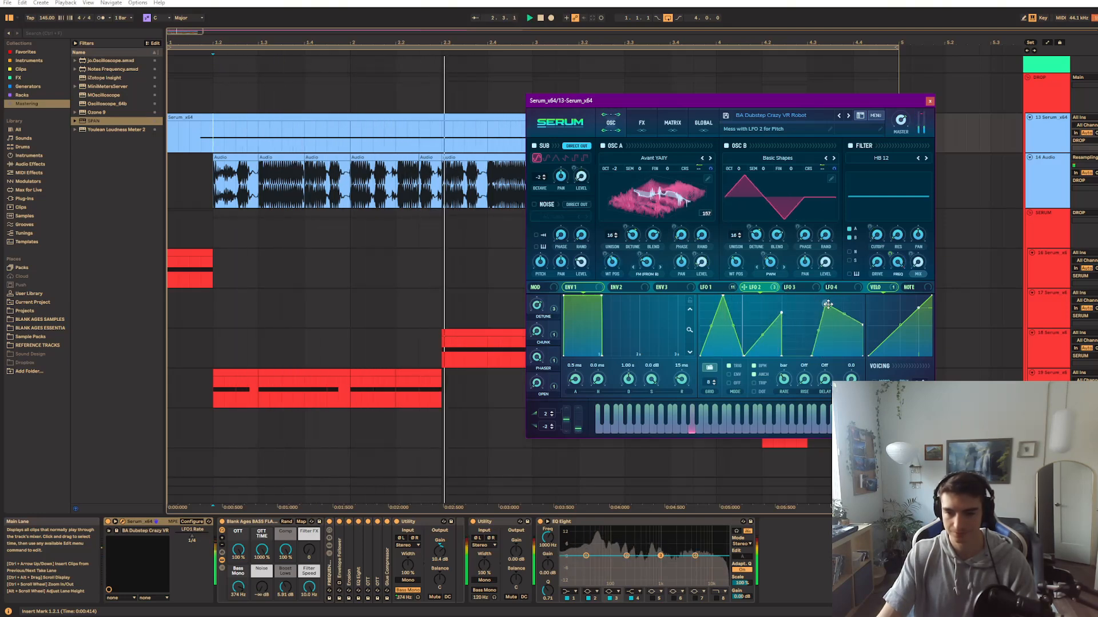
left_click(712, 287)
left_click(749, 287)
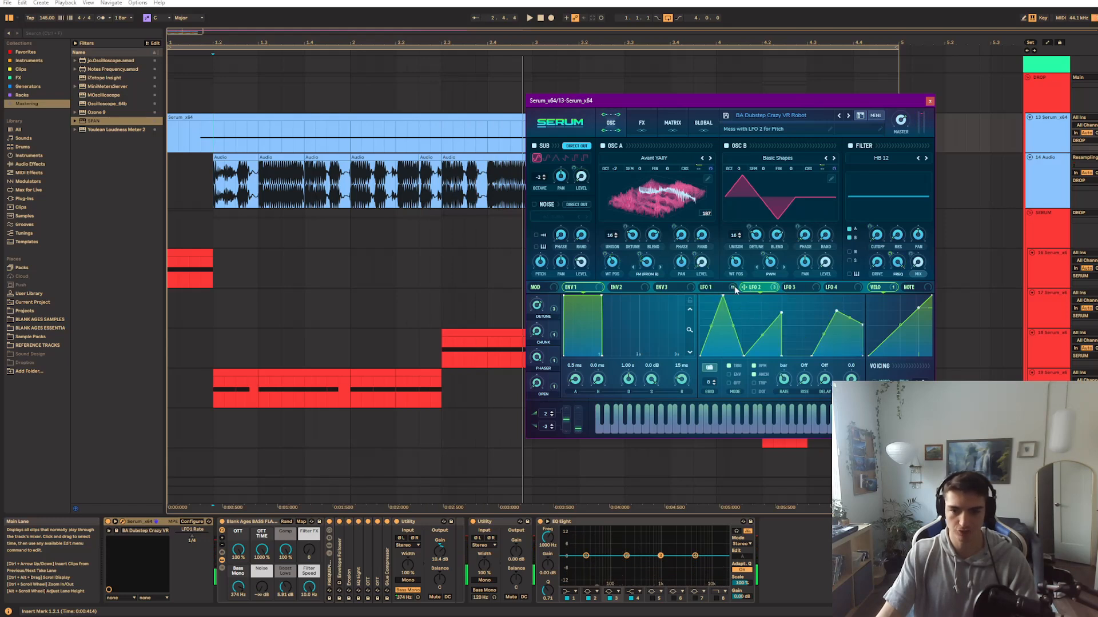
Examine LFO 1 and the global unison settings, and audition the bass with both oscillators
left_click(715, 287)
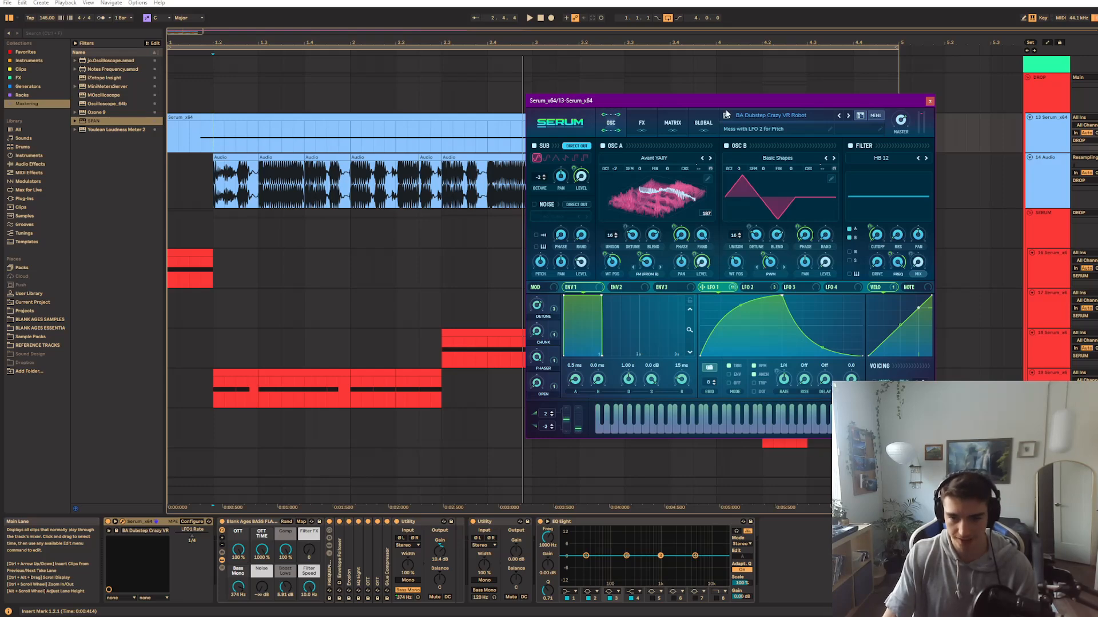
left_click(699, 124)
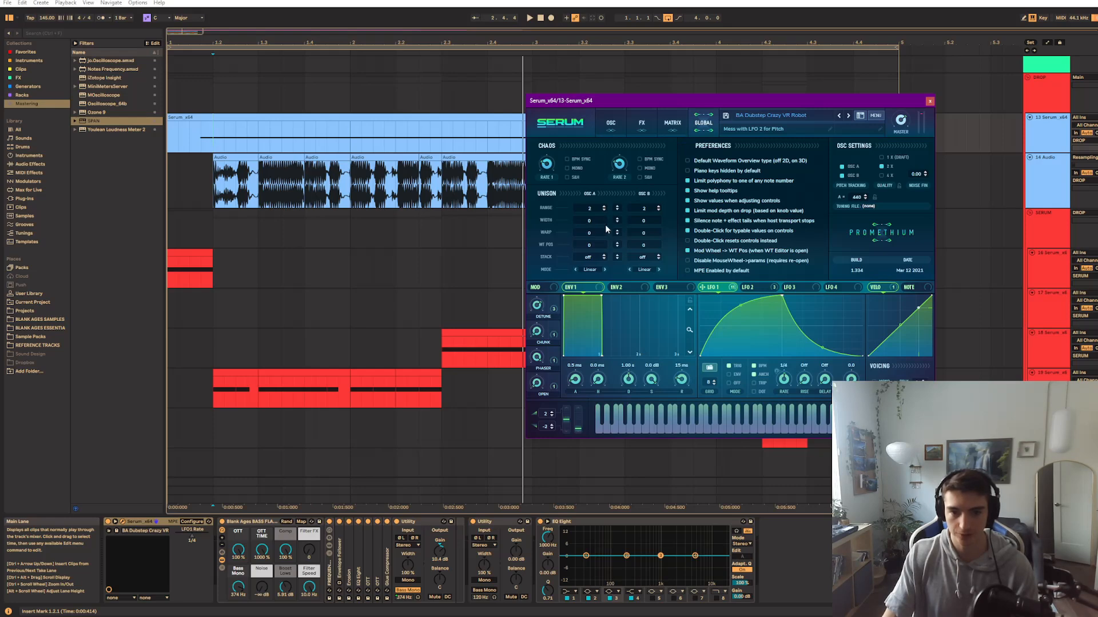
left_click(611, 124)
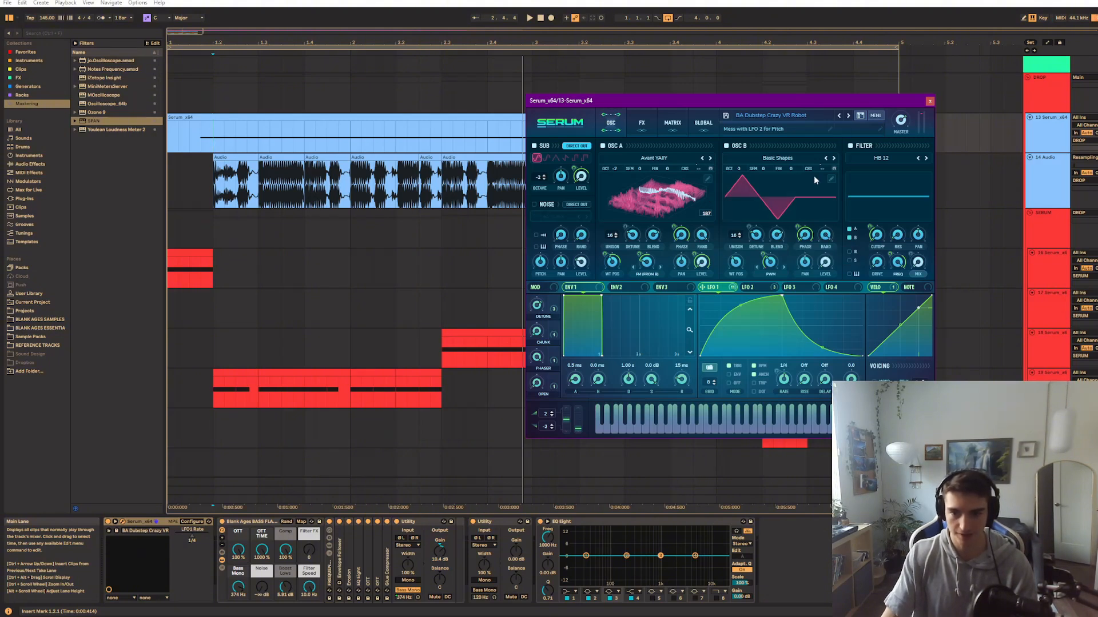
key("space")
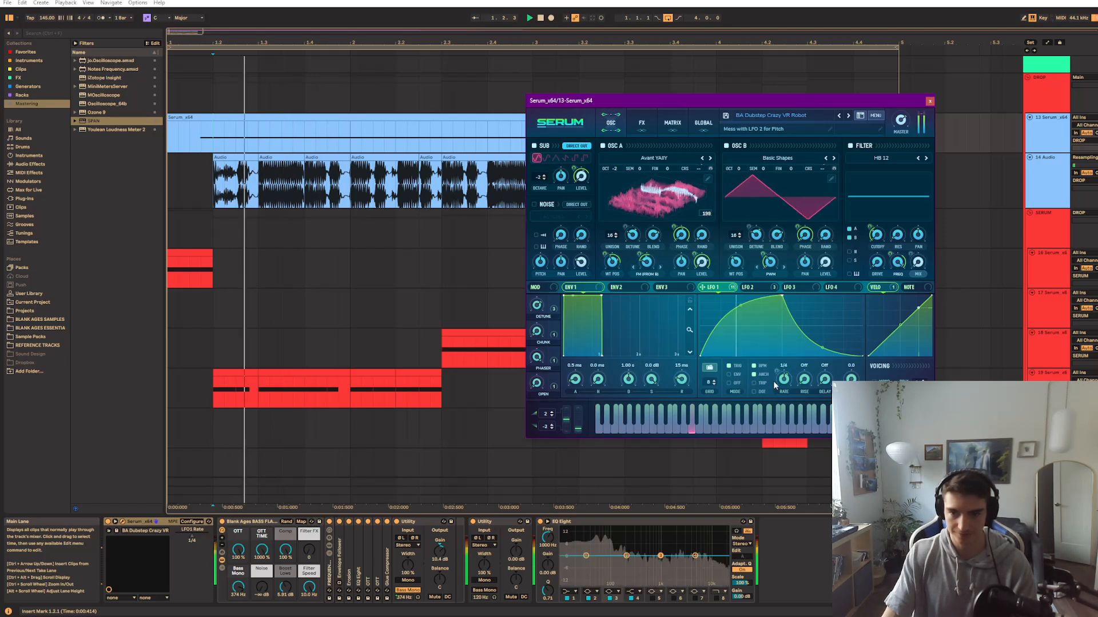
mouse_move(701, 239)
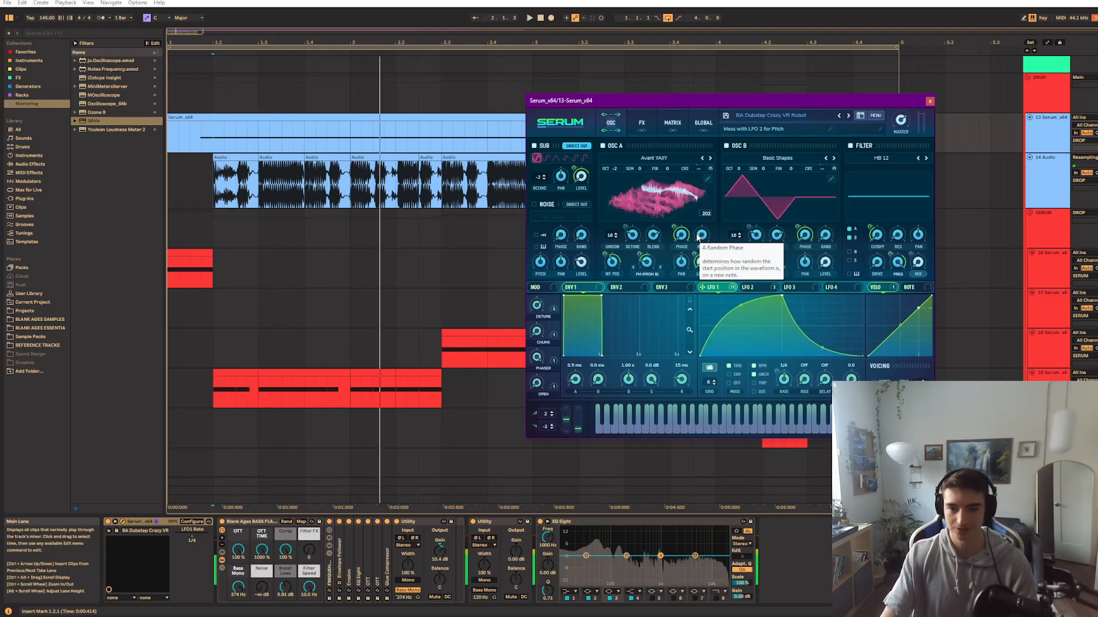
Try a unison width of 100 on oscillators A and B, and reset both to 0
left_click(698, 123)
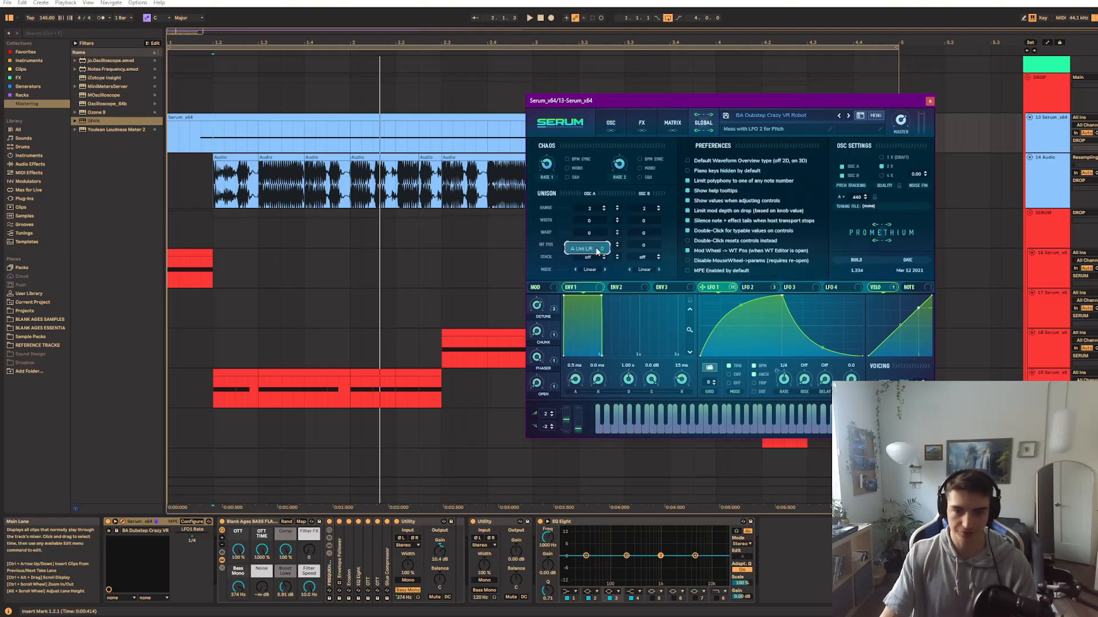
left_click_drag(635, 214, 632, 204)
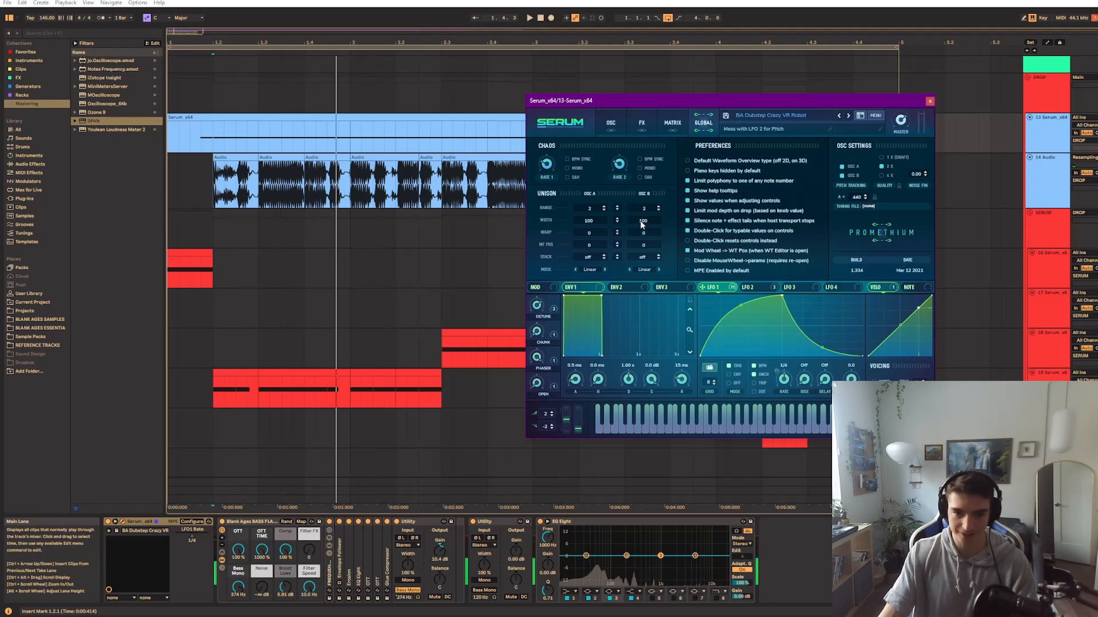
left_click_drag(640, 222, 640, 231)
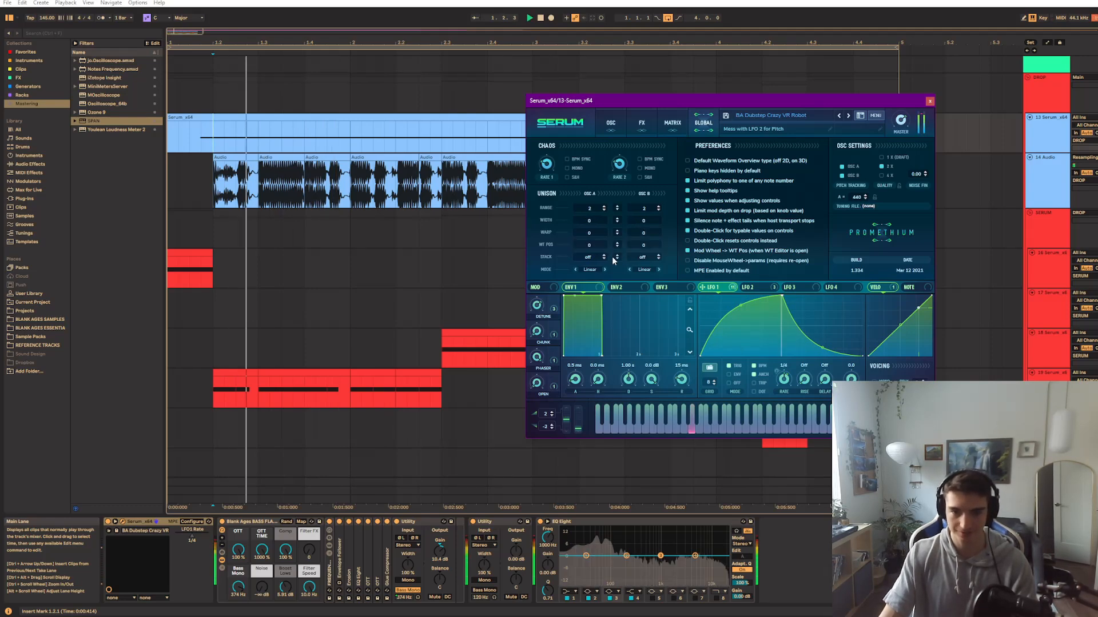
left_click(607, 129)
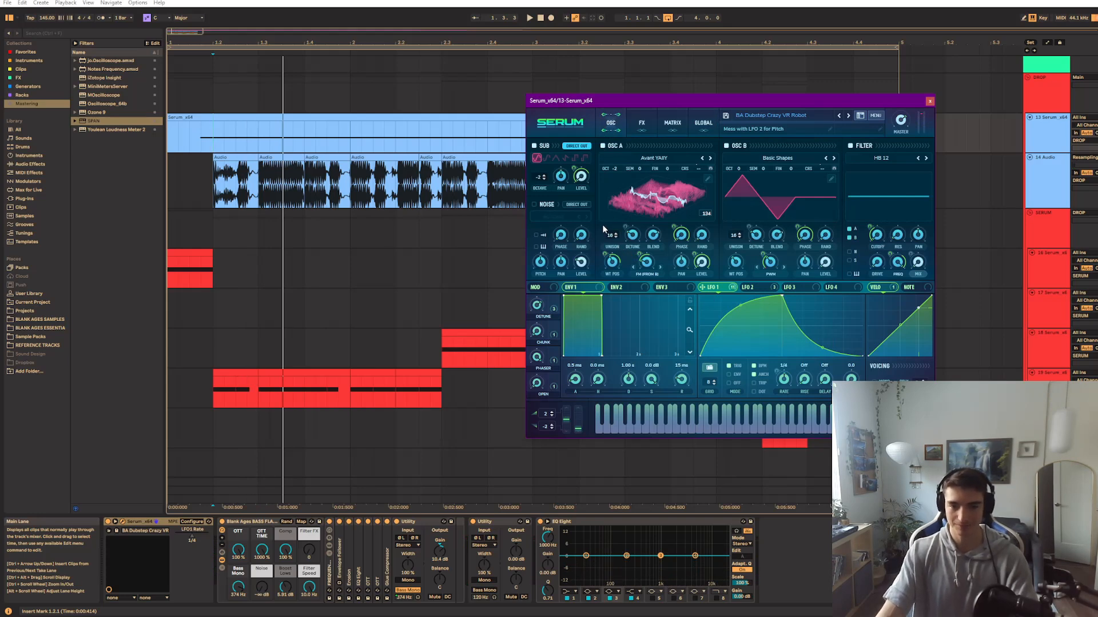
Examine which oscillator knobs the Detune macro modulates and audition the bass
left_click(574, 288)
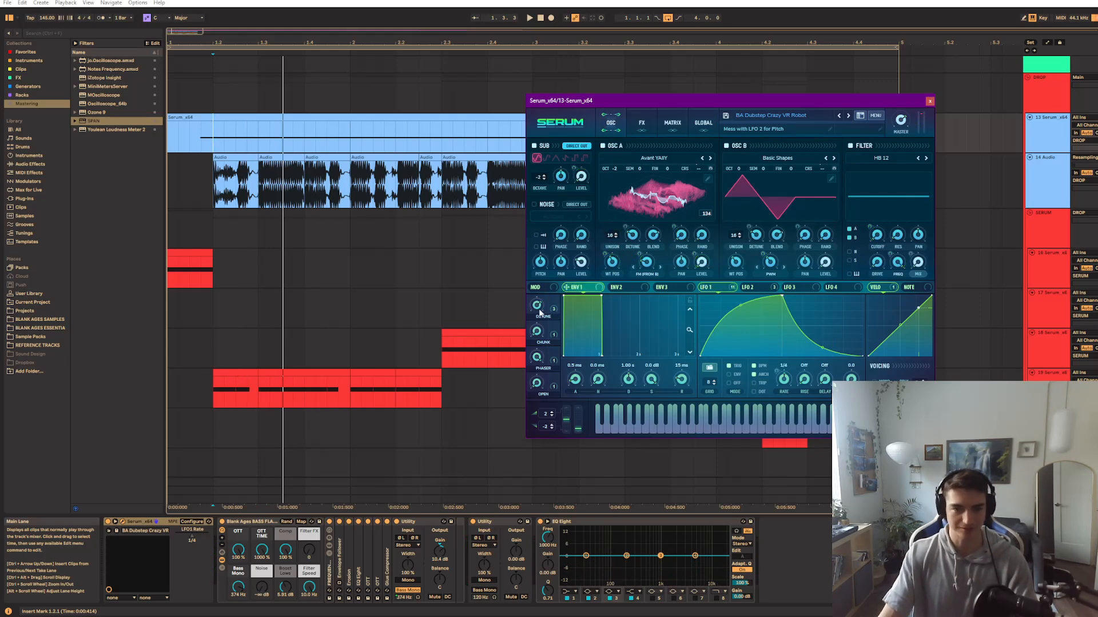
left_click_drag(550, 310, 549, 309)
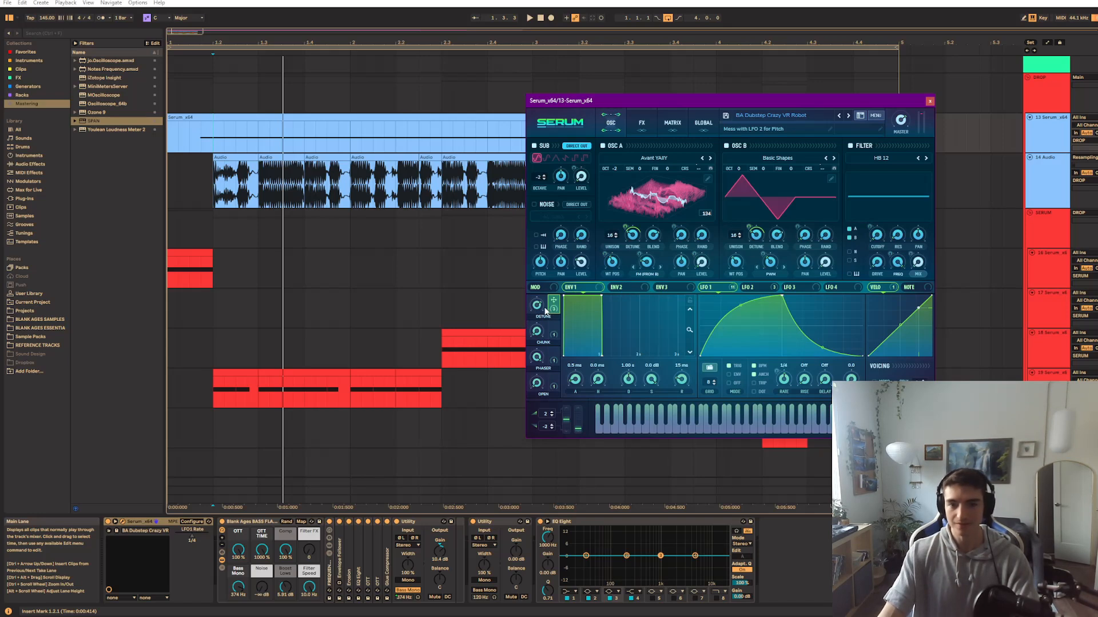
key("space")
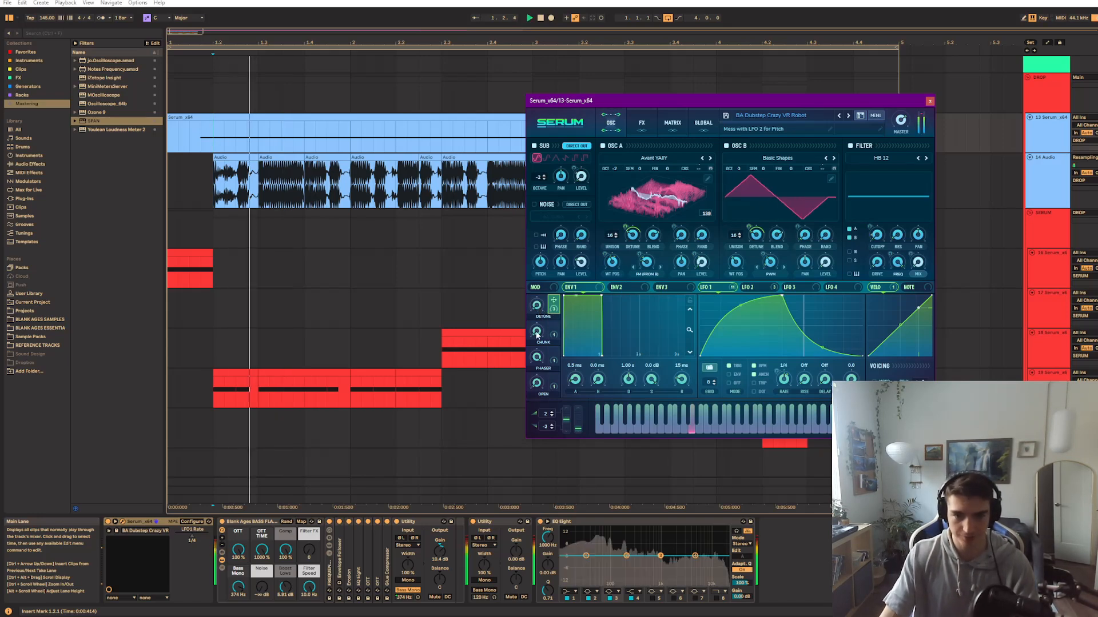
key("space")
key("space")
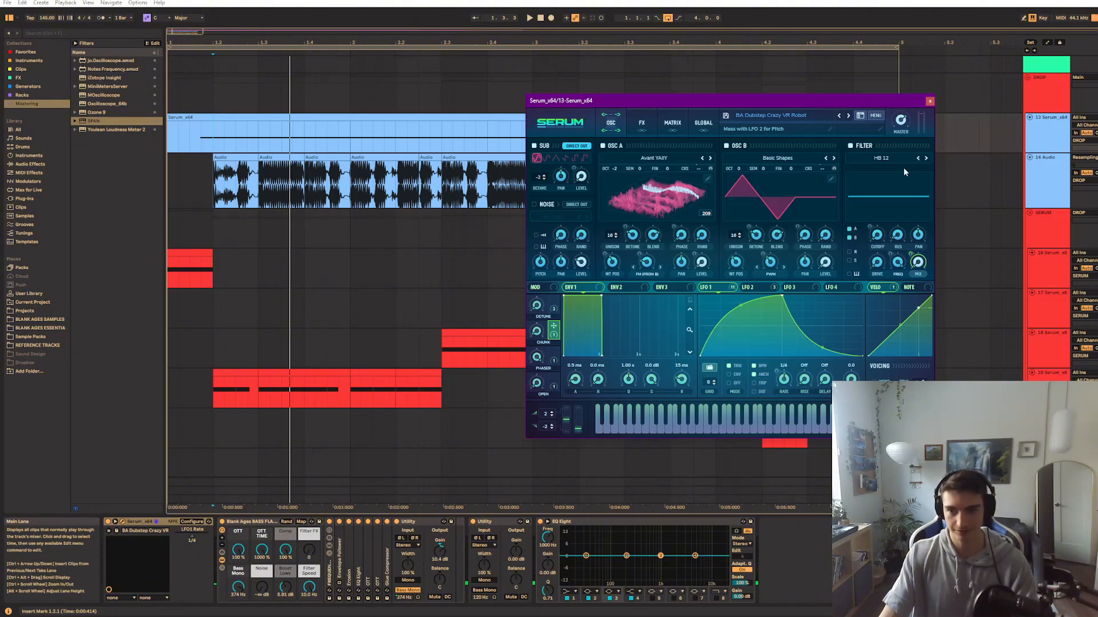
Audition the Chunk macro and examine its modulation of the filter mix
key("space")
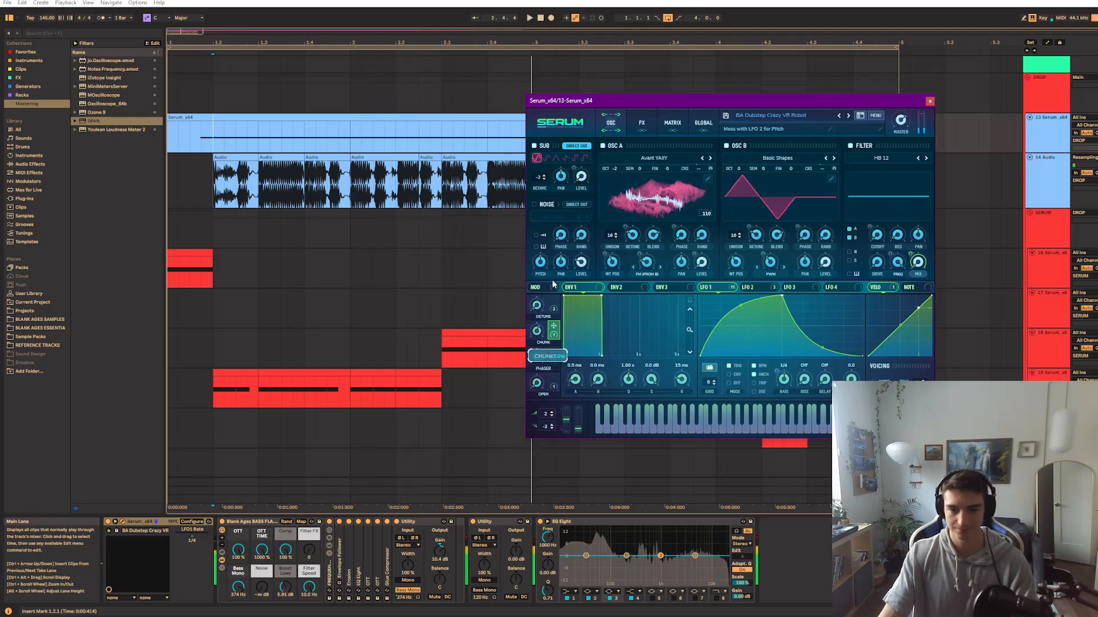
key("space")
key("space")
Examine the Phaser macro's target in the effects rack, audition the bass and return to the oscillators
key("space")
key("space")
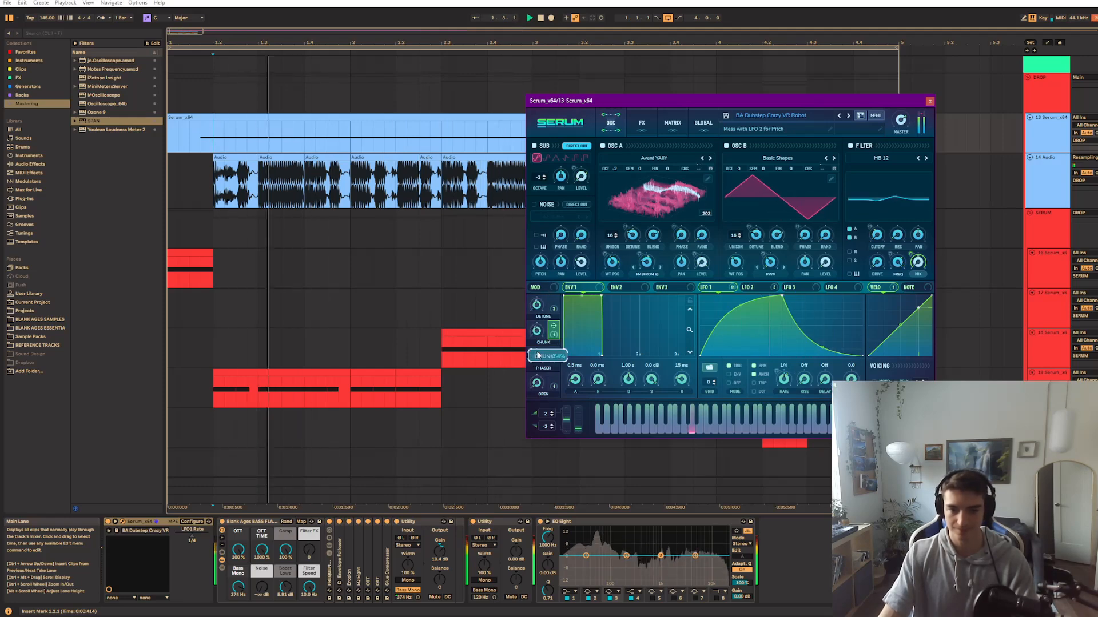
key("space")
left_click(642, 129)
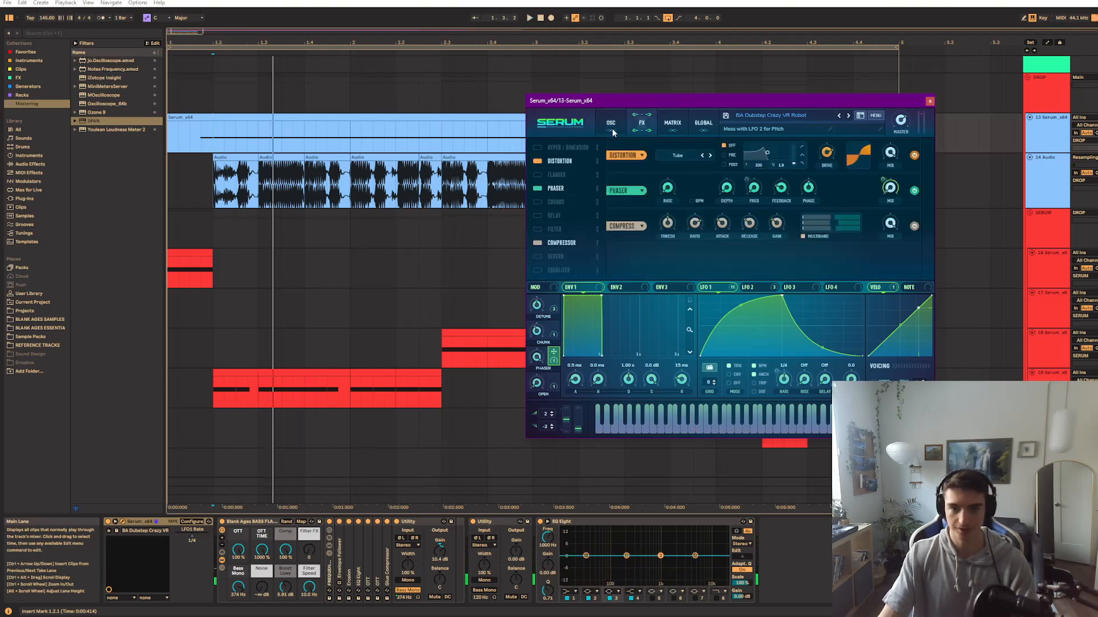
key("space")
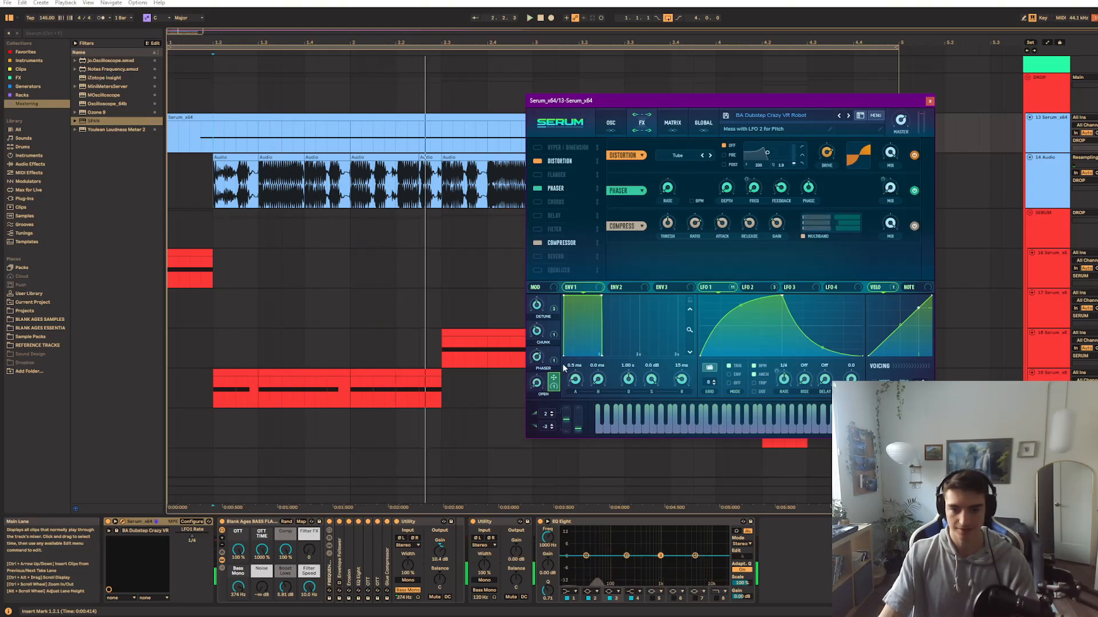
left_click(620, 122)
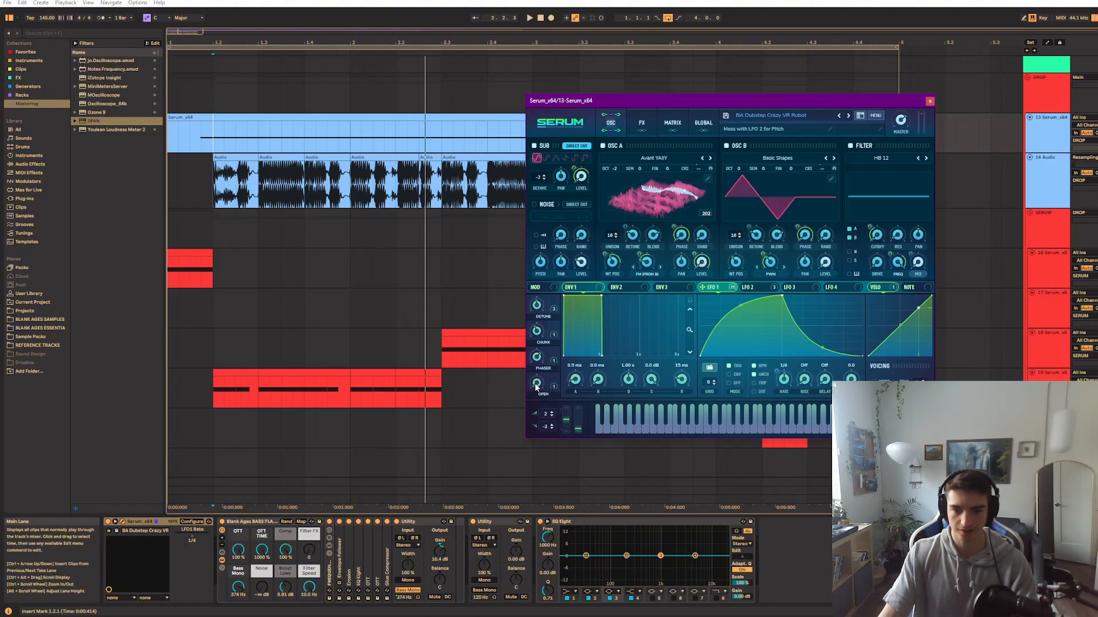
Audition the Open macro at different amounts and examine which oscillator level it modulates
key("space")
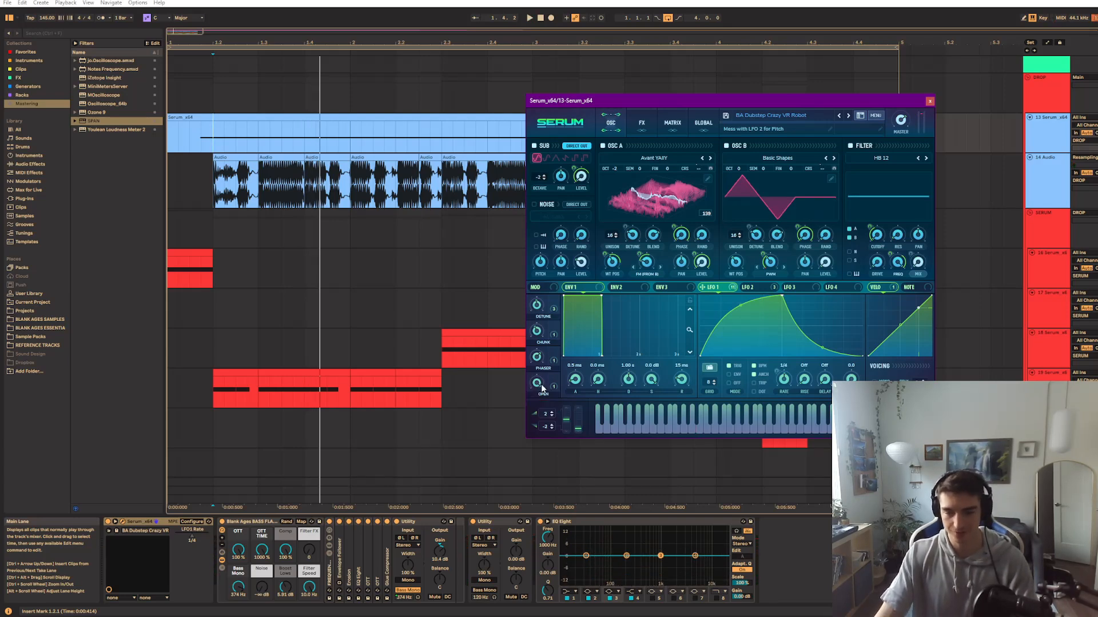
left_click_drag(540, 383, 534, 472)
key("space")
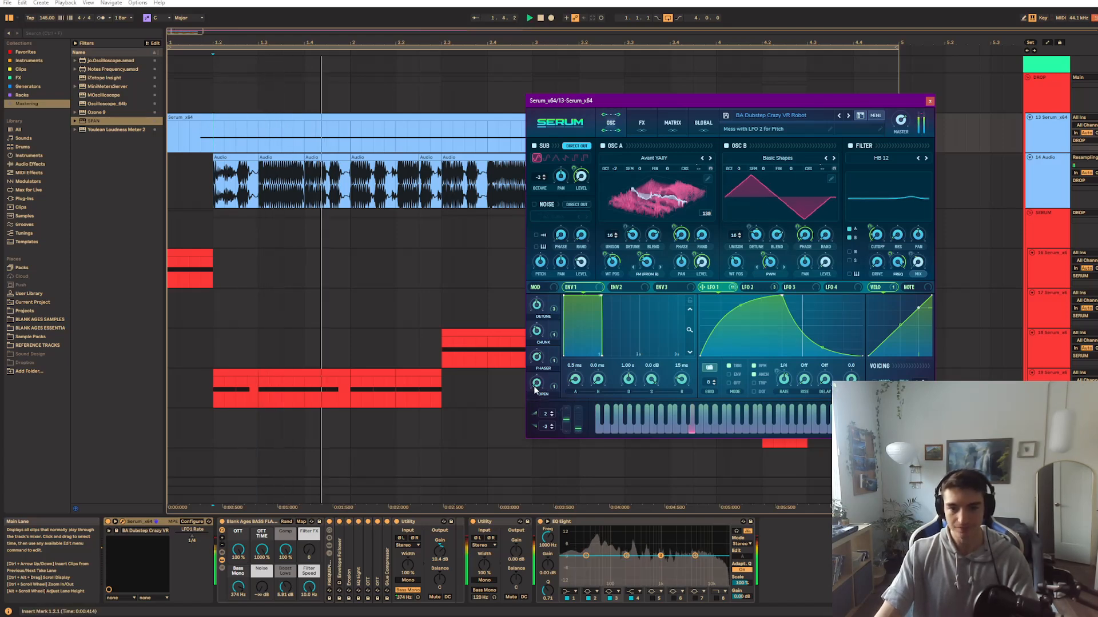
key("space")
key("space")
key("space")
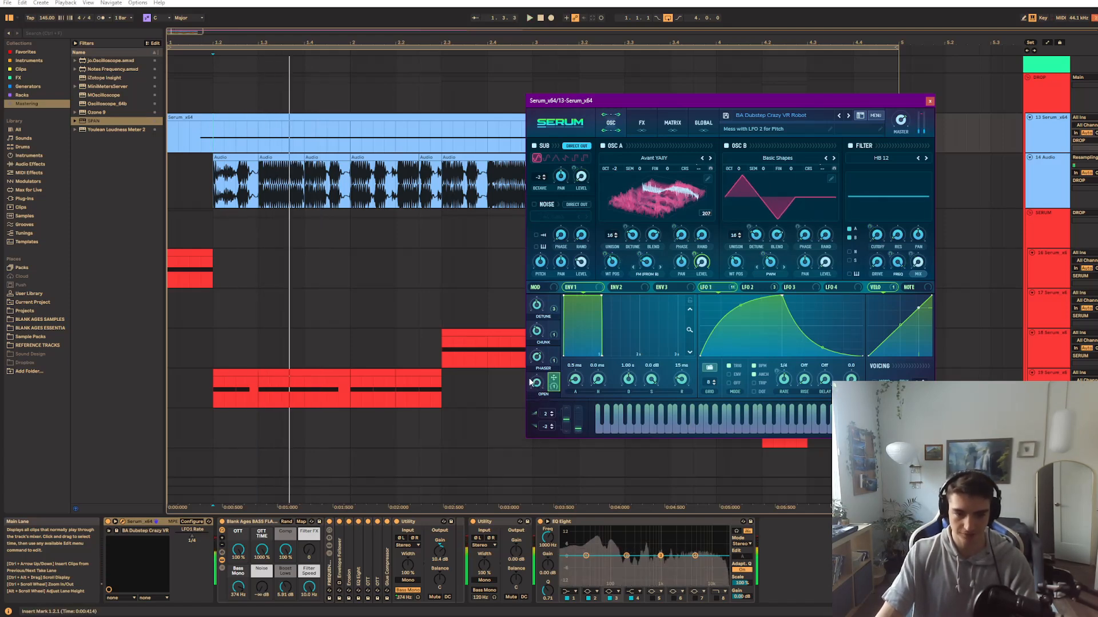
Audition the Serum bass with its Blank Ages bass effects rack enabled and bypassed, leaving the rack enabled
left_click(232, 526)
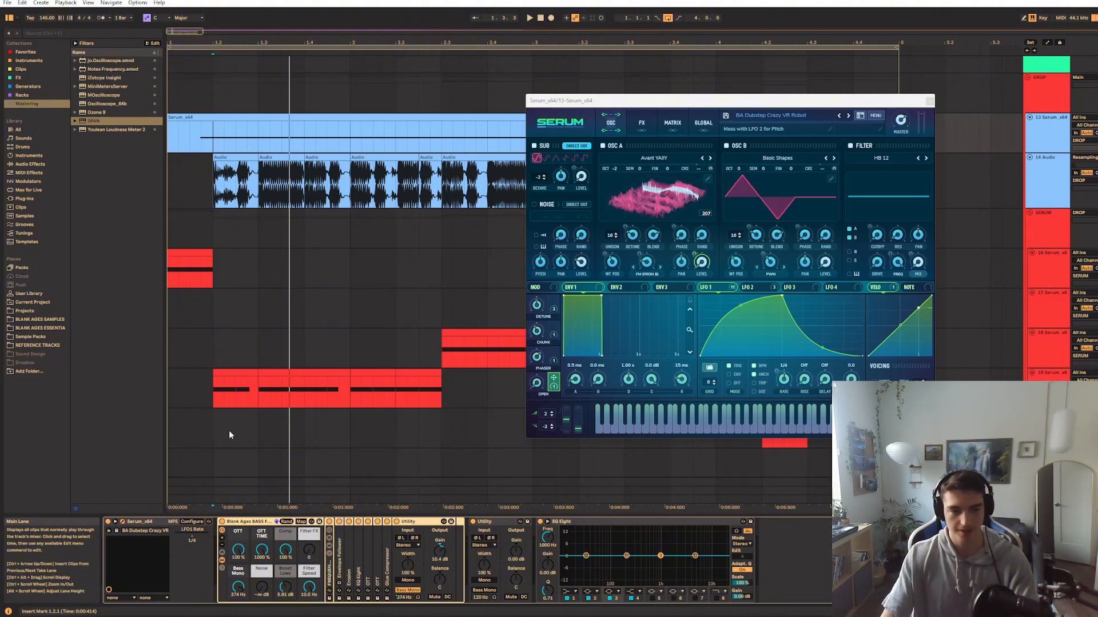
key("space")
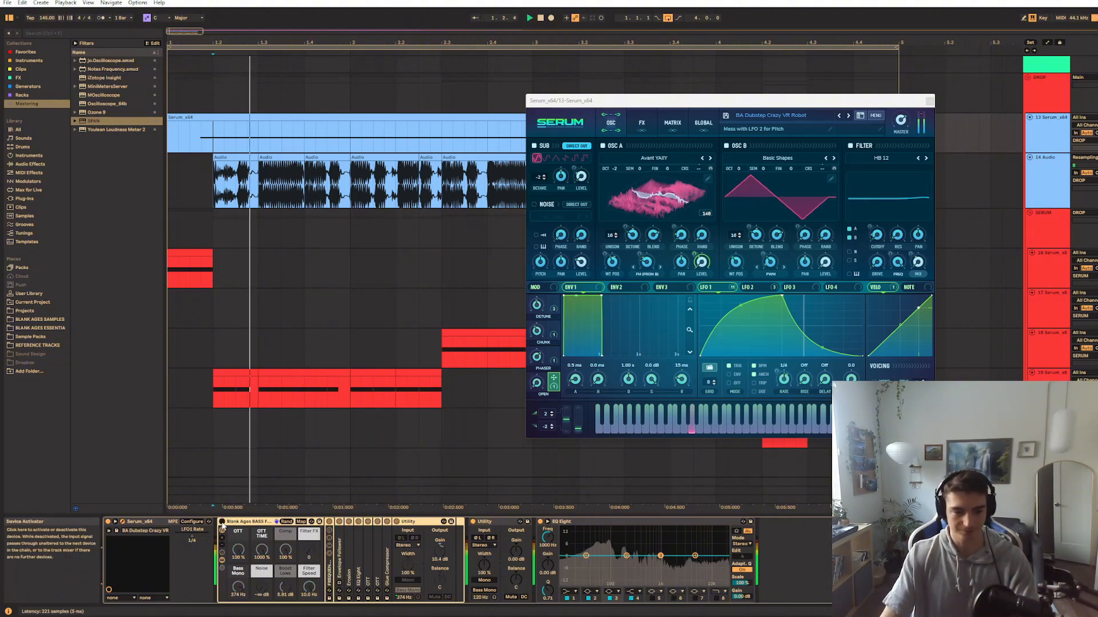
key("space")
left_click(223, 523)
key("space")
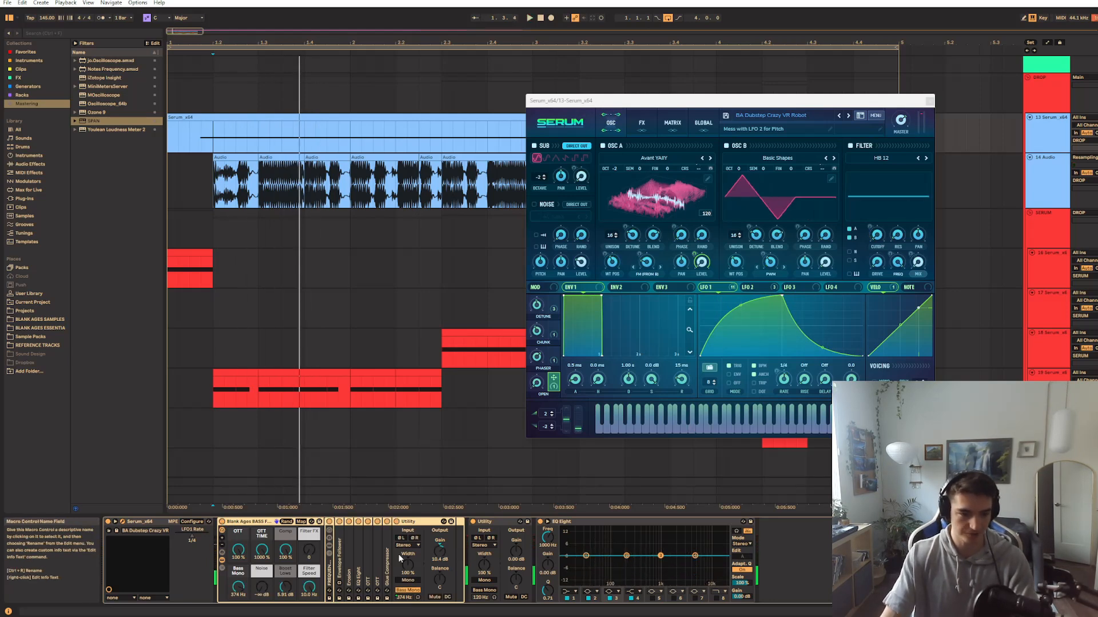
left_click(222, 522)
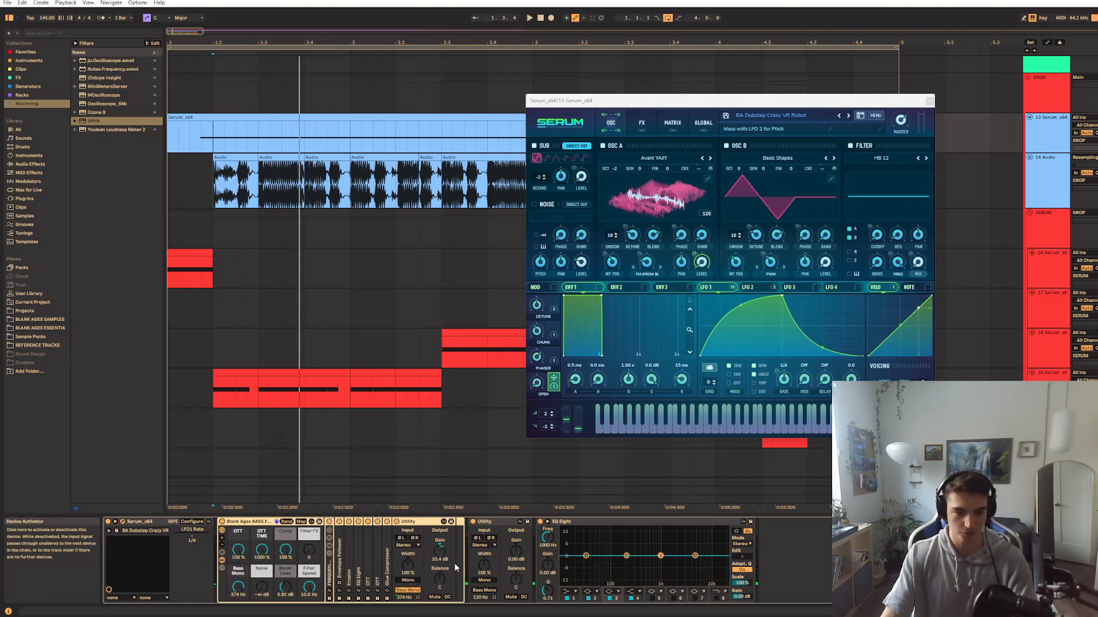
left_click(222, 522)
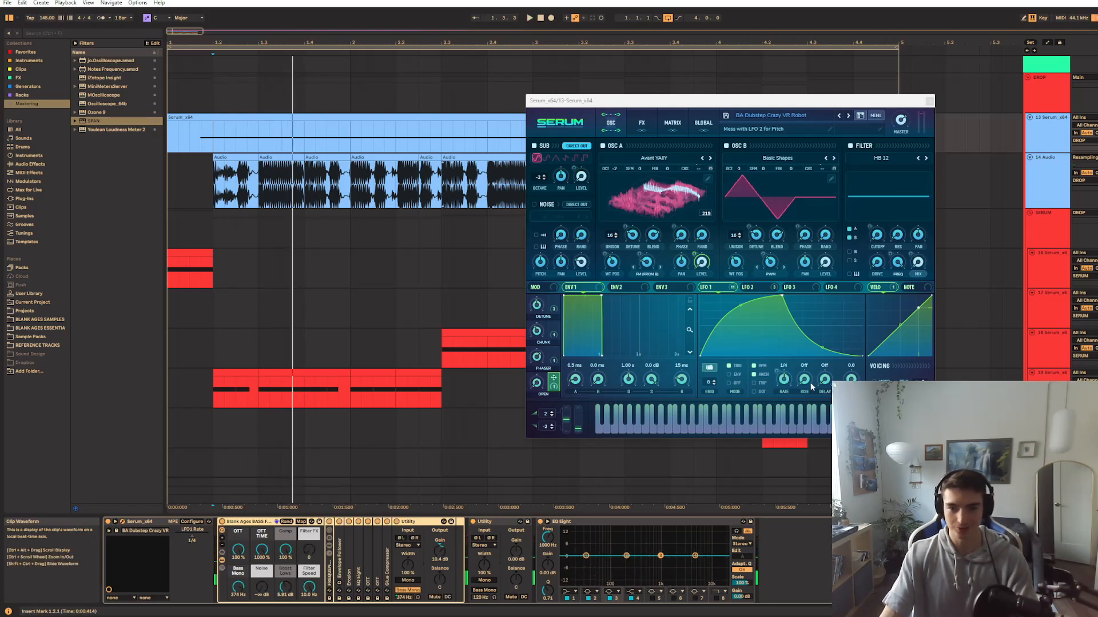
Examine which Serum parameters are modulated by LFO 1, velocity and LFO 2
left_click(705, 288)
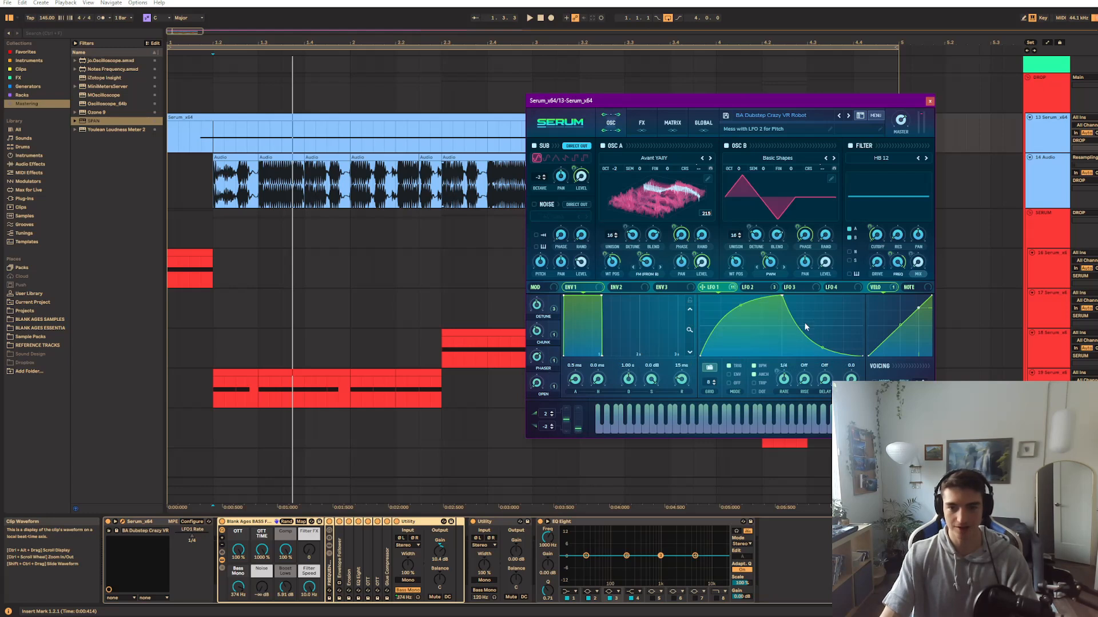
left_click(881, 288)
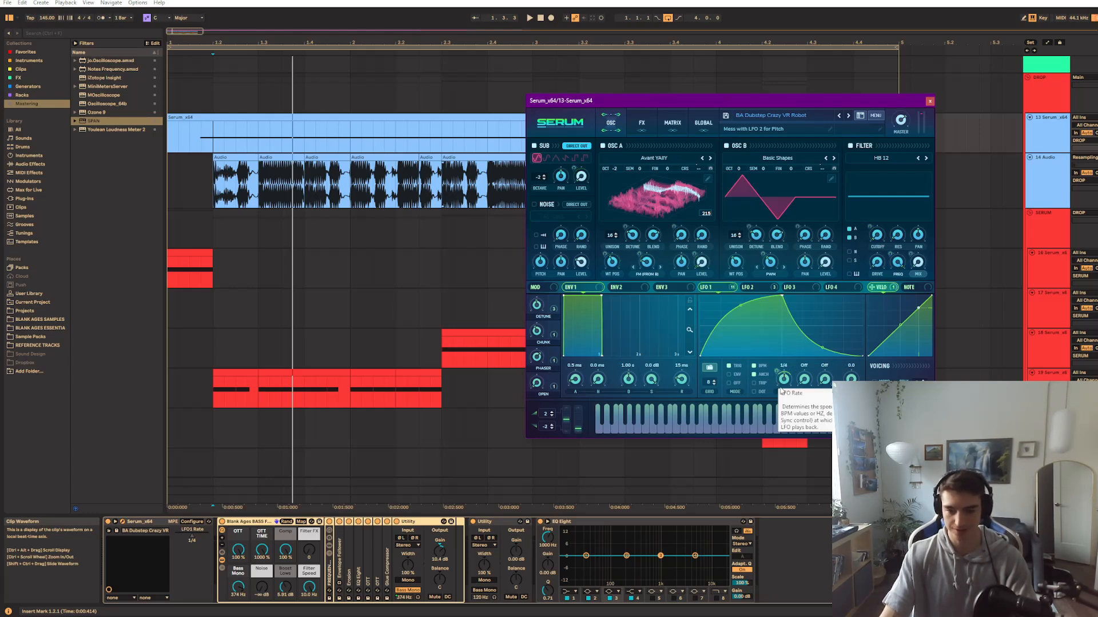
left_click(750, 288)
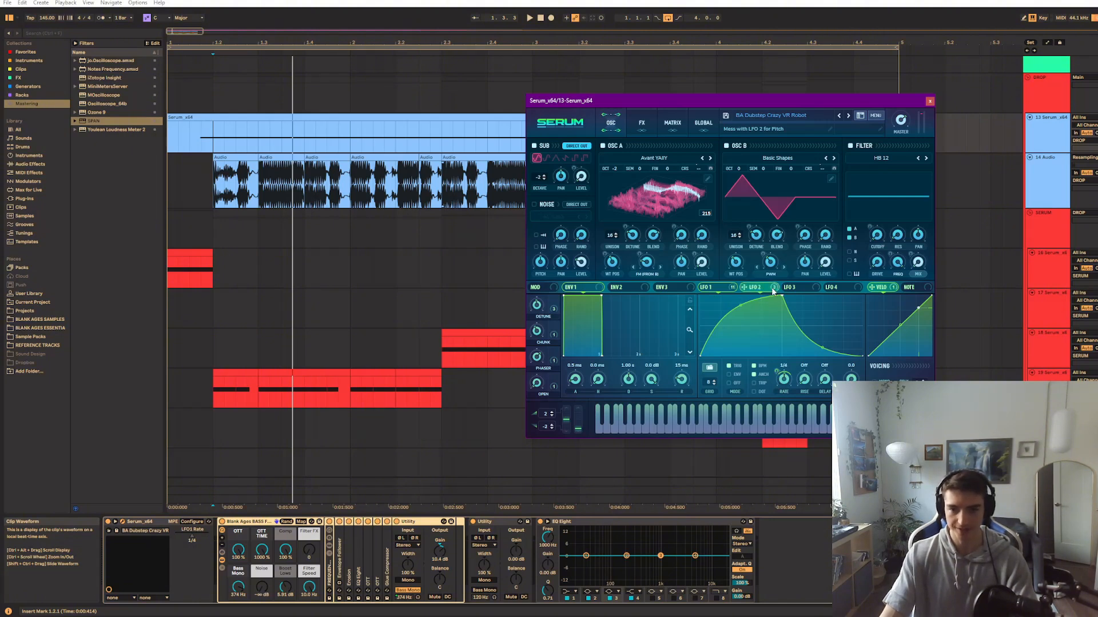
left_click(714, 287)
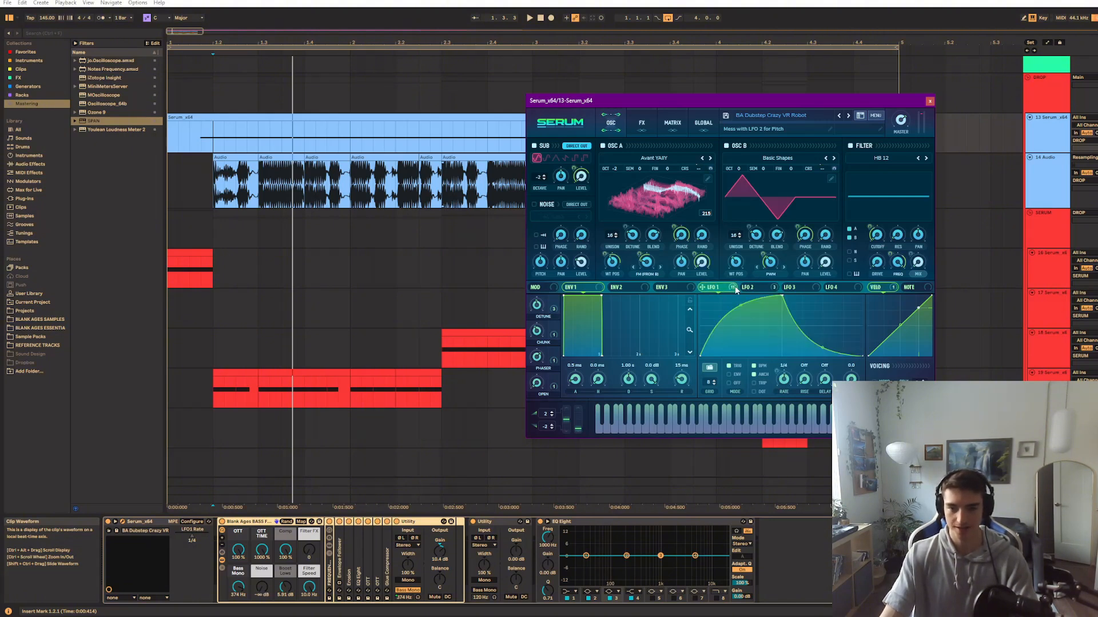
Open the Serum clip's notes, enlarge the velocity lane and rework the long A2 note into consecutive shorter notes with varied velocities up to 2.3
double_click(268, 117)
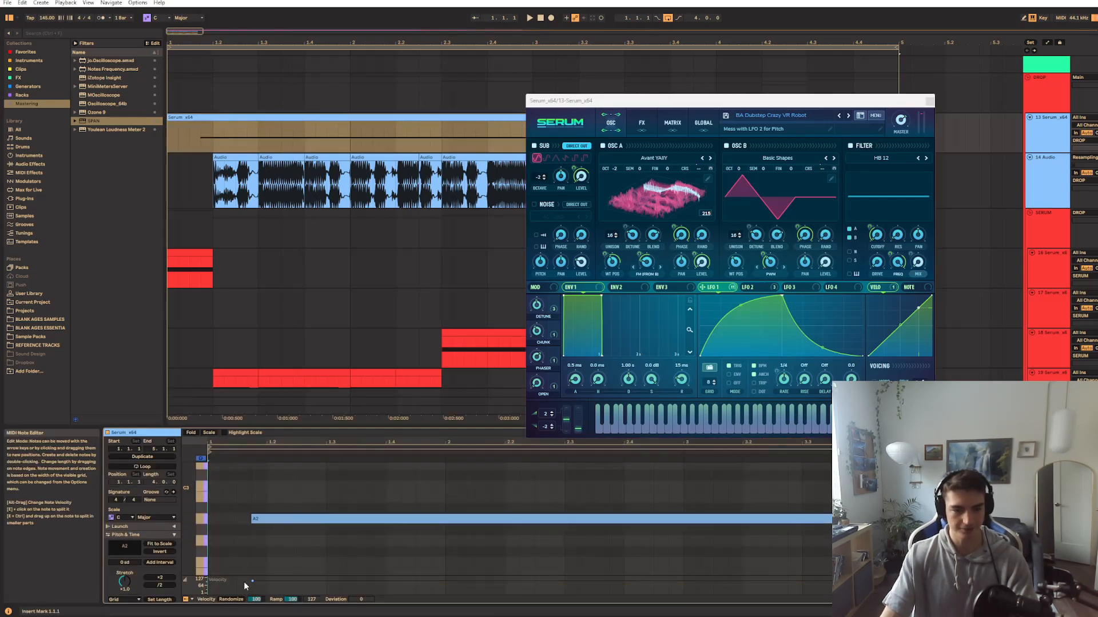
left_click_drag(245, 575, 244, 557)
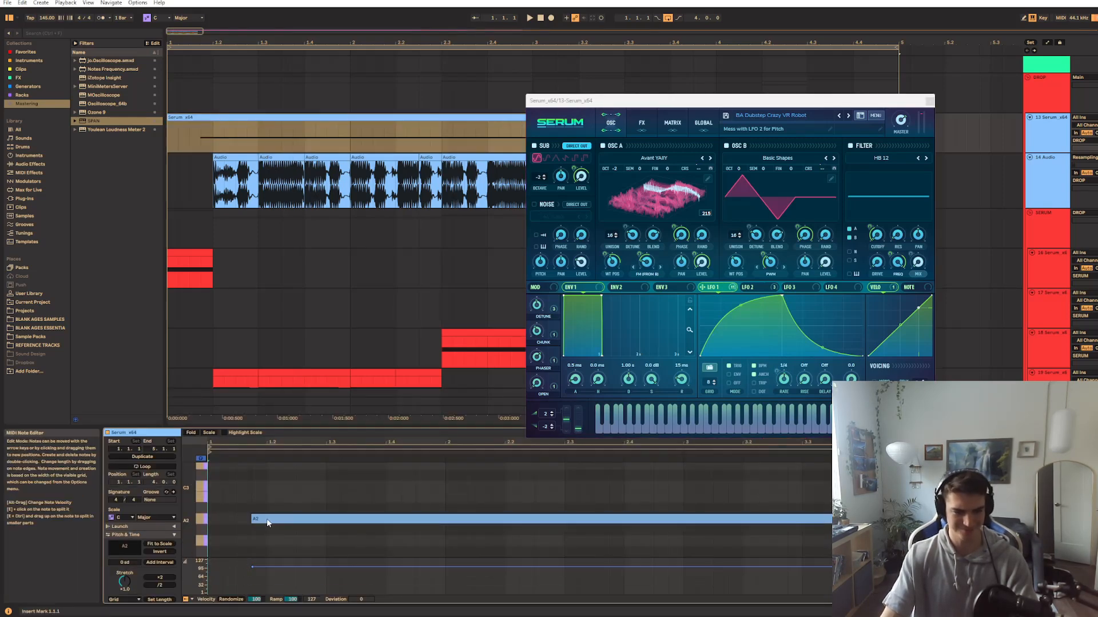
left_click_drag(272, 523, 228, 524)
key("b")
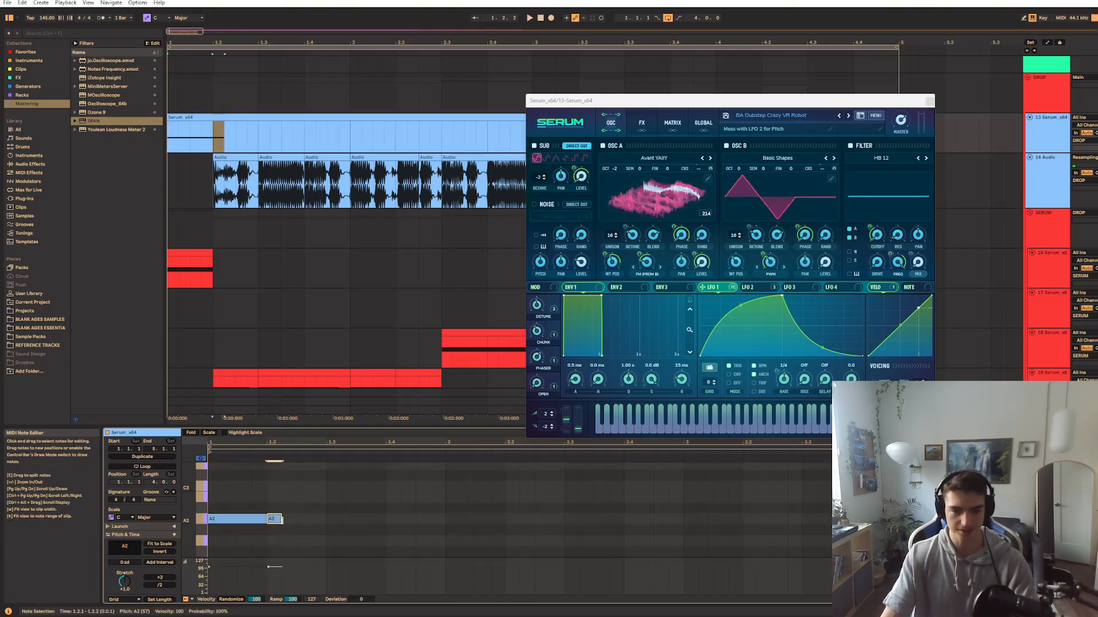
left_click(297, 519)
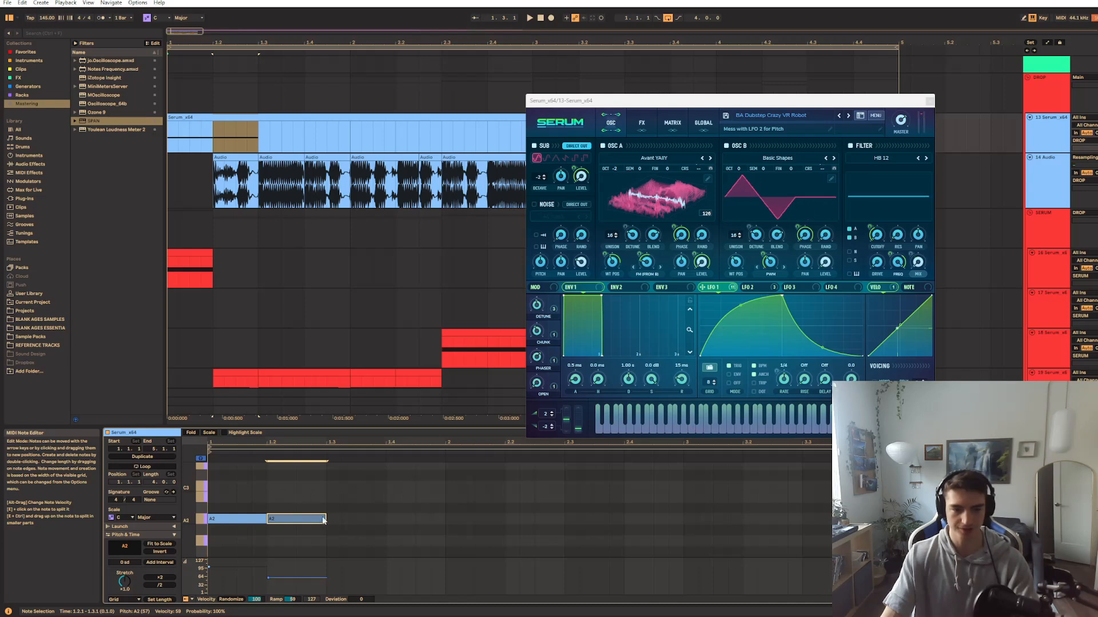
mouse_move(329, 519)
left_mouse_down()
mouse_move(444, 519)
mouse_move(426, 506)
mouse_move(427, 534)
mouse_move(458, 519)
mouse_move(563, 518)
left_mouse_up()
Audition the A2 pattern, split its last note at 2.2 with the second half at velocity 113, and play it again
key("space")
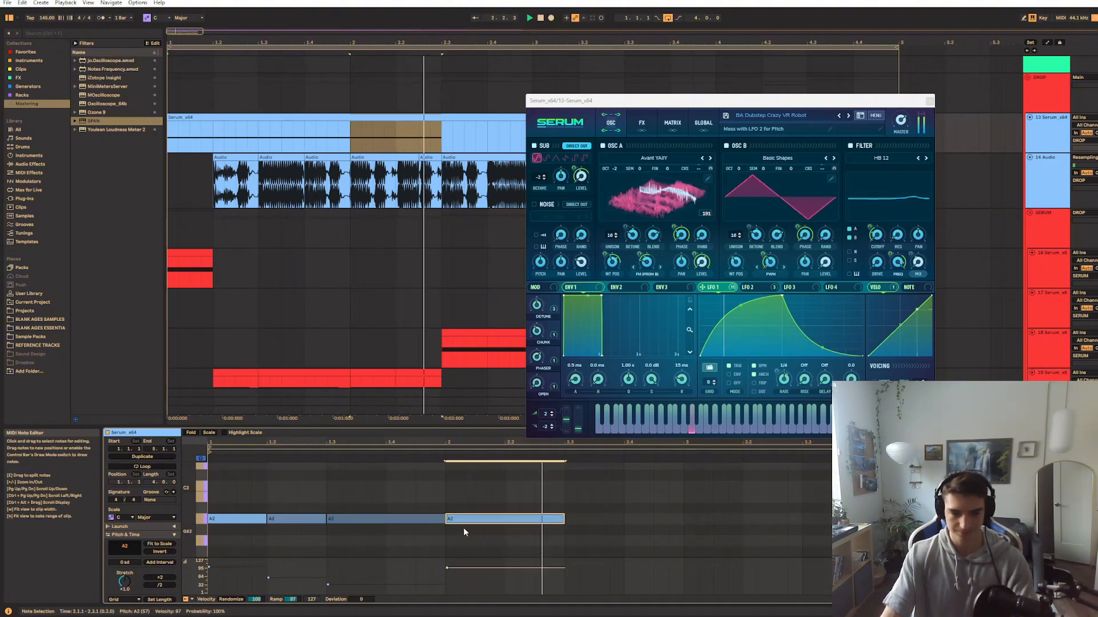
left_click(518, 519)
left_click(518, 519)
mouse_move(518, 519)
left_mouse_down()
mouse_move(561, 521)
mouse_move(543, 511)
left_mouse_up()
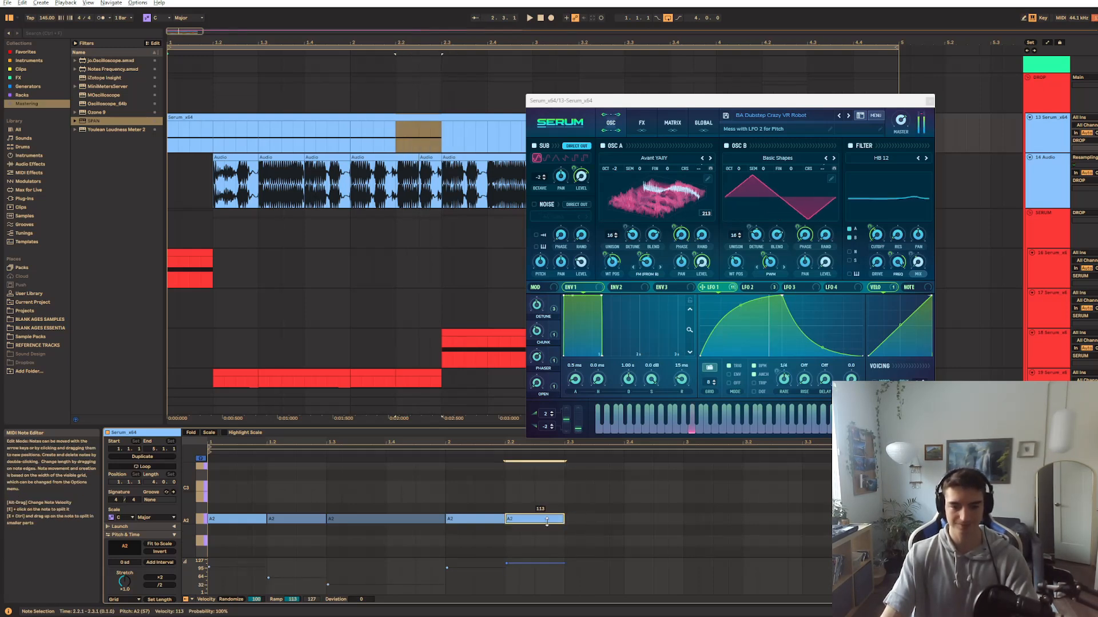
key("space")
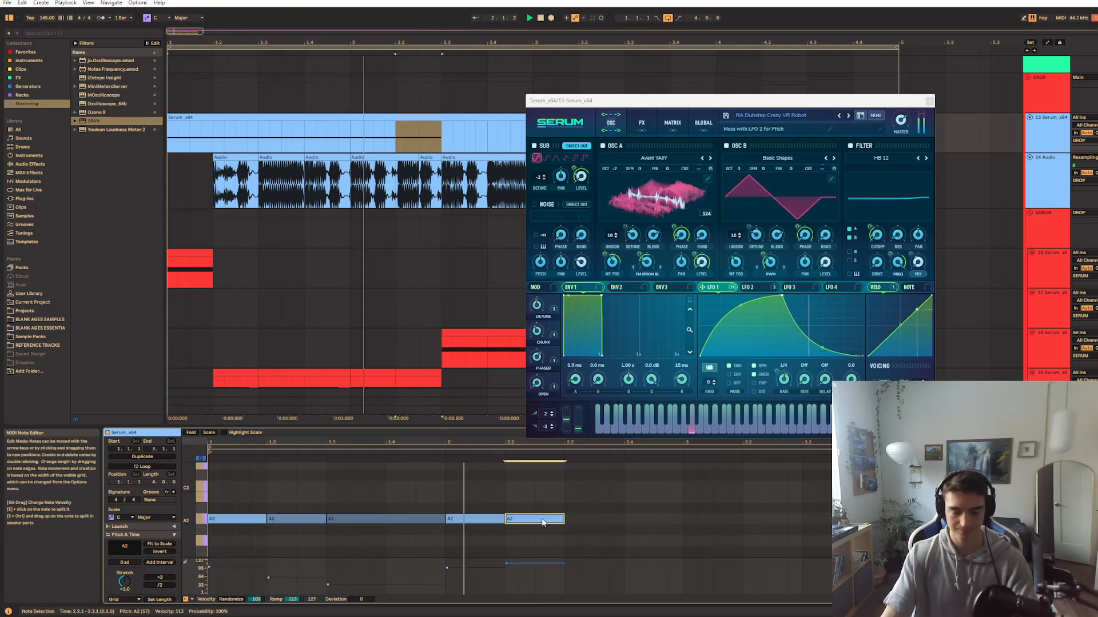
key("space")
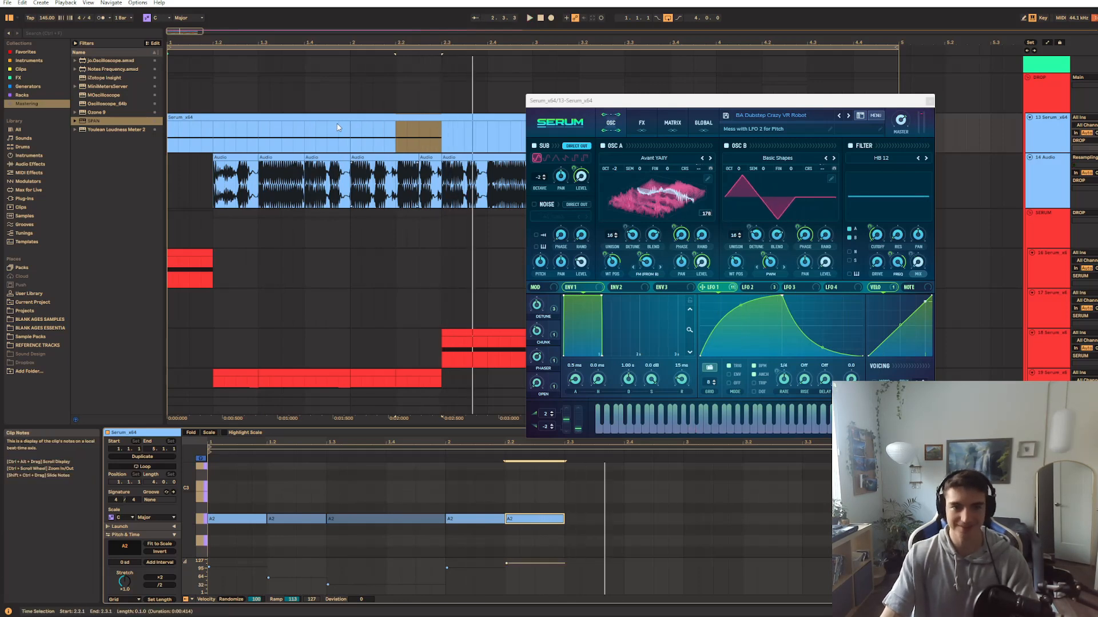
left_click(340, 135)
left_click(1023, 133)
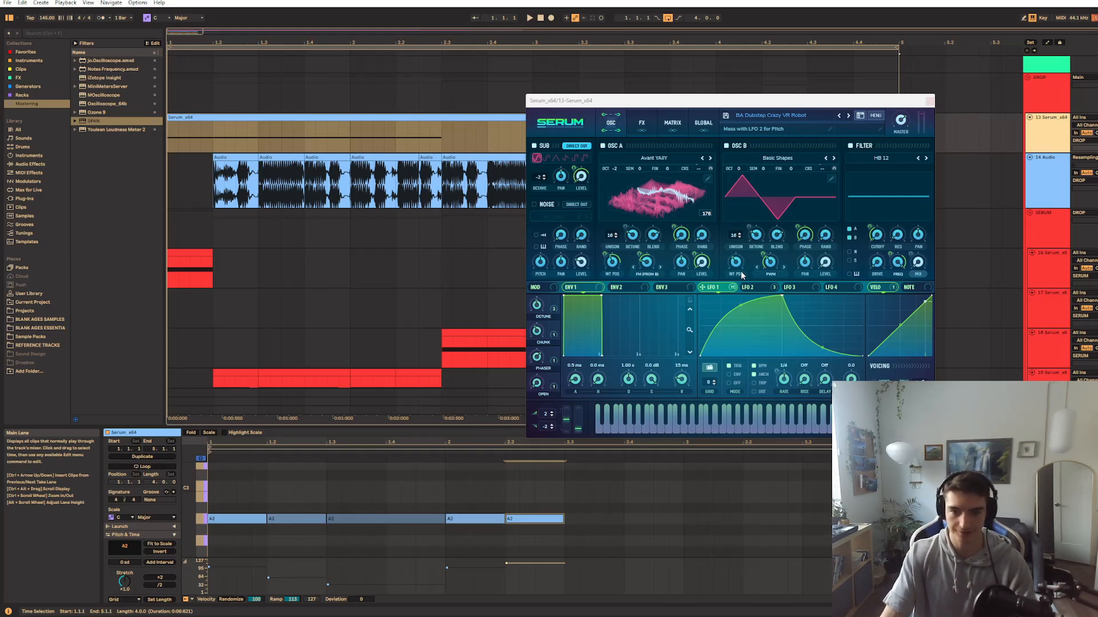
Examine oscillator B's wavetable choices, its wavetable position and the PWM entry among its warp modes
left_click(781, 162)
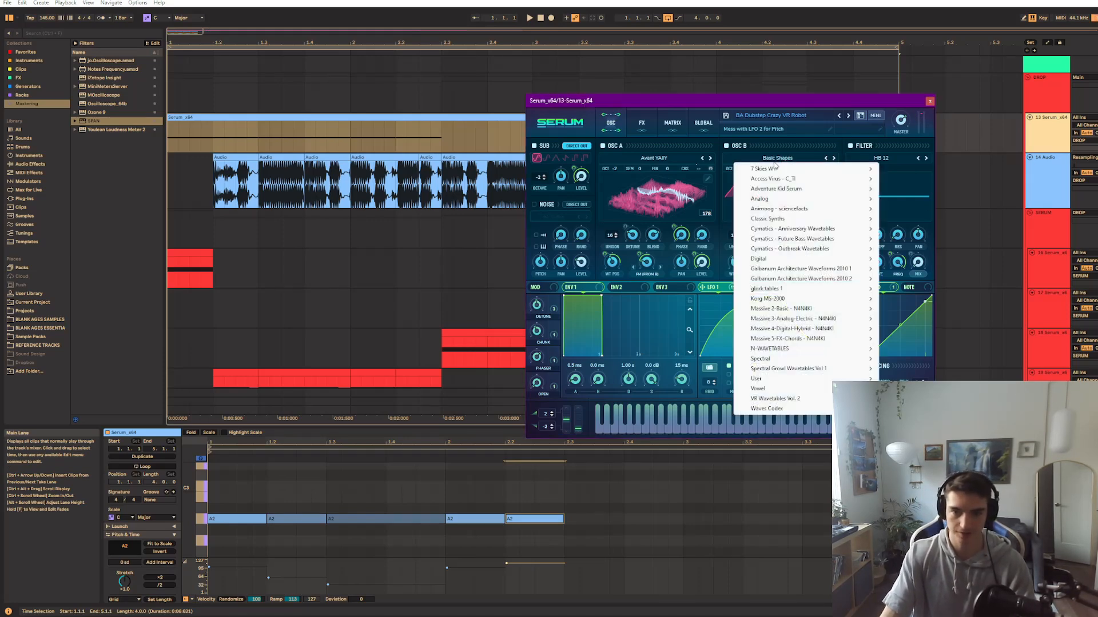
left_click(769, 150)
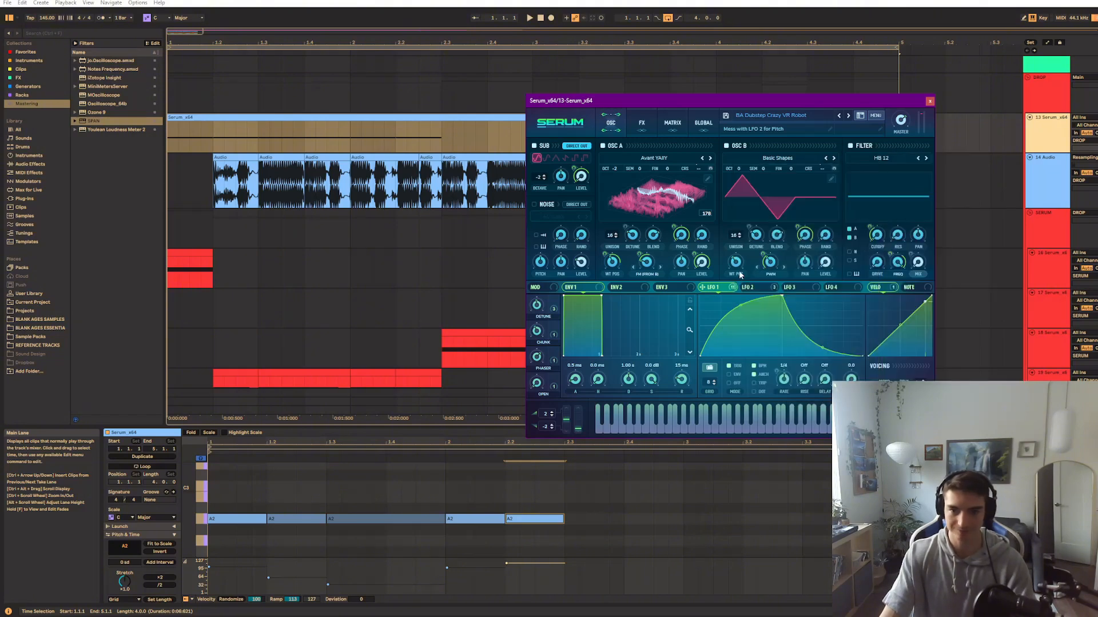
mouse_move(732, 263)
left_mouse_down()
mouse_move(728, 278)
mouse_move(730, 263)
left_mouse_up()
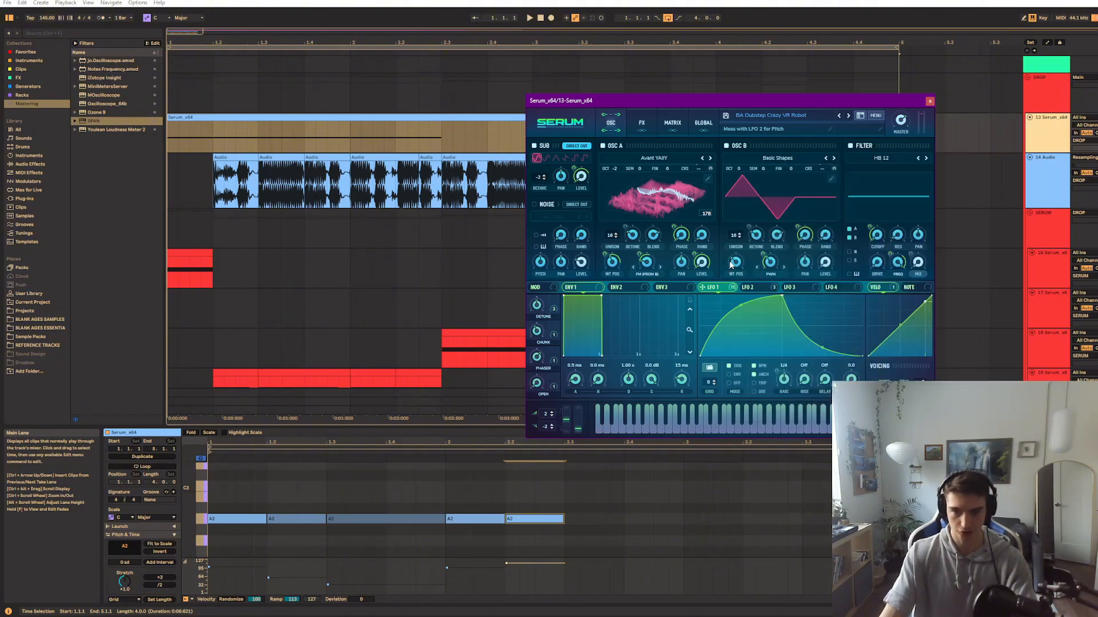
left_click(771, 274)
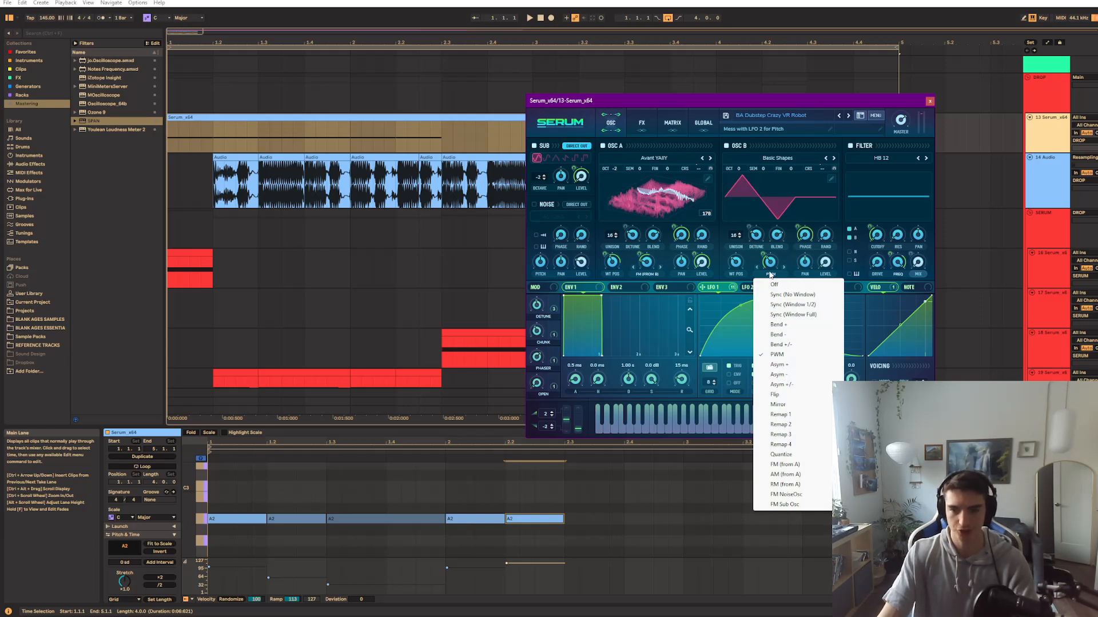
left_click(790, 260)
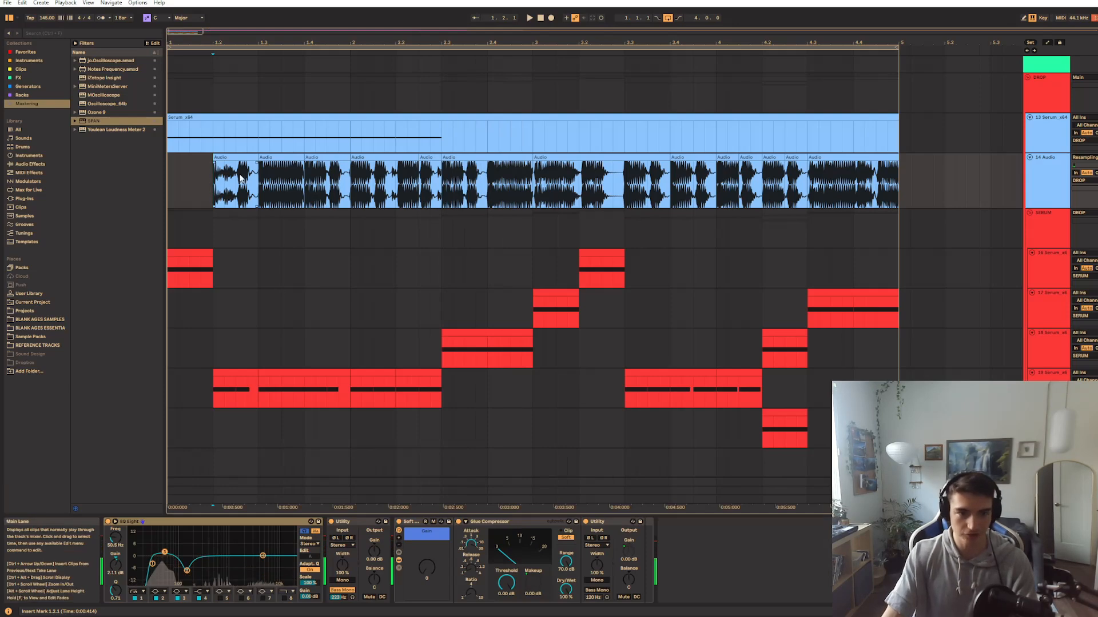
Select the first resampled audio clip, then display the SERUM group track's effects chain for examination
left_click(217, 199)
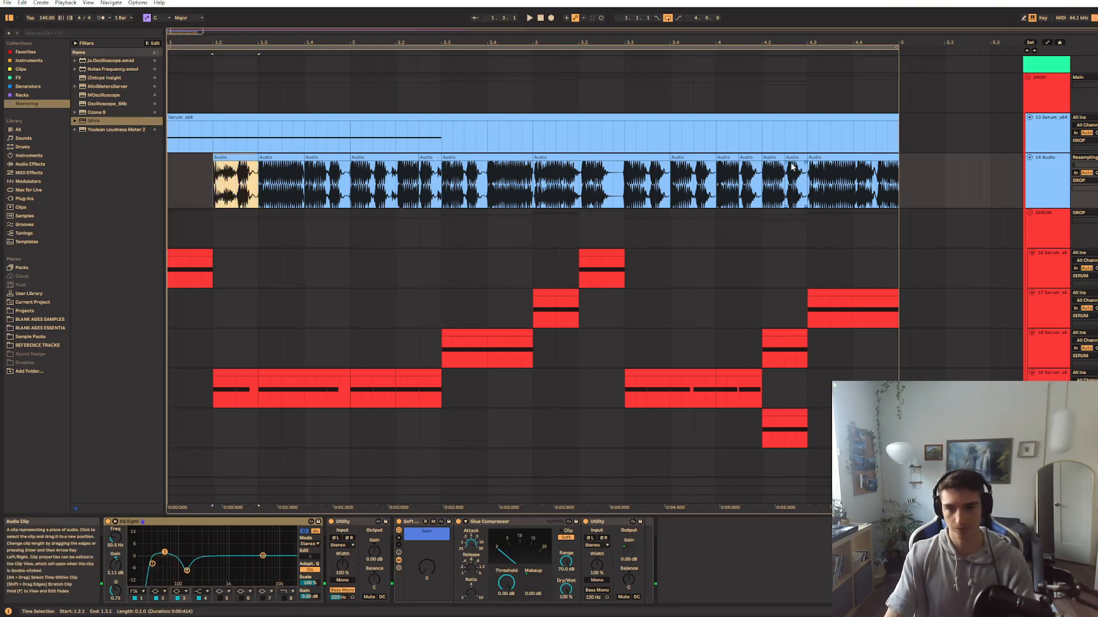
scroll(730, 333, "down", 3)
left_click(1051, 175)
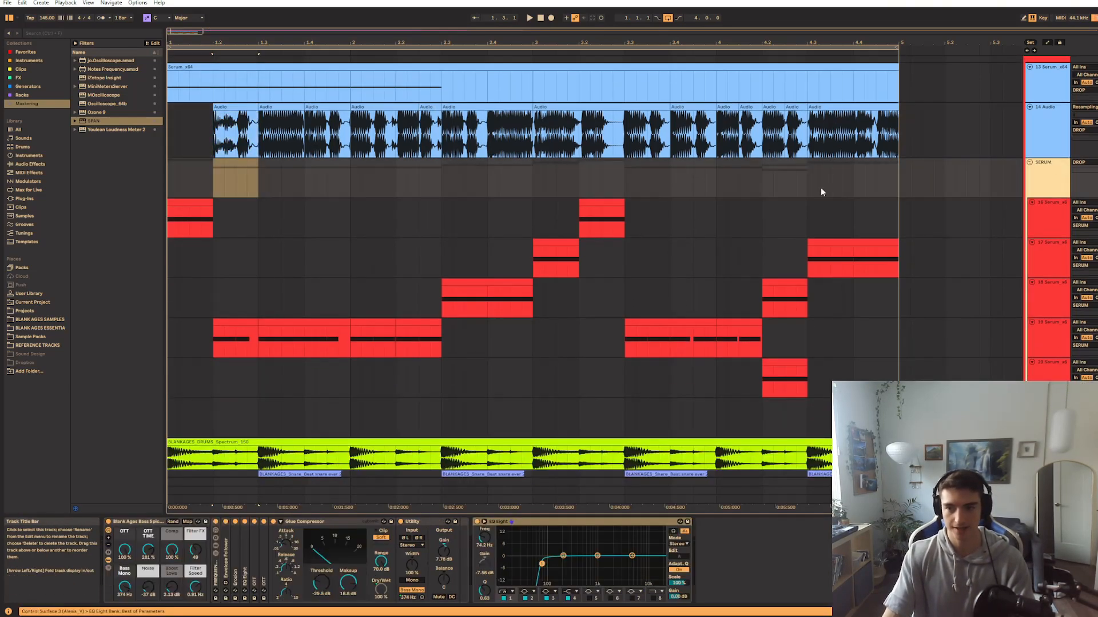
scroll(689, 292, "up", 2)
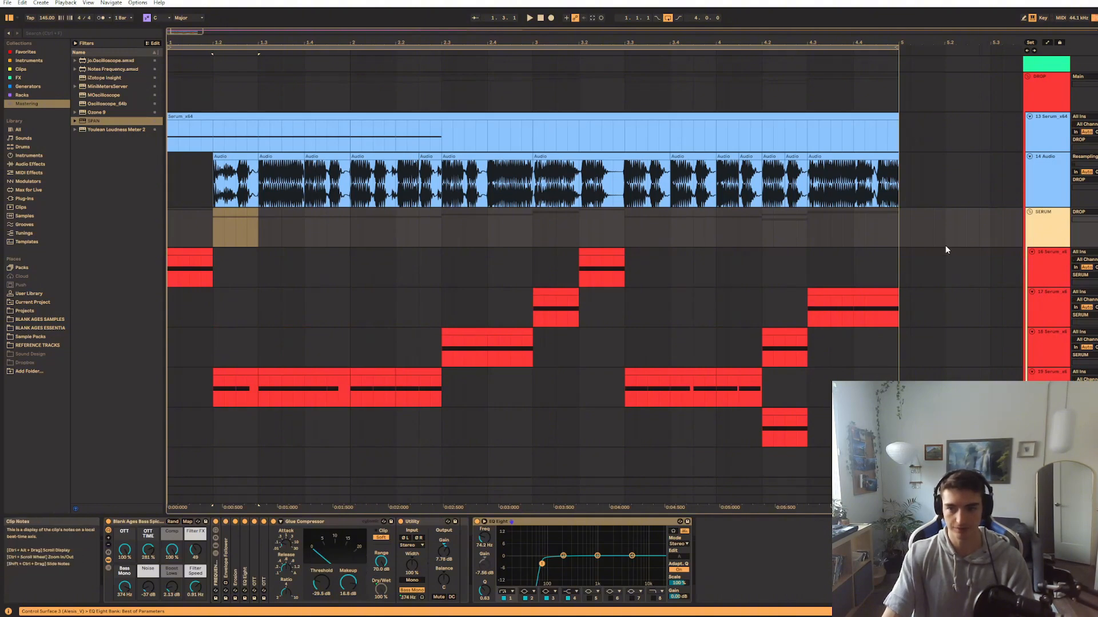
Play the arrangement of the SERUM group's clips from the start of the drop and review the tracks
key("space")
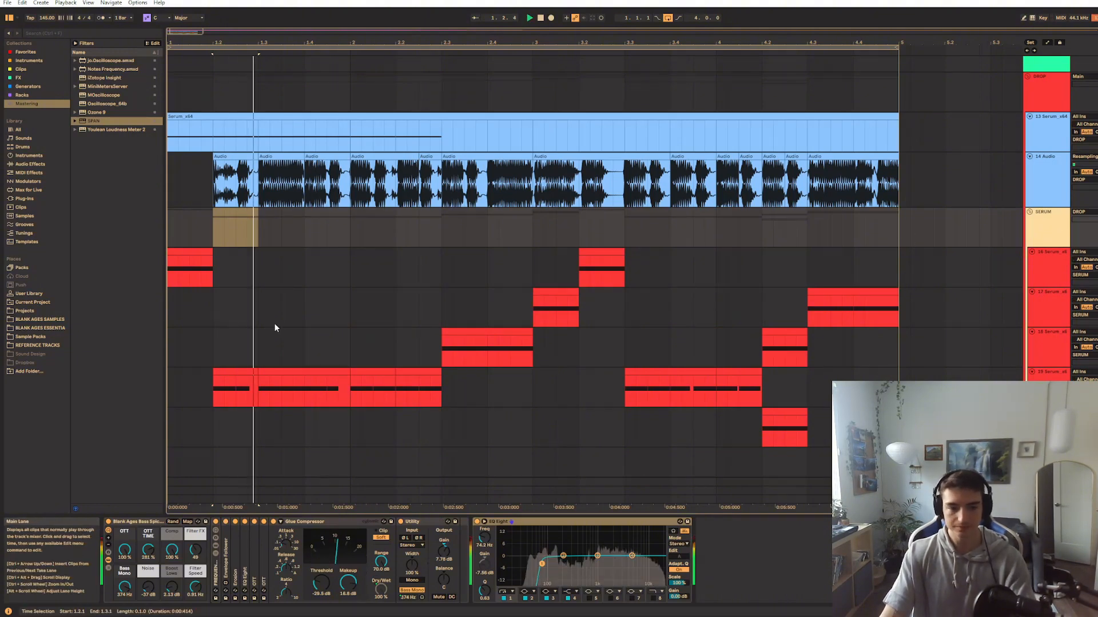
left_click(177, 252)
left_click(168, 239)
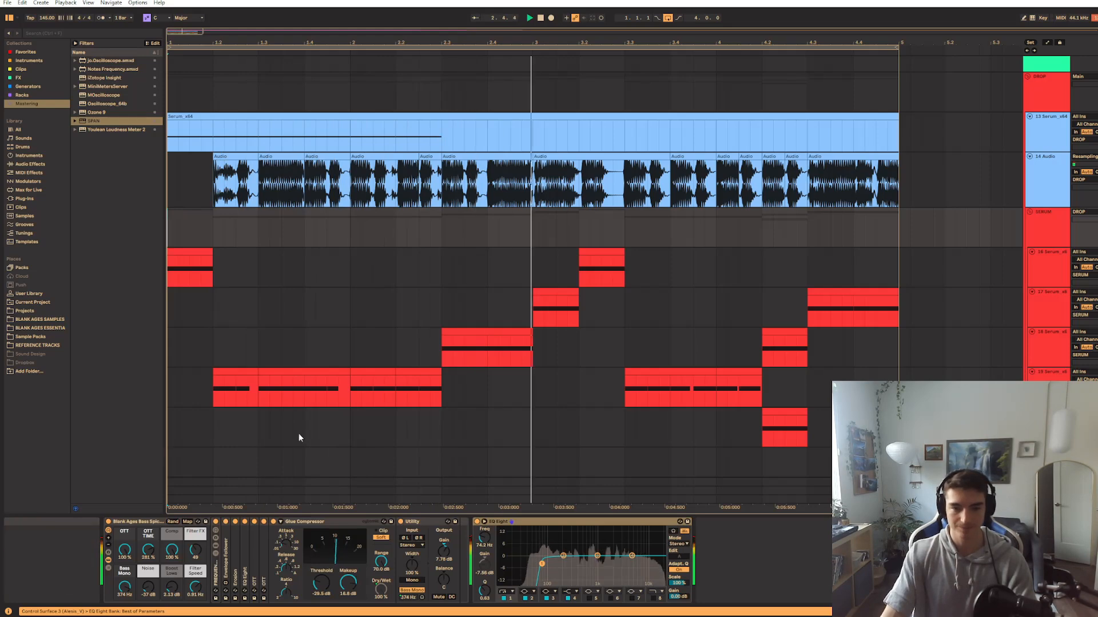
scroll(417, 417, "down", 3)
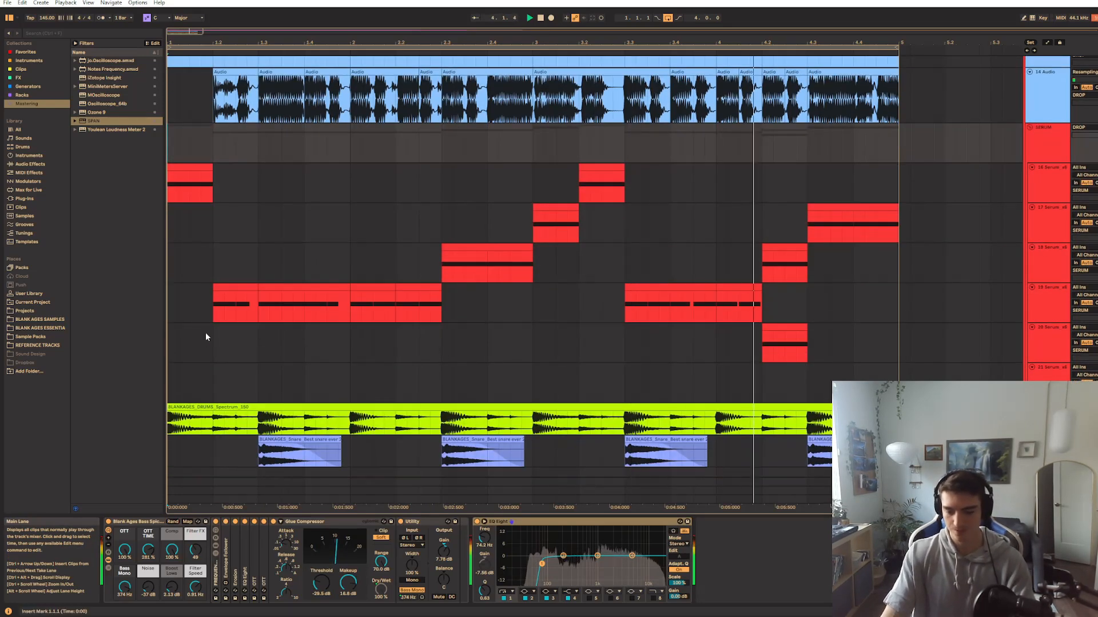
key("space")
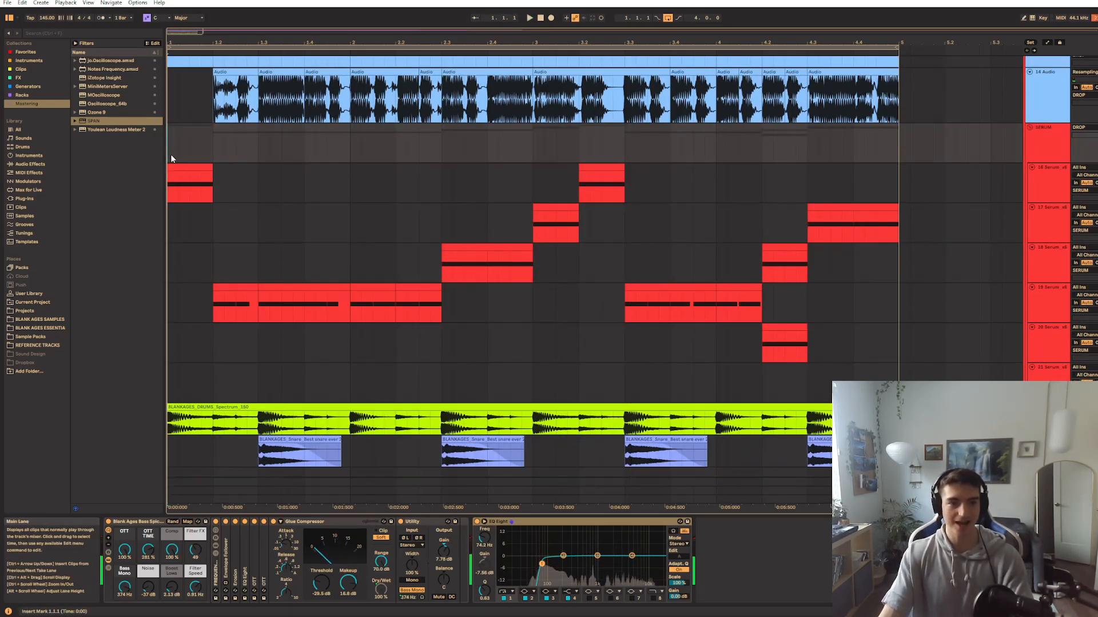
left_click(229, 285)
scroll(234, 291, "up", 1)
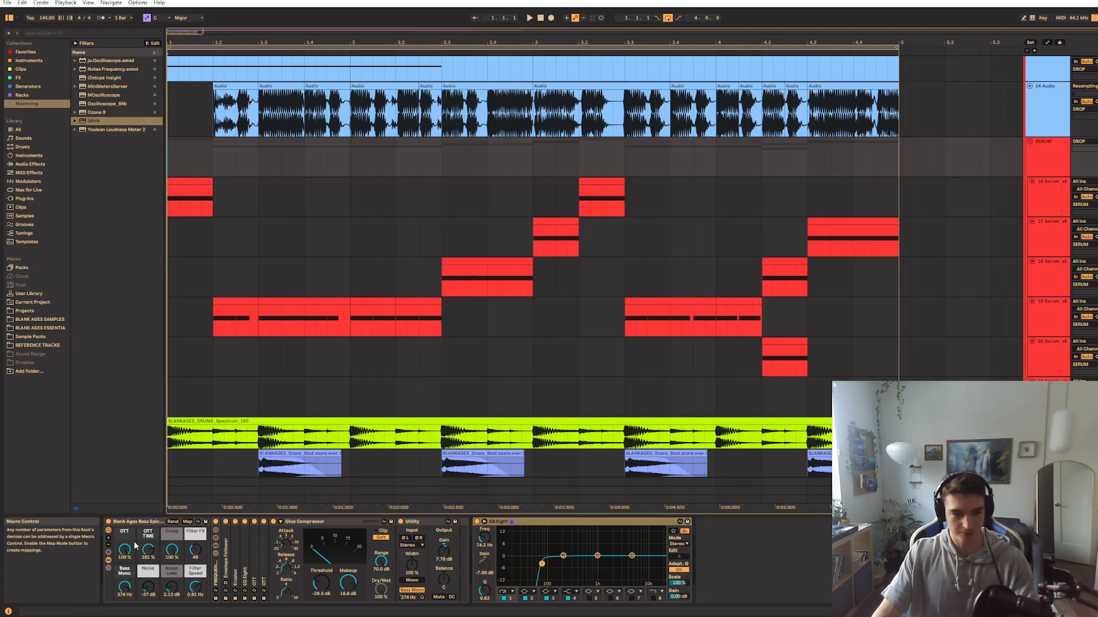
Compare the SERUM group with its bass effects rack bypassed and enabled, and select the first clip on the topmost red Serum track
left_click(107, 522)
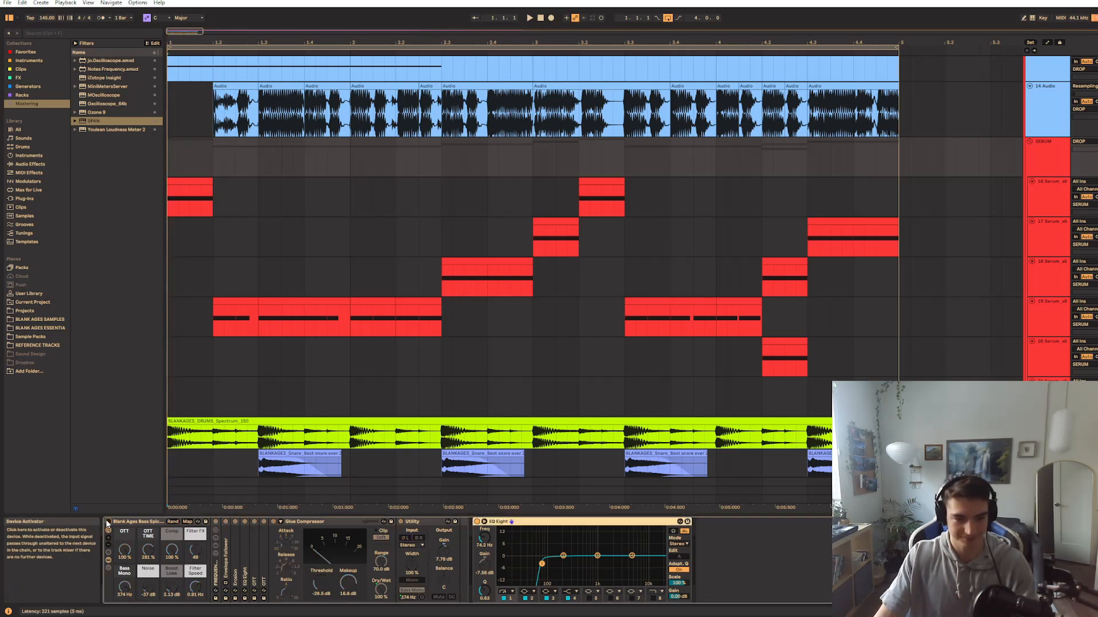
key("space")
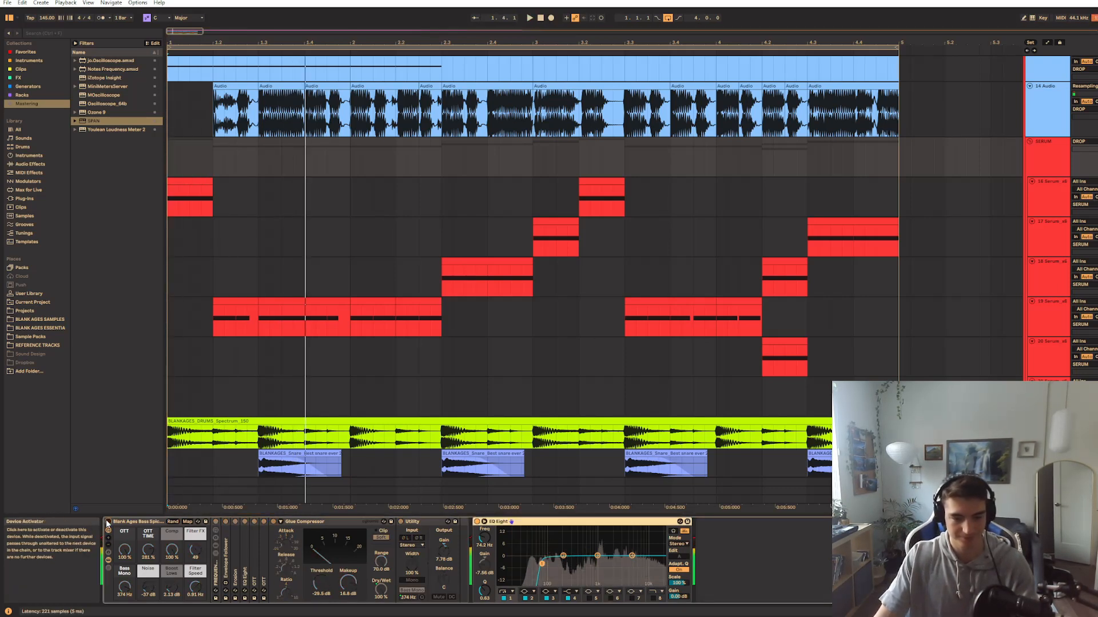
left_click(107, 523)
key("space")
key("space")
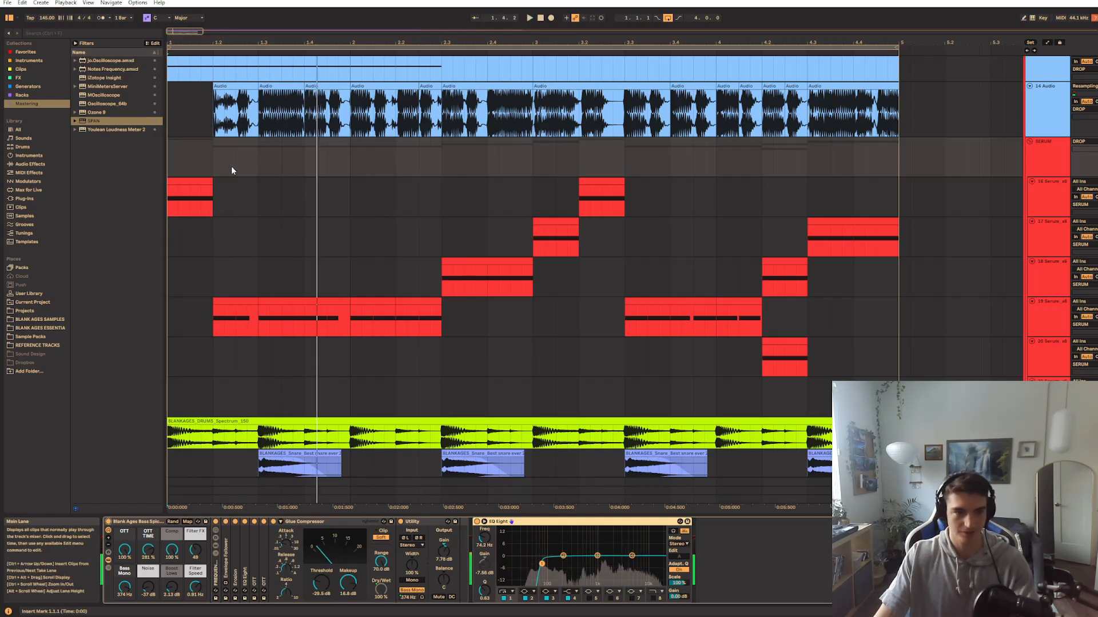
left_click(189, 182)
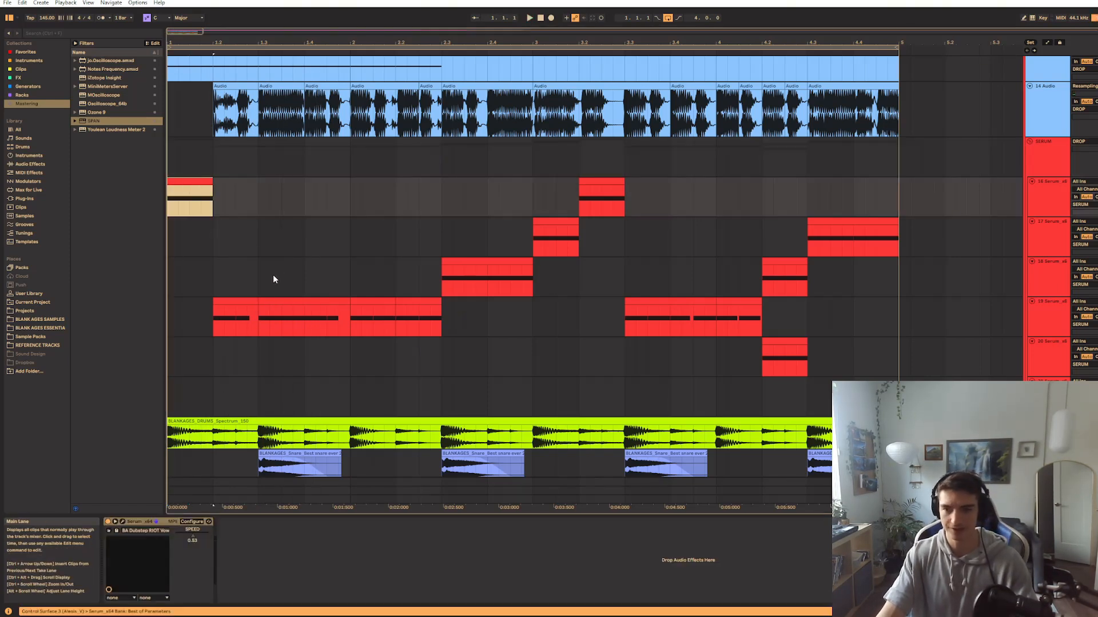
Try extending the first clip on the topmost red Serum track to just past bar 2 during playback, and undo it
left_click_drag(172, 250, 219, 246)
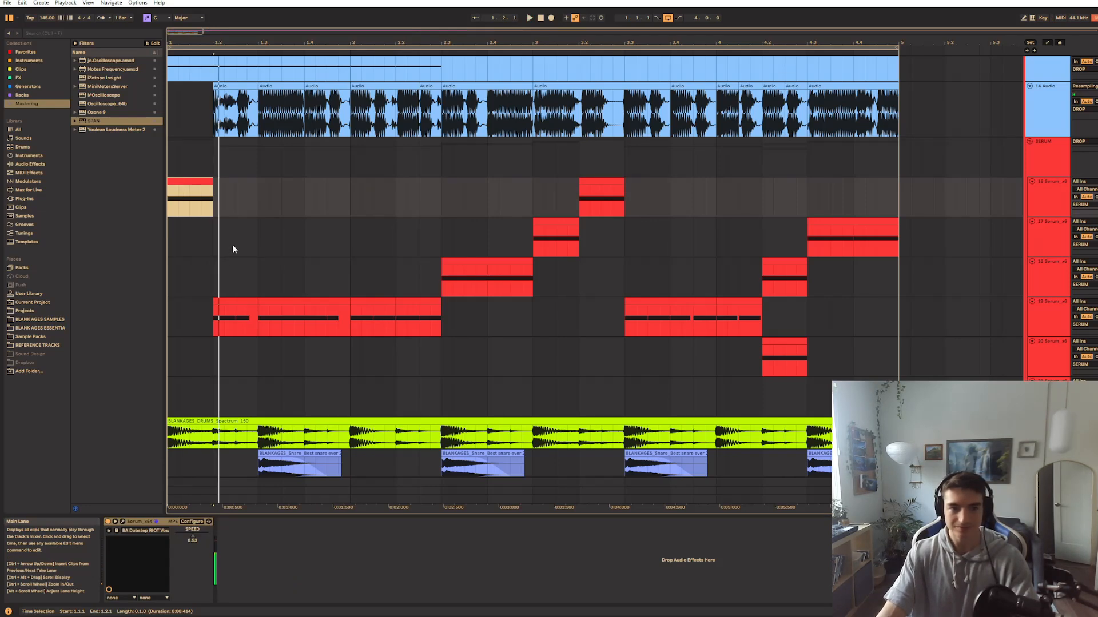
scroll(245, 296, "up", 5)
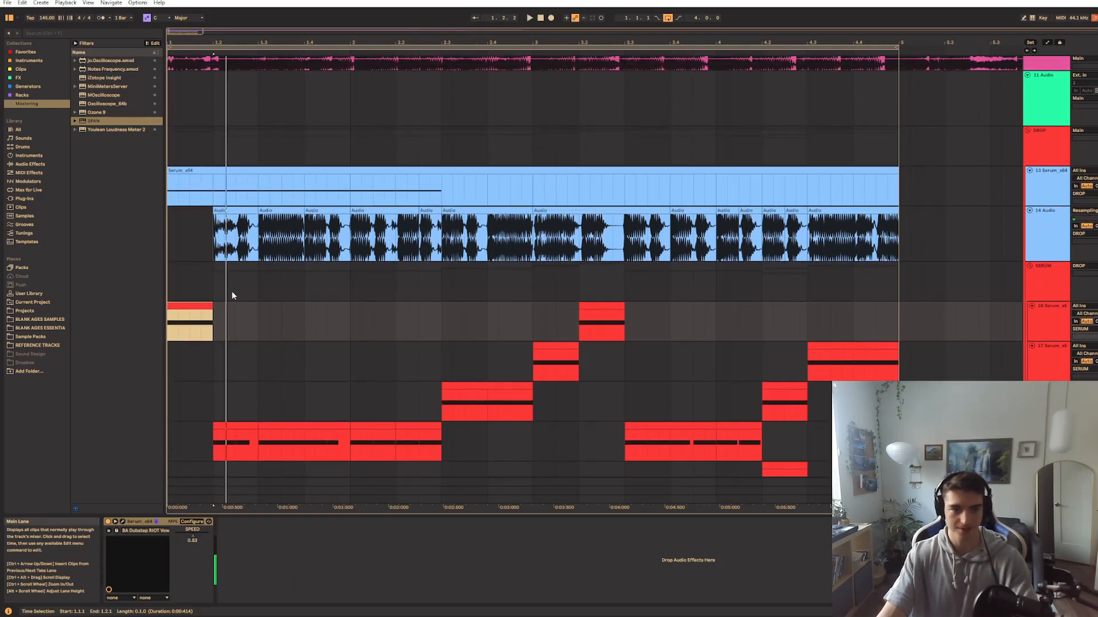
left_click_drag(212, 324, 362, 327)
key("space")
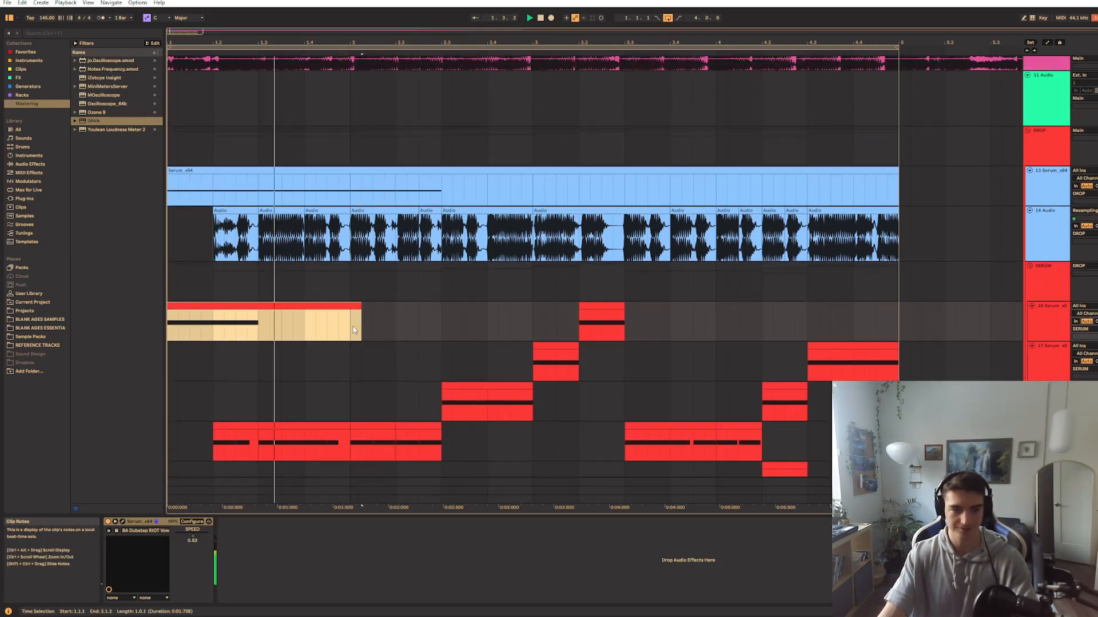
key("ctrl+z")
key("space")
Play the pink RIOT "Down With Your Love" reference track from just after beat 1.2 for comparison
left_click_drag(255, 266, 365, 377)
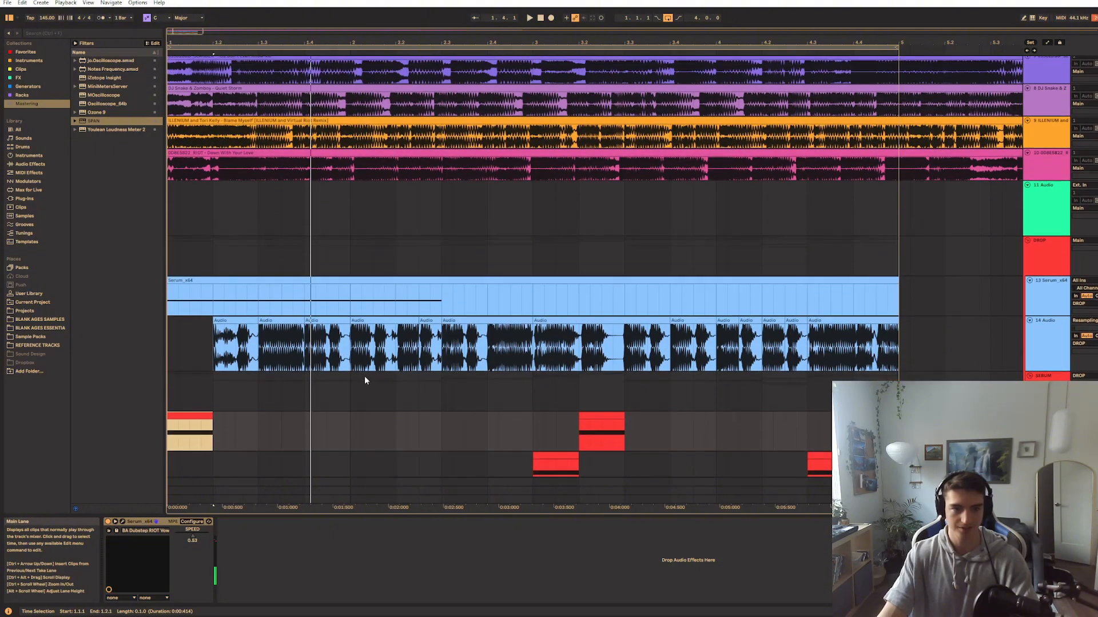
left_click(221, 409)
left_click(218, 170)
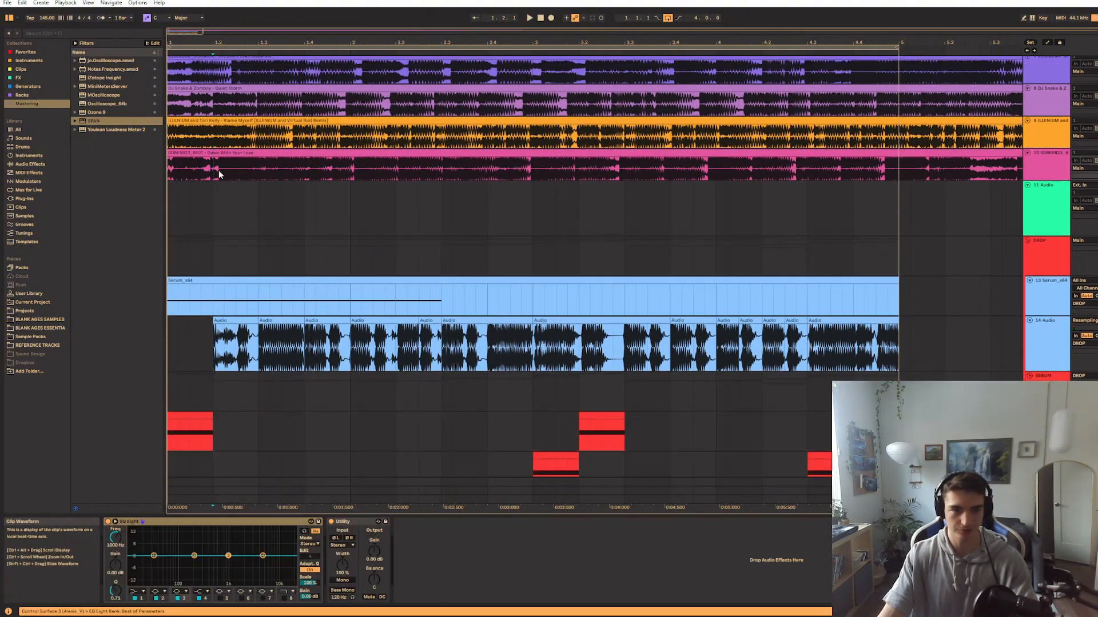
key("space")
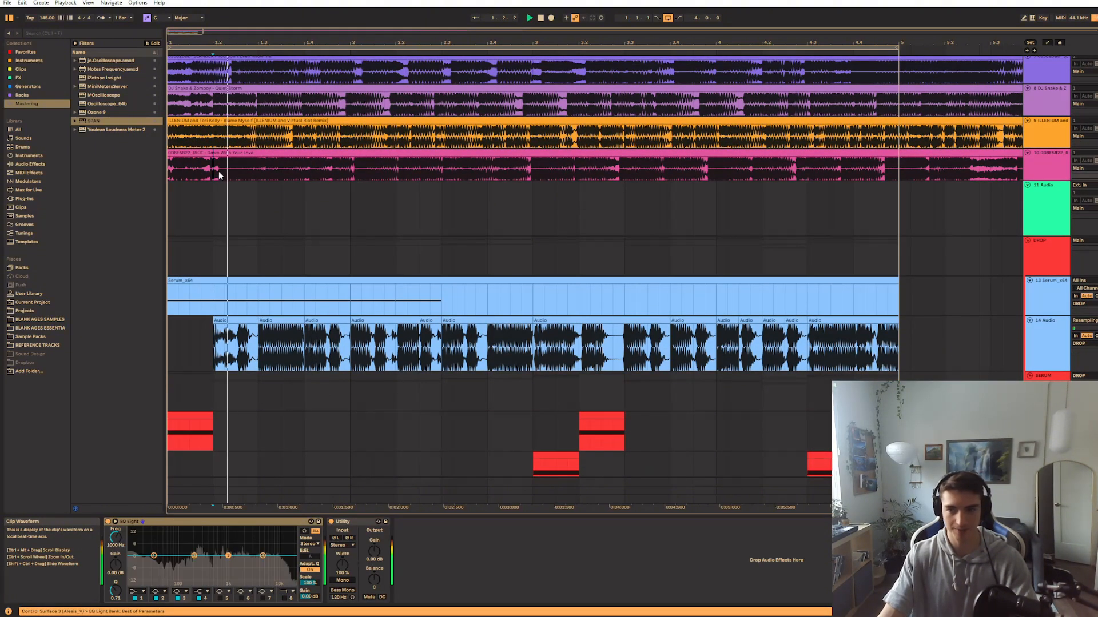
Open the Serum patch of the topmost red track, reposition its window and examine oscillator A's Sharp wavetable
left_click(201, 417)
scroll(400, 343, "down", 3)
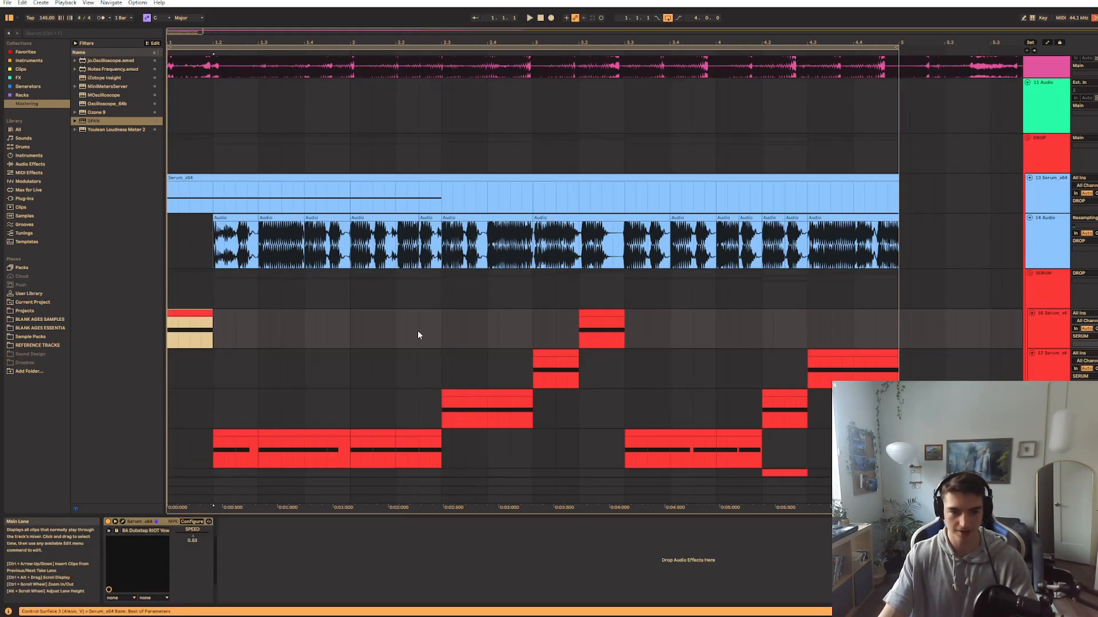
left_click(124, 523)
left_click(361, 307)
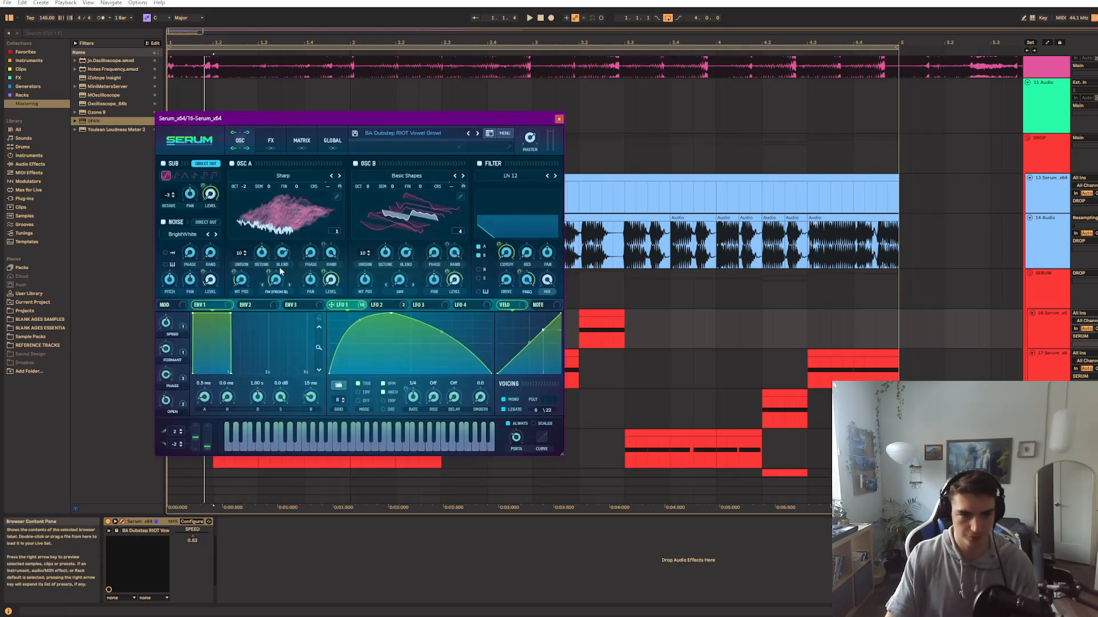
left_click(274, 227)
left_click(277, 223)
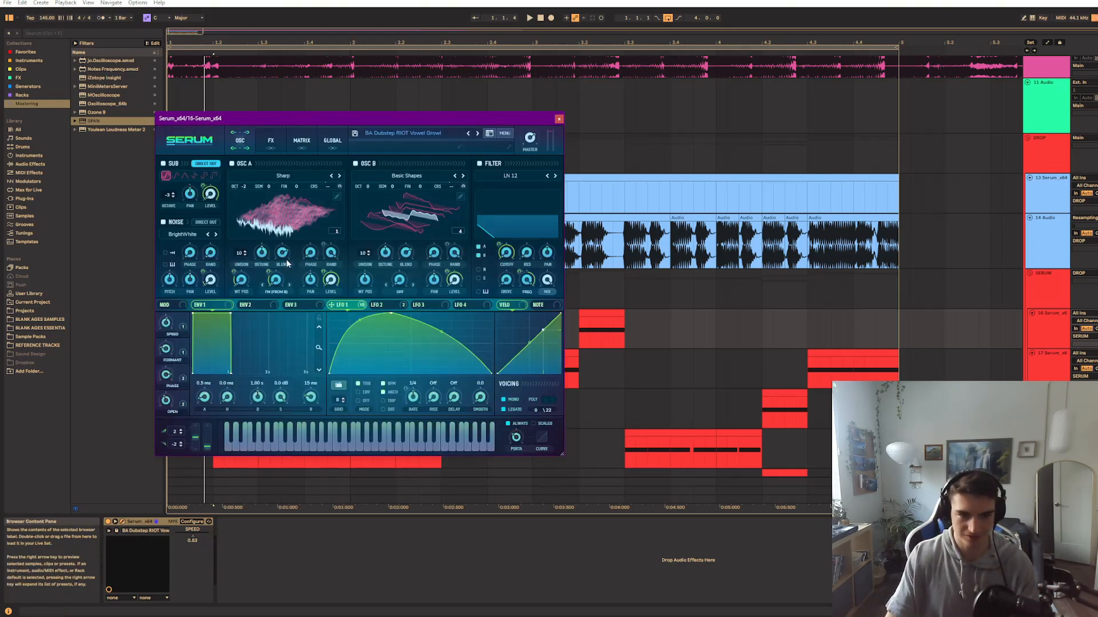
left_click(261, 232)
left_click(268, 231)
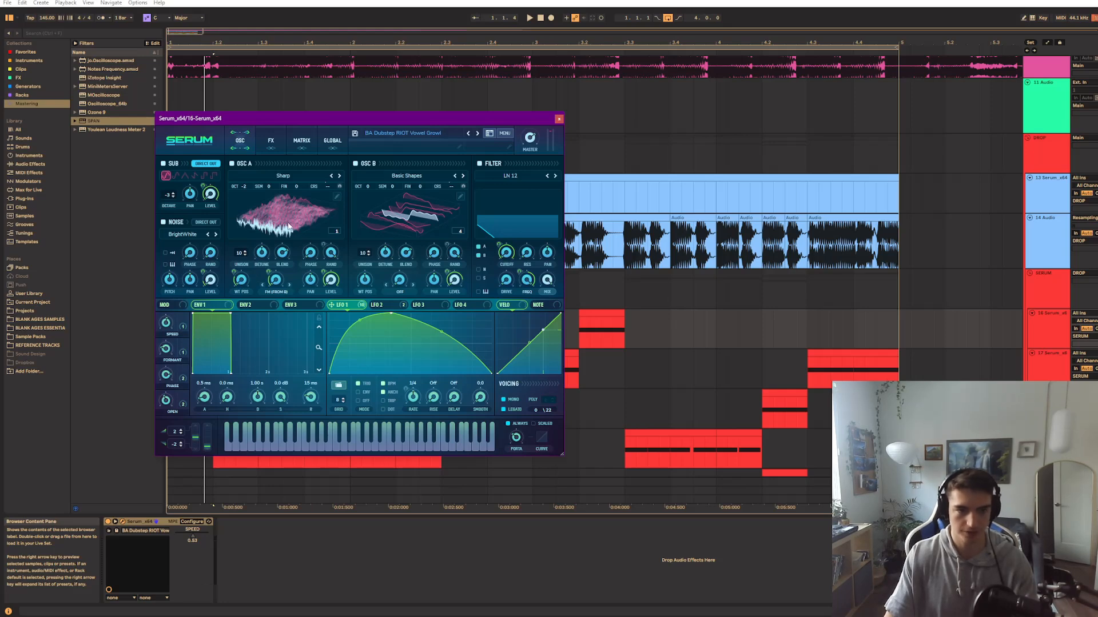
left_click_drag(297, 121, 377, 125)
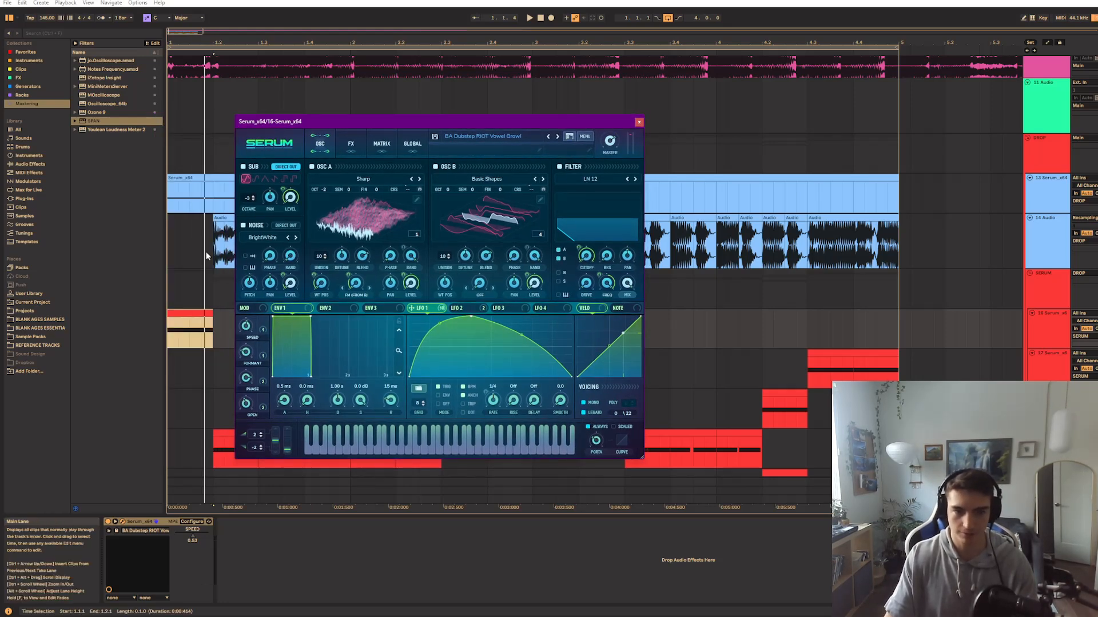
left_click(348, 215)
left_click(348, 215)
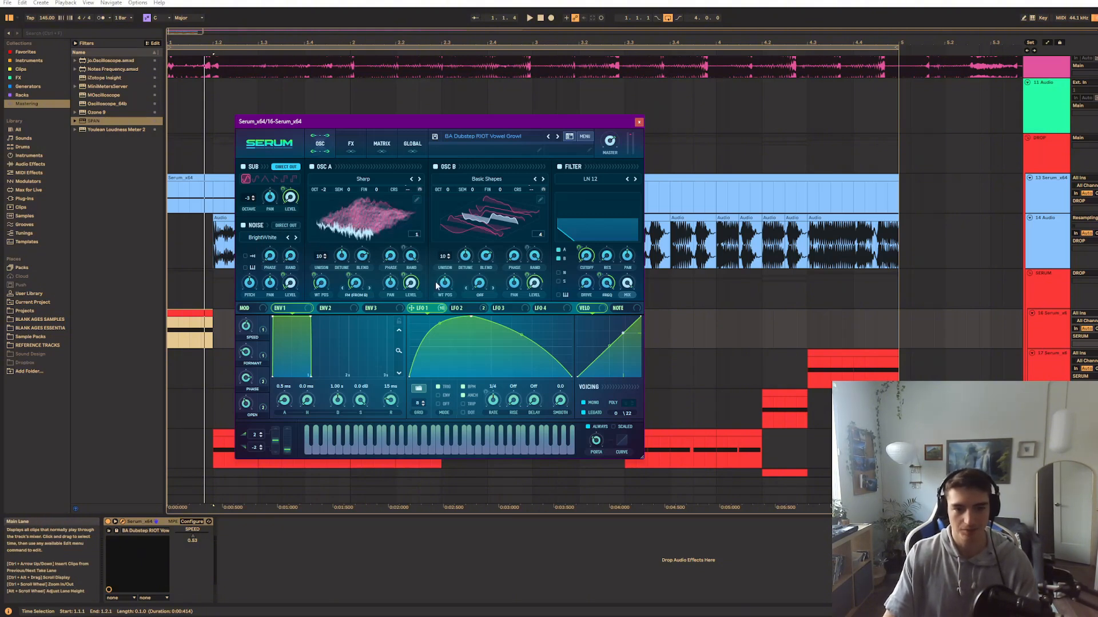
Check LFO 1's modulation destinations and compare the patch with its LN 12 filter switched off and on
left_click(455, 309)
left_click(428, 309)
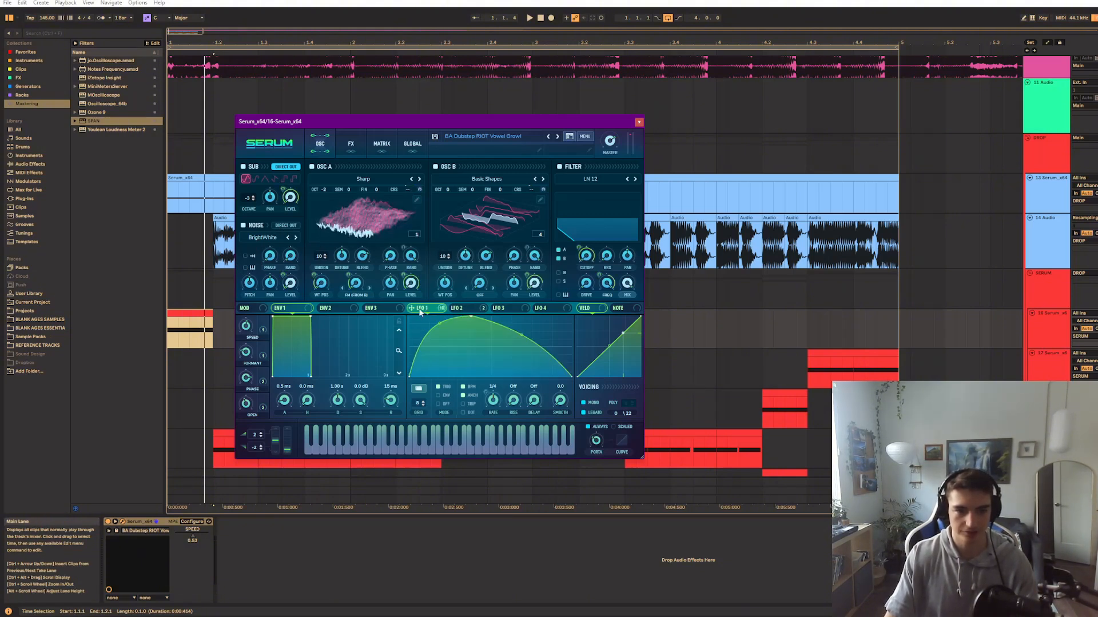
right_click(419, 310)
left_click(419, 311)
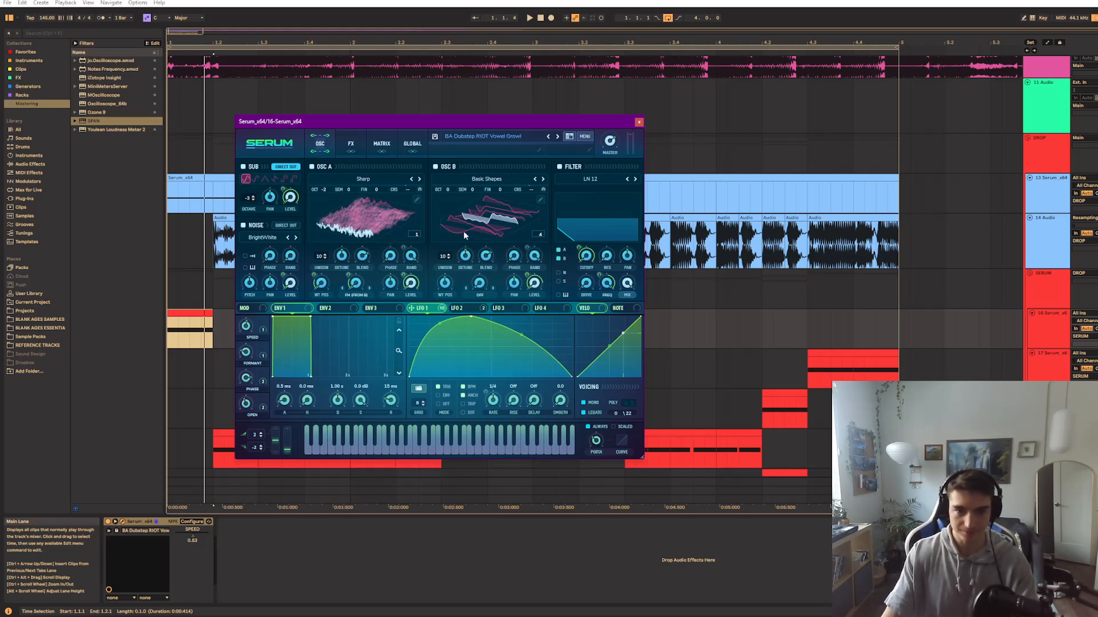
left_click(574, 168)
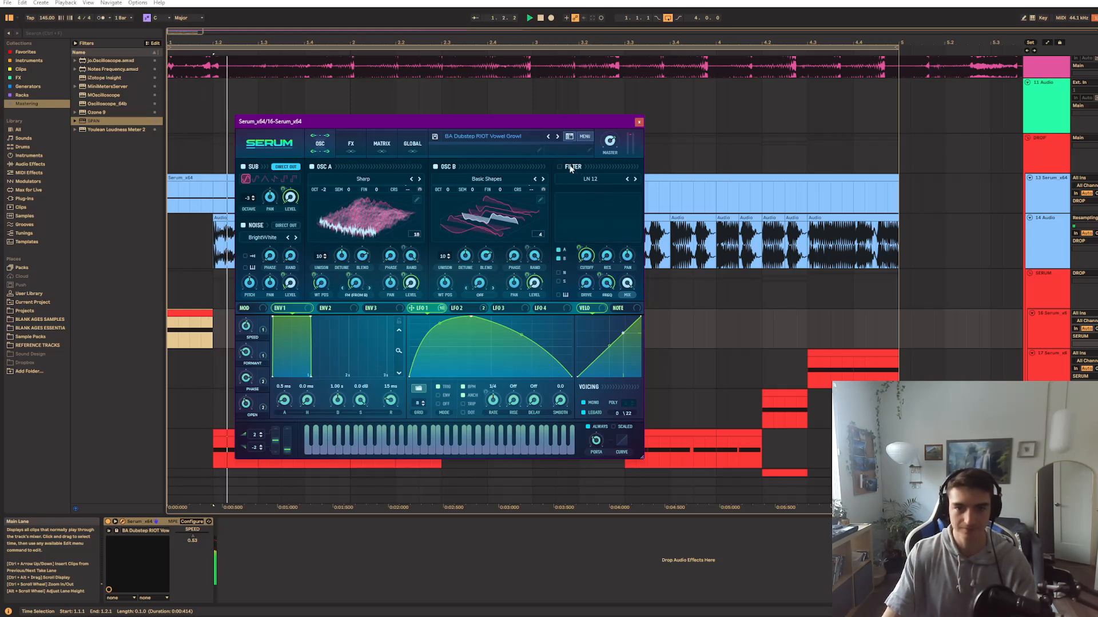
left_click(571, 167)
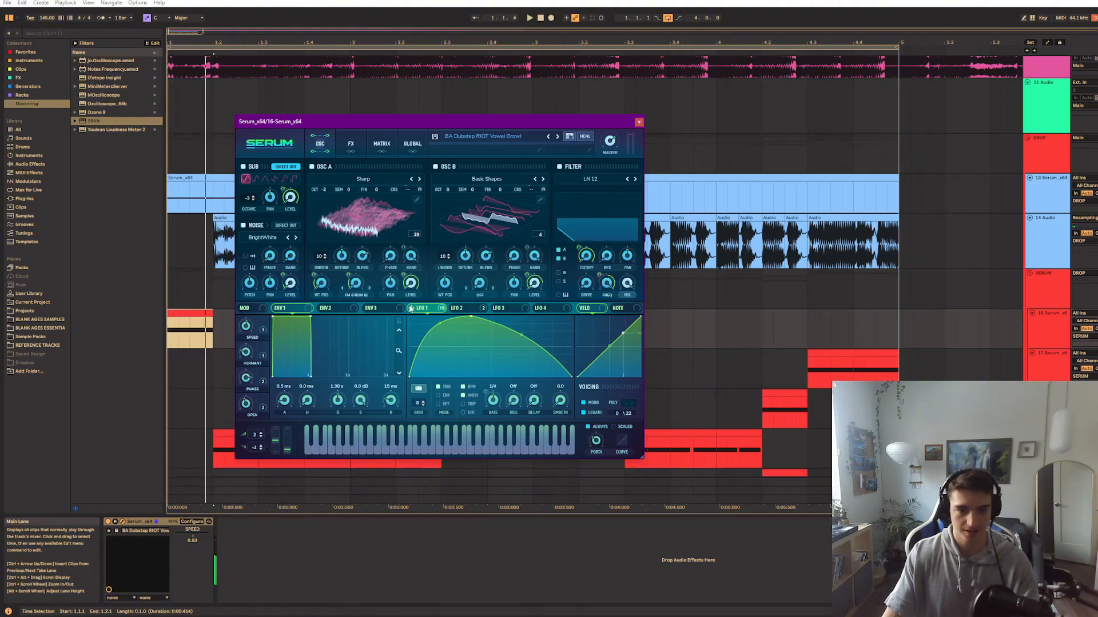
Examine the patch's effects chain, audition the FORMANT macro over repeated playback, and return to the oscillator page
left_click(351, 143)
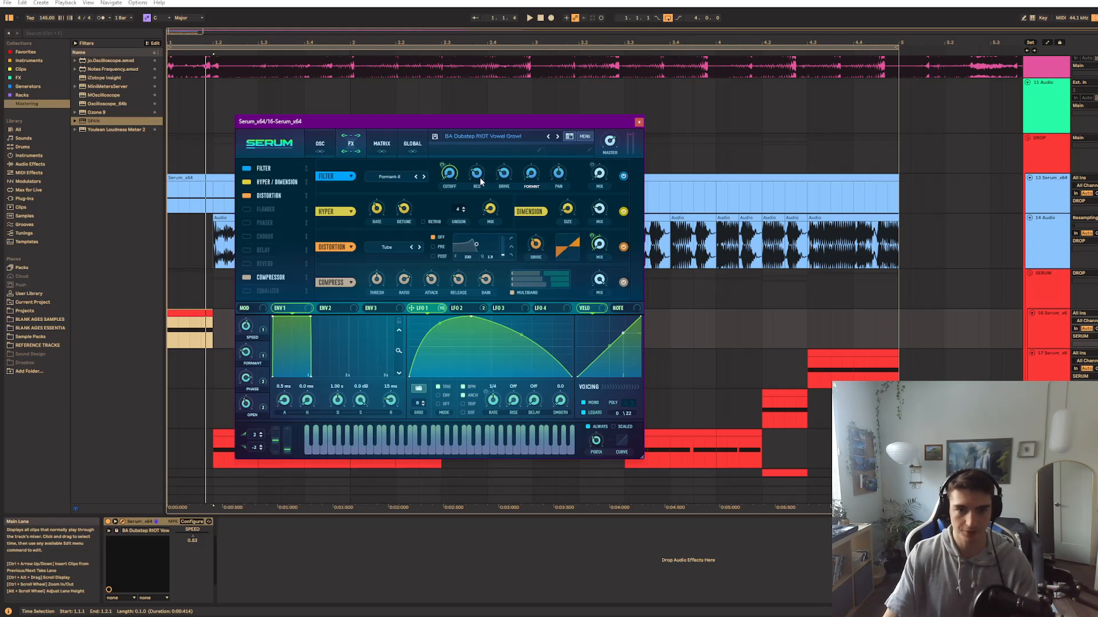
left_click_drag(242, 383, 249, 344)
key("space")
key("space")
key("space")
key("space")
key("space")
key("space")
key("space")
left_click(308, 145)
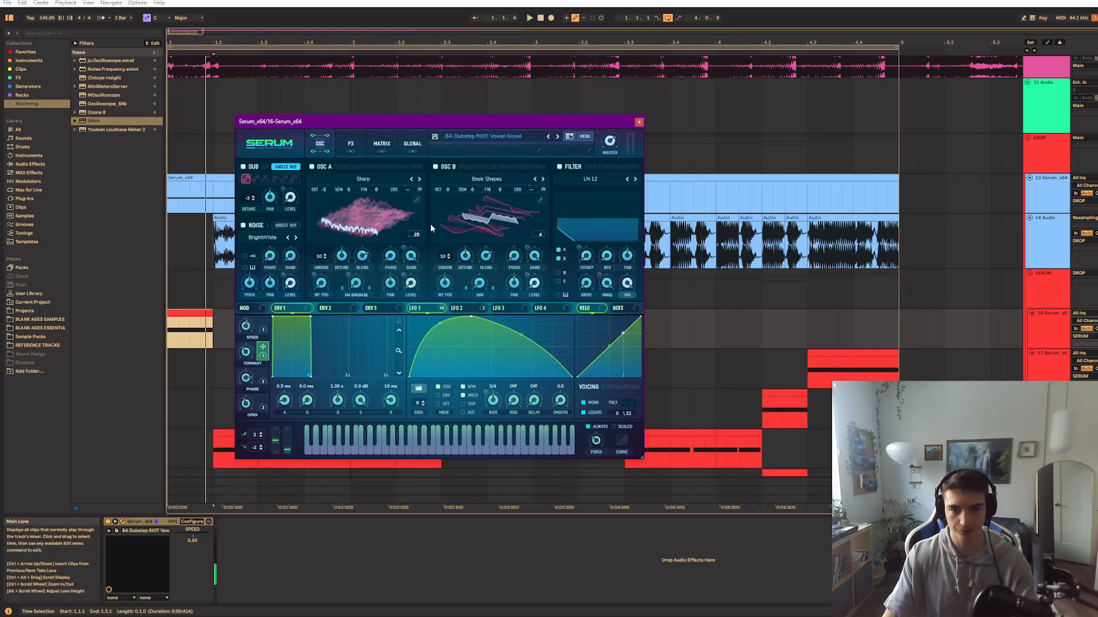
Examine LFO 2's curve and modulation destinations alongside LFO 1's
left_click(464, 309)
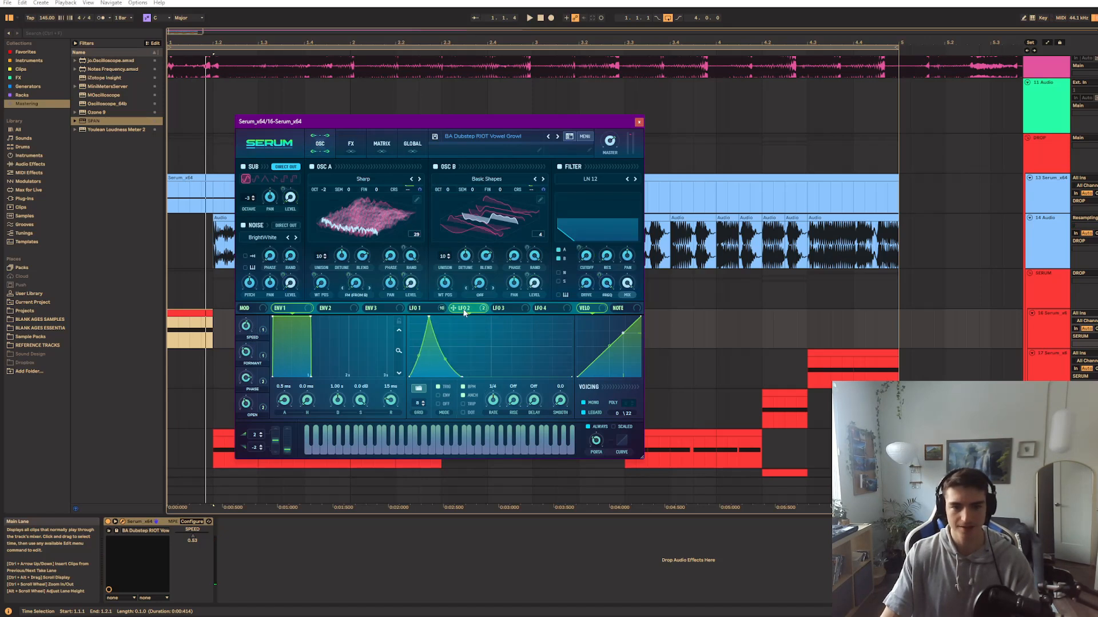
right_click(461, 310)
left_click(462, 309)
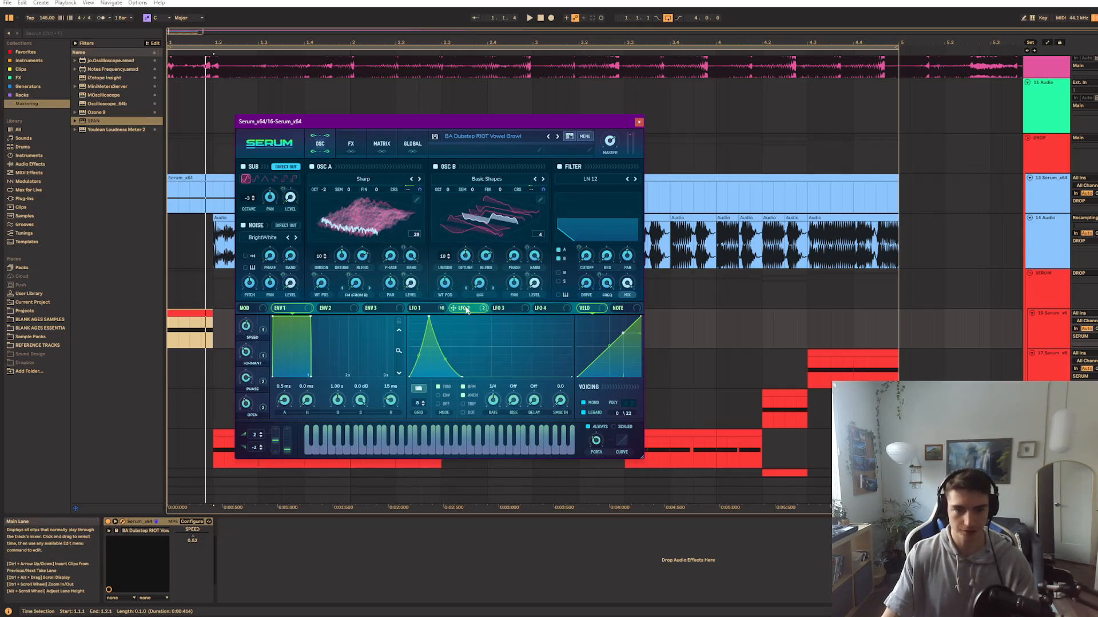
right_click(462, 310)
left_click(461, 309)
left_click(433, 310)
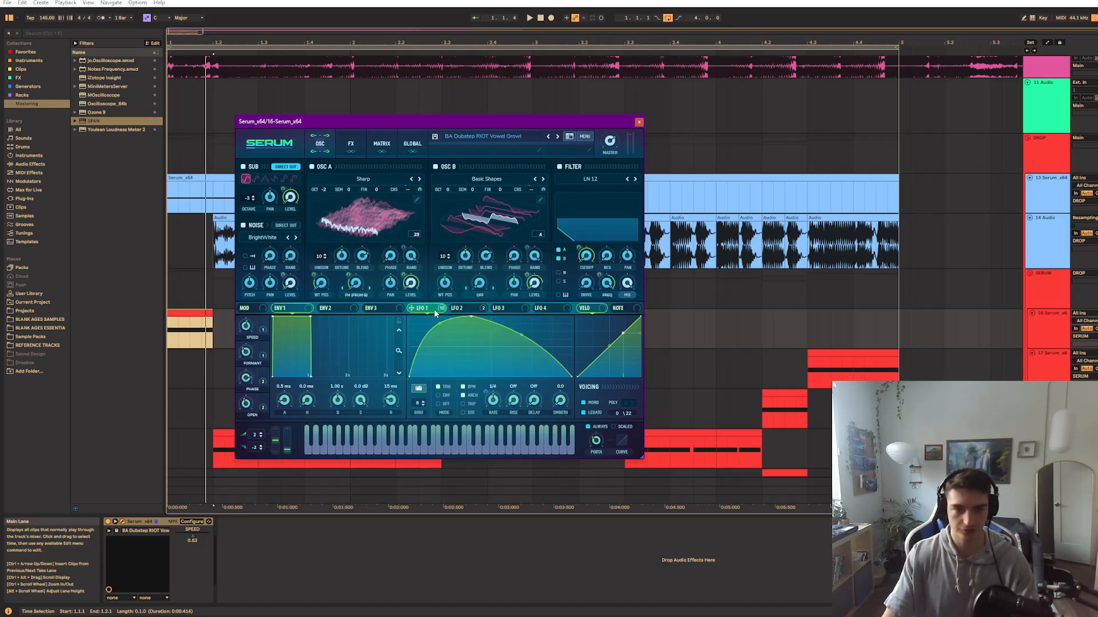
left_click(459, 310)
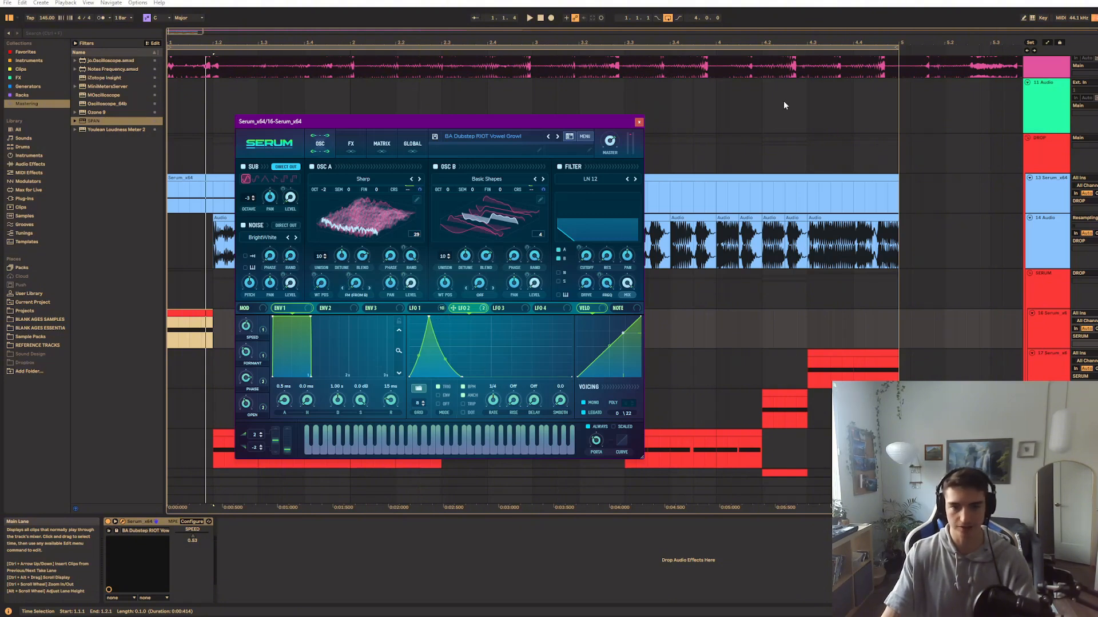
Compare the patch's sound with all of LFO 2's coarse pitch destinations bypassed and reactivated
key("space")
key("space")
right_click(474, 309)
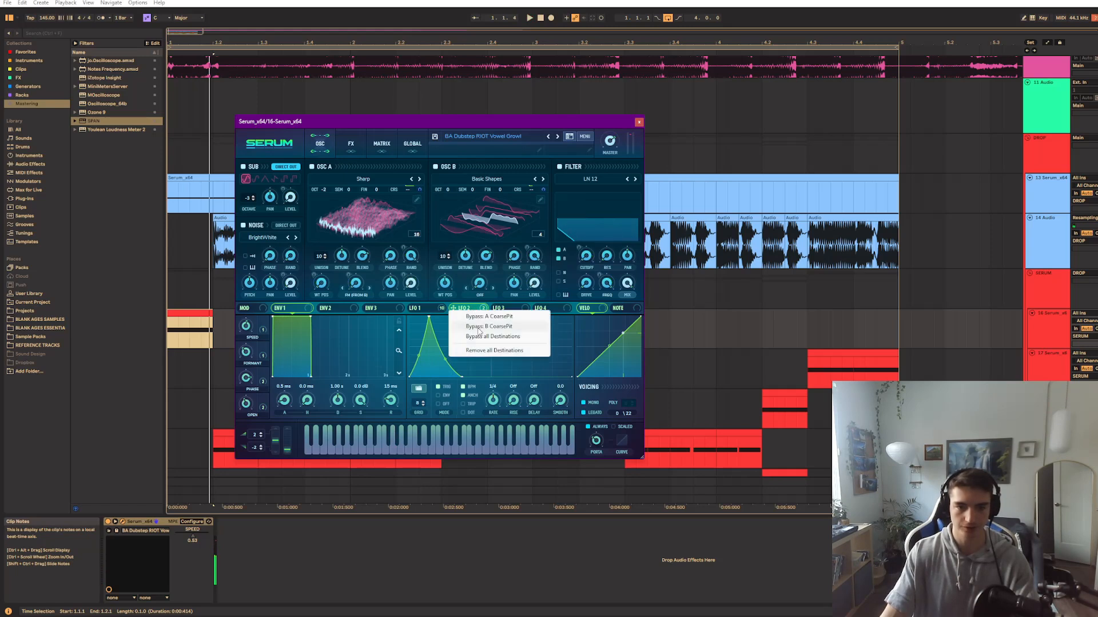
left_click(493, 336)
right_click(472, 309)
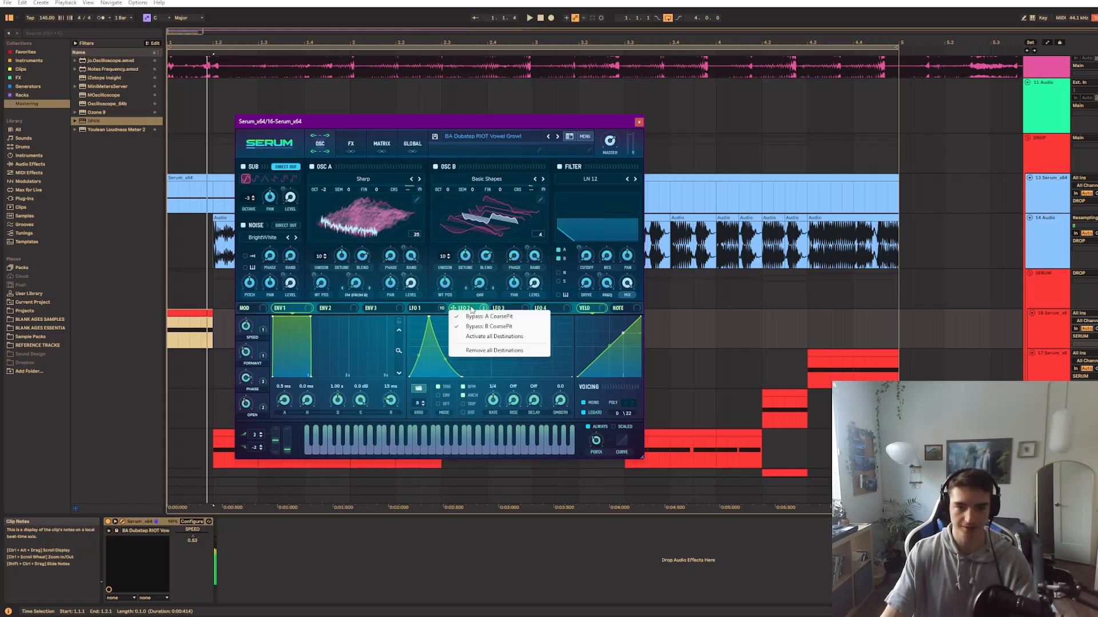
left_click(481, 337)
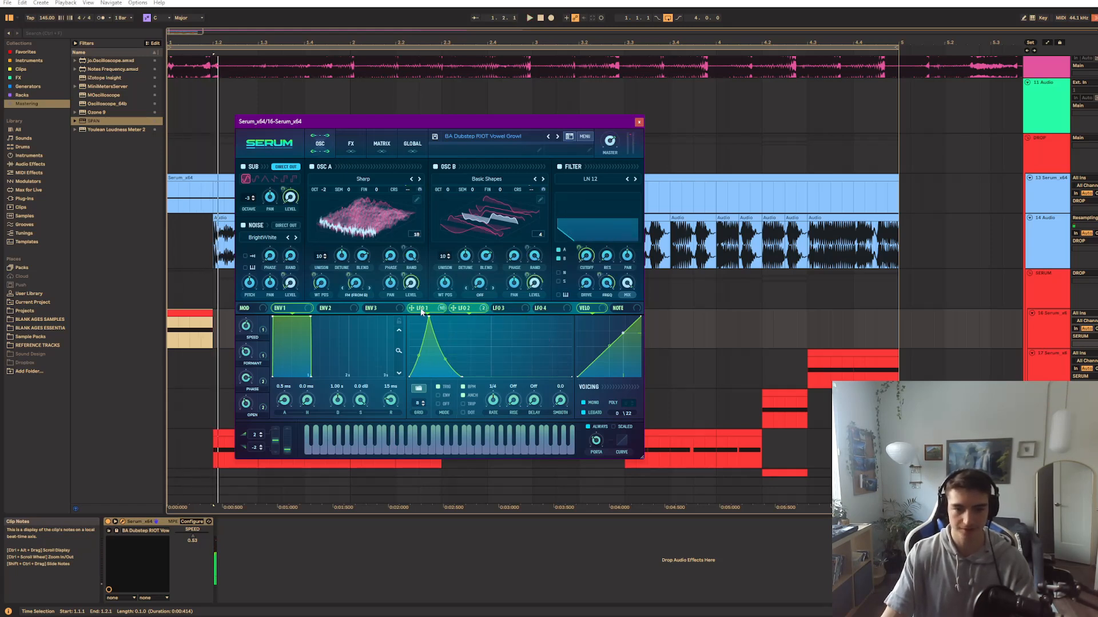
Straighten the falling segment of LFO 2's curve, move its end point earlier, and return to LFO 1
double_click(444, 362)
key("space")
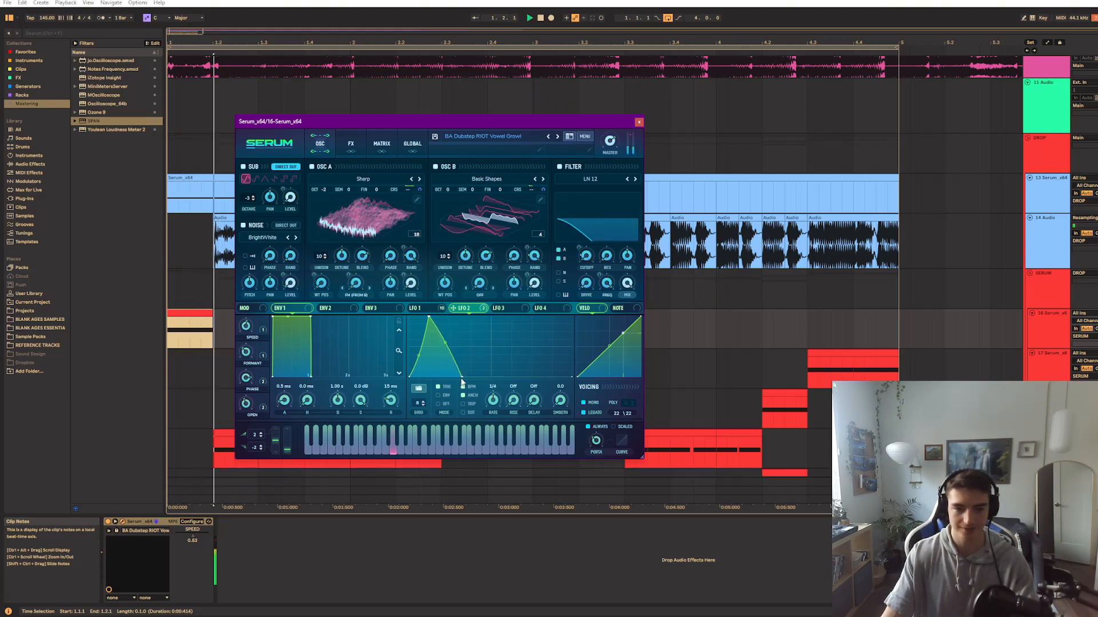
mouse_move(462, 378)
left_mouse_down()
mouse_move(570, 377)
mouse_move(447, 370)
left_mouse_up()
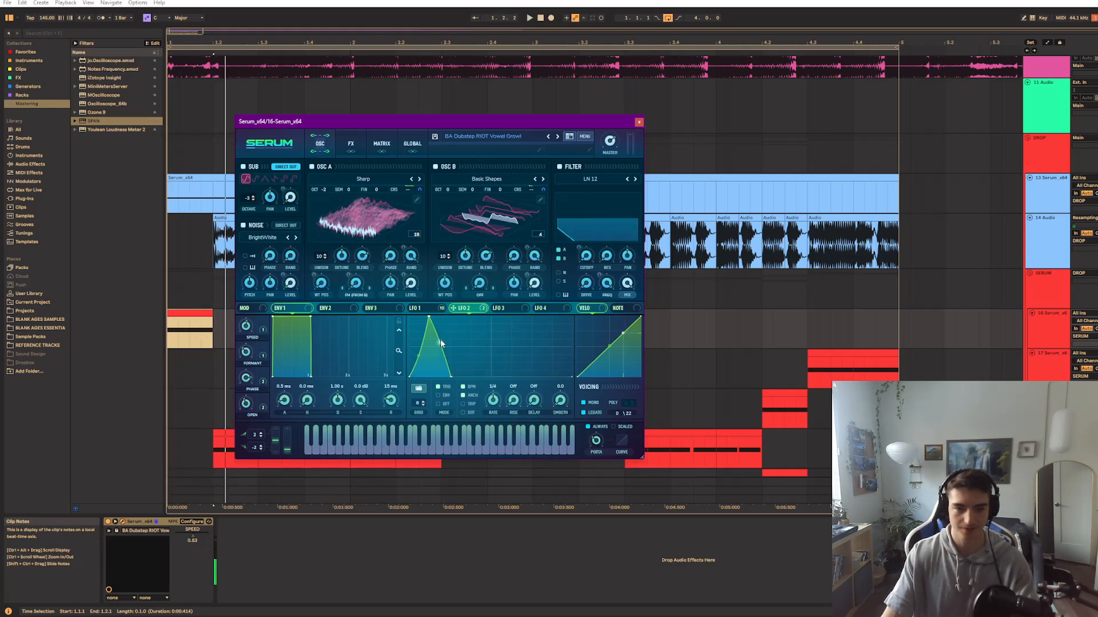
left_click(415, 308)
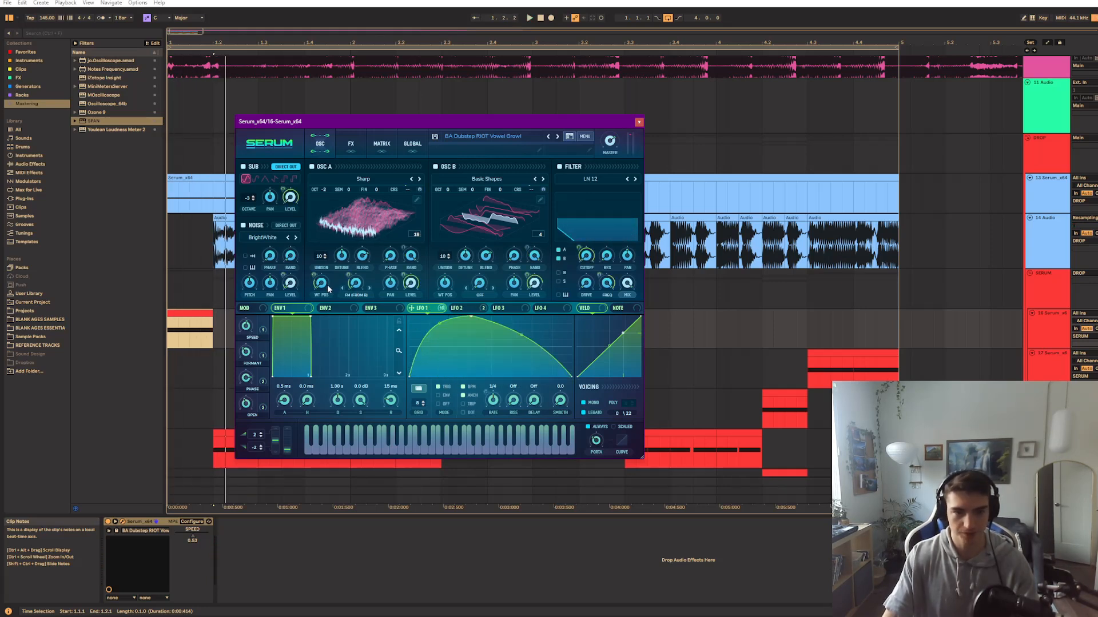
left_click(456, 308)
left_click(427, 309)
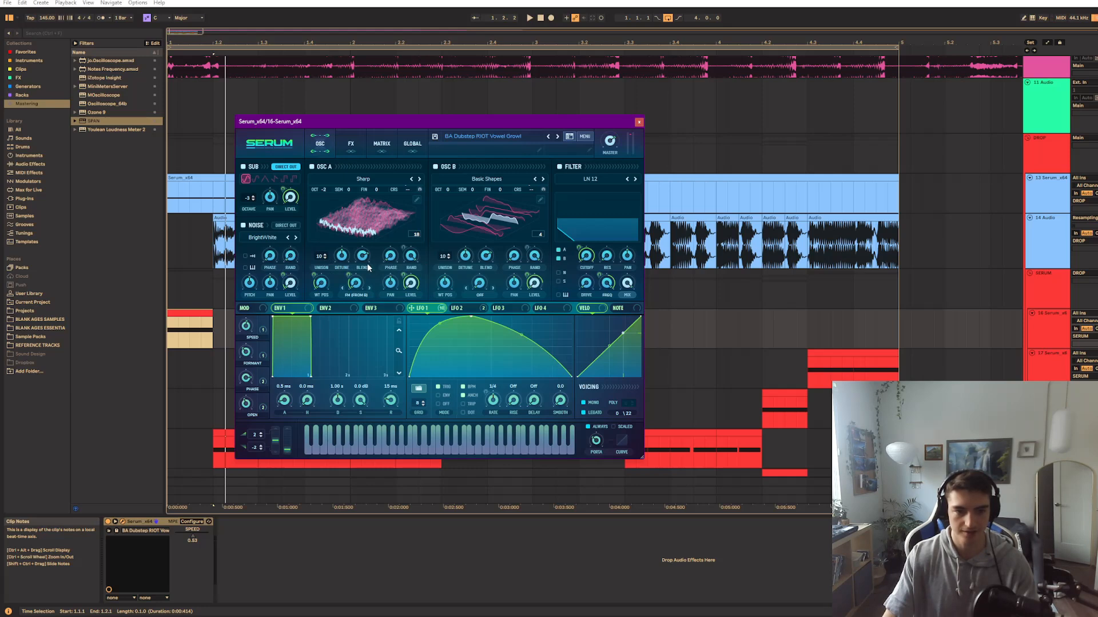
Audition the PHASE macro at low and high settings during playback to hear its effect on both oscillators' phase randomness
left_click_drag(263, 382, 263, 386)
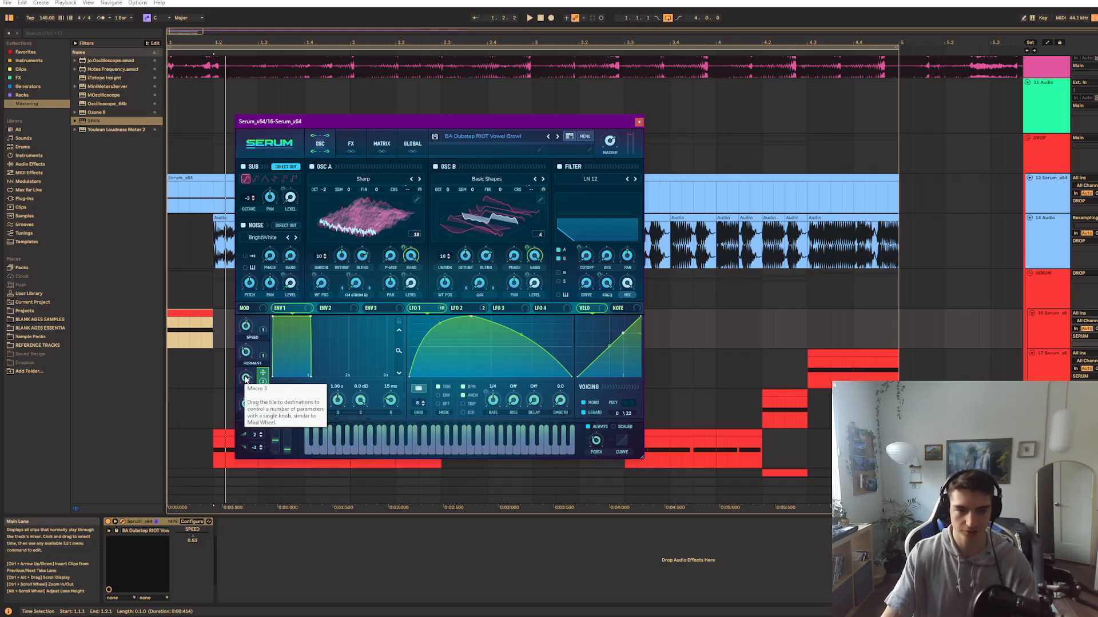
key("space")
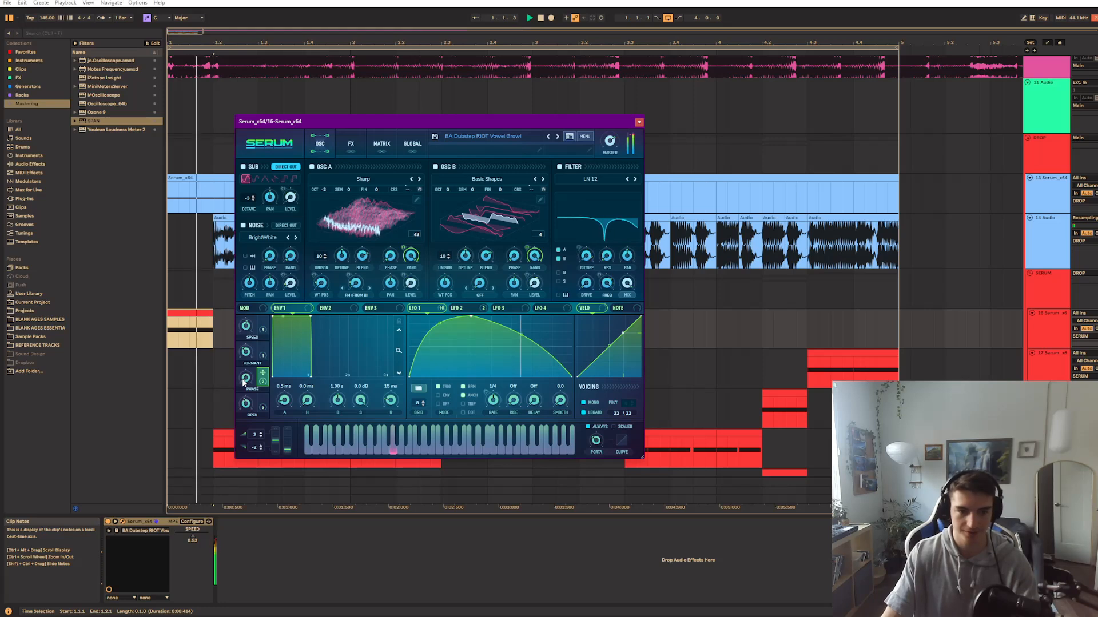
left_click_drag(242, 378, 294, 247)
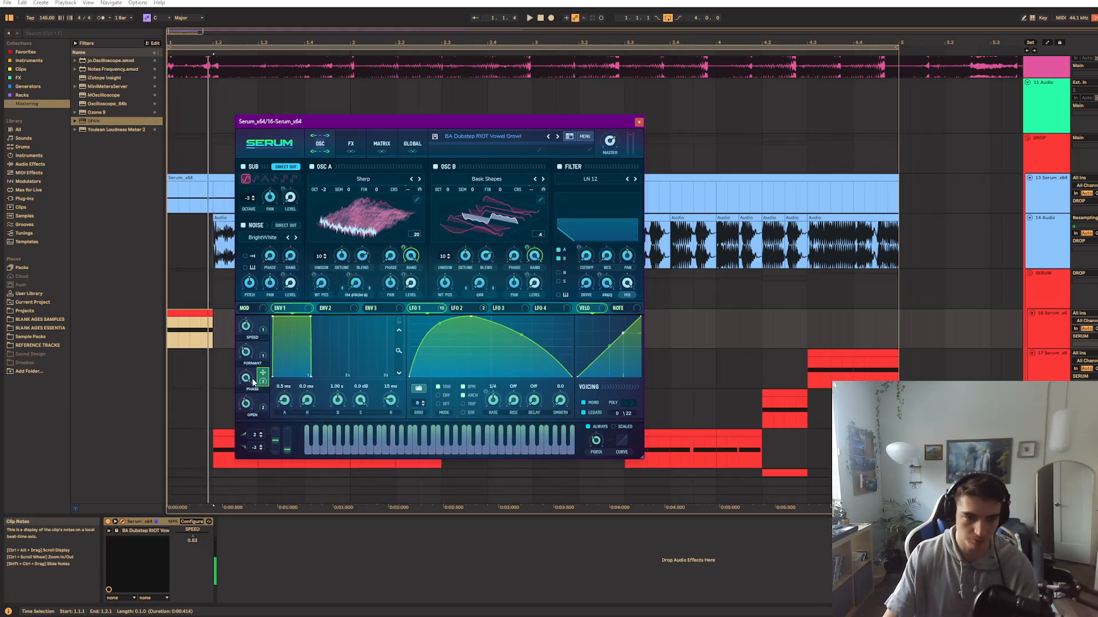
left_click_drag(250, 381, 229, 451)
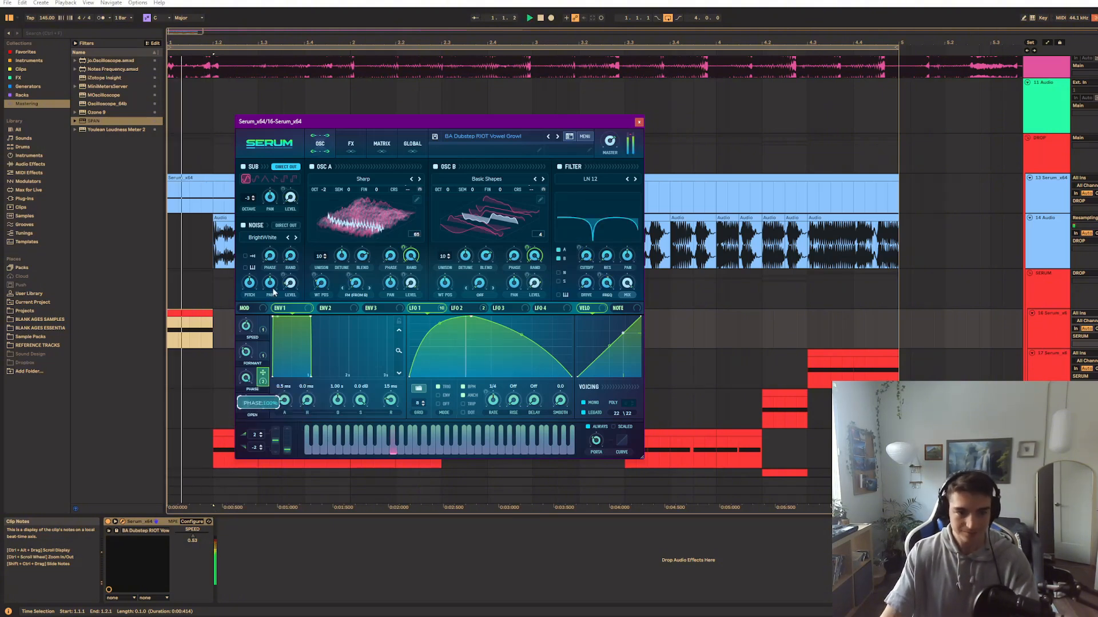
left_click_drag(273, 289, 247, 447)
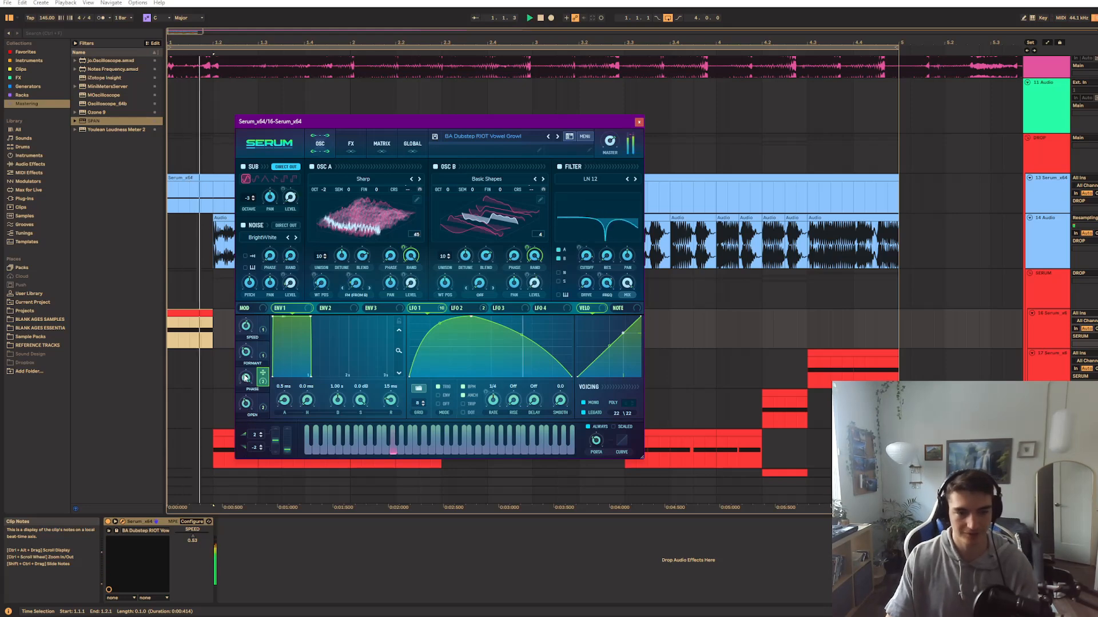
Audition the PHASE macro at low and high settings with both oscillators' unison width at 0, and restore the width to 100
left_click(412, 143)
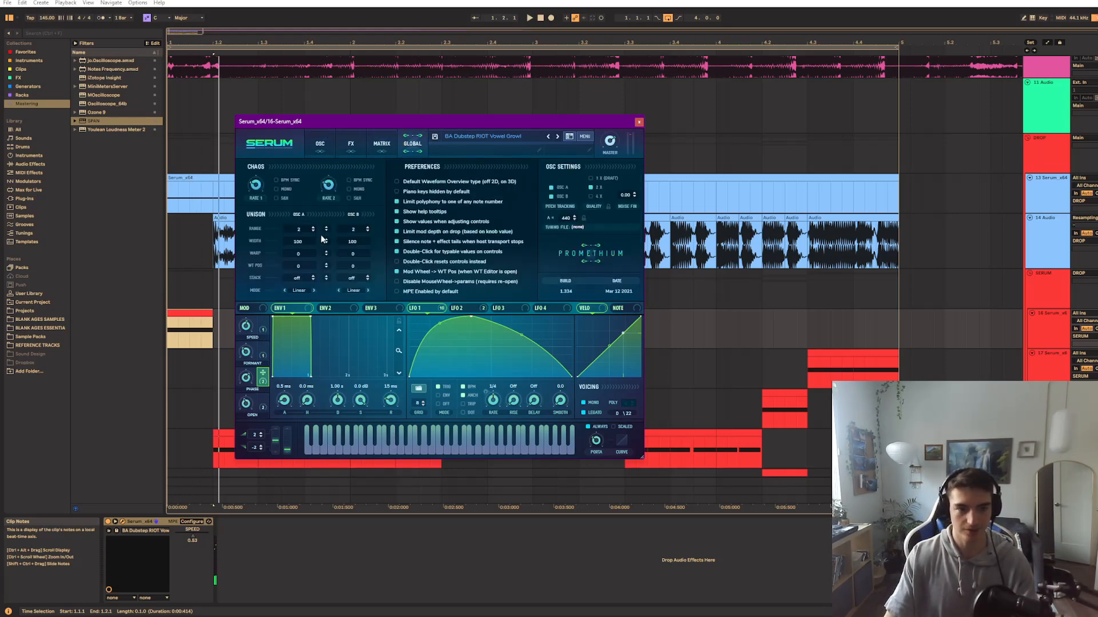
left_click_drag(311, 241, 298, 400)
left_click_drag(359, 241, 331, 437)
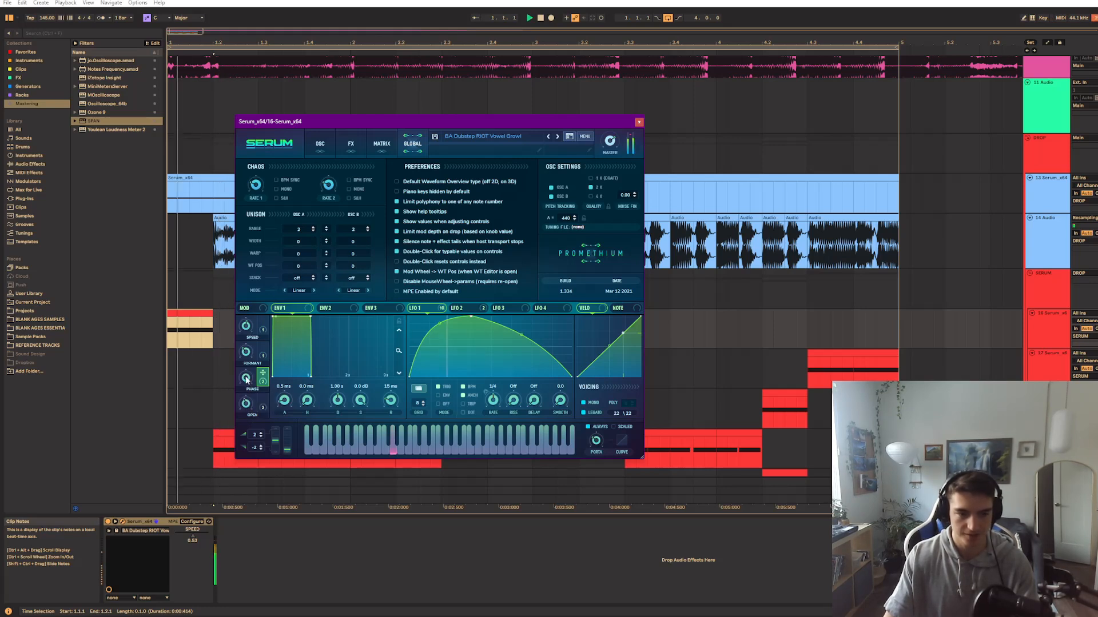
left_click_drag(246, 377, 245, 414)
left_click_drag(249, 373, 252, 319)
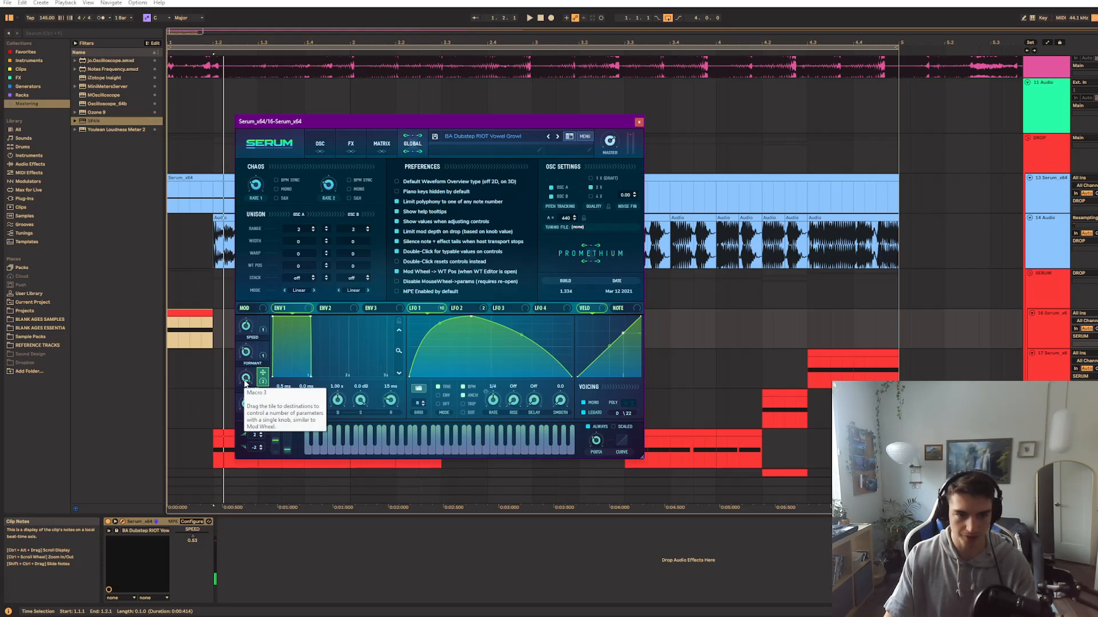
key("space")
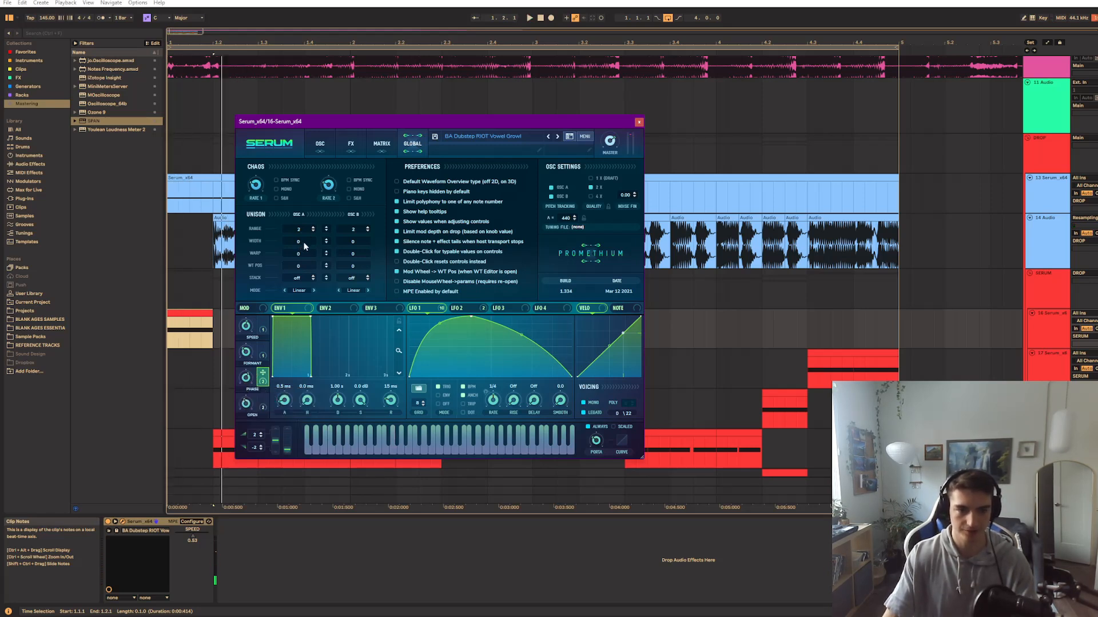
type("100")
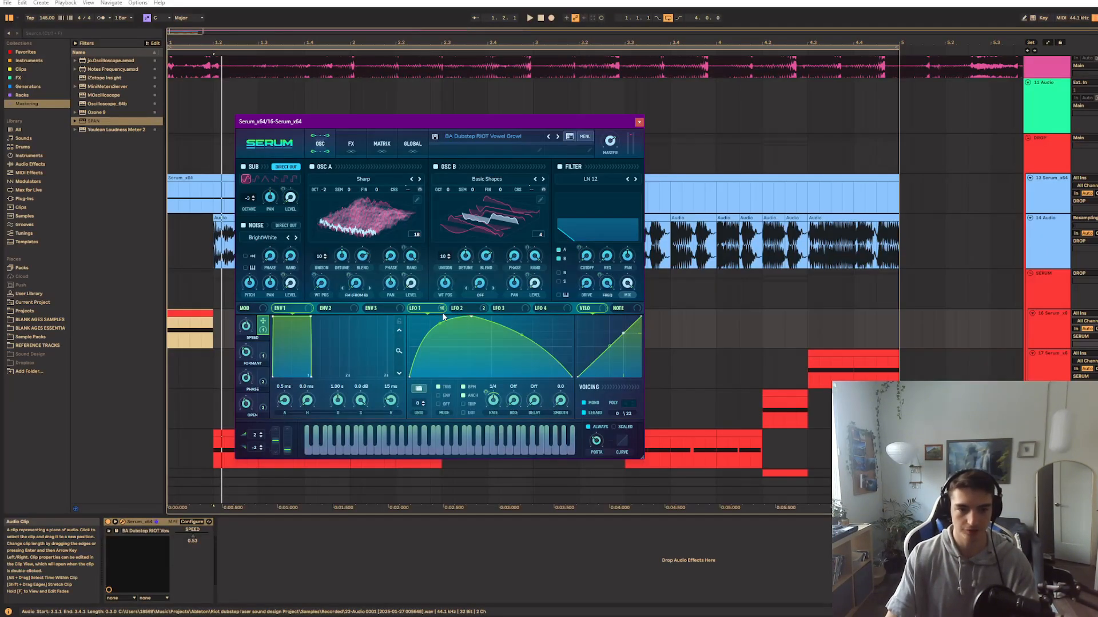
left_click_drag(434, 311, 340, 322)
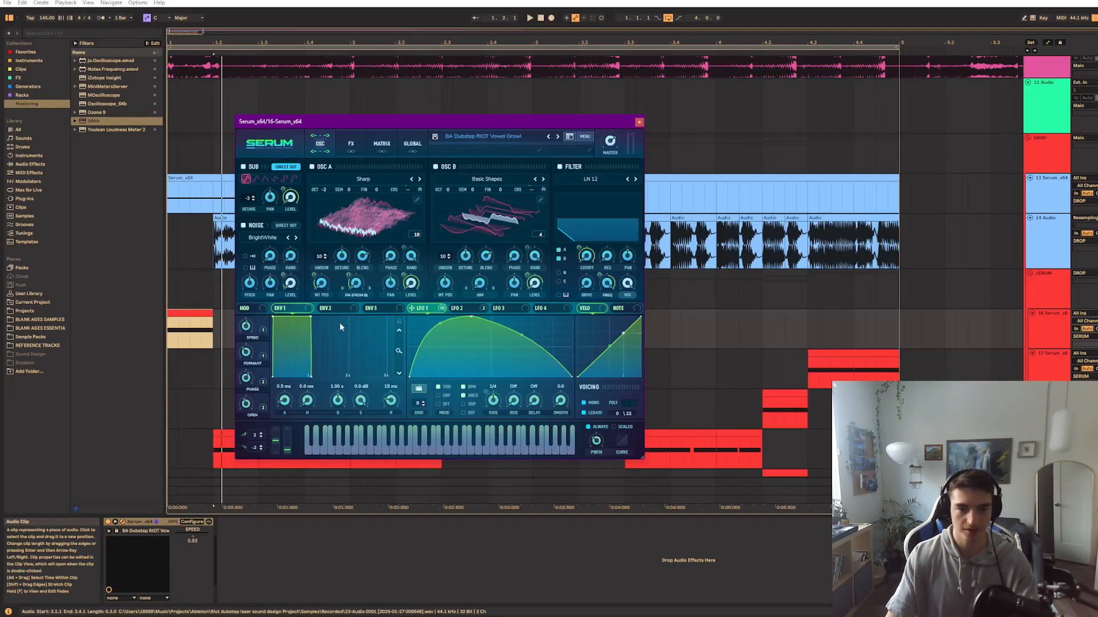
Examine the modulation destinations of the SPEED and OPEN macros and compare LFO 2's curve with LFO 1's
left_click_drag(264, 333, 264, 330)
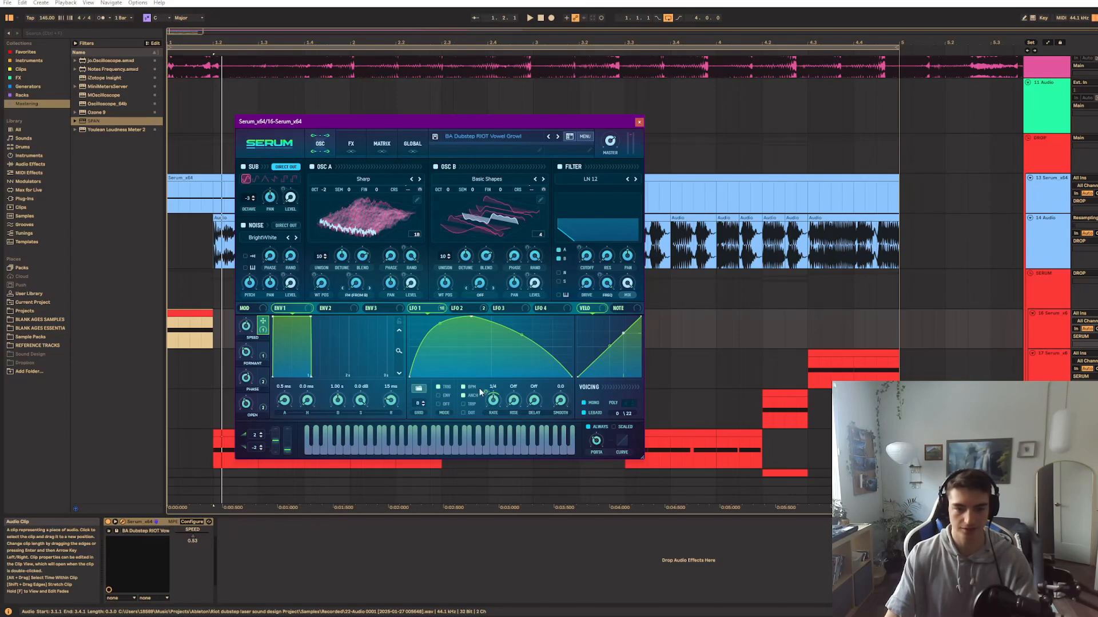
left_click(462, 308)
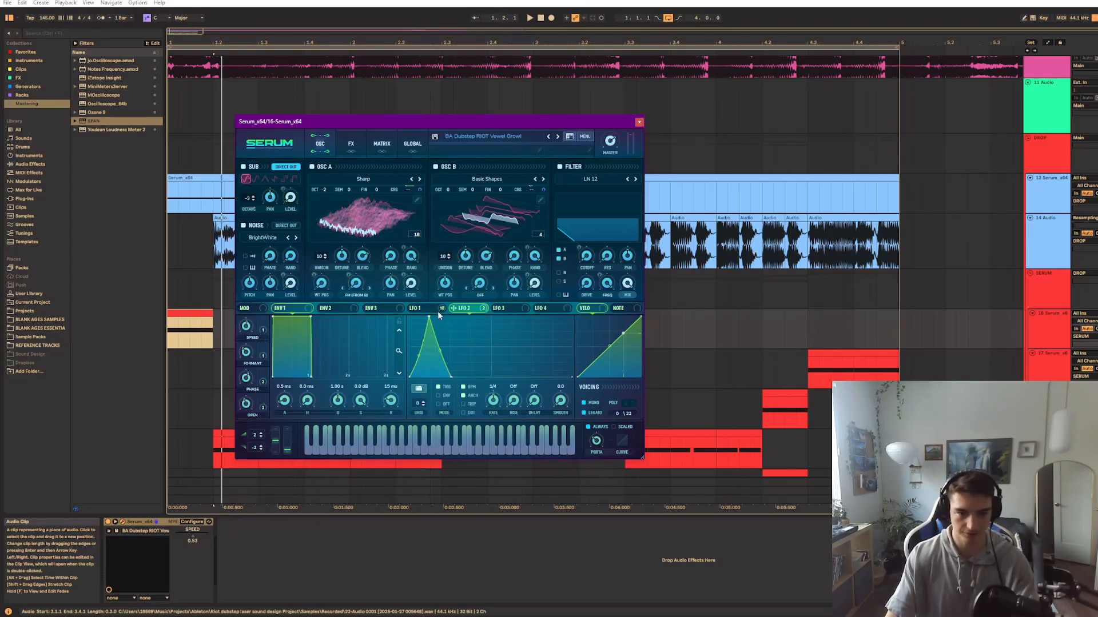
left_click(438, 310)
left_click_drag(266, 389, 262, 378)
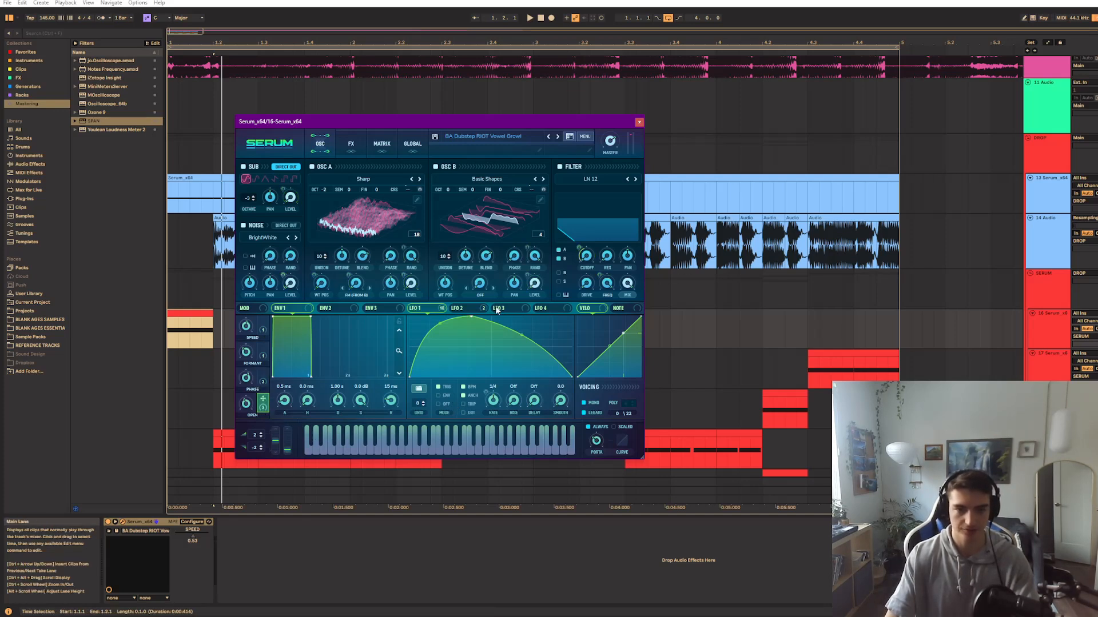
Audition the OPEN macro at different settings during repeated playback to hear its effect on the filter cutoff
key("space")
left_click_drag(265, 342, 248, 408)
key("space")
key("space")
key("space")
key("space")
key("space")
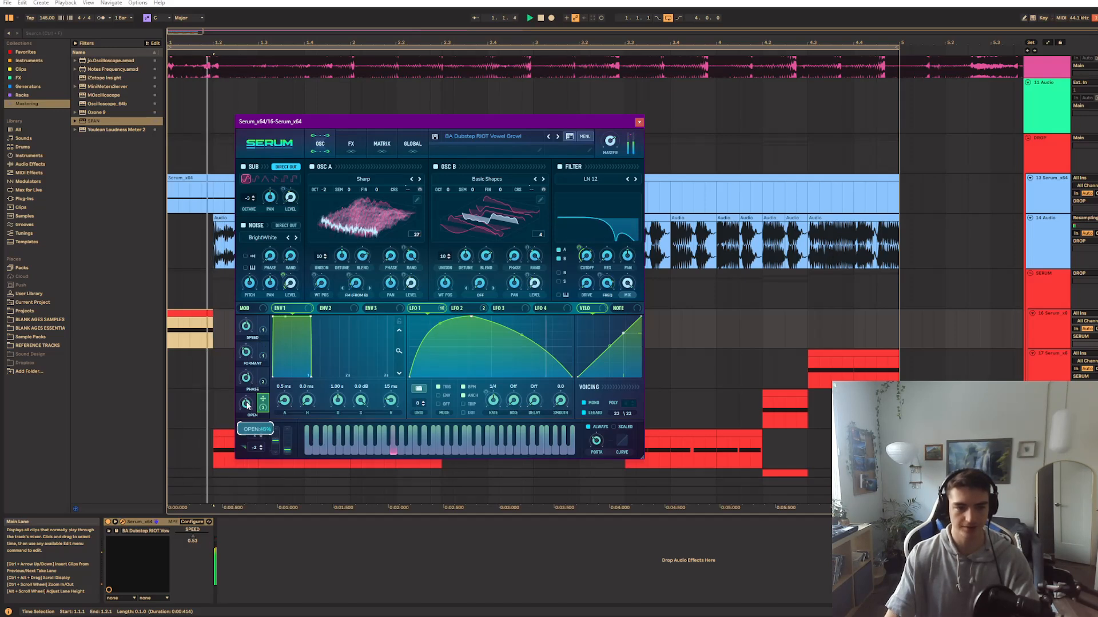
key("space")
key("space")
key("space")
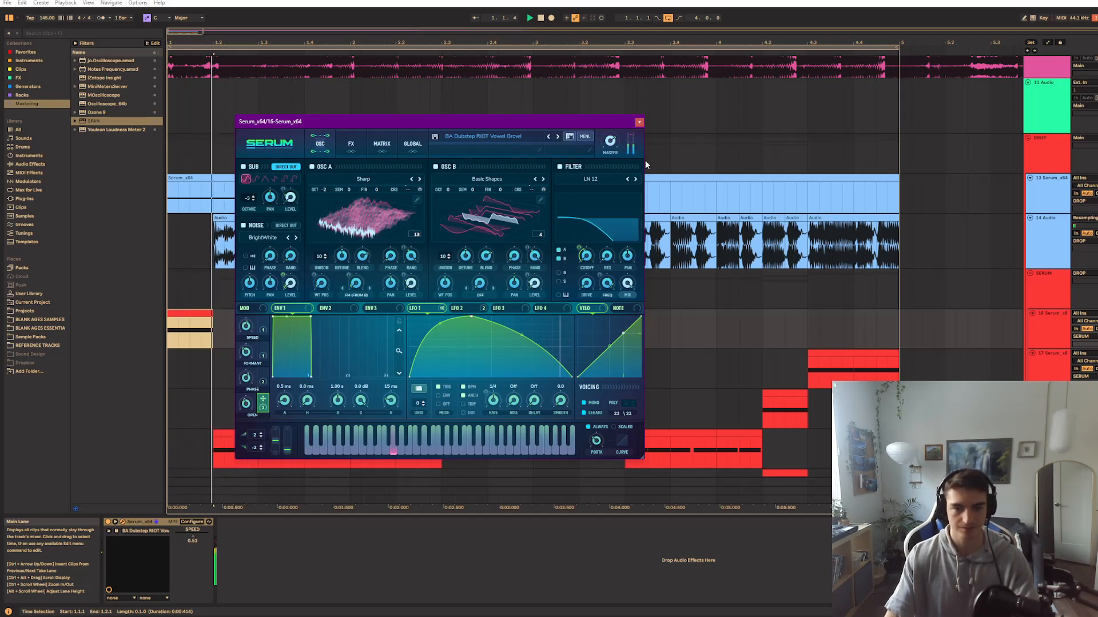
Close the vowel growl patch, play the first clip on the 19-Serum track and open that track's Serum instance
left_click(639, 122)
scroll(490, 264, "down", 5)
left_click(217, 330)
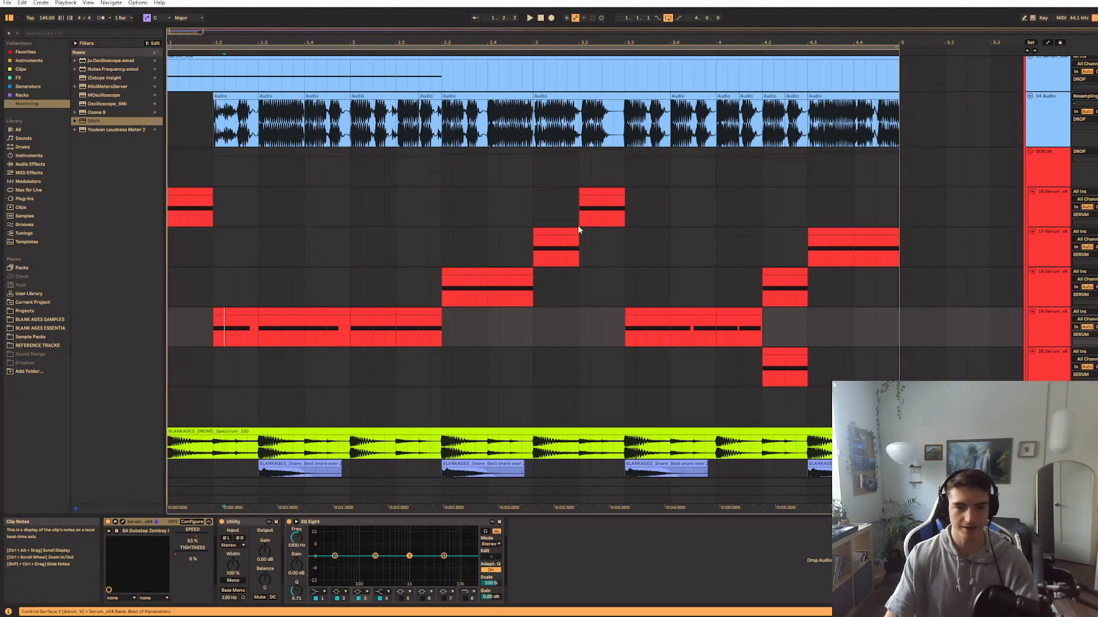
left_click(226, 312)
key("space")
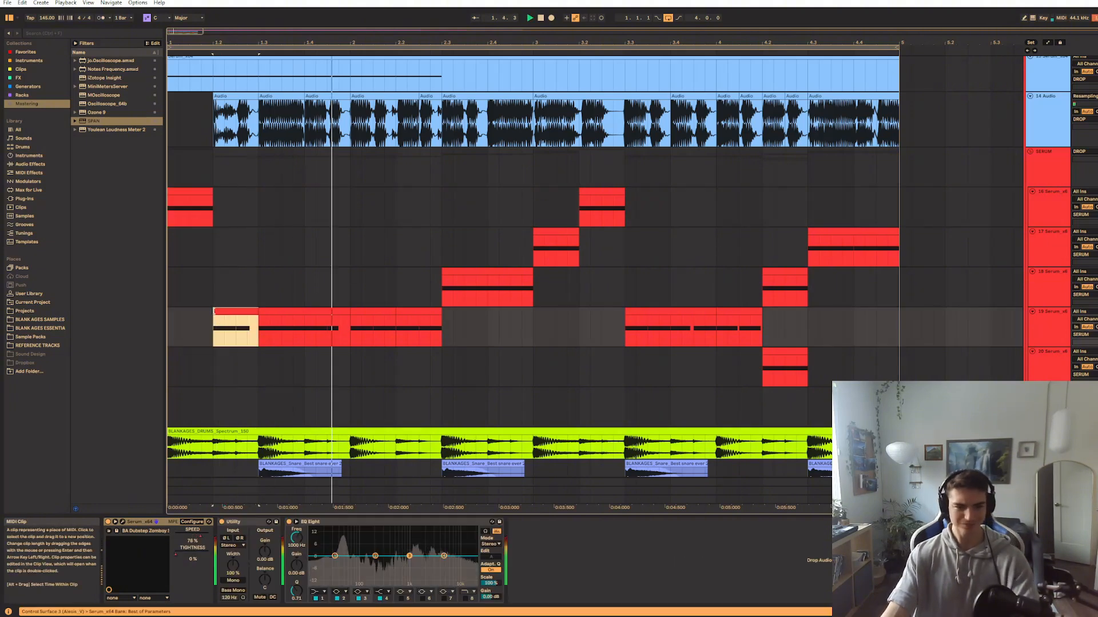
left_click(124, 526)
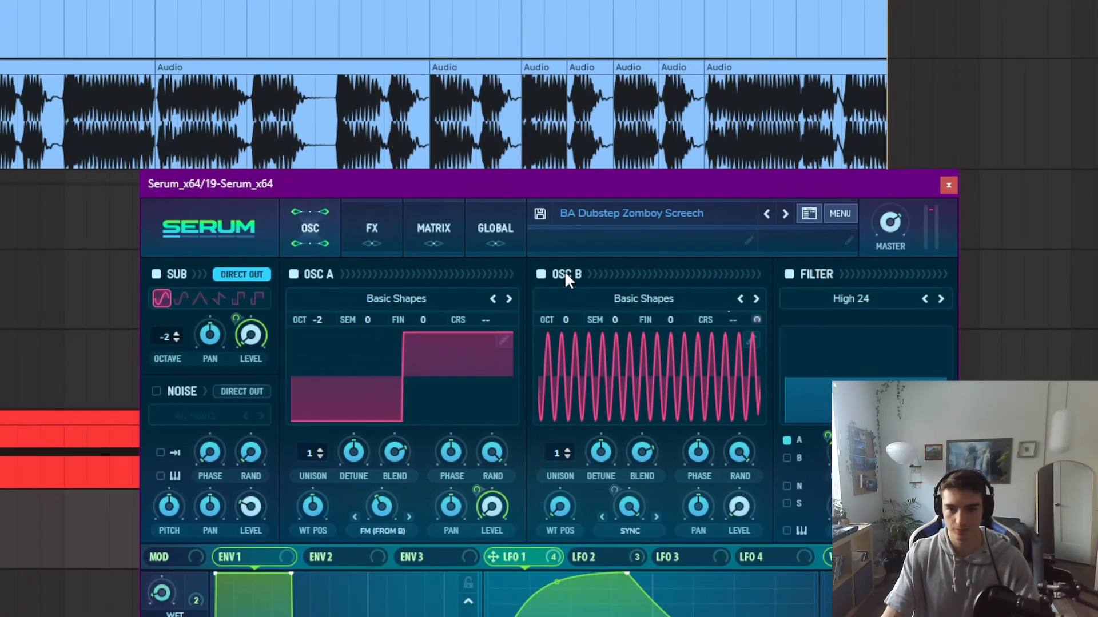
Turn off oscillator B in the Zomboy Screech patch and look through the modules in its effects rack
left_click(441, 5)
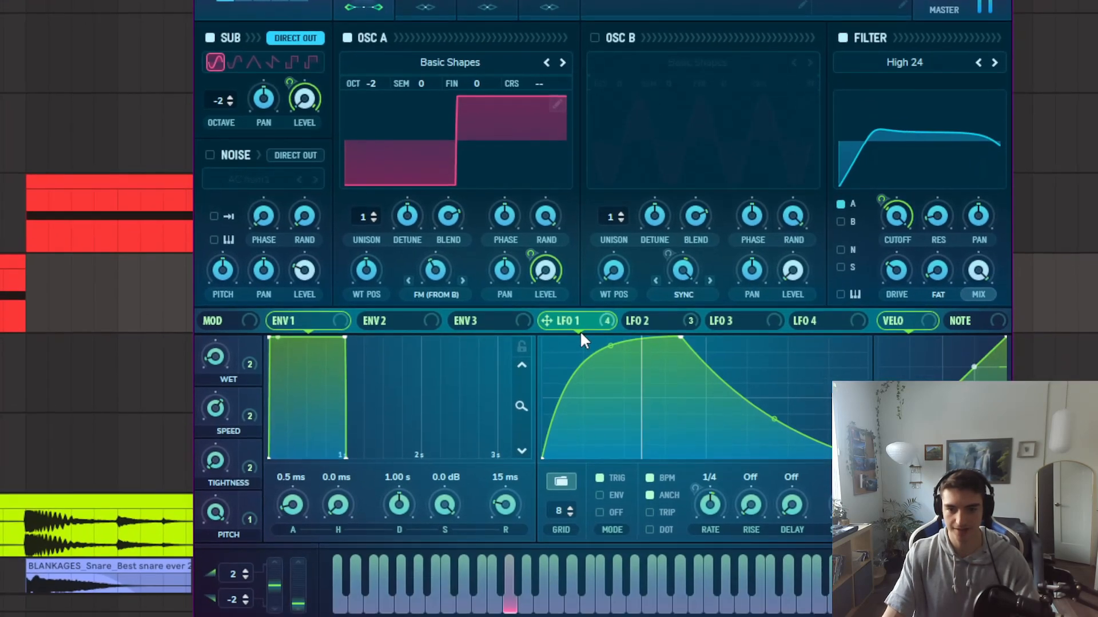
mouse_move(545, 615)
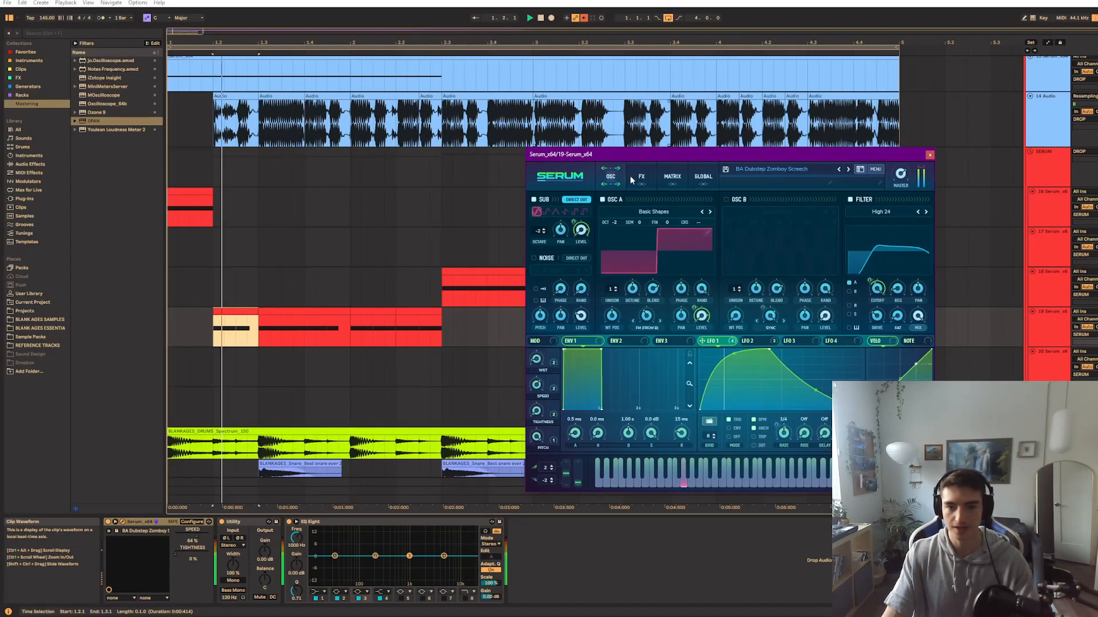
left_click(641, 177)
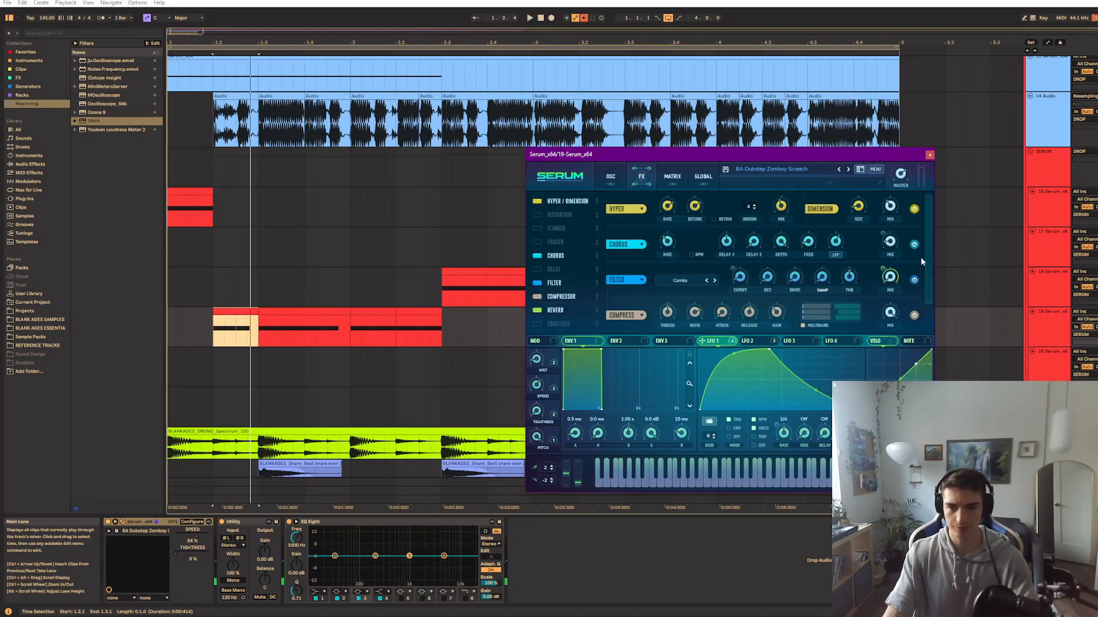
scroll(922, 311, "down", 1)
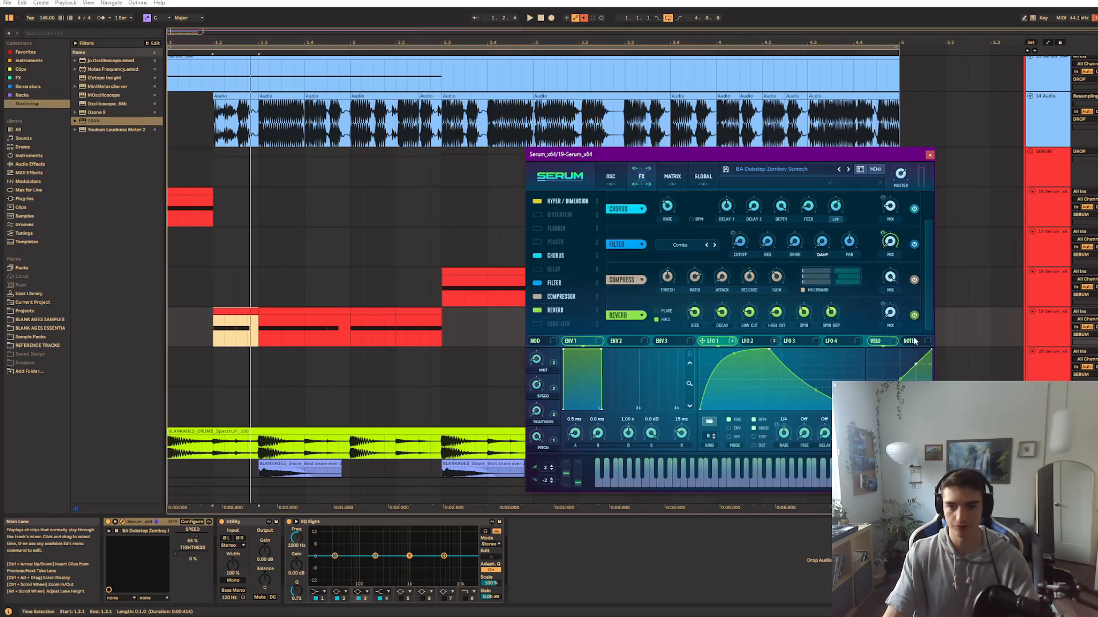
Compare the patch's sound with the Combs filter effect bypassed and reactivated during playback
key("space")
left_click(536, 283)
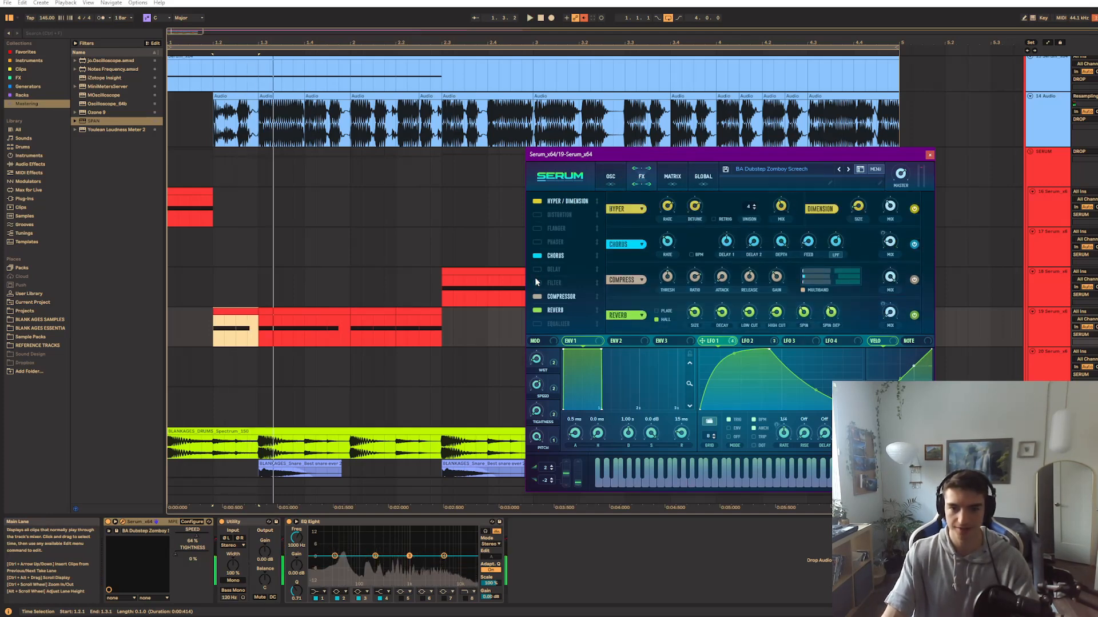
left_click(536, 282)
key("space")
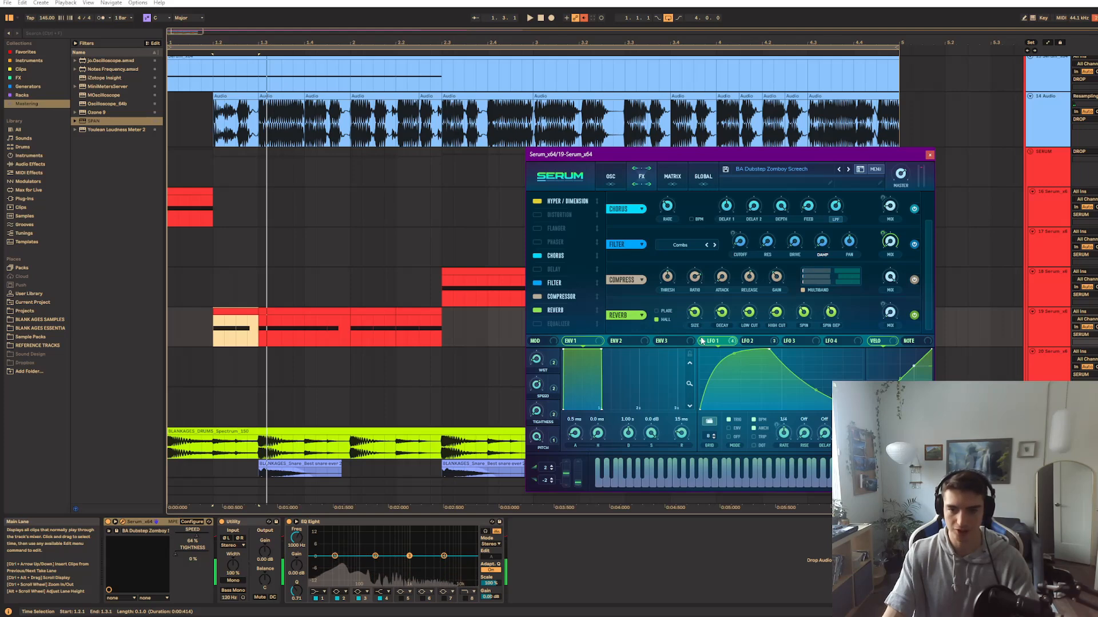
key("space")
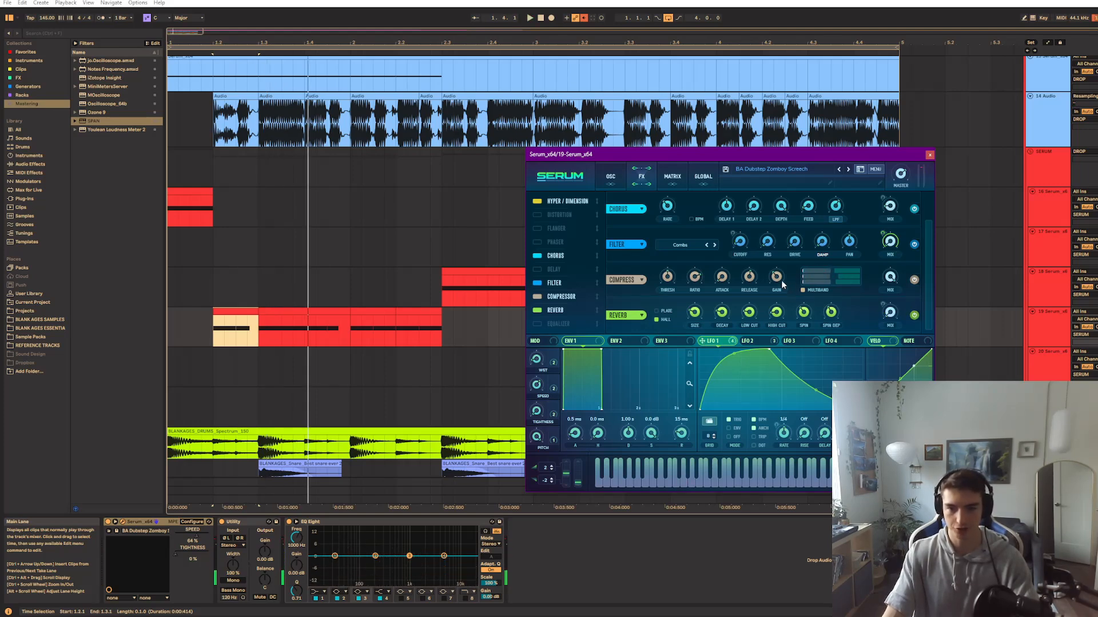
key("space")
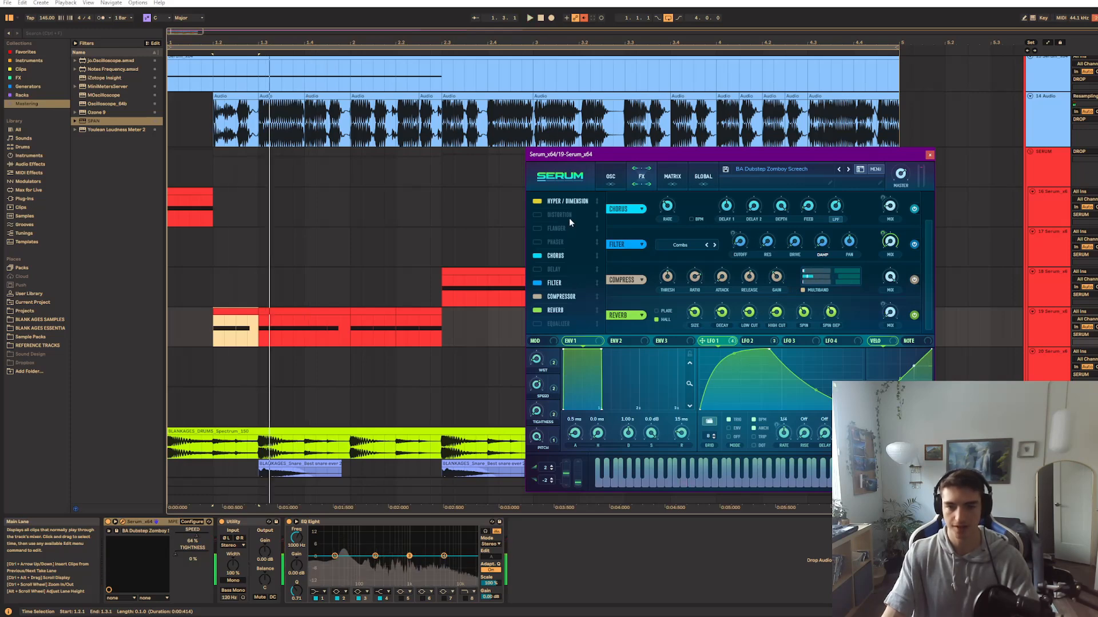
Examine the oscillator A, LFO 1 and LFO 2 settings while auditioning the patch without oscillator B
left_click(604, 183)
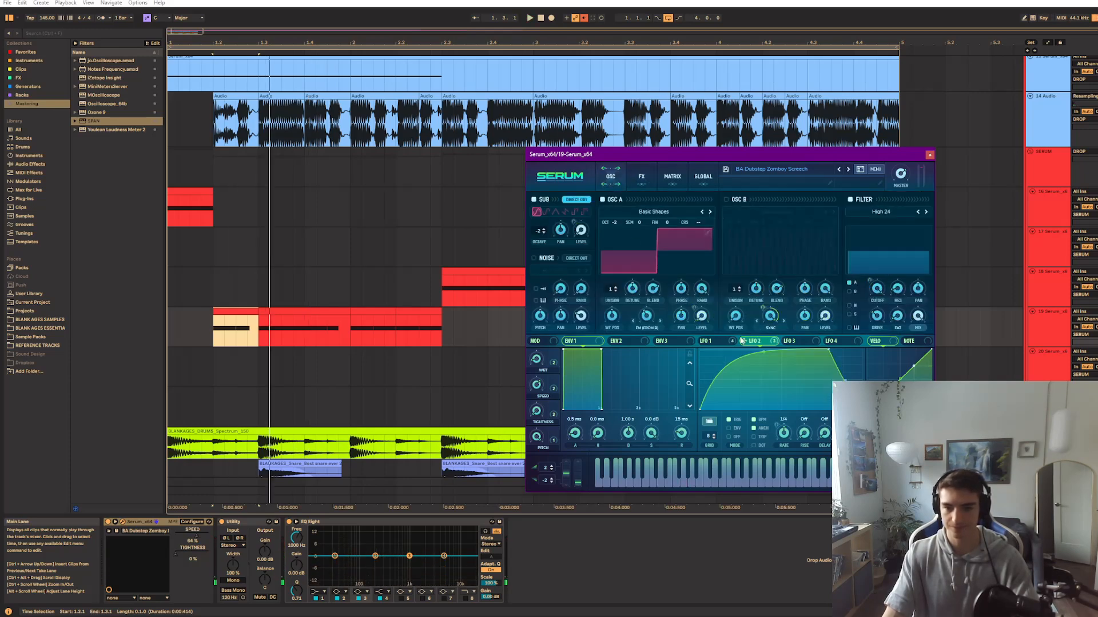
key("space")
mouse_move(726, 343)
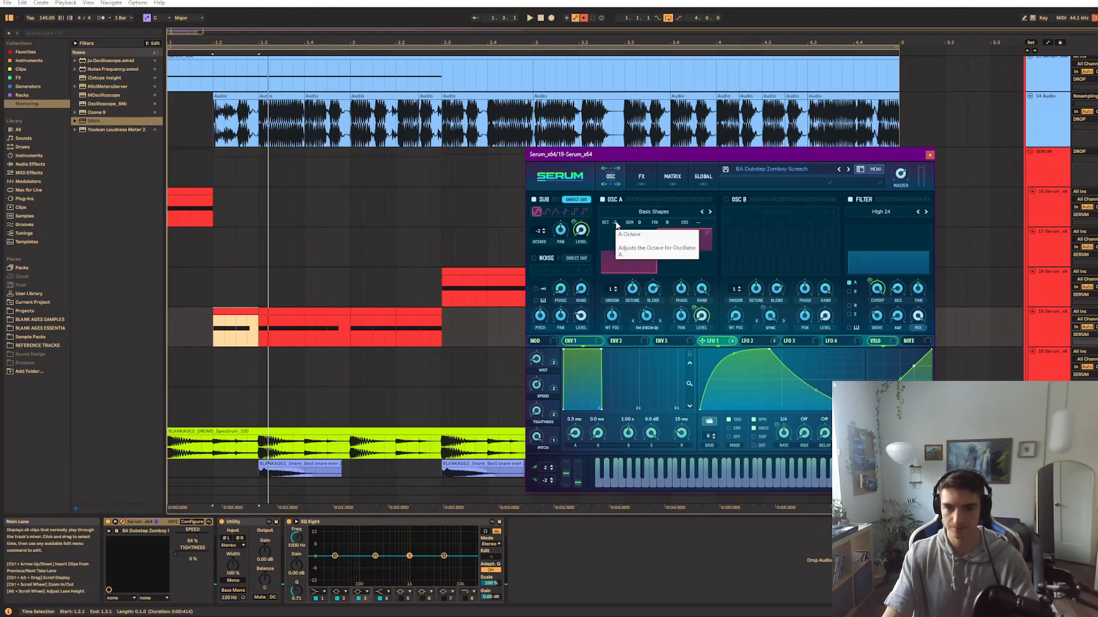
key("space")
key("space")
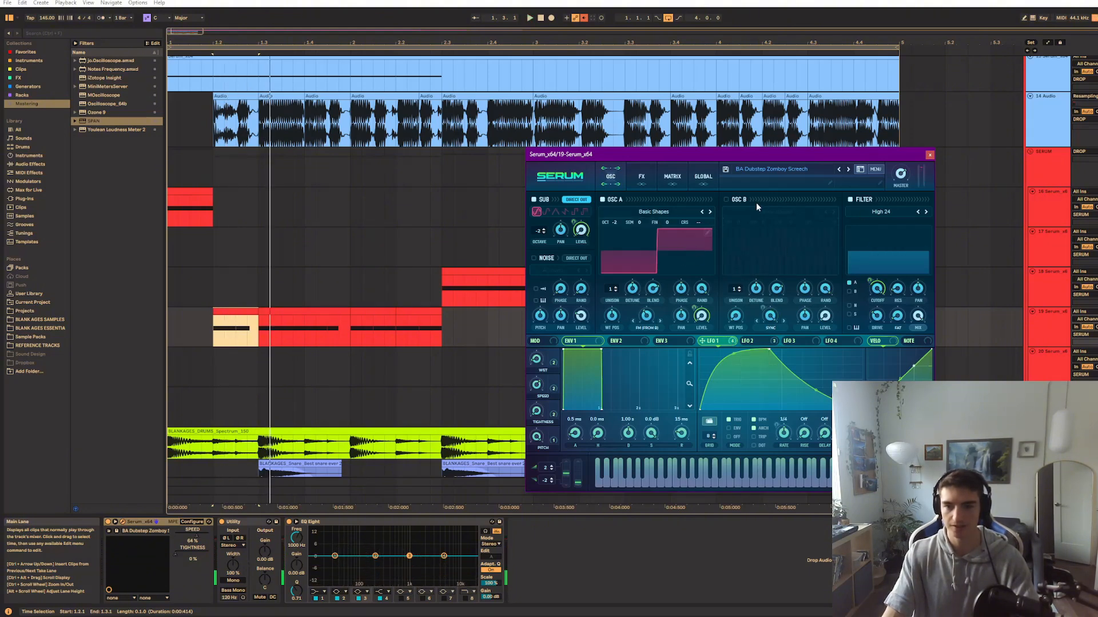
key("space")
key("space")
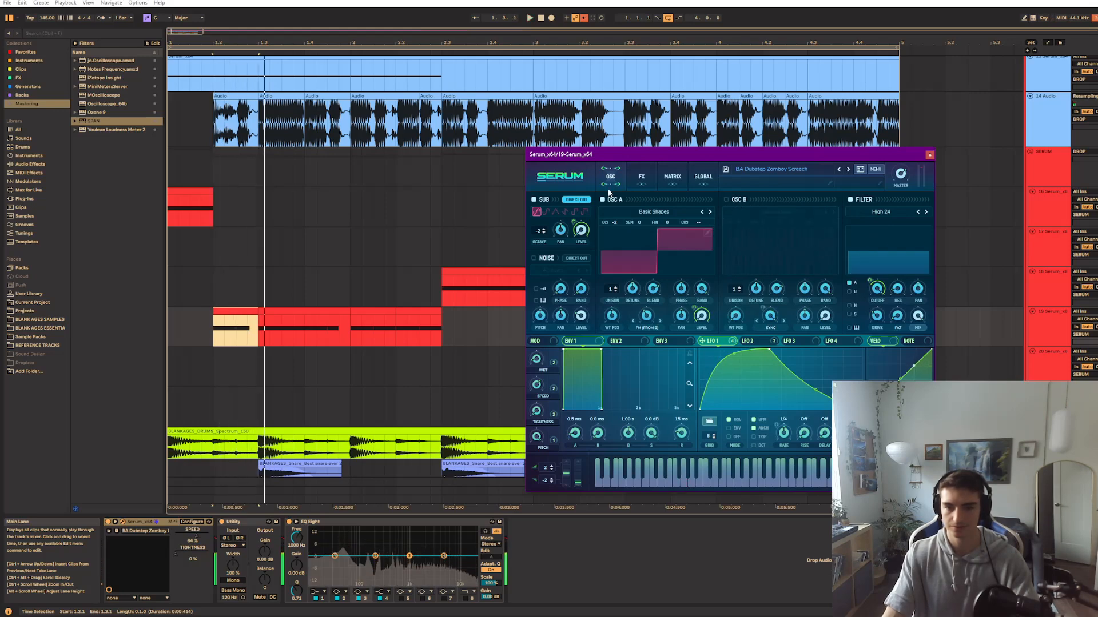
Bypass the Hyper/Dimension, Chorus, Filter, Compressor and Reverb effects and audition the dry patch
left_click(640, 177)
left_click(536, 201)
left_click(537, 256)
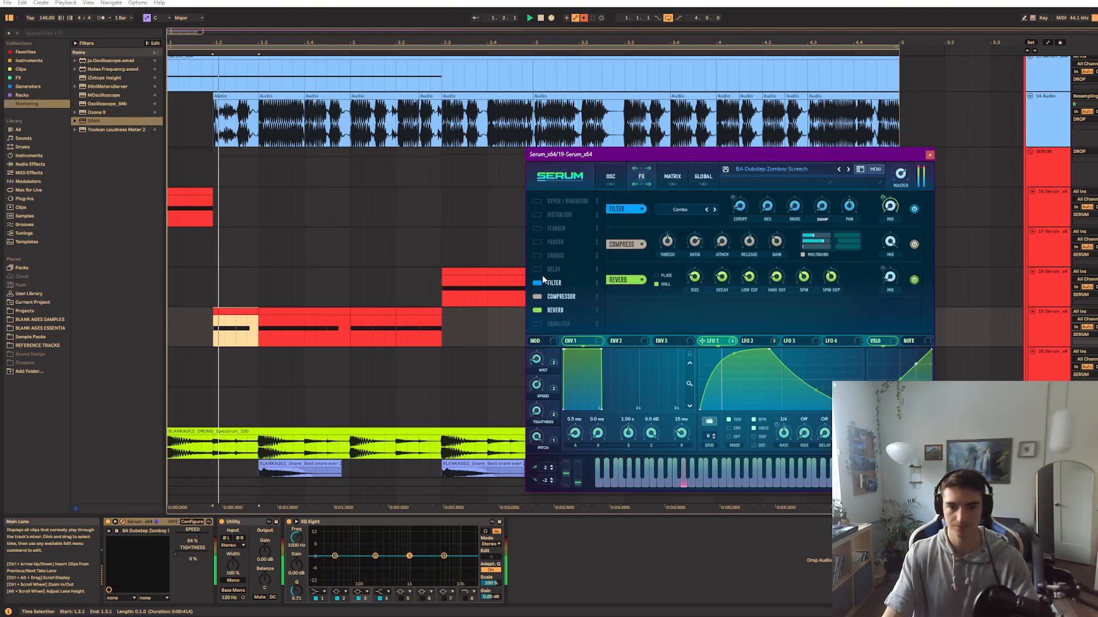
left_click(537, 282)
left_click(537, 296)
left_click(538, 310)
key("space")
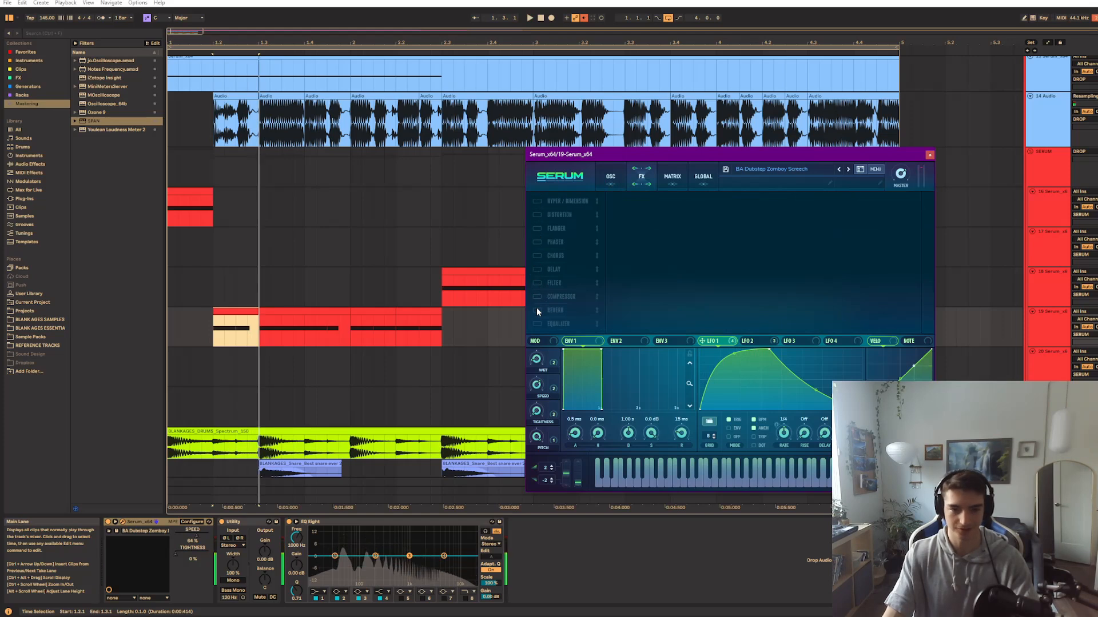
Reactivate the Reverb, Compressor, Filter and Hyper/Dimension effects one after another while auditioning the patch
left_click(537, 311)
left_click(537, 297)
key("space")
left_click(537, 283)
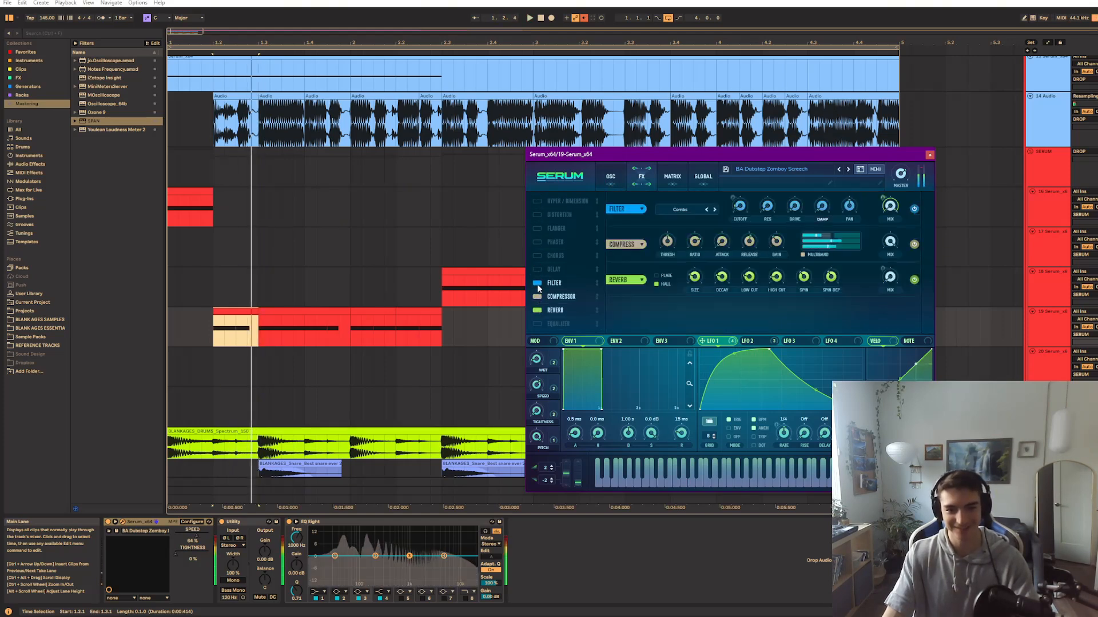
left_click(537, 201)
key("space")
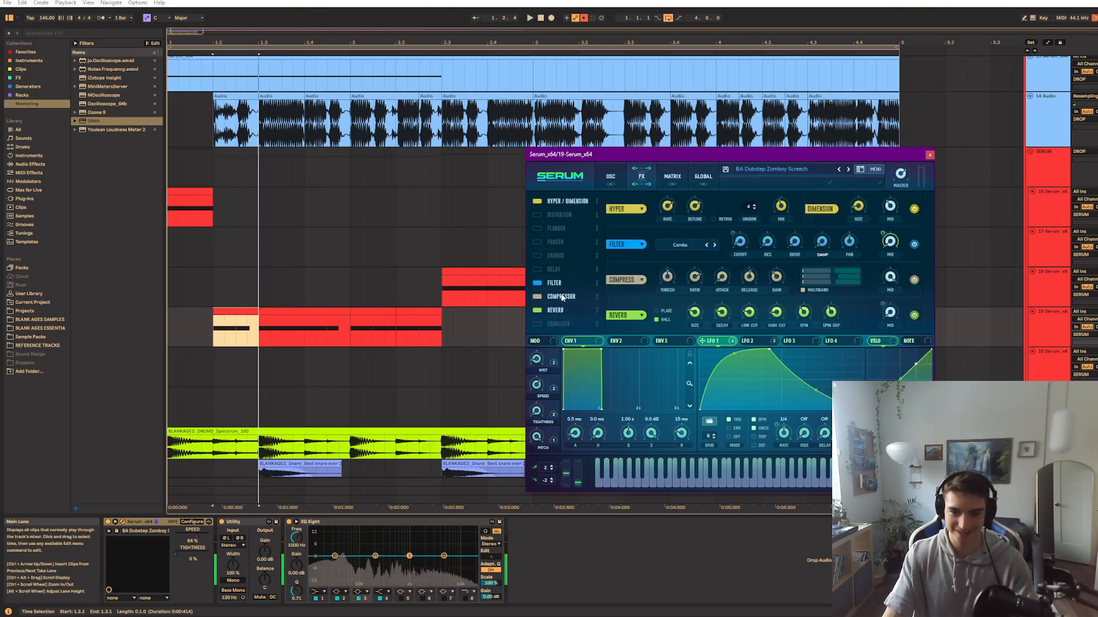
Turn oscillator B back on and display LFO 2's curve and modulation destinations, comparing them with LFO 1's
left_click(610, 177)
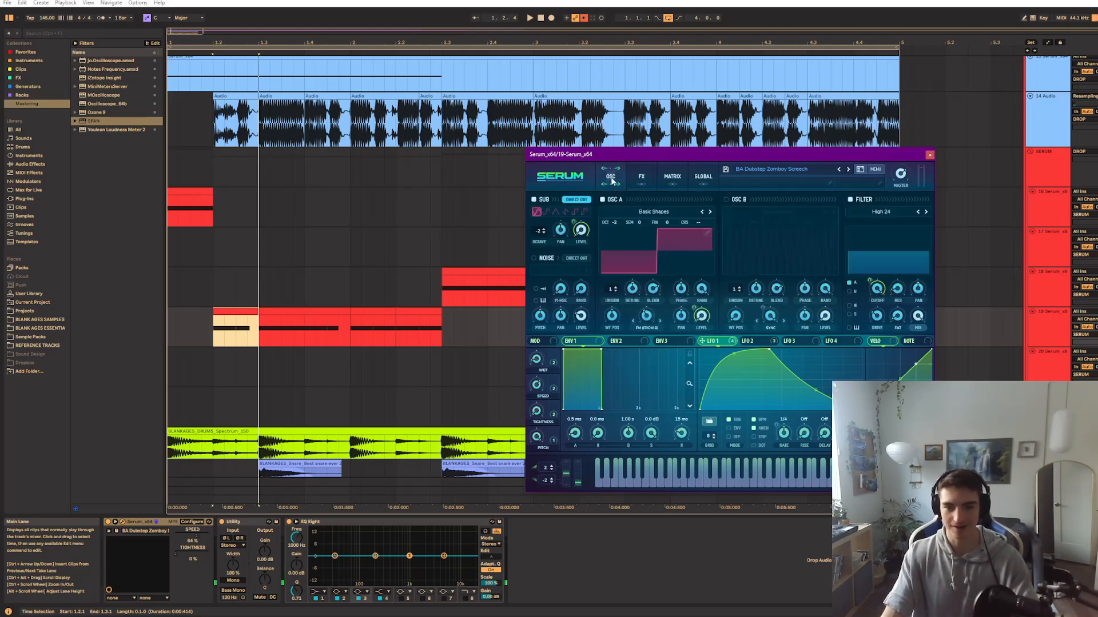
left_click(726, 200)
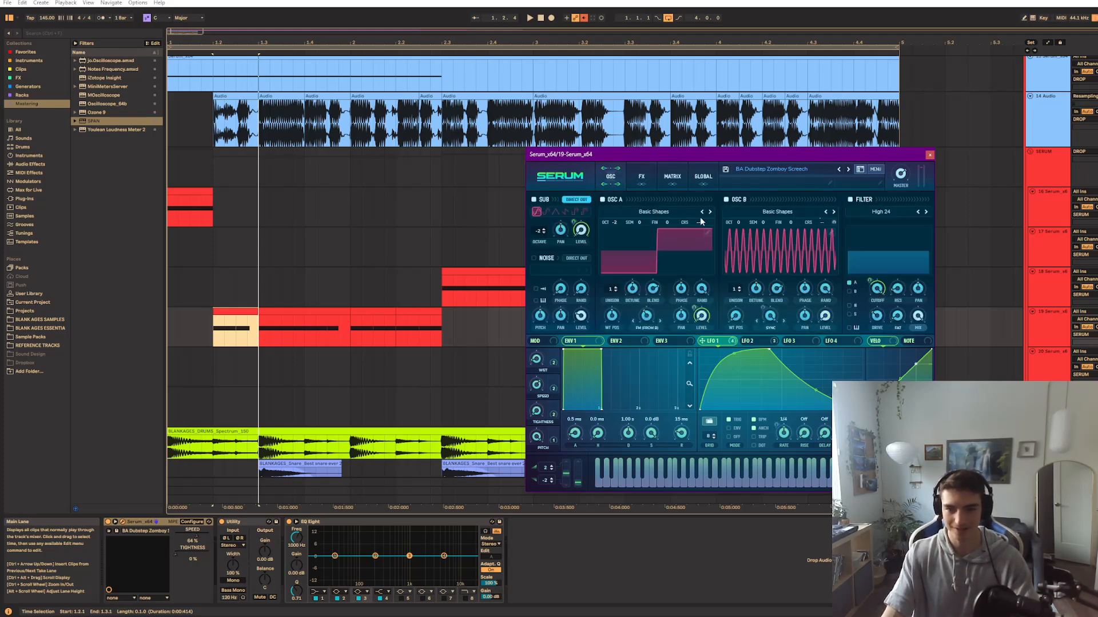
left_click(747, 344)
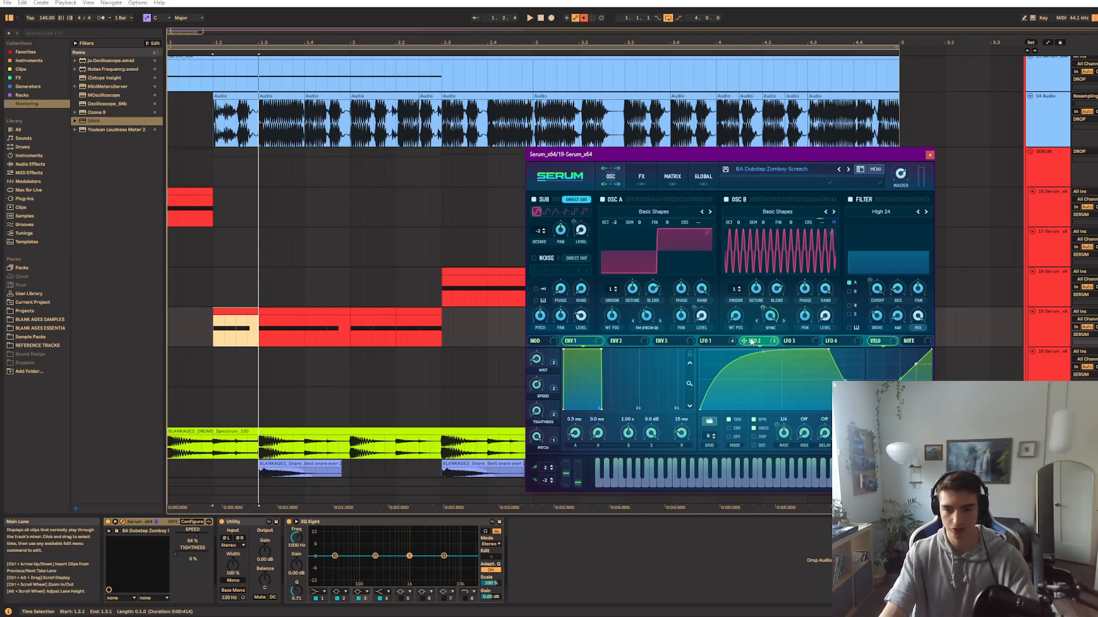
left_click(732, 342)
left_click(754, 342)
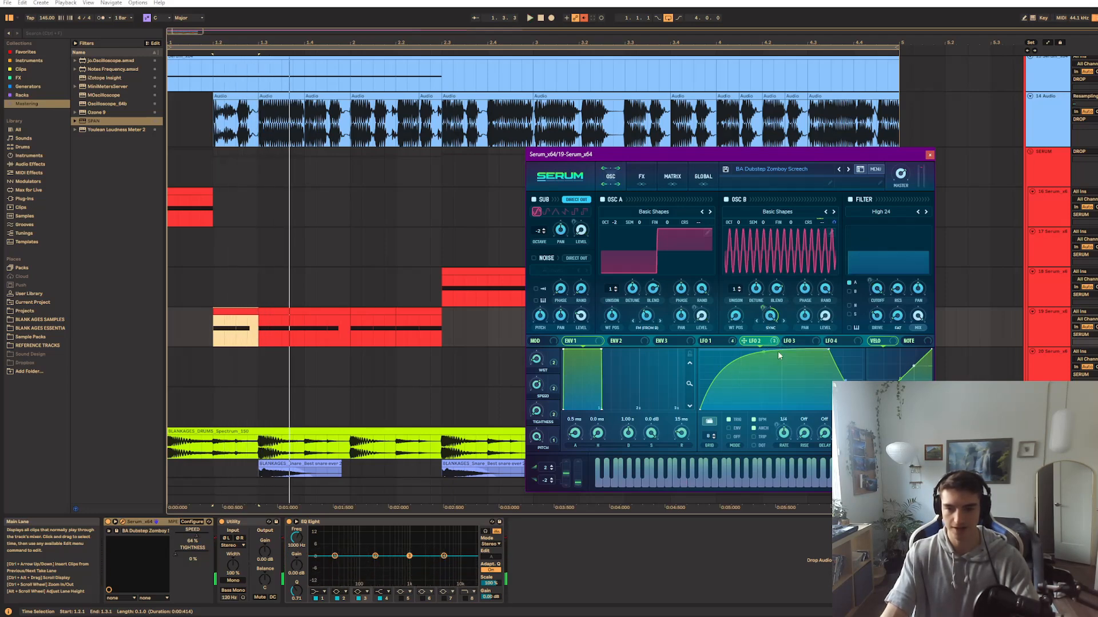
Move the end point of LFO 2's upper plateau slightly earlier and play the clip with oscillator B active
mouse_move(826, 341)
left_mouse_down()
mouse_move(731, 339)
mouse_move(823, 341)
left_mouse_up()
key("space")
Audition the screech clip and inspect the modulation destinations of the Tightness macro
key("space")
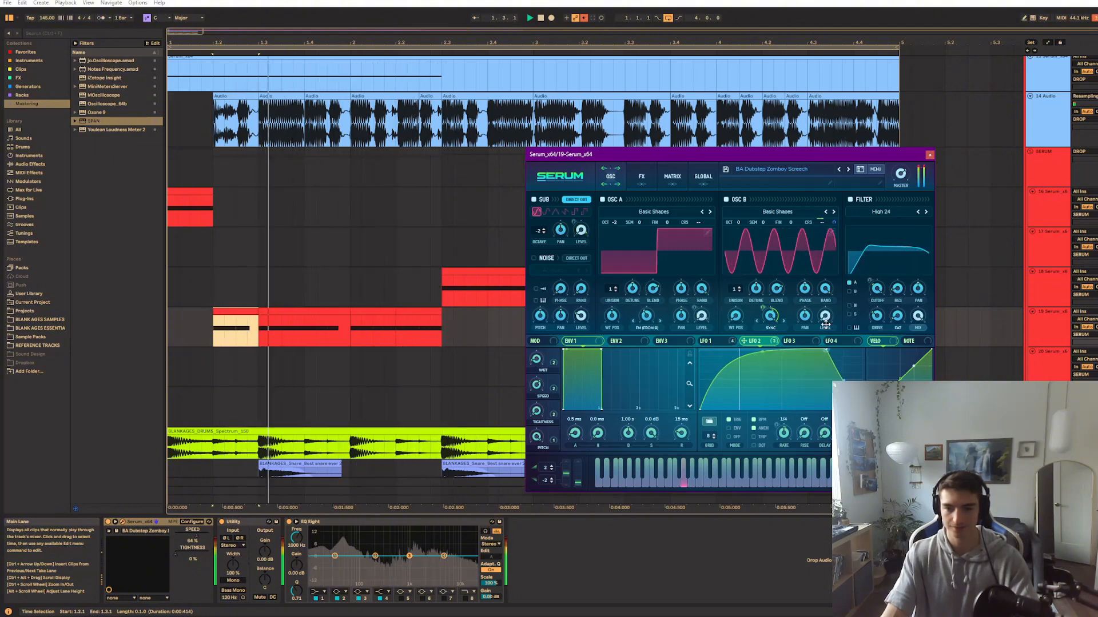
key("space")
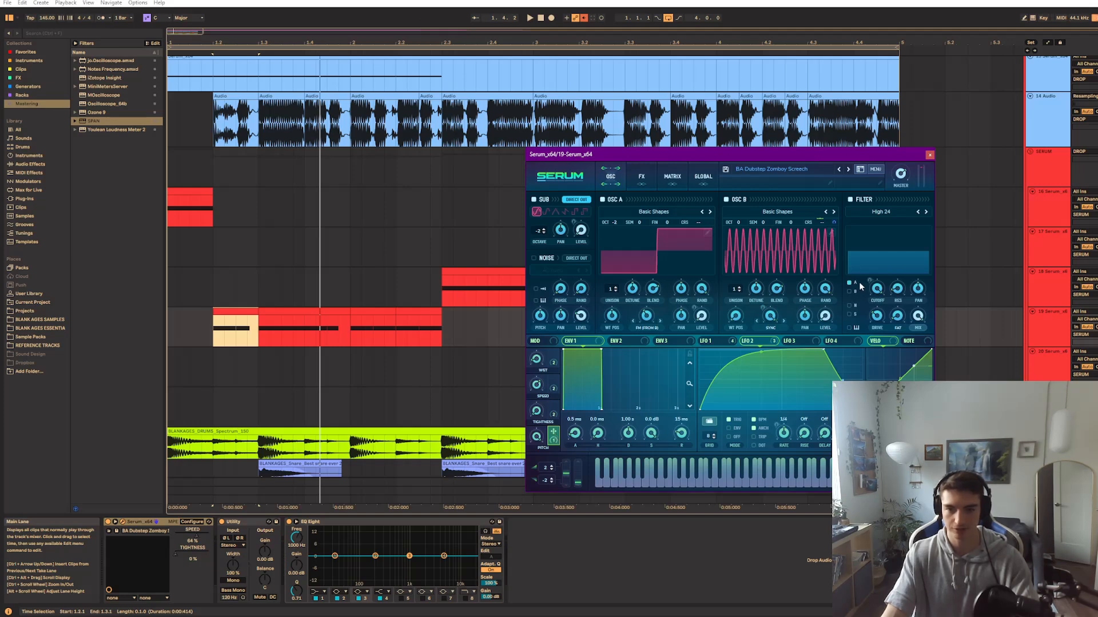
mouse_move(831, 221)
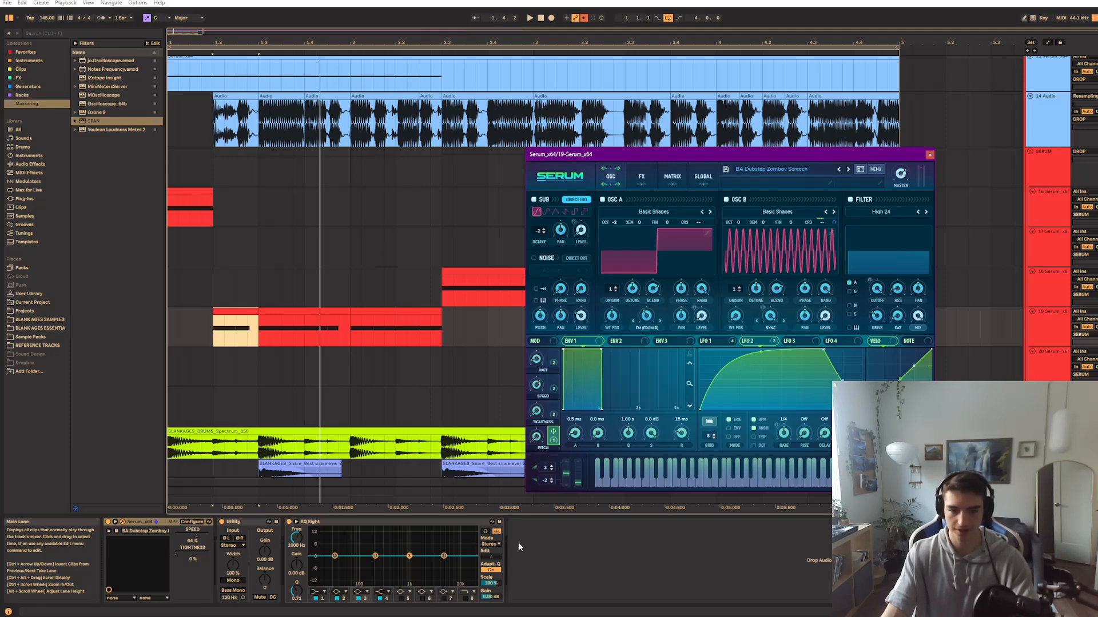
key("space")
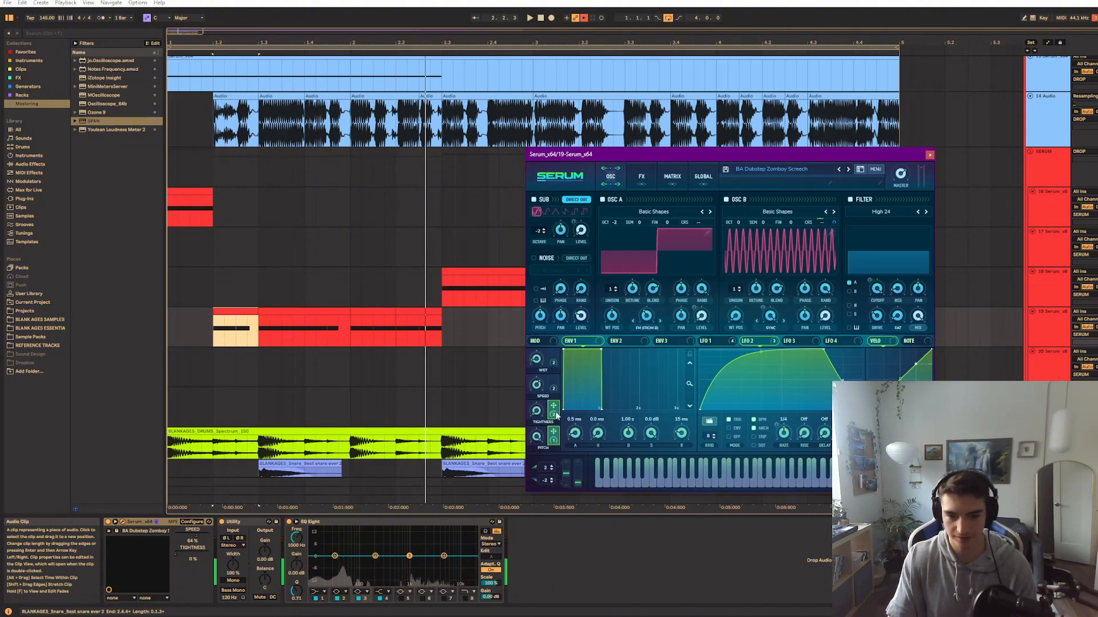
right_click(552, 415)
left_click(547, 404)
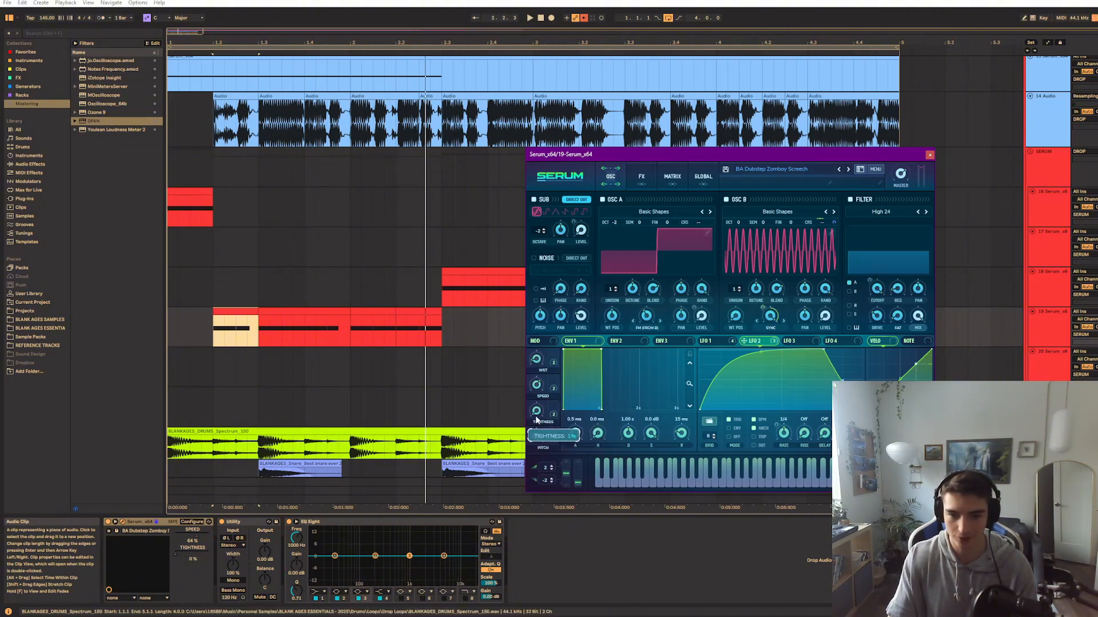
Raise the Tightness macro to 100 % and bring it gradually back to 0 %, auditioning the clip along the way
left_click_drag(552, 390, 523, 421)
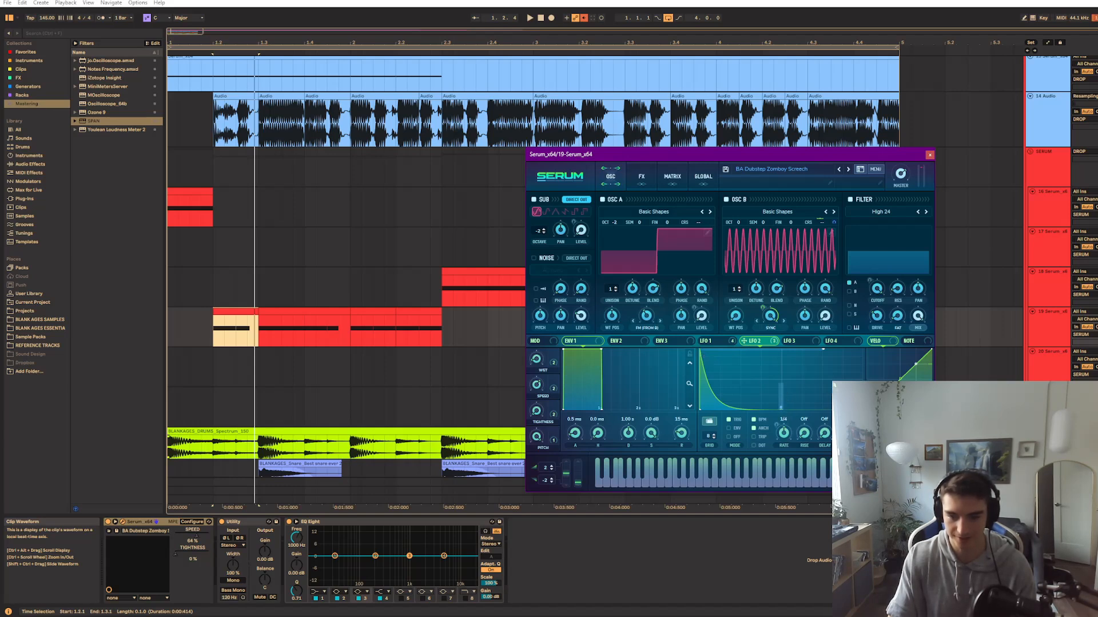
key("space")
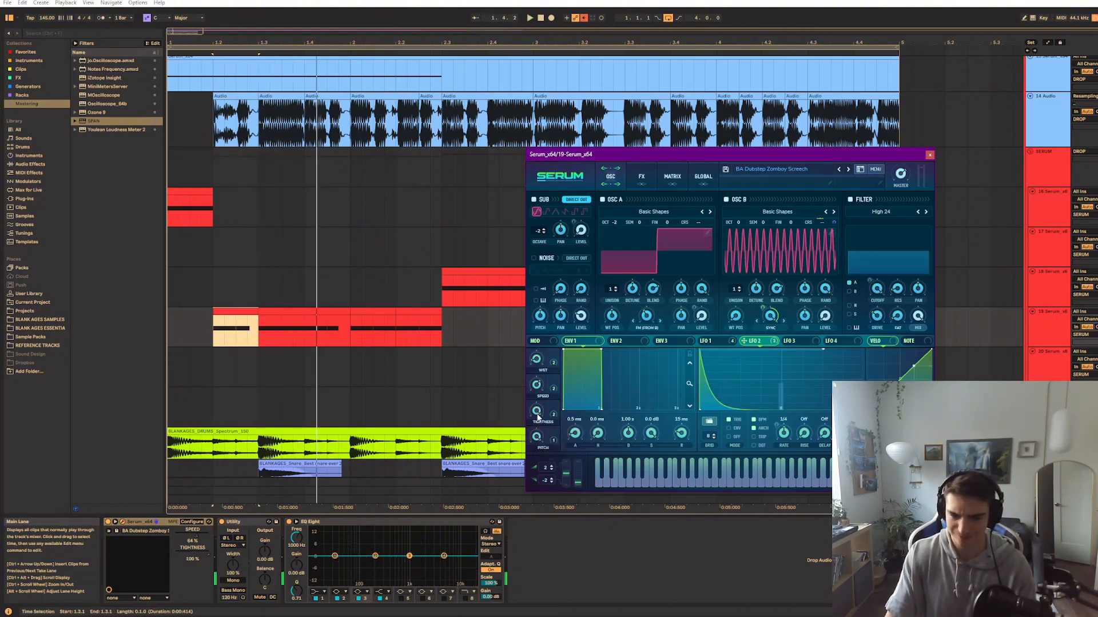
key("space")
key("space")
left_click_drag(537, 412, 537, 443)
key("space")
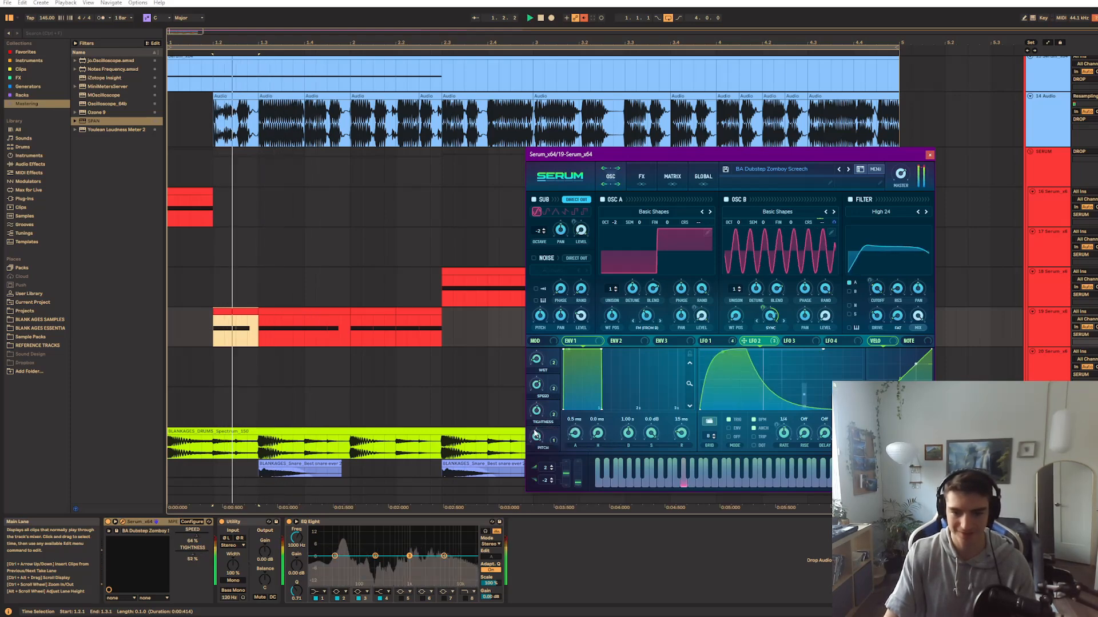
key("space")
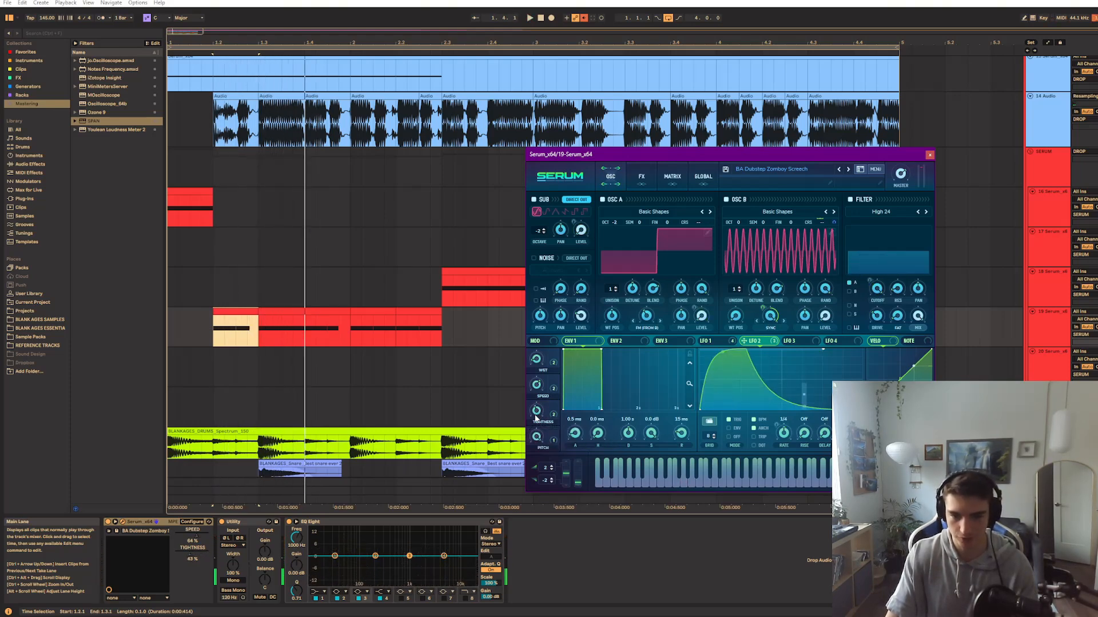
key("space")
key("space")
key("space")
mouse_move(536, 412)
left_mouse_down()
mouse_move(536, 431)
mouse_move(552, 331)
mouse_move(539, 443)
left_mouse_up()
key("space")
key("space")
key("space")
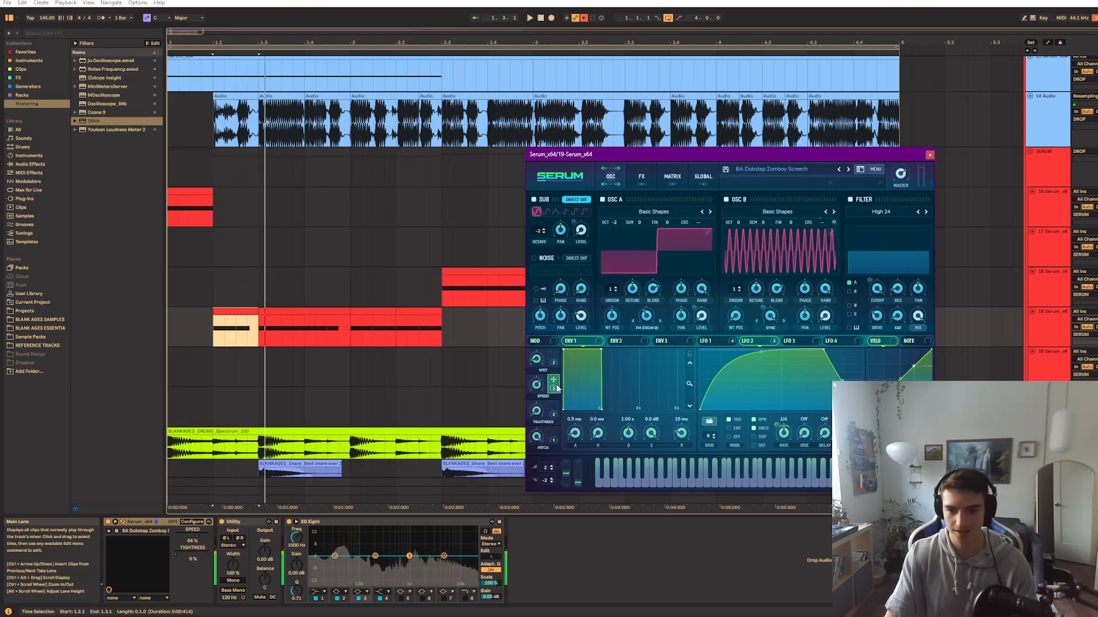
Display LFO 1's curve and set the Speed macro to 71 % while the clip plays
left_click(722, 343)
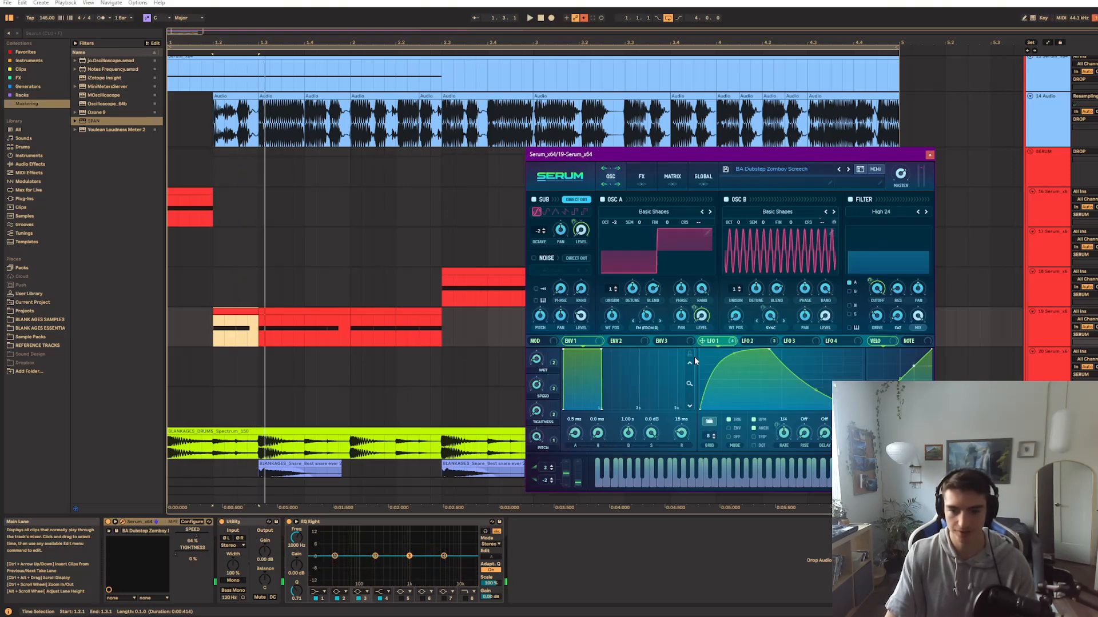
key("space")
mouse_move(544, 383)
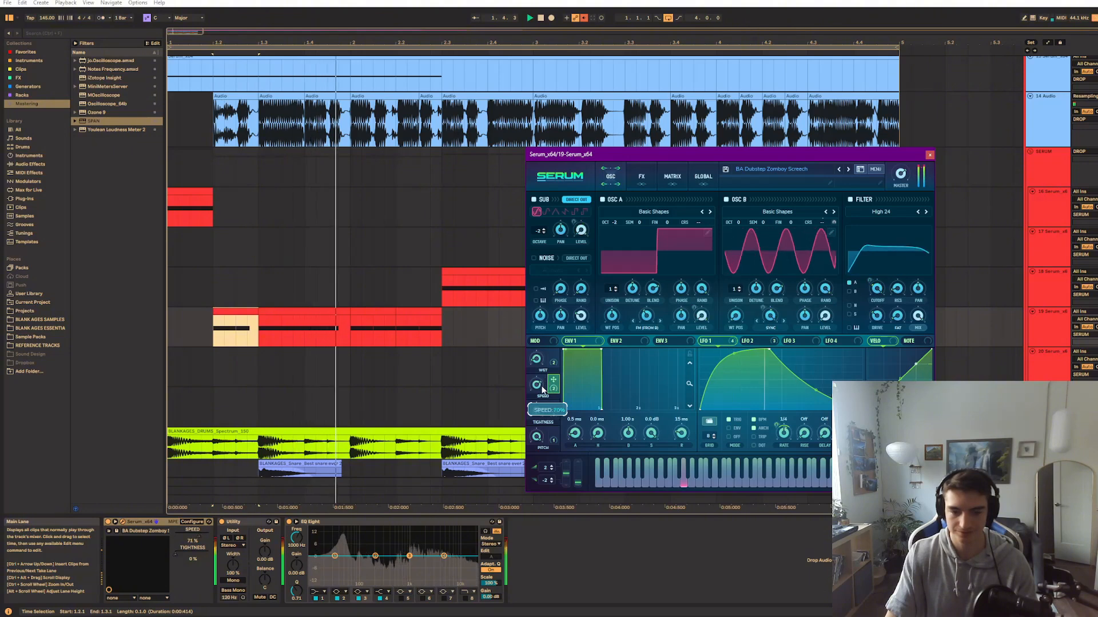
mouse_move(543, 389)
left_mouse_down()
mouse_move(544, 367)
mouse_move(544, 385)
left_mouse_up()
key("space")
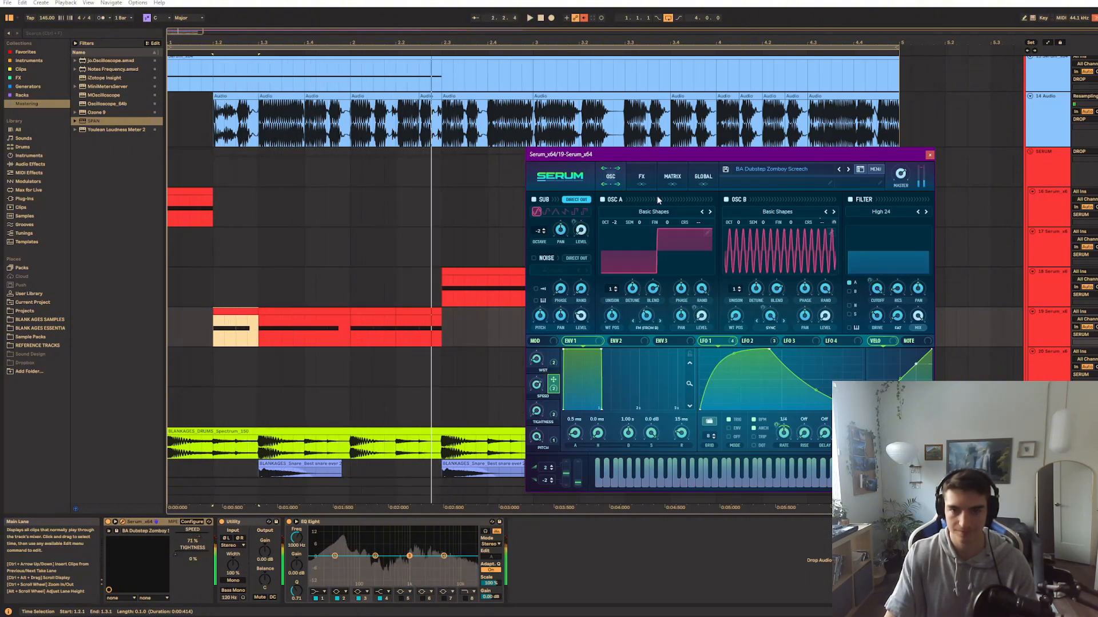
Re-enable the overridden automation, and briefly show the track's Speed automation before hiding the lanes again
left_click(583, 19)
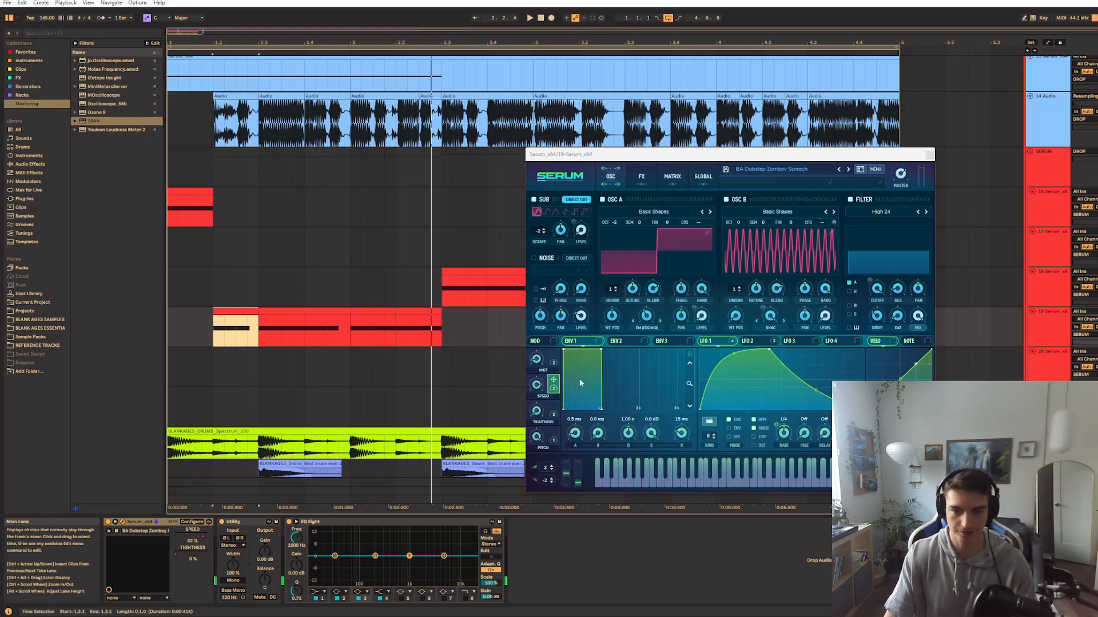
key("a")
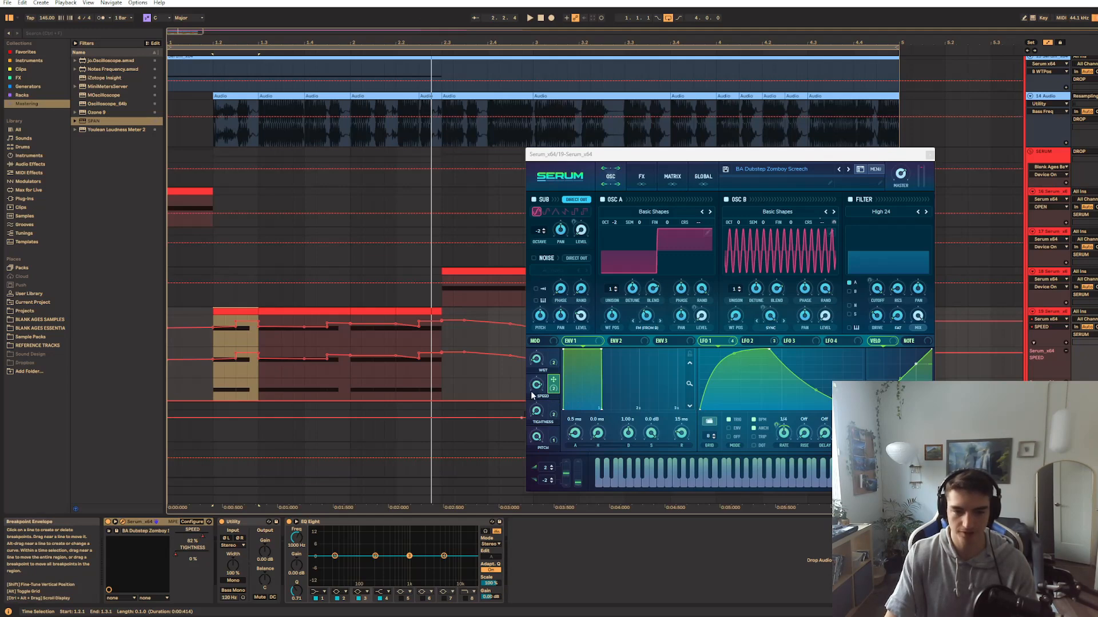
key("a")
Inspect the Wet macro's reverb and chorus destinations and reactivate the Chorus effect
right_click(551, 363)
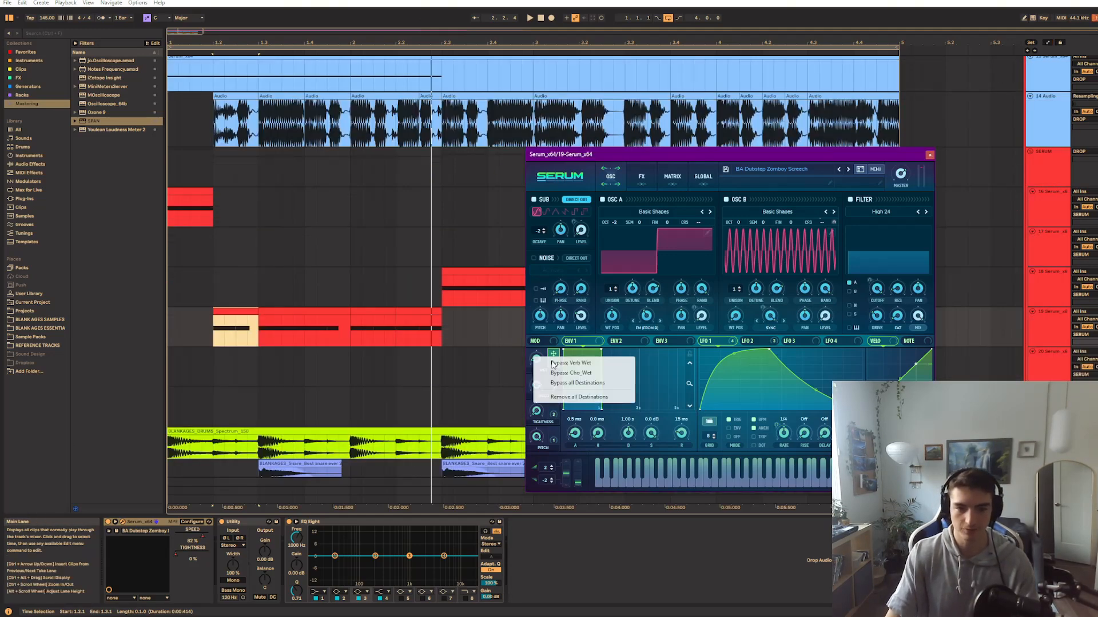
left_click(566, 325)
left_click(638, 173)
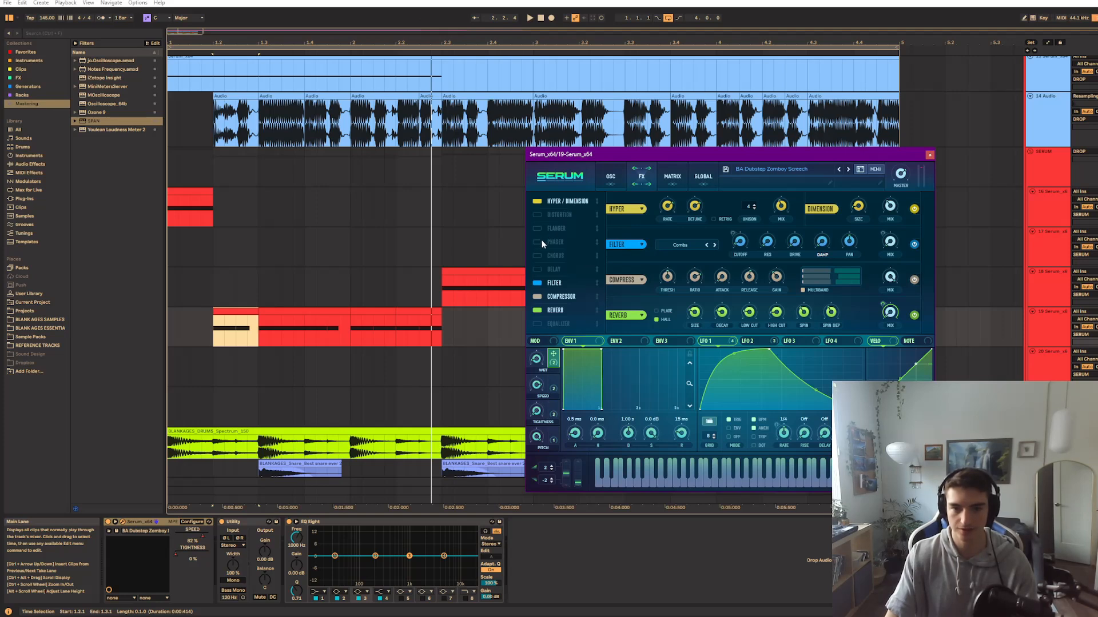
left_click(536, 256)
Vary the Wet macro while the clip plays, and close the synth window from the oscillator page
key("space")
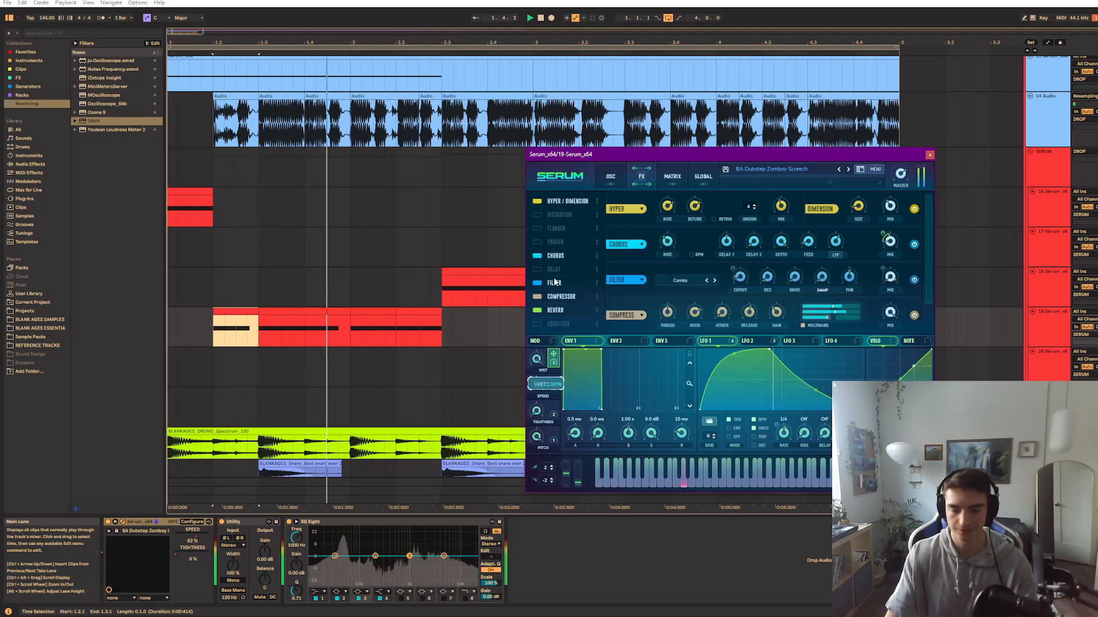
left_click_drag(554, 282, 539, 355)
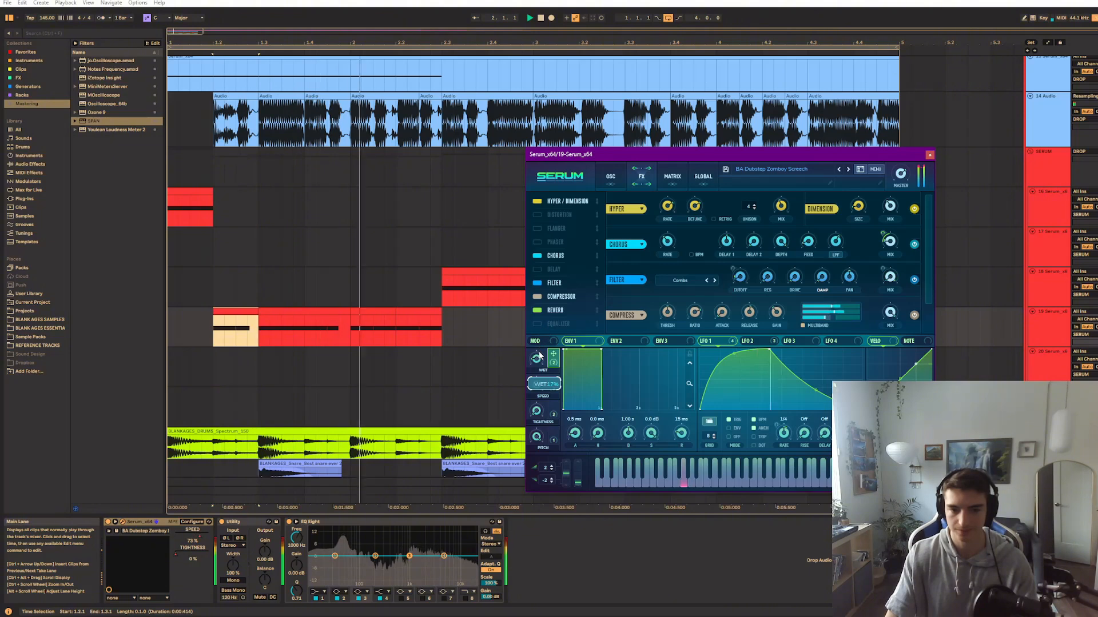
left_click(608, 176)
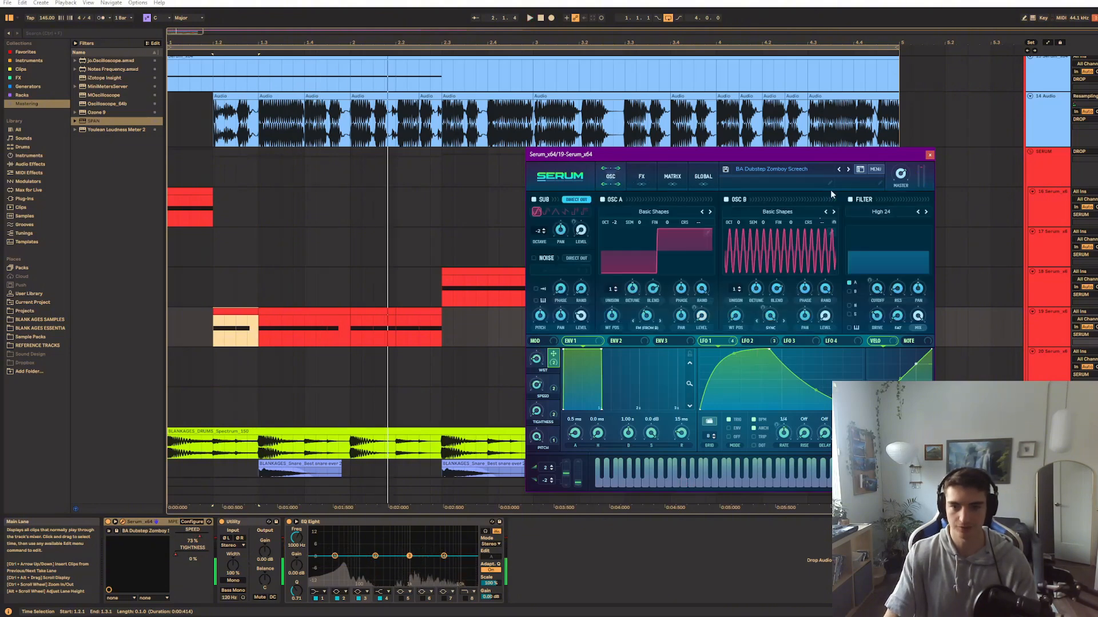
left_click(929, 157)
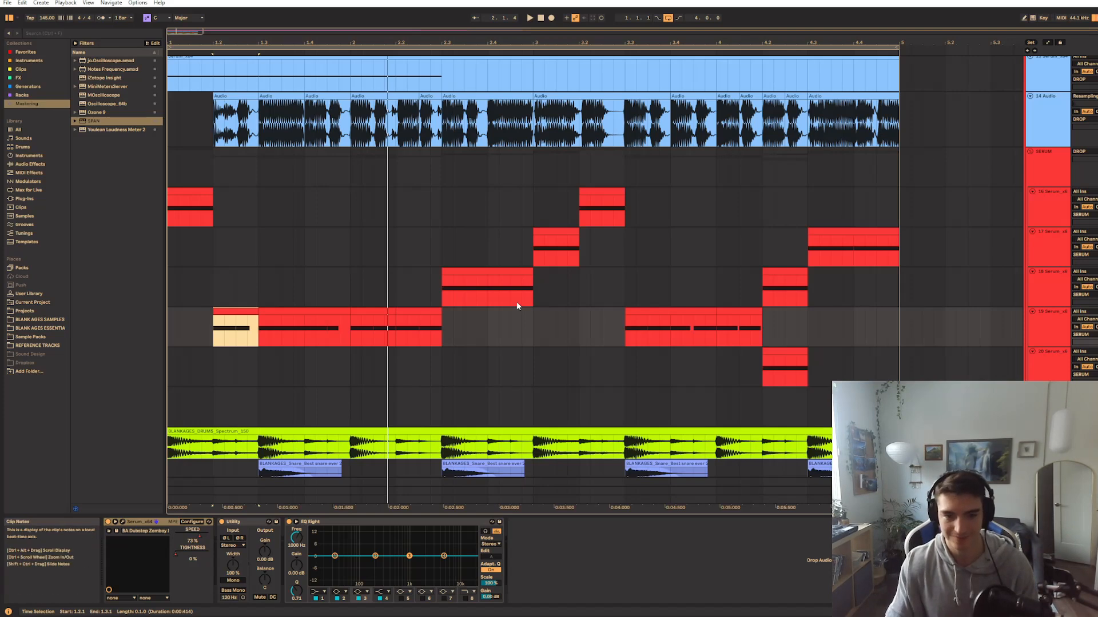
Audition the arrangement from the start of the Serum clip at 2.3
left_click(439, 293)
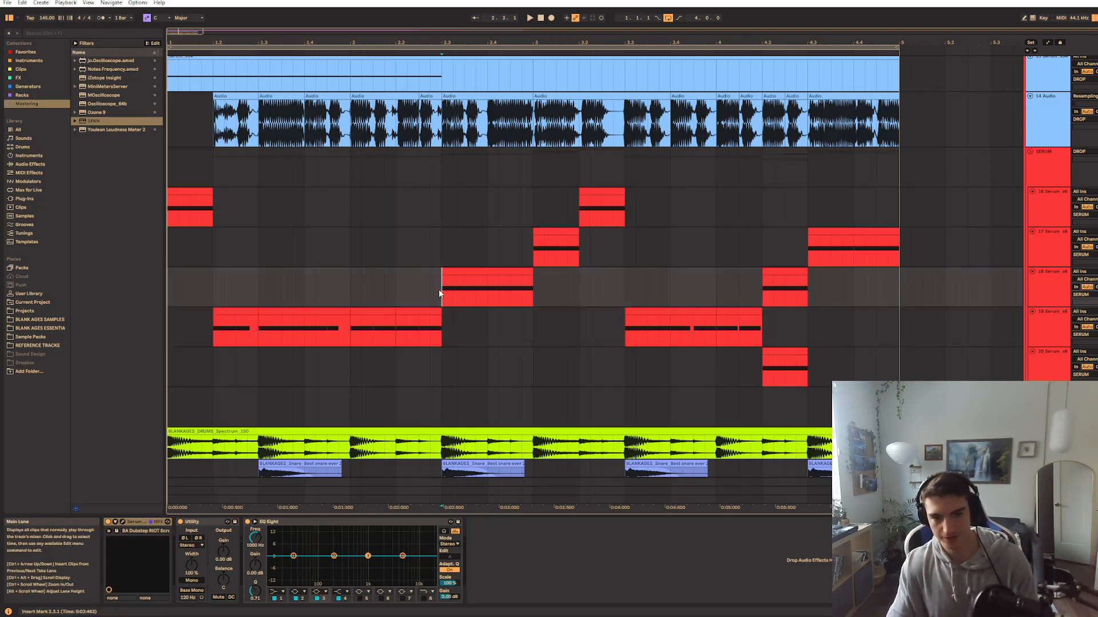
key("space")
key("space")
key("space")
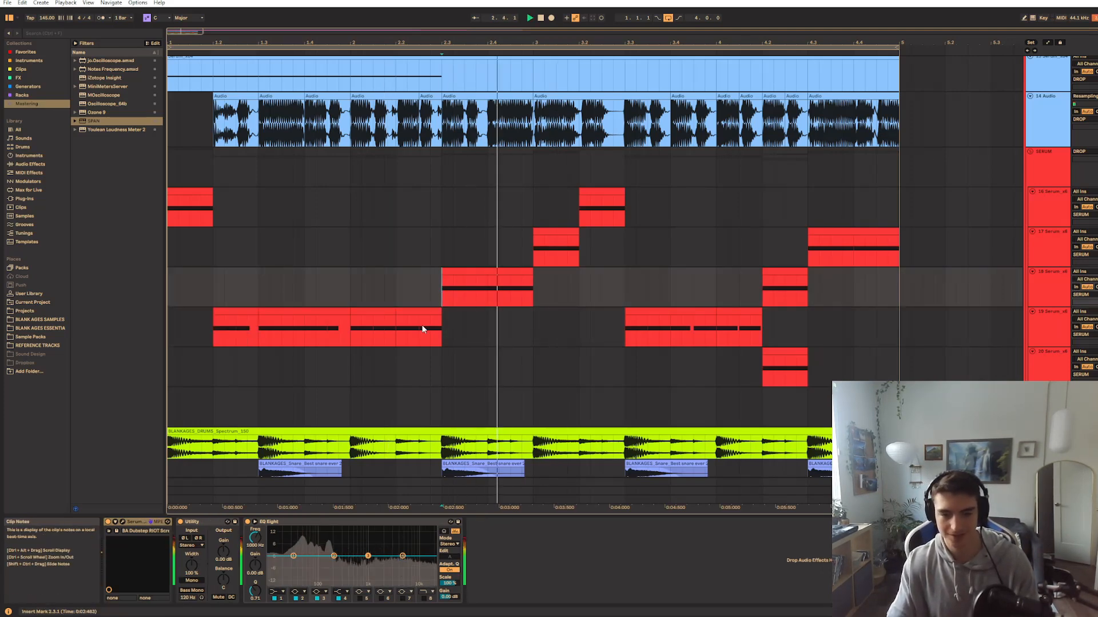
Audition the Serum clip that starts at bar 3 on track 17
key("space")
left_click(533, 256)
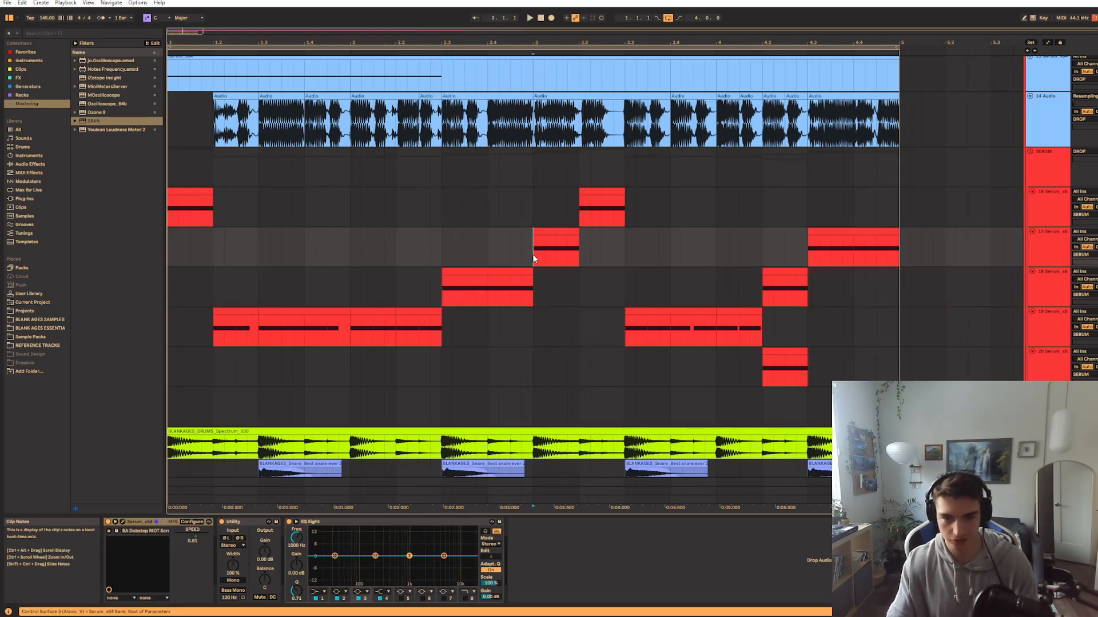
key("space")
key("space")
scroll(629, 343, "up", 3)
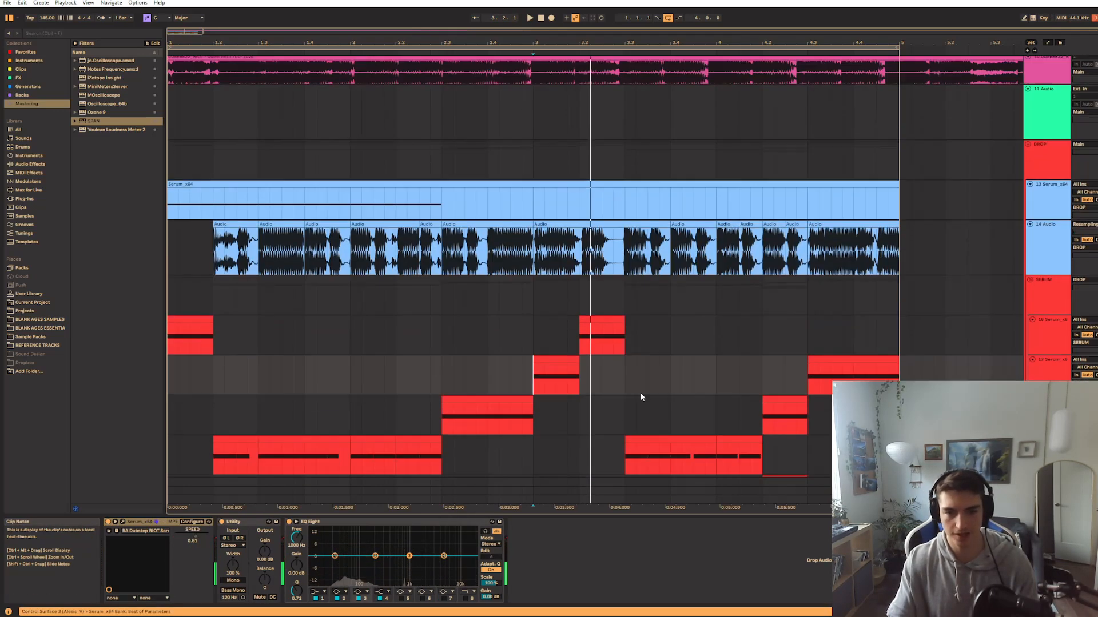
key("space")
key("space")
Play several spots in the SLANDER and RIOT reference tracks to compare their basses
scroll(255, 210, "up", 5)
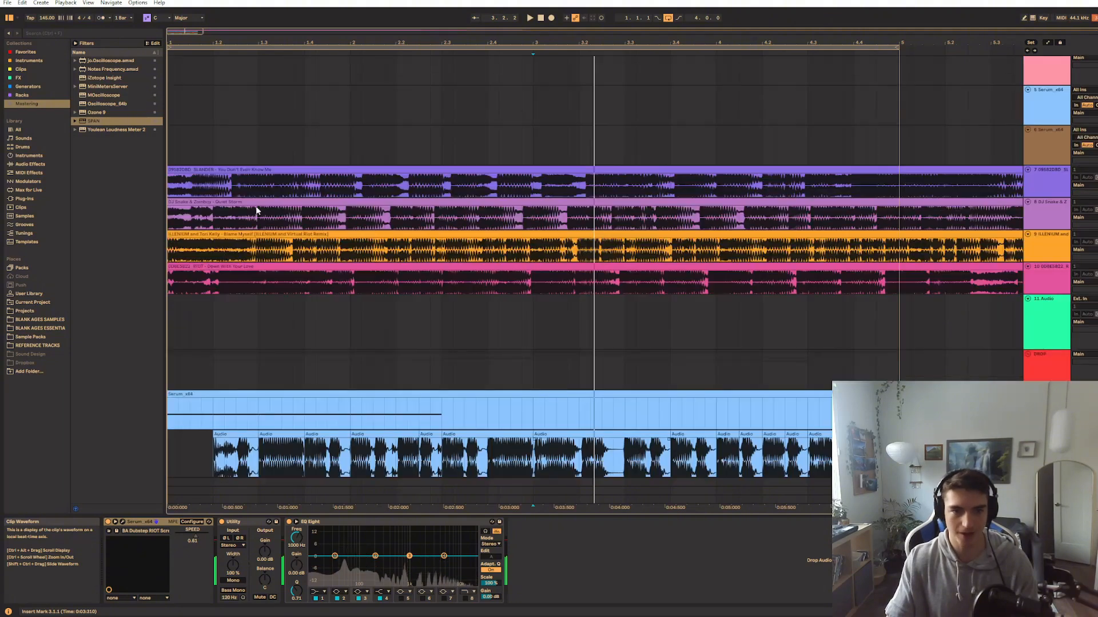
left_click(246, 184)
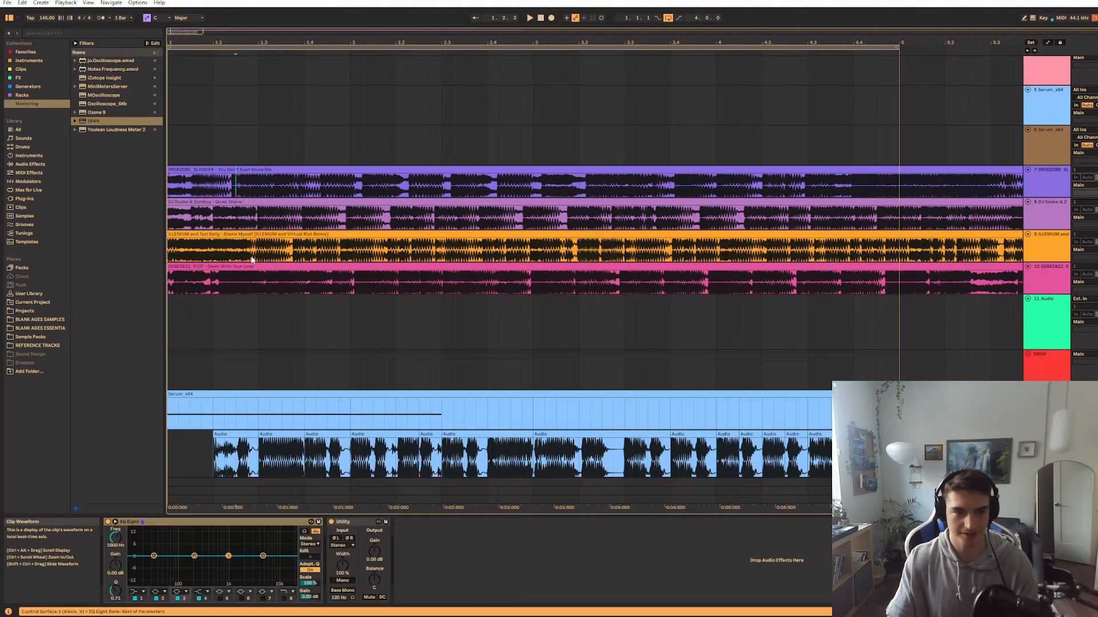
left_click(256, 183)
key("space")
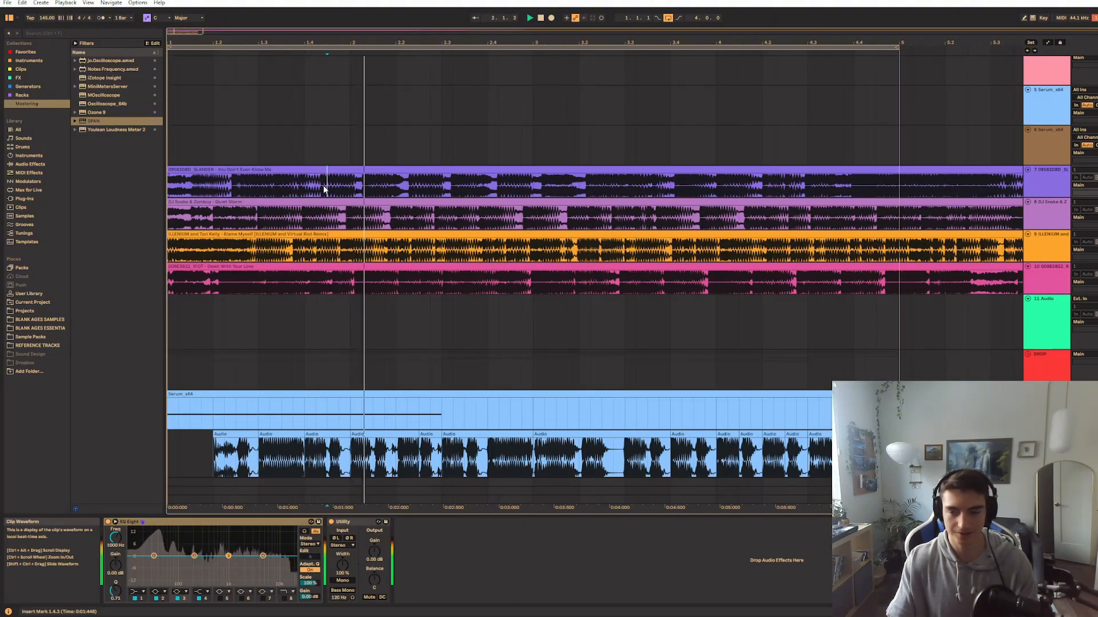
left_click(303, 188)
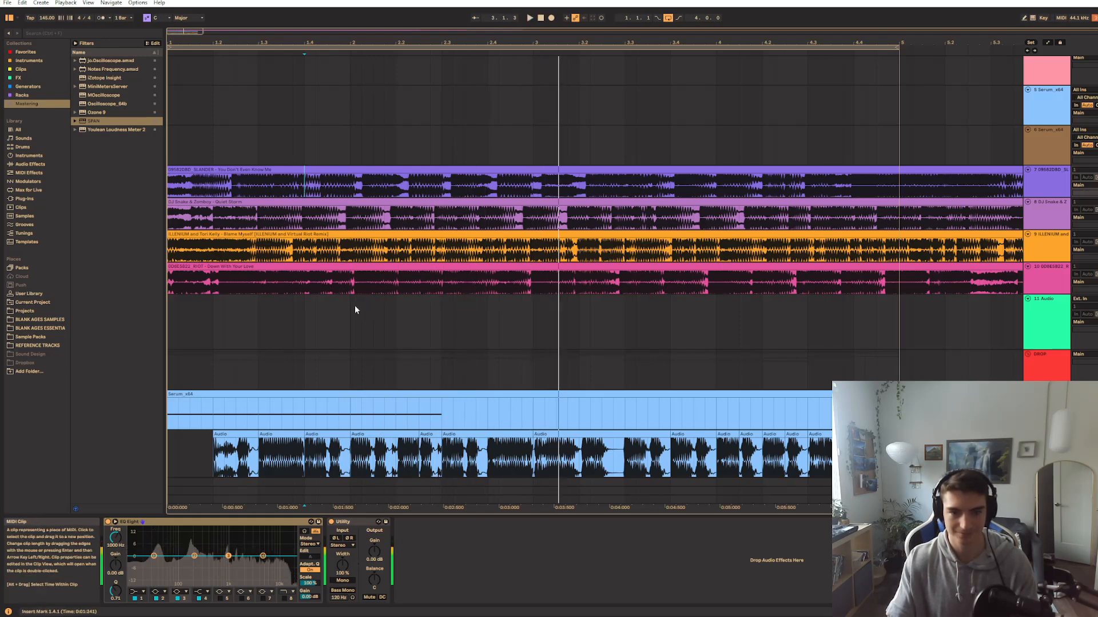
left_click(549, 289)
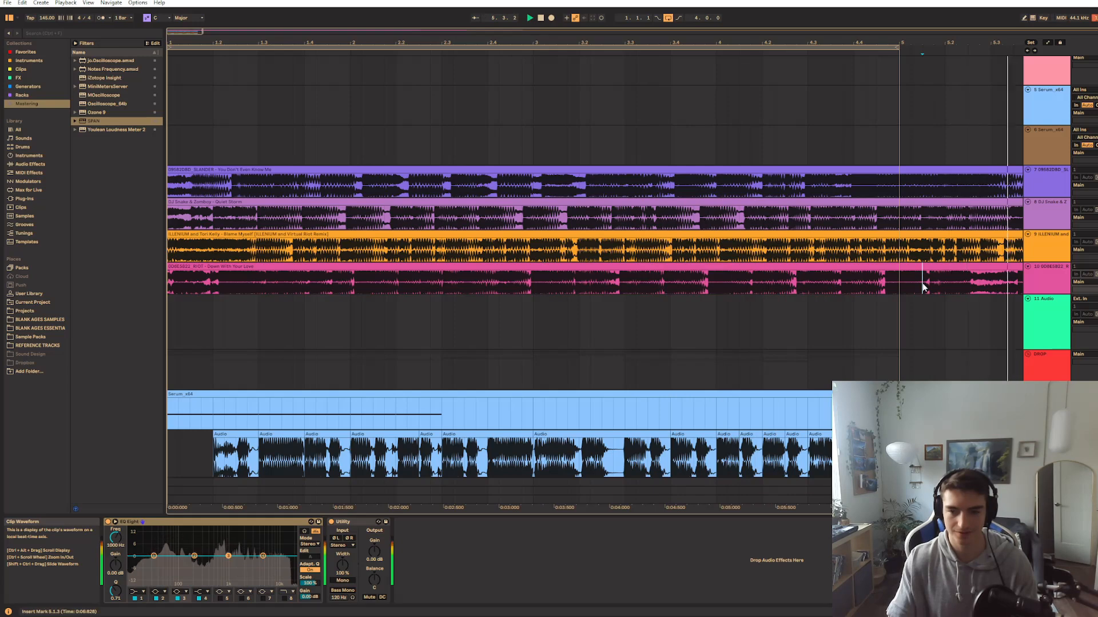
Return to the drop's Serum tracks and audition the clip that starts at 3.2
scroll(859, 286, "down", 5)
left_click_drag(568, 376, 582, 301)
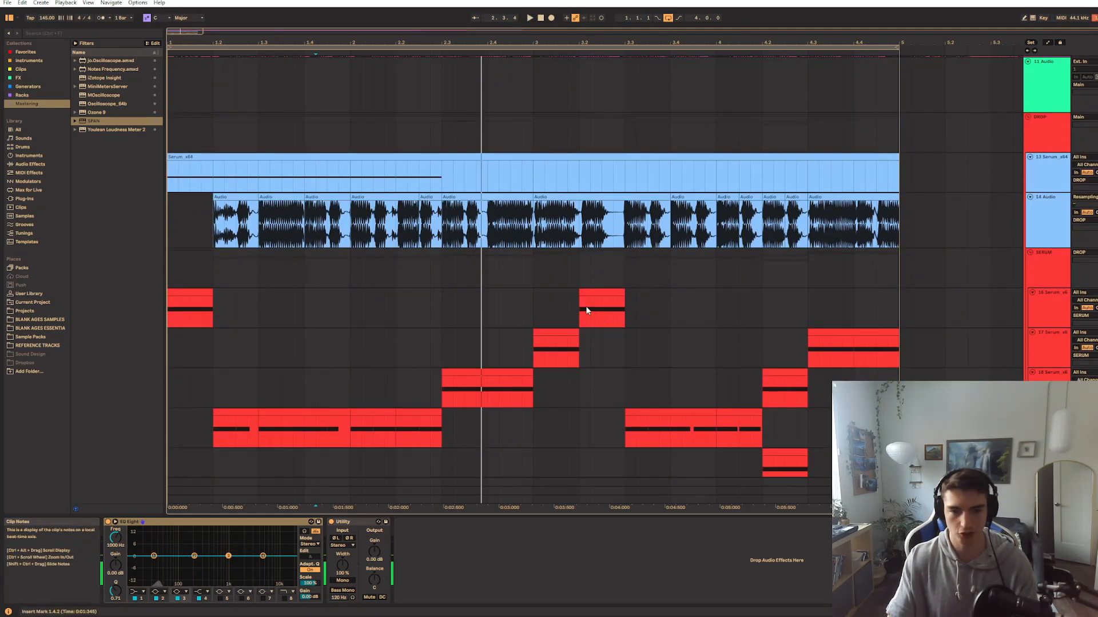
left_click(580, 311)
key("space")
Replay the drop from bar 3, starting and stopping to isolate track 17's bass
key("space")
key("space")
key("space")
left_click(538, 352)
left_click(531, 355)
key("space")
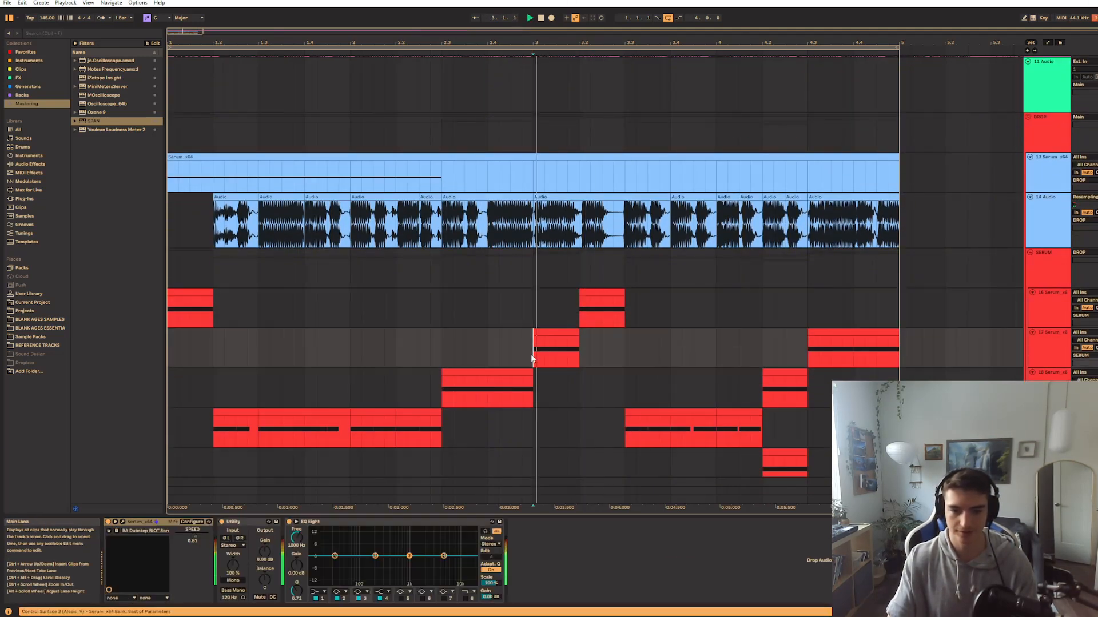
key("space")
key("space")
key("space")
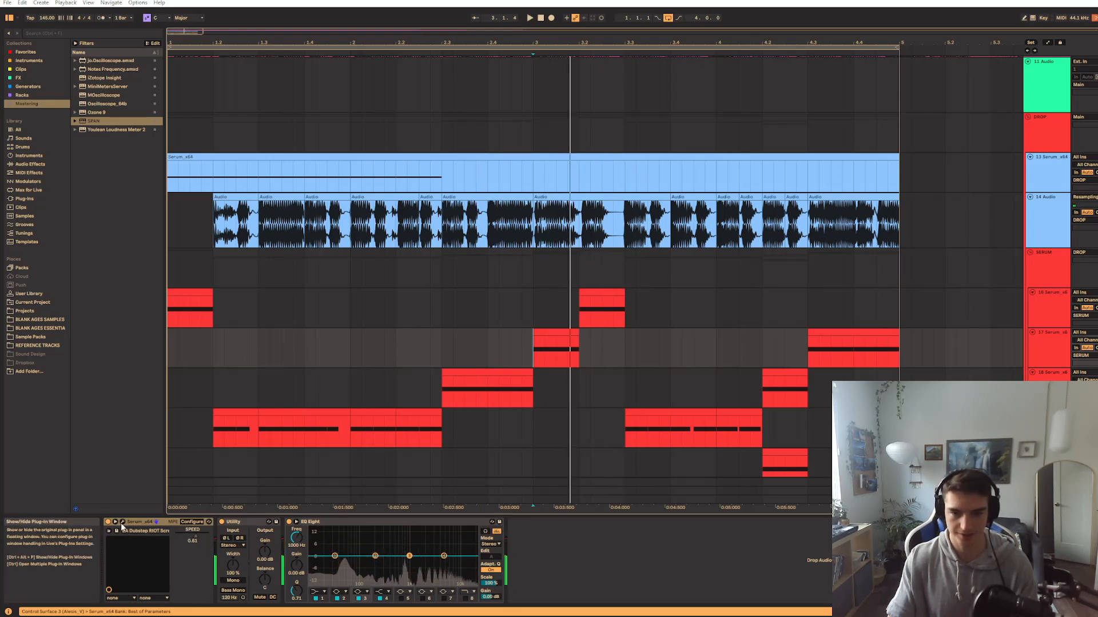
Open track 17's BA Dubstep RIOT Screech 3 patch and examine its LFO 2 and LFO 1 curves while auditioning
left_click(122, 525)
left_click(521, 364)
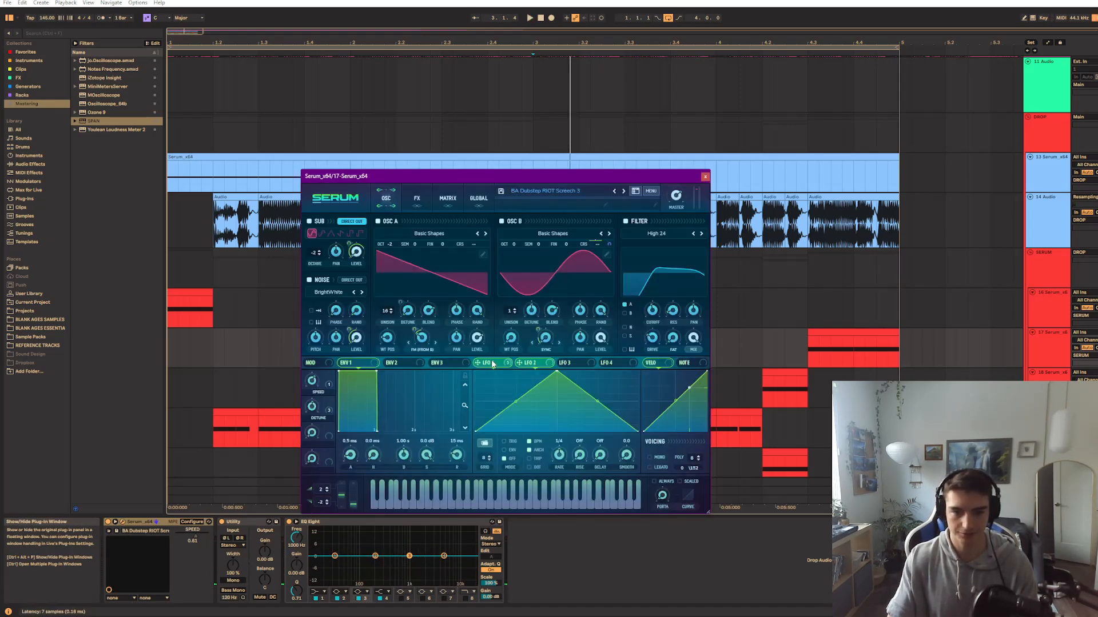
left_click(489, 365)
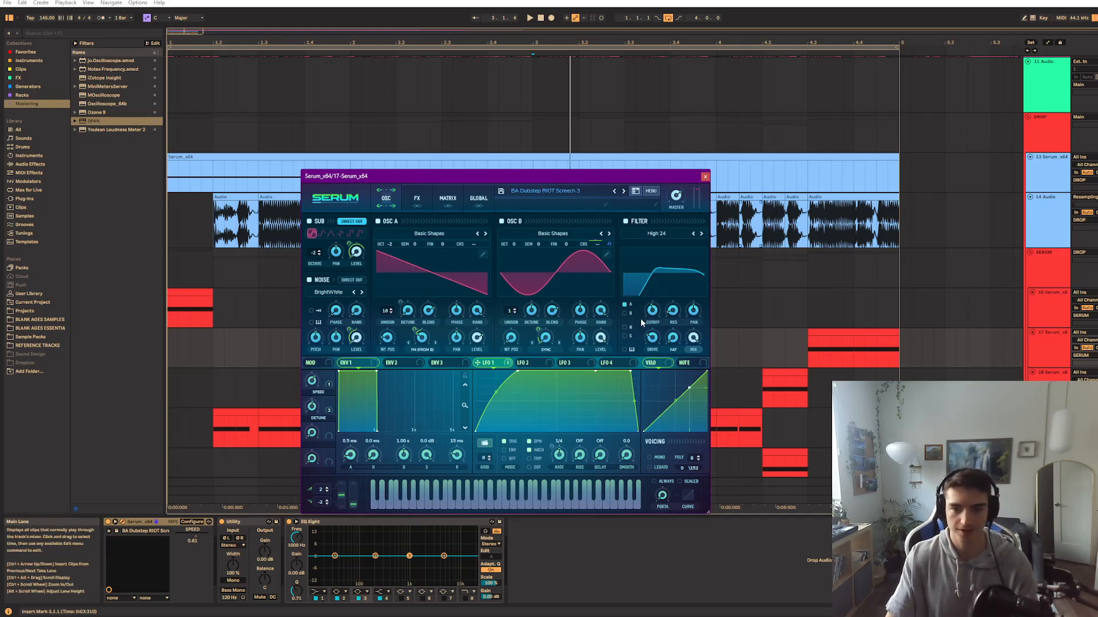
key("space")
key("space")
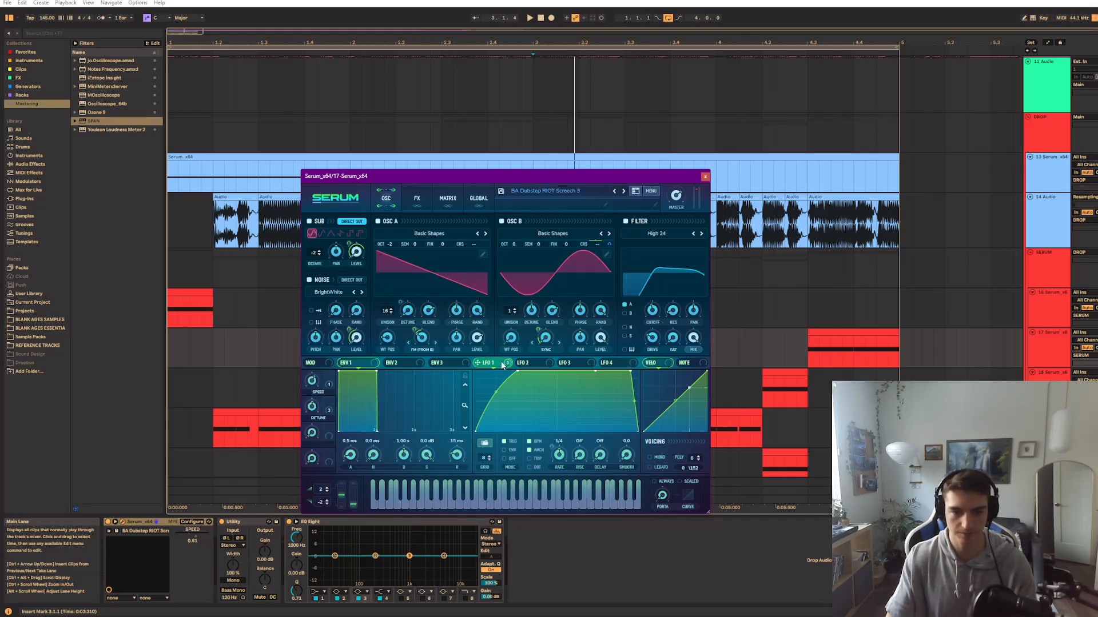
Shift oscillator A's wavetable position from the saw to the rippled sine shape and inspect the wave in the wavetable editor
left_click(412, 198)
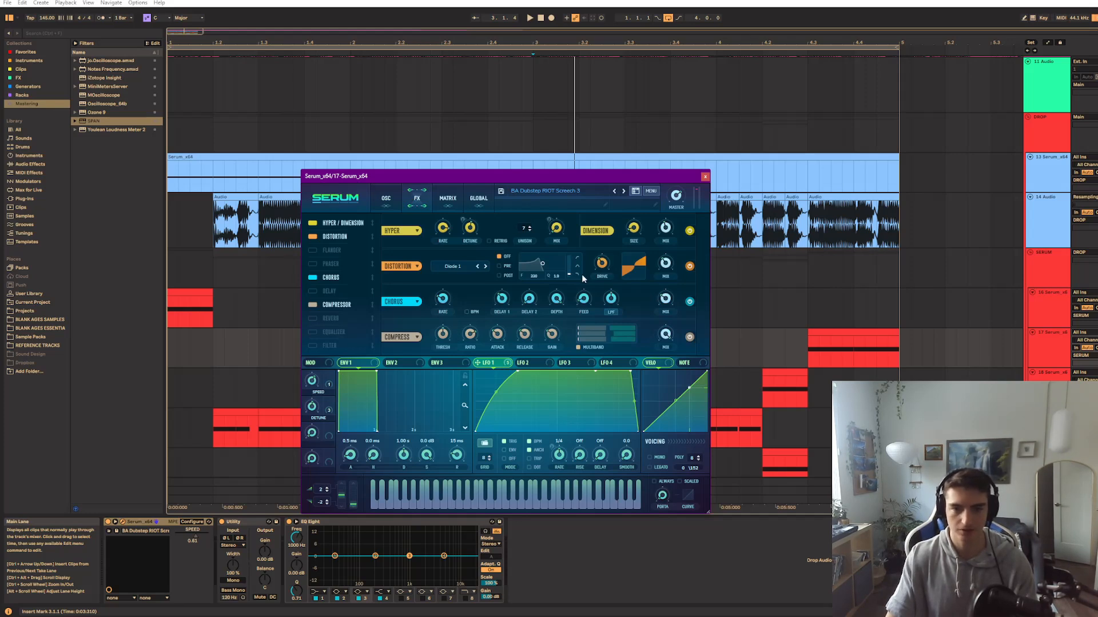
left_click(389, 199)
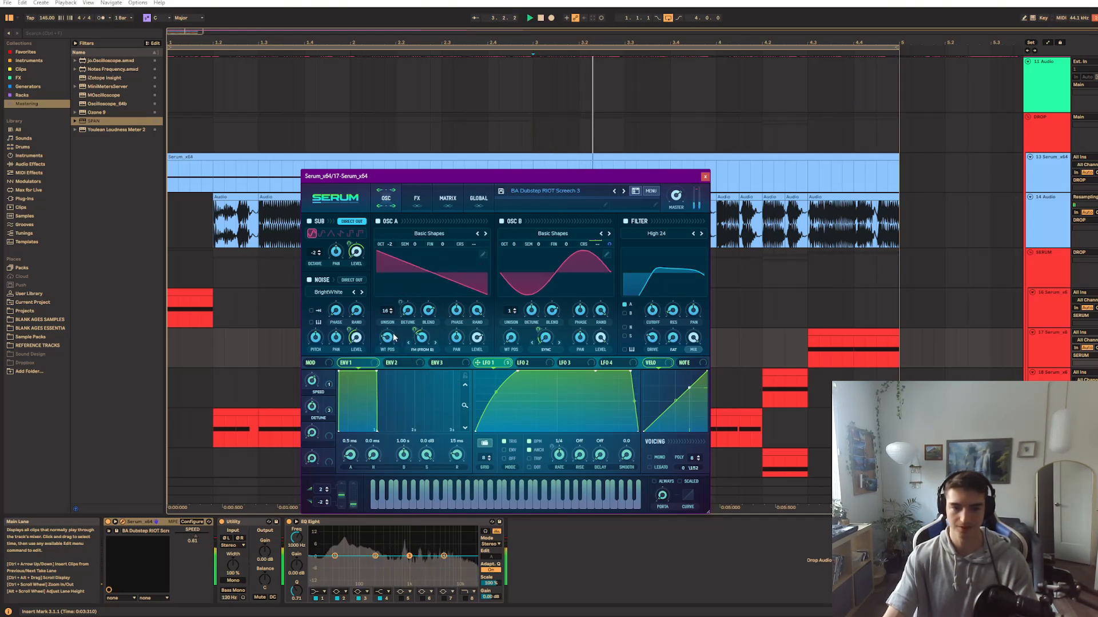
mouse_move(391, 338)
left_mouse_down()
mouse_move(386, 346)
mouse_move(388, 333)
left_mouse_up()
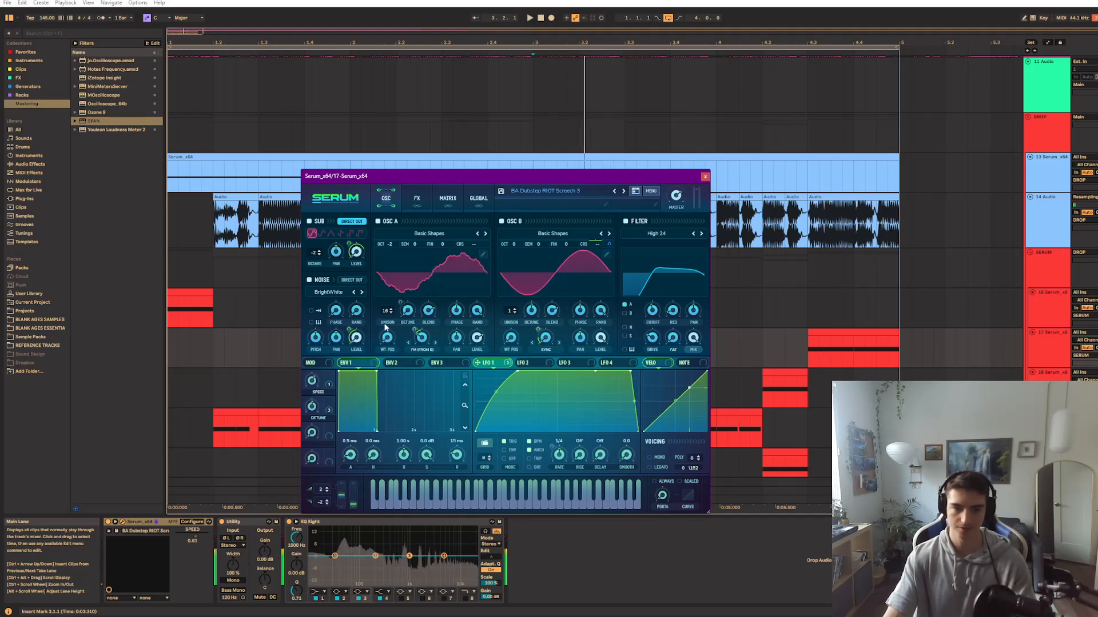
left_click(483, 254)
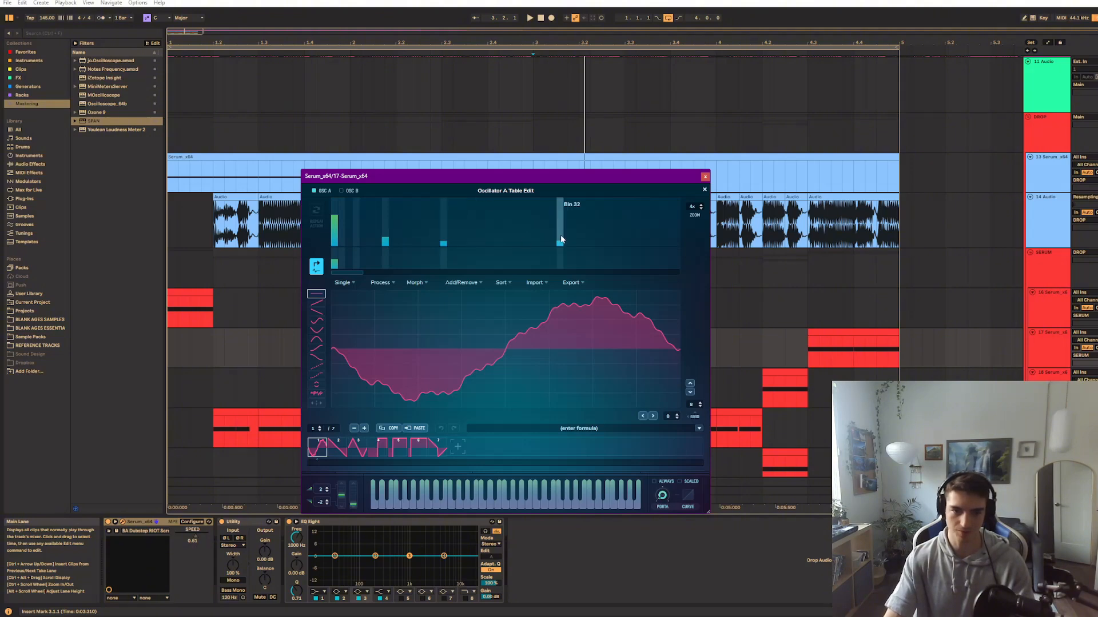
left_click(704, 189)
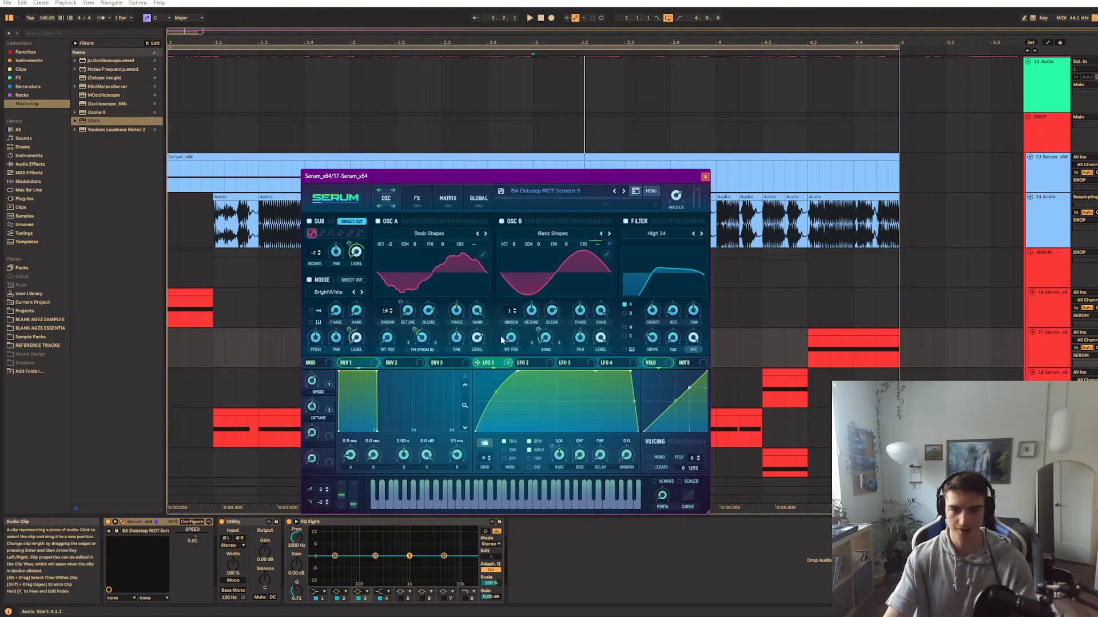
Audition the patch repeatedly while trying out oscillator B's wavetable position
key("space")
mouse_move(509, 338)
left_mouse_down()
mouse_move(511, 305)
mouse_move(513, 345)
left_mouse_up()
key("space")
key("space")
key("space")
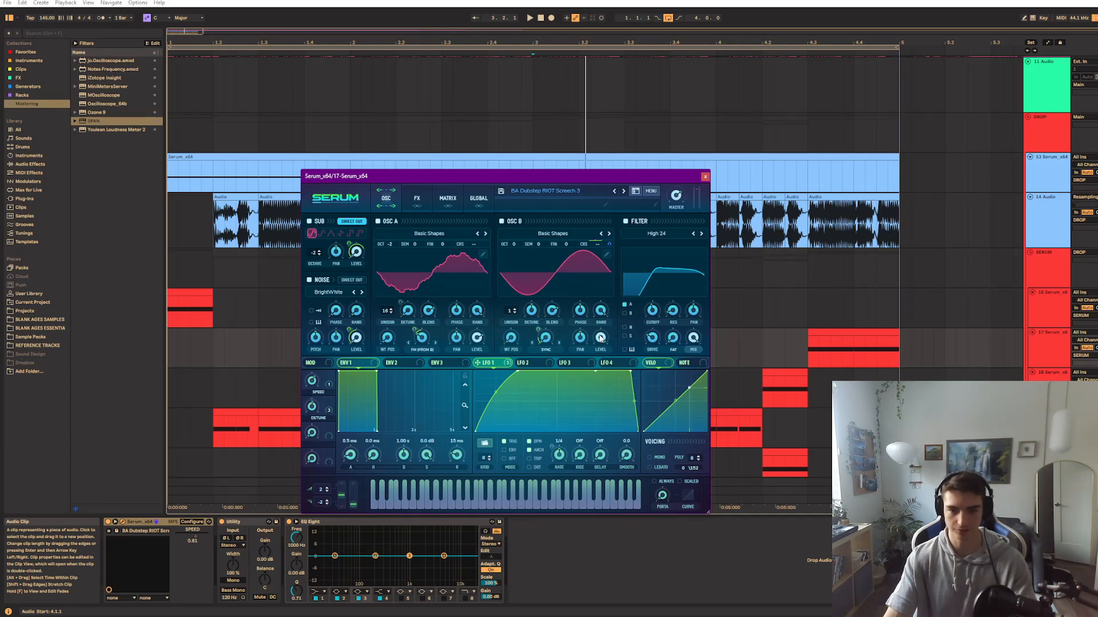
key("space")
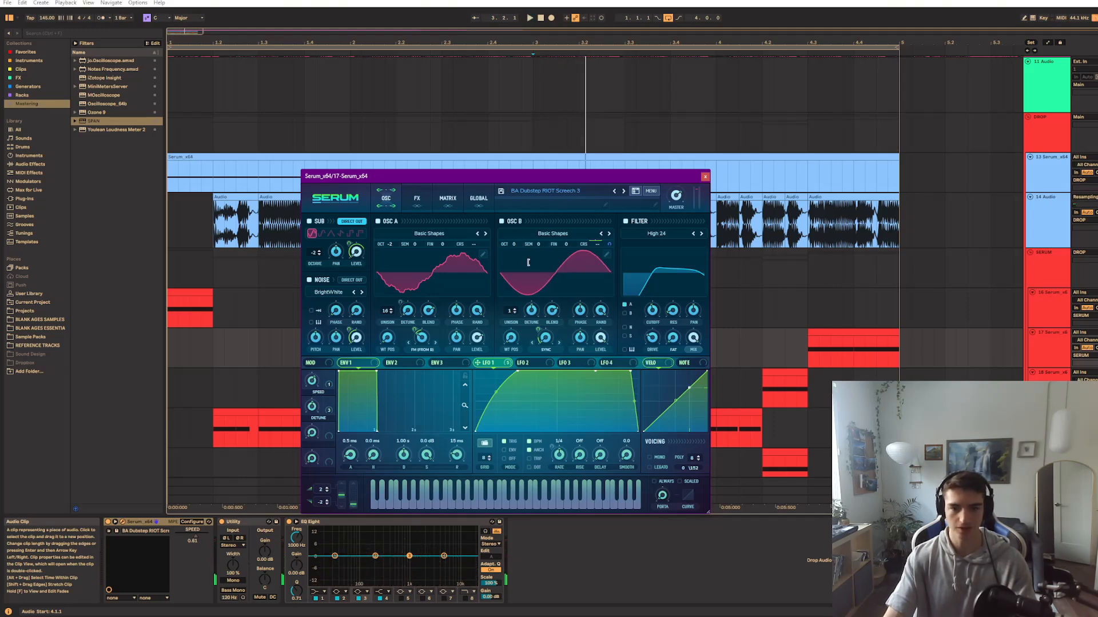
Check which parameters the DETUNE macro controls and view the patch's effects chain
left_click(417, 199)
left_click(385, 200)
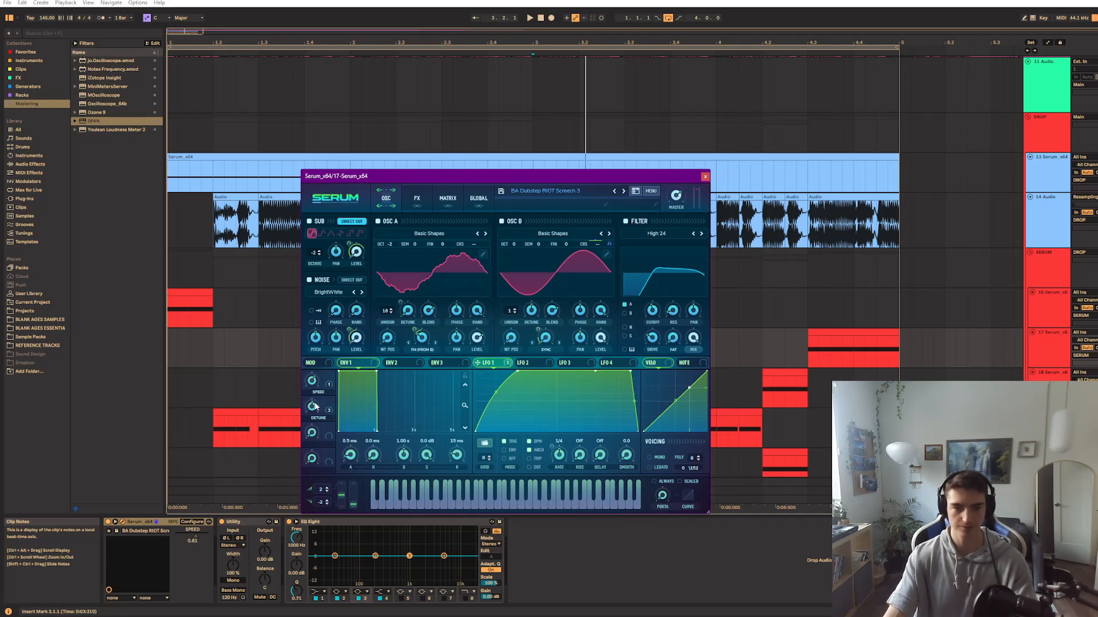
right_click(327, 406)
left_click(427, 241)
left_click(425, 199)
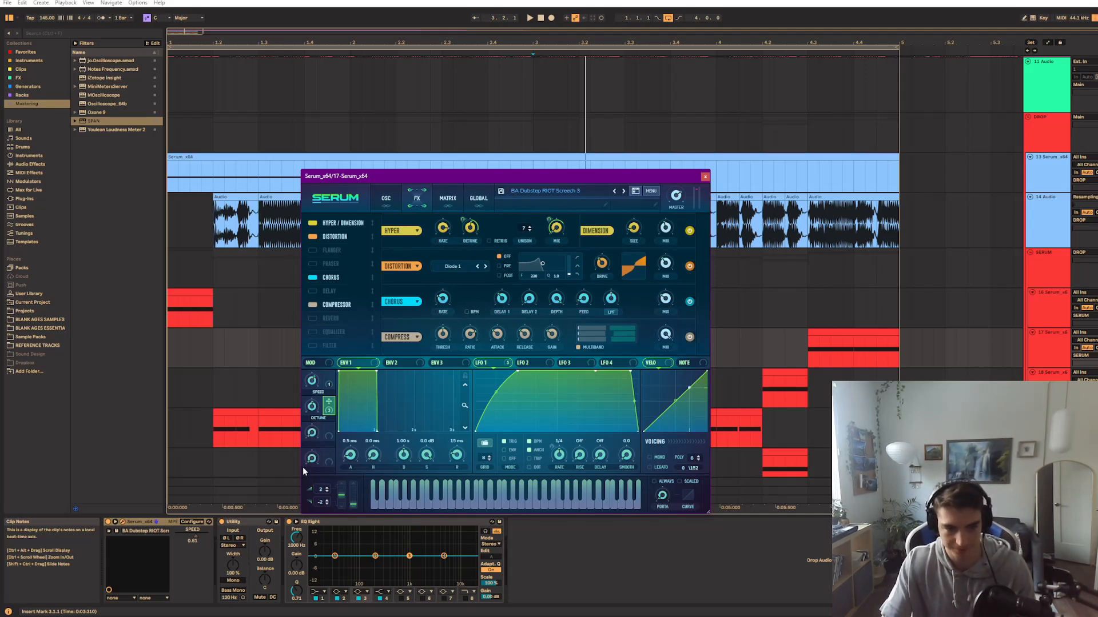
Adjust the DETUNE macro while starting and stopping playback, check the oscillators, and close the patch window
key("space")
mouse_move(311, 403)
left_mouse_down()
mouse_move(303, 451)
mouse_move(327, 346)
mouse_move(304, 456)
mouse_move(316, 406)
left_mouse_up()
key("space")
key("space")
key("space")
key("space")
key("space")
key("space")
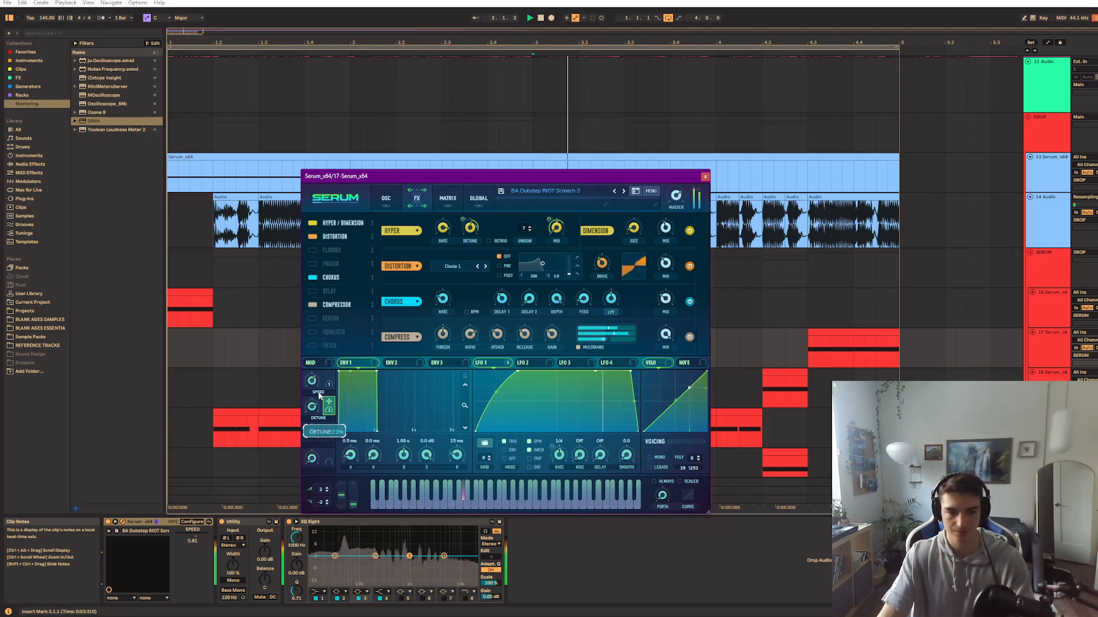
left_click(397, 201)
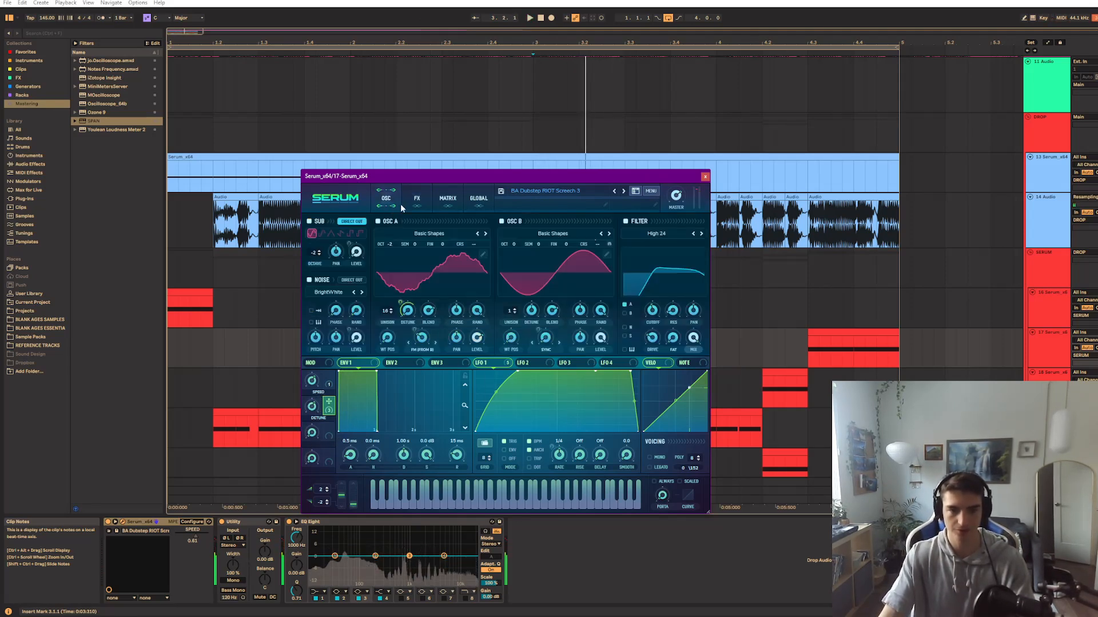
left_click(705, 177)
Audition track 19's clip at 3.3 and track 18's clip at 2.3
scroll(652, 297, "down", 5)
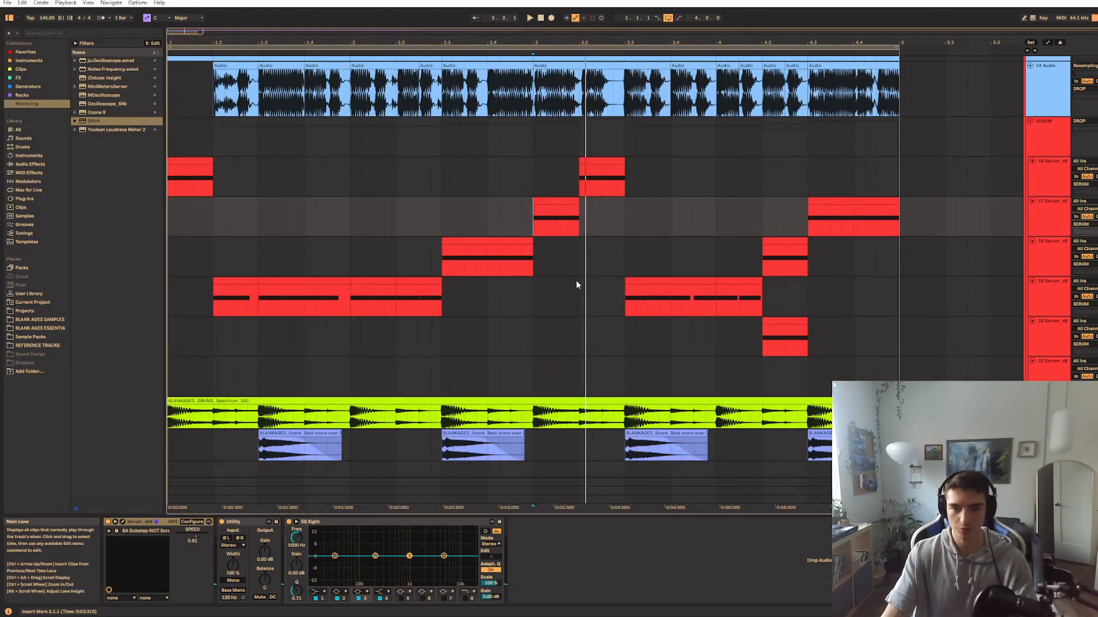
left_click(626, 305)
key("space")
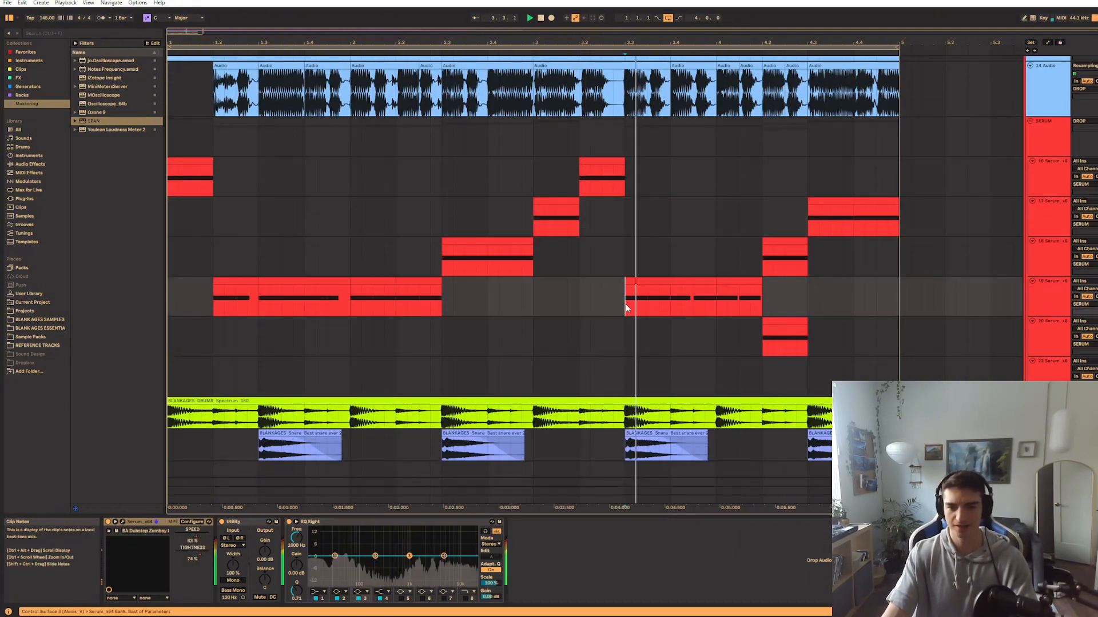
key("space")
left_click(465, 260)
key("space")
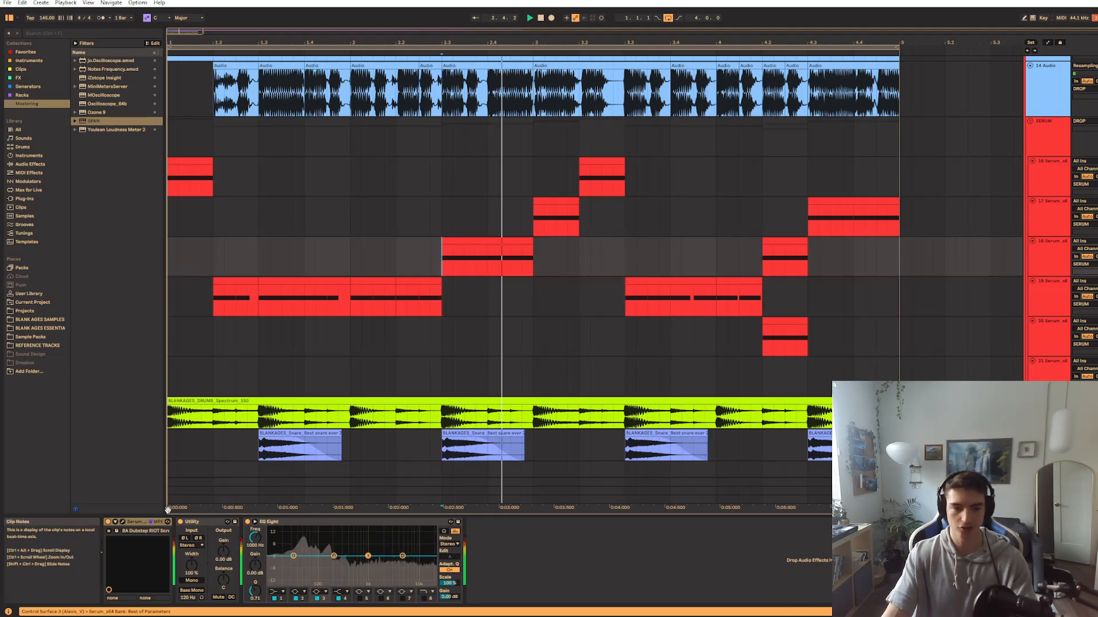
Open track 18's BA Dubstep RIOT Screech 3 Tripl patch and examine LFO 2's destinations and the effects chain while auditioning
key("ctrl+alt+p")
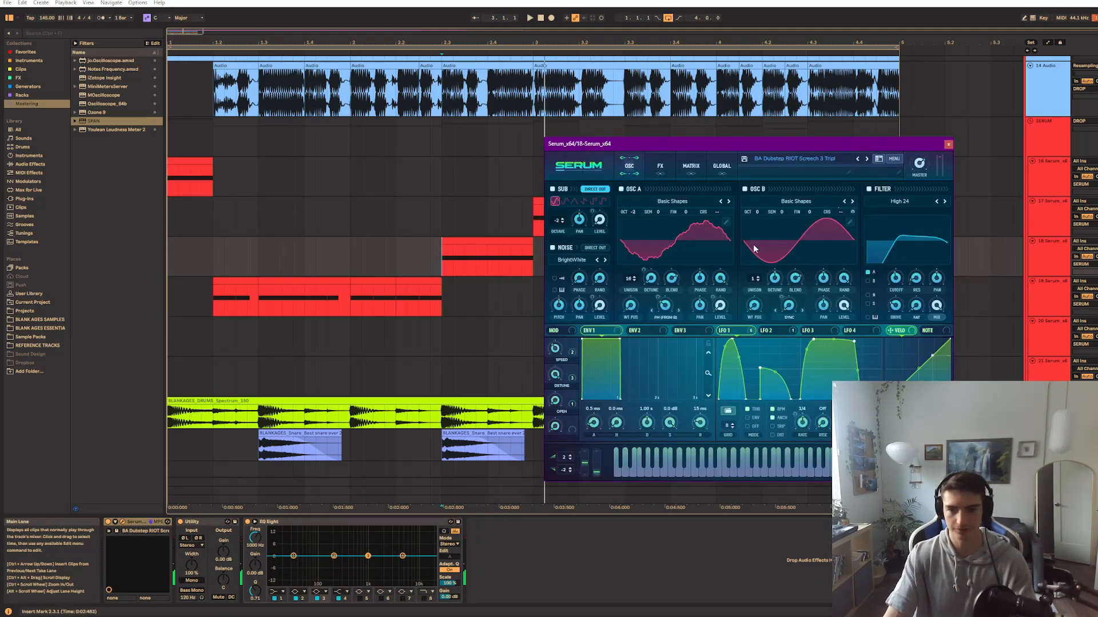
left_click_drag(759, 148, 510, 151)
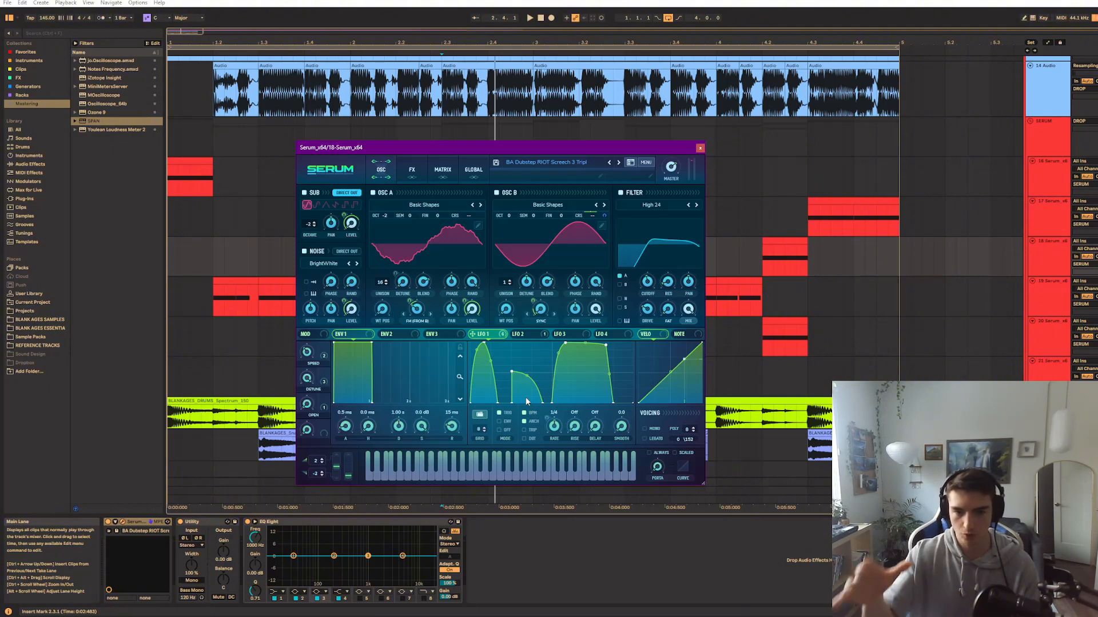
key("space")
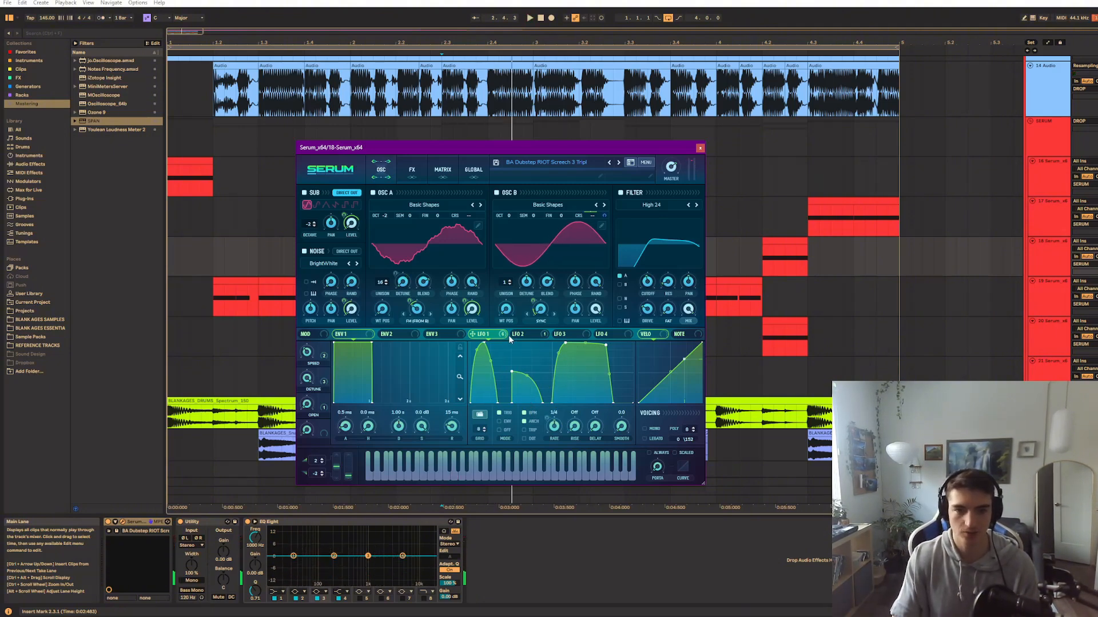
left_click(518, 334)
right_click(523, 336)
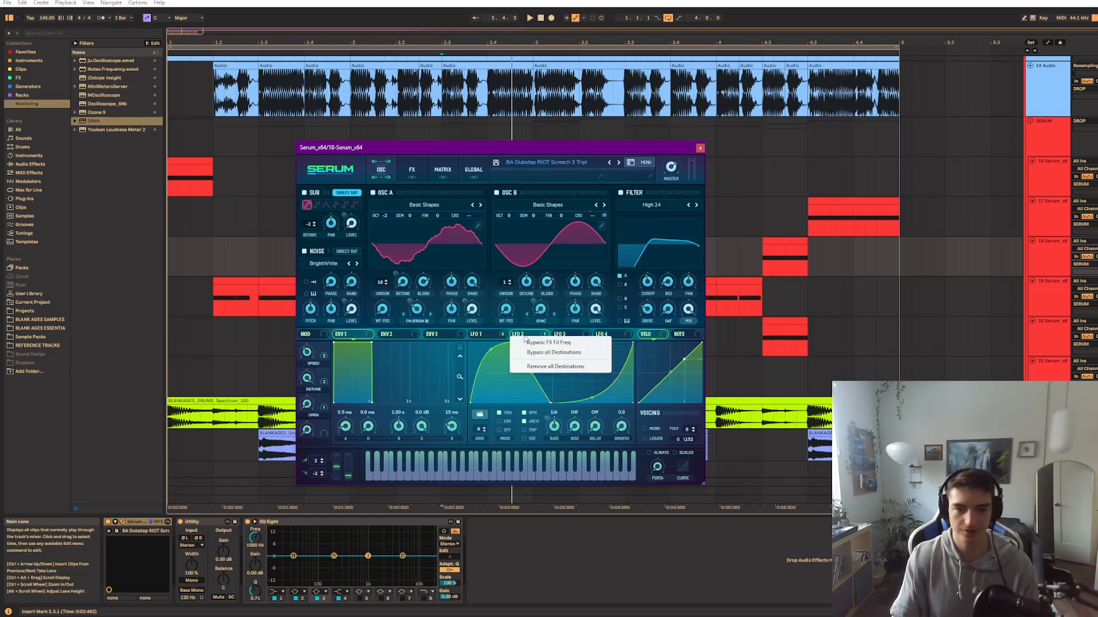
left_click(523, 337)
left_click(411, 170)
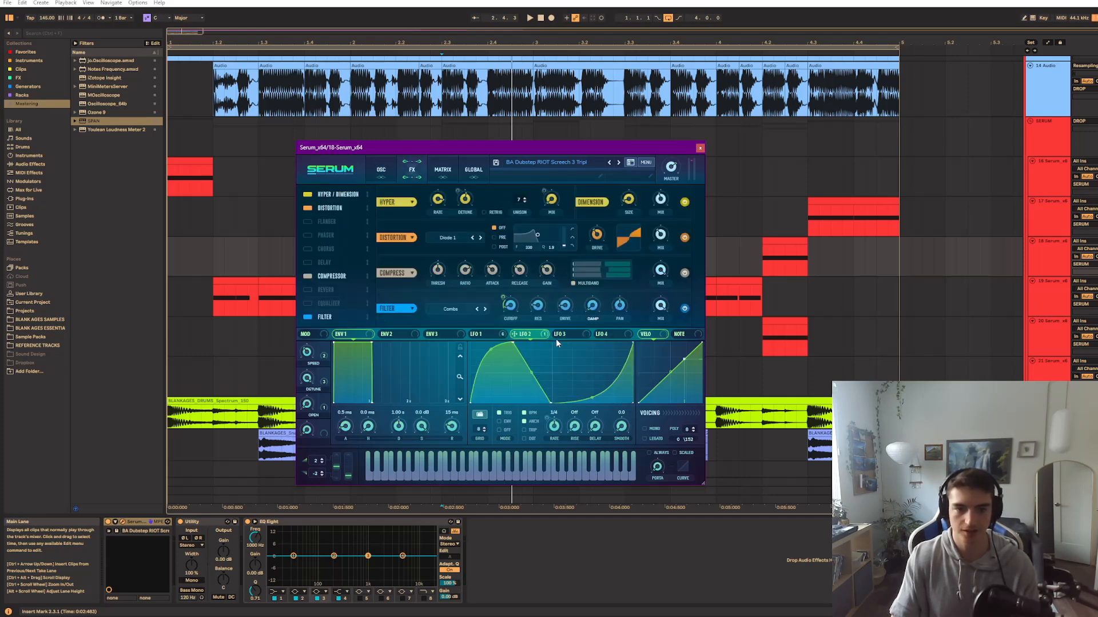
key("space")
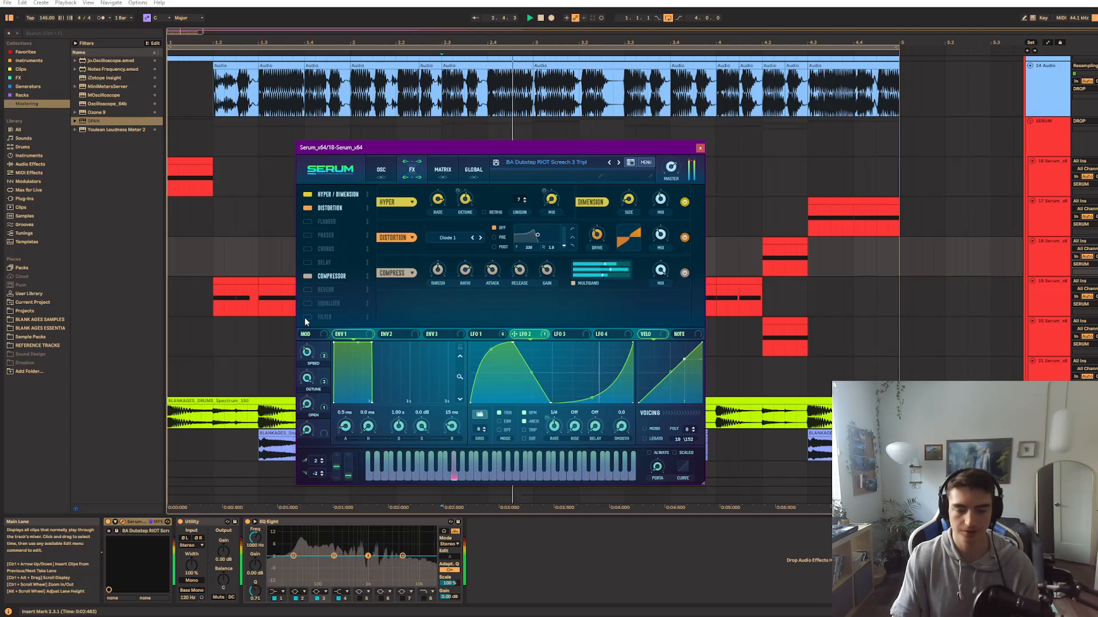
Compare the bass with the Combs effects filter bypassed and enabled during playback, and return to the oscillators and LFO 1
left_click(306, 318)
key("space")
key("space")
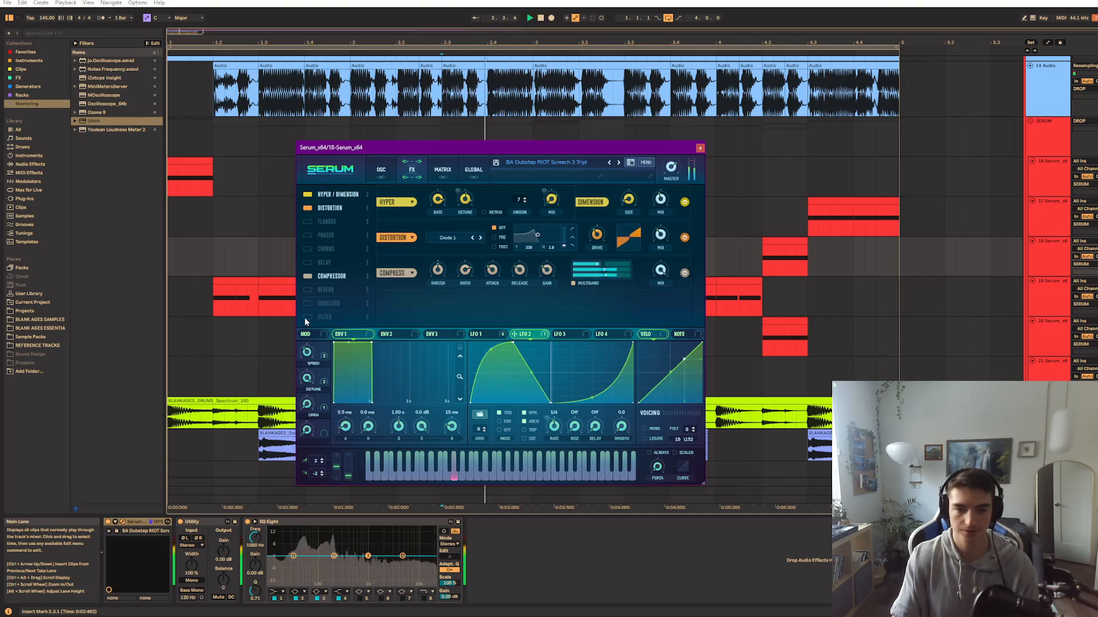
left_click(305, 319)
key("space")
key("space")
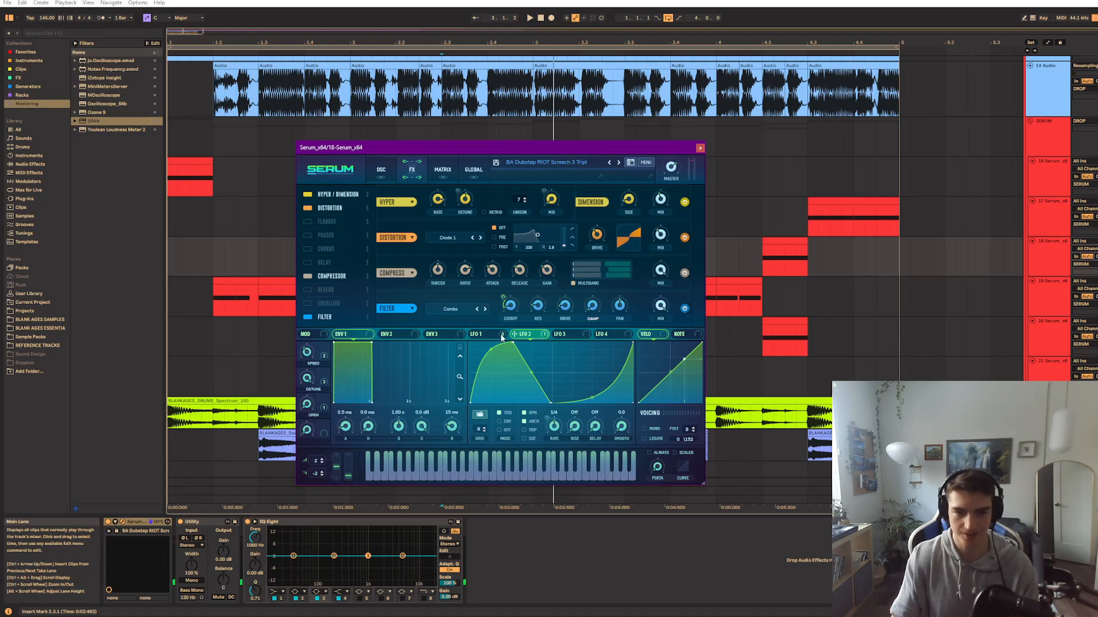
left_click(309, 317)
key("space")
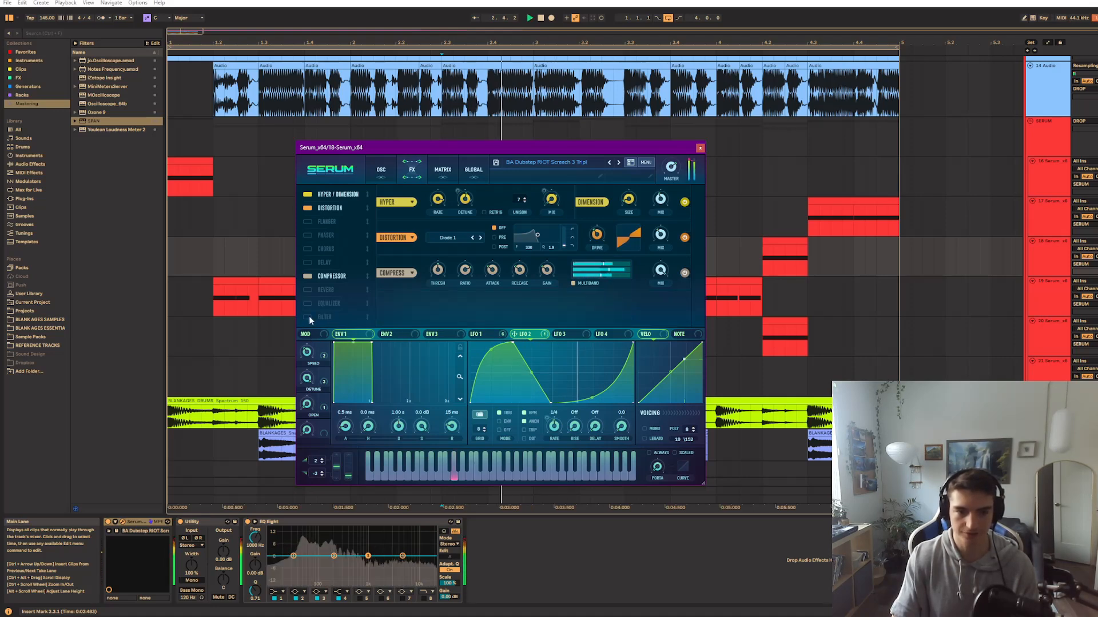
left_click(309, 317)
key("space")
left_click(495, 333)
left_click(379, 168)
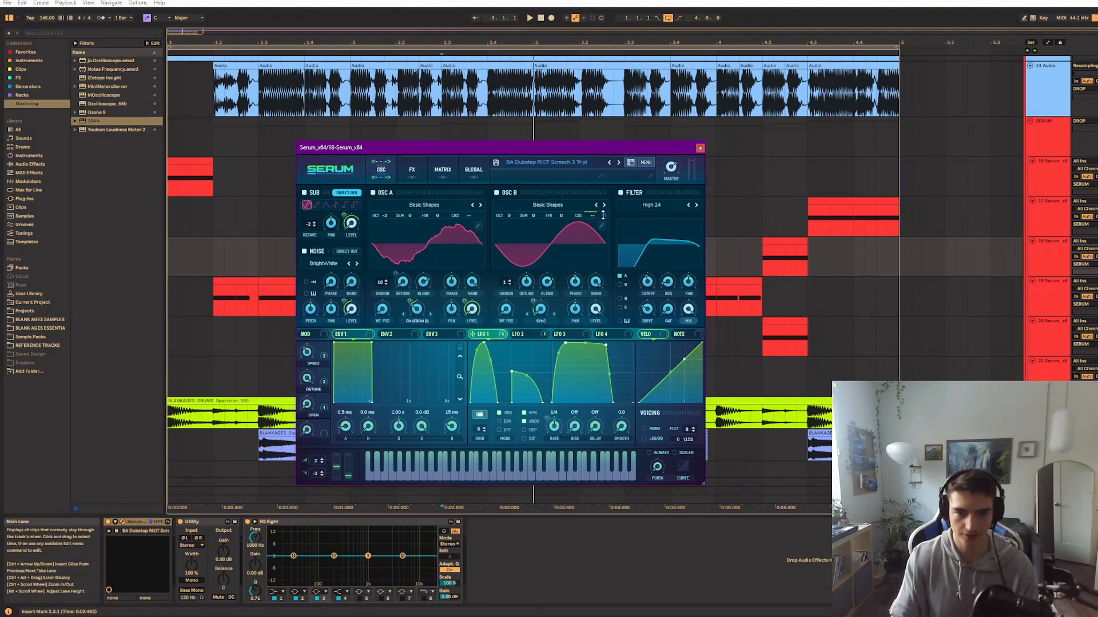
Reshape LFO 2's curve into a steeper fall and a smooth dip while auditioning its effect on the filter cutoff
left_click(536, 335)
left_click(411, 169)
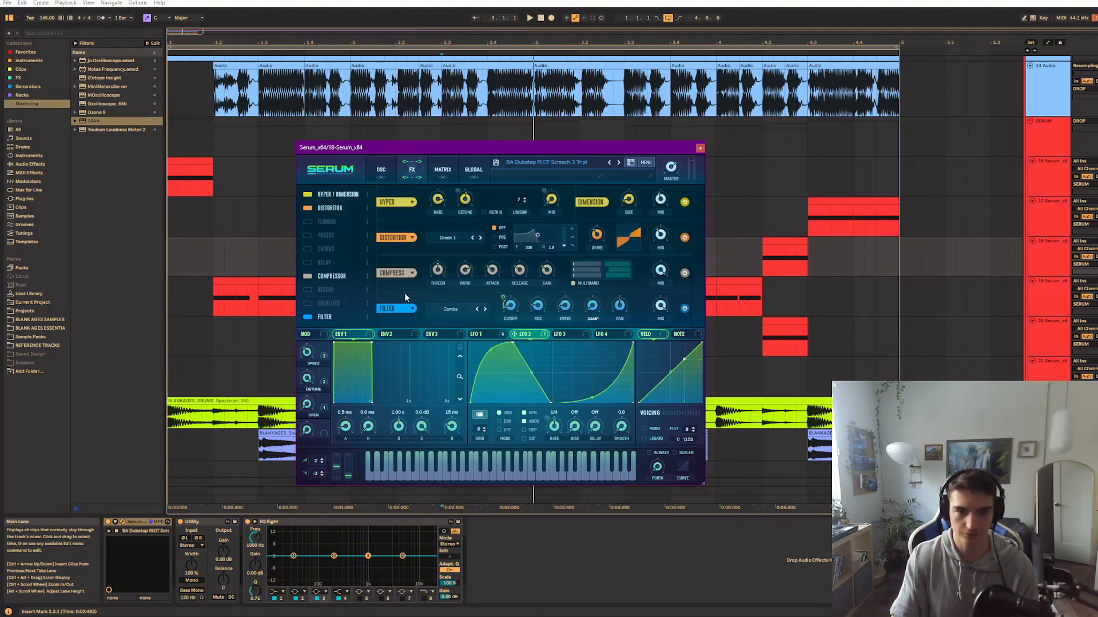
key("space")
key("space")
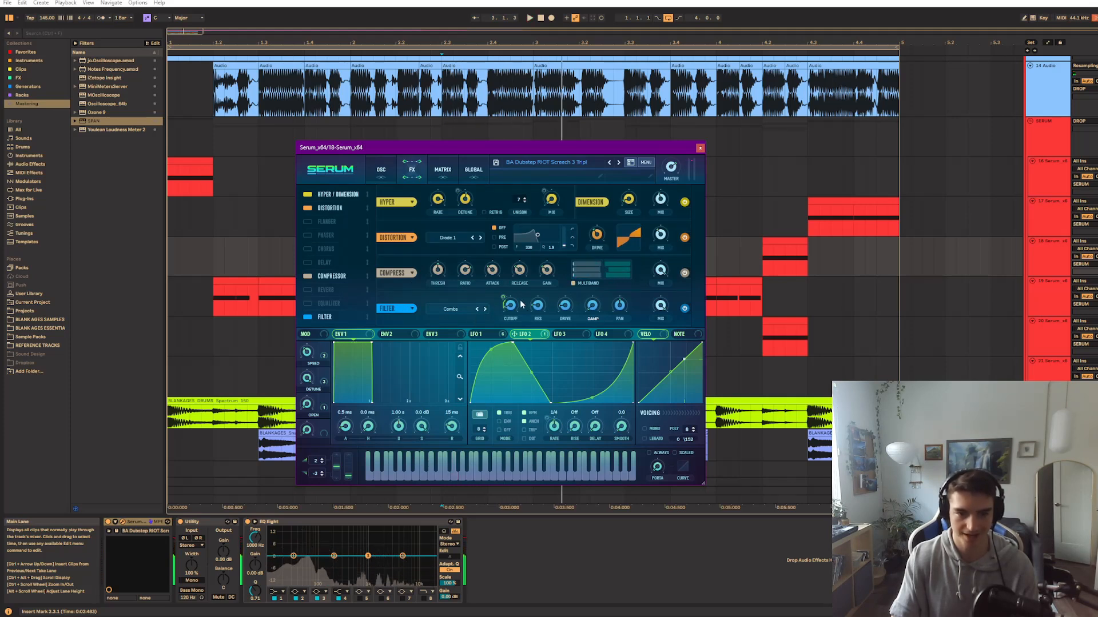
key("space")
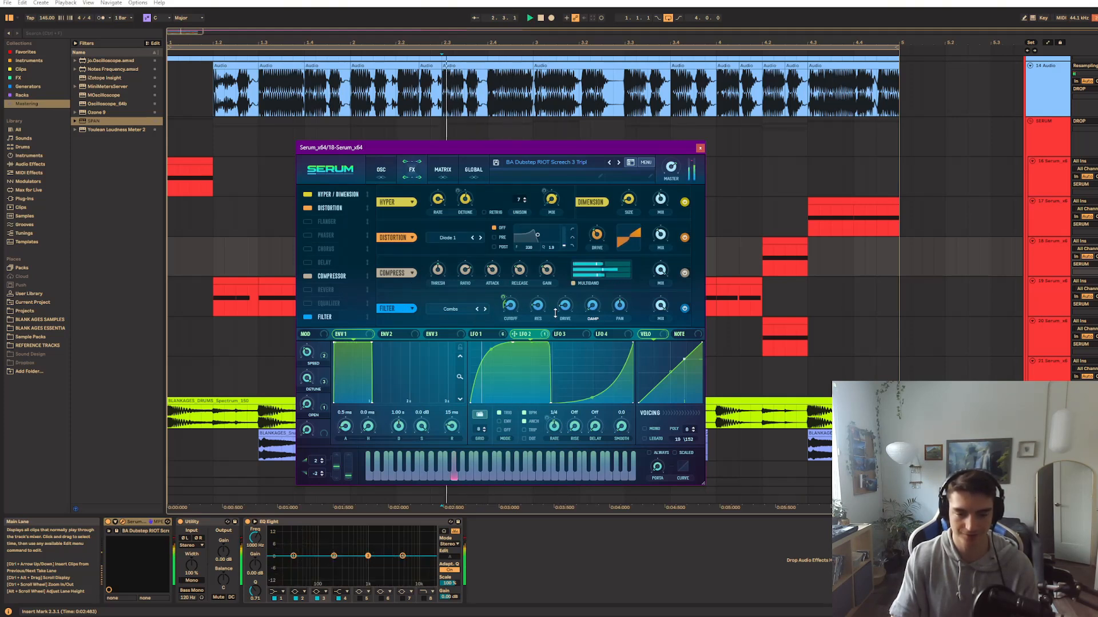
key("space")
left_click_drag(534, 375, 593, 393)
key("space")
key("space")
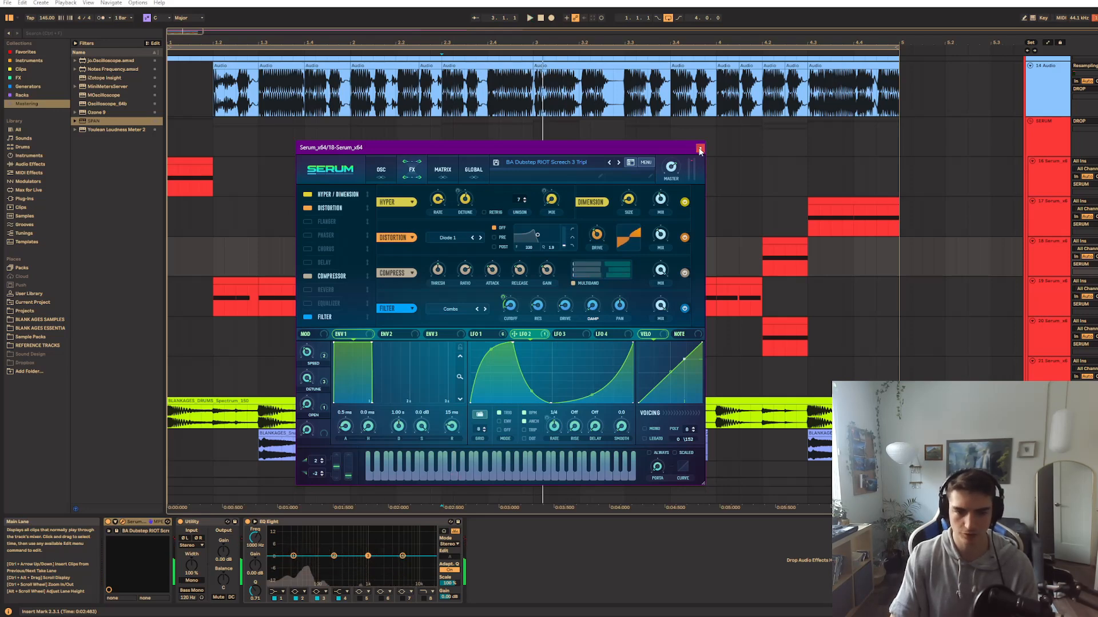
Show the oscillators with LFO 1's curve, reposition and reopen track 18's patch window, and replay the bass
left_click(374, 174)
mouse_move(450, 150)
left_mouse_down()
mouse_move(514, 142)
mouse_move(456, 135)
left_mouse_up()
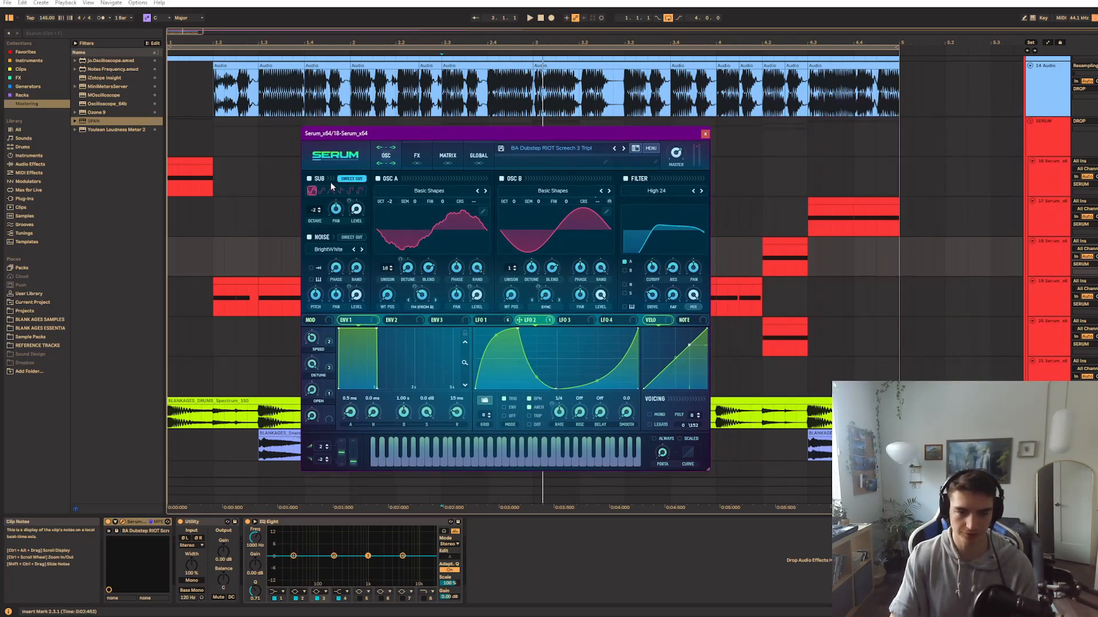
left_click(476, 317)
left_click(705, 135)
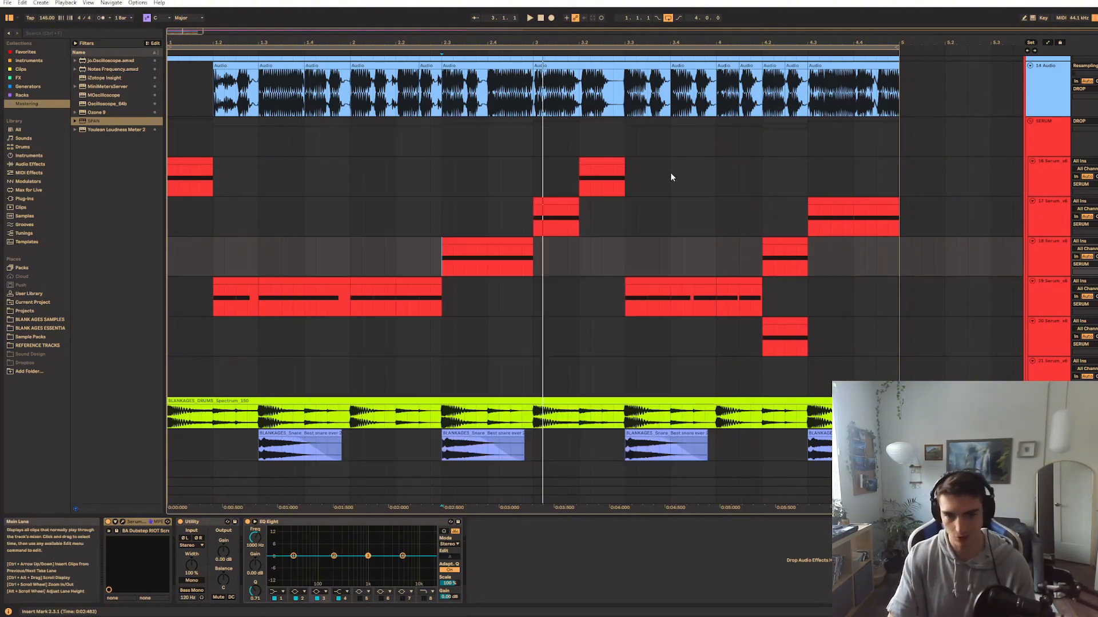
left_click(123, 522)
key("space")
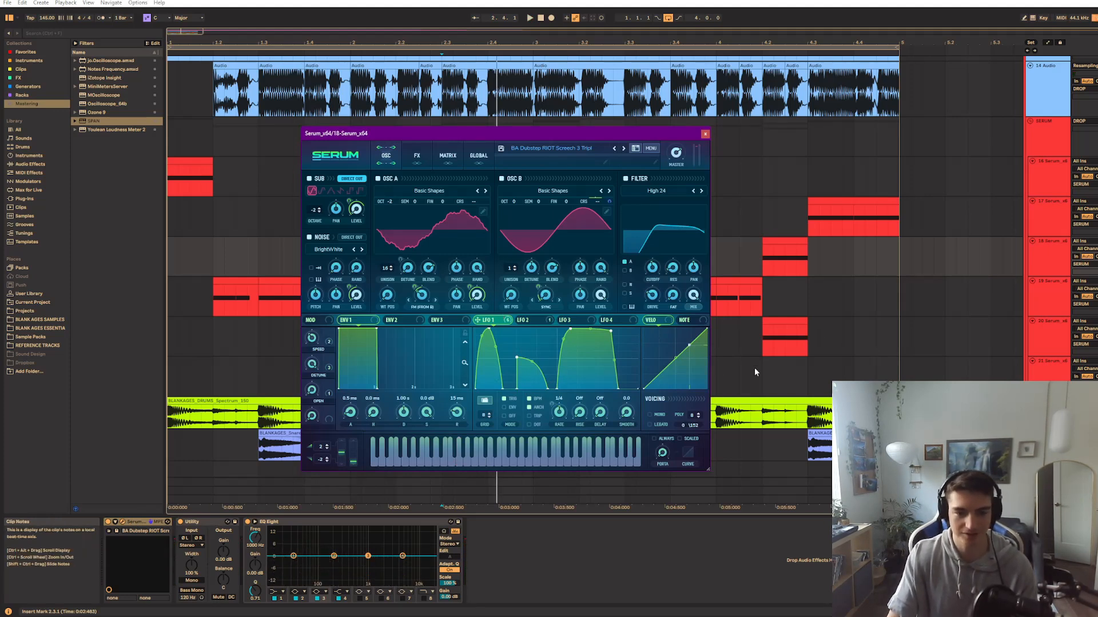
Load the user shape Dubstep Supa Flow into LFO 1 with a 1/2 rate
left_click(485, 401)
mouse_move(524, 433)
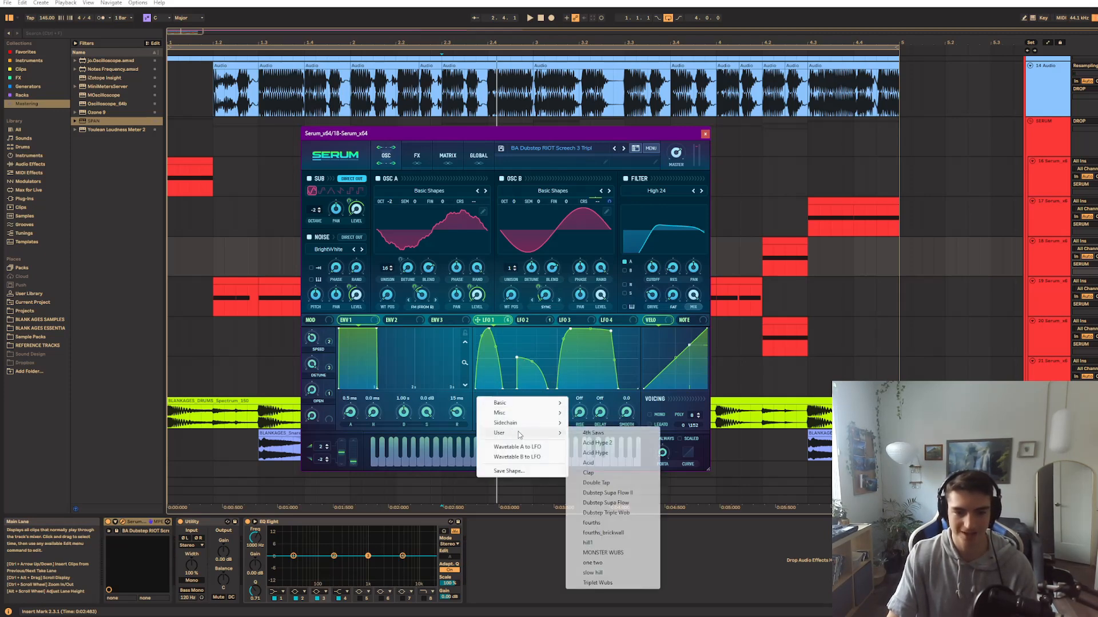
left_click(605, 502)
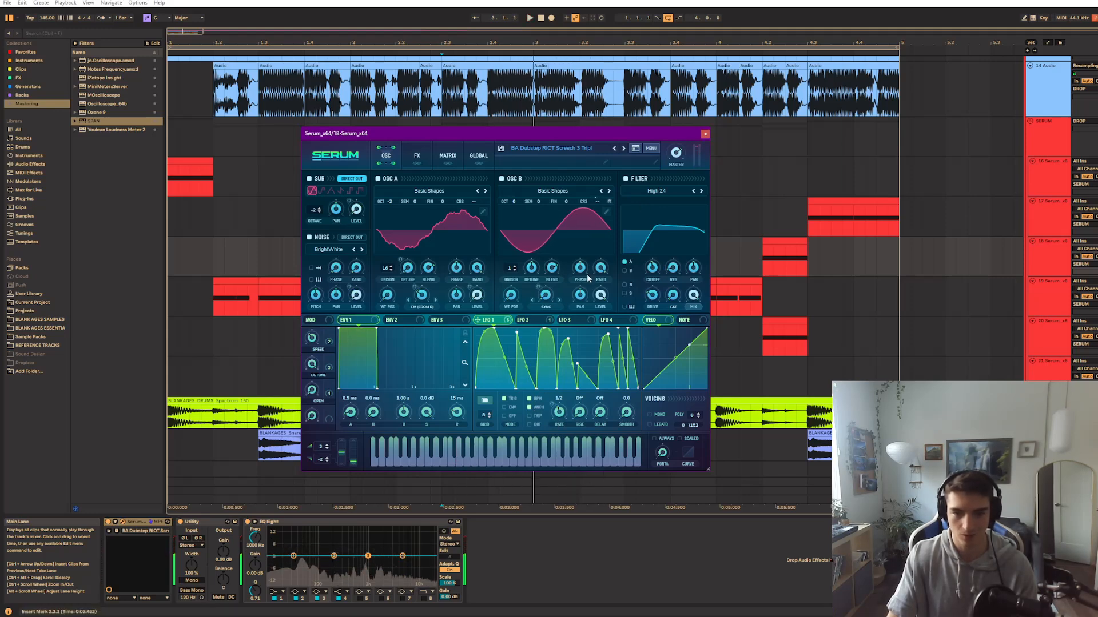
Move the patch window away from track 18's clip and audition the bass with the new LFO 1 shape
left_click_drag(614, 136, 947, 144)
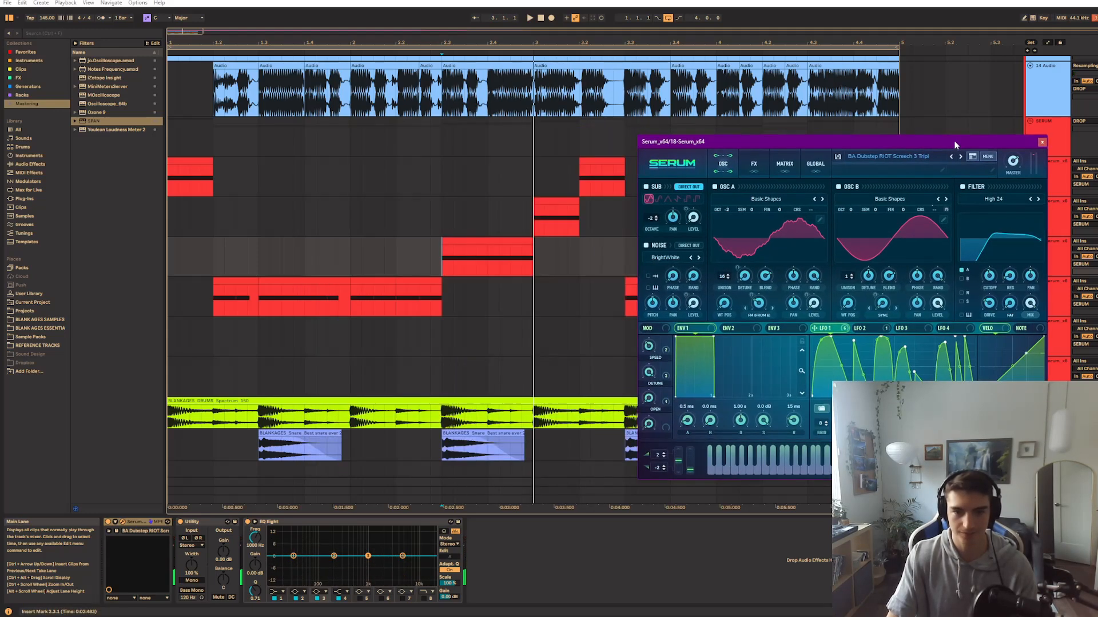
left_click(803, 470)
key("space")
key("space")
left_click(778, 454)
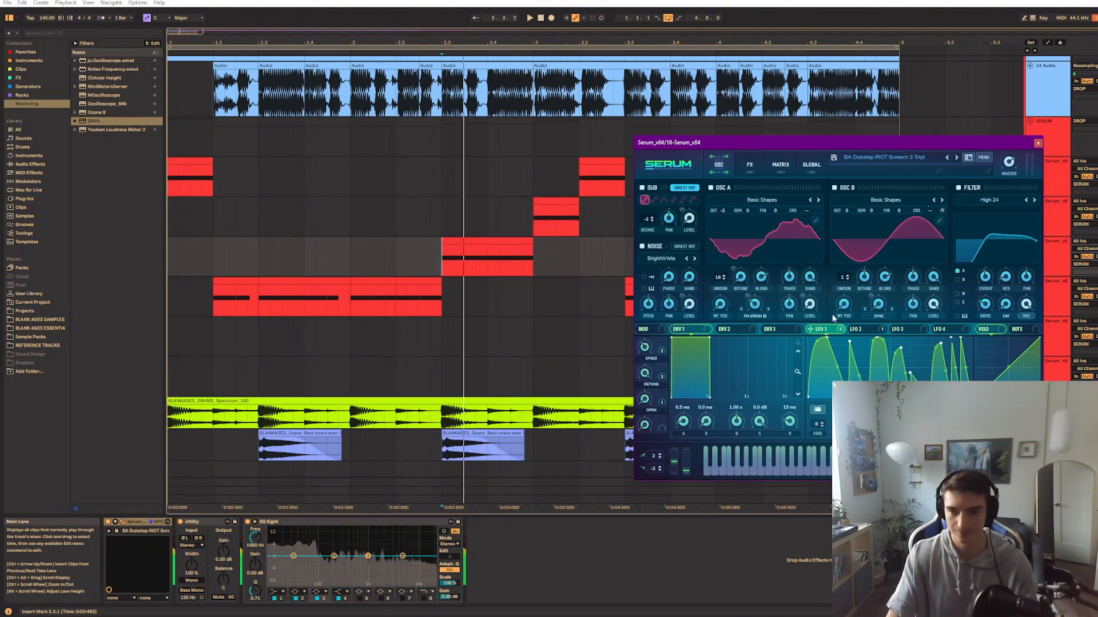
Move track 18's patch window aside and load the user shape Dubstep Triple Wob into LFO 1
left_click_drag(733, 143, 540, 160)
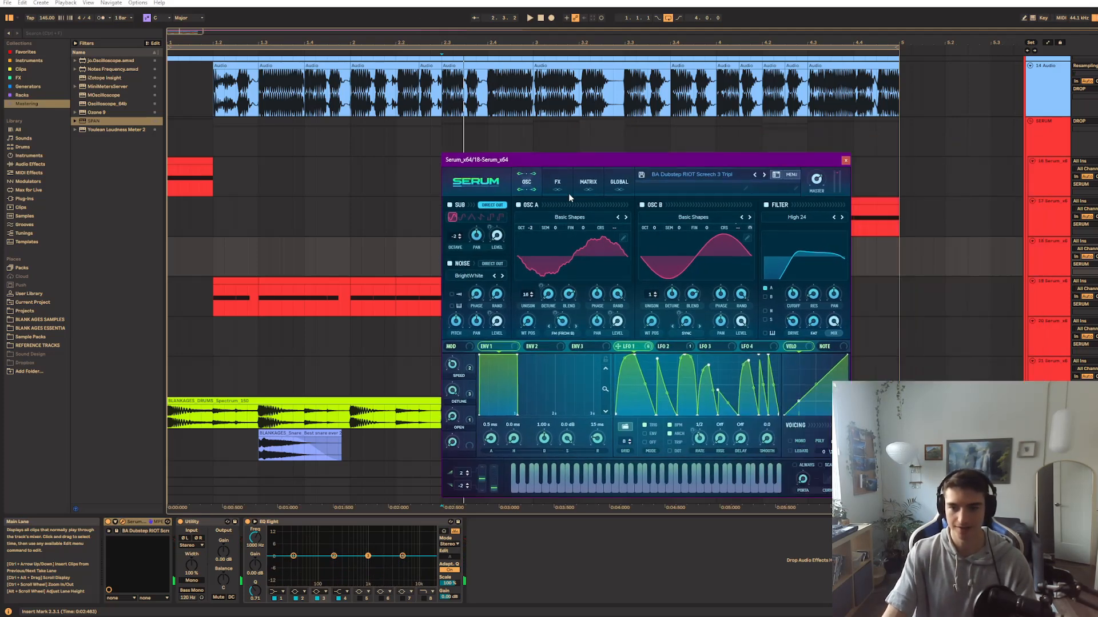
left_click(627, 428)
mouse_move(663, 459)
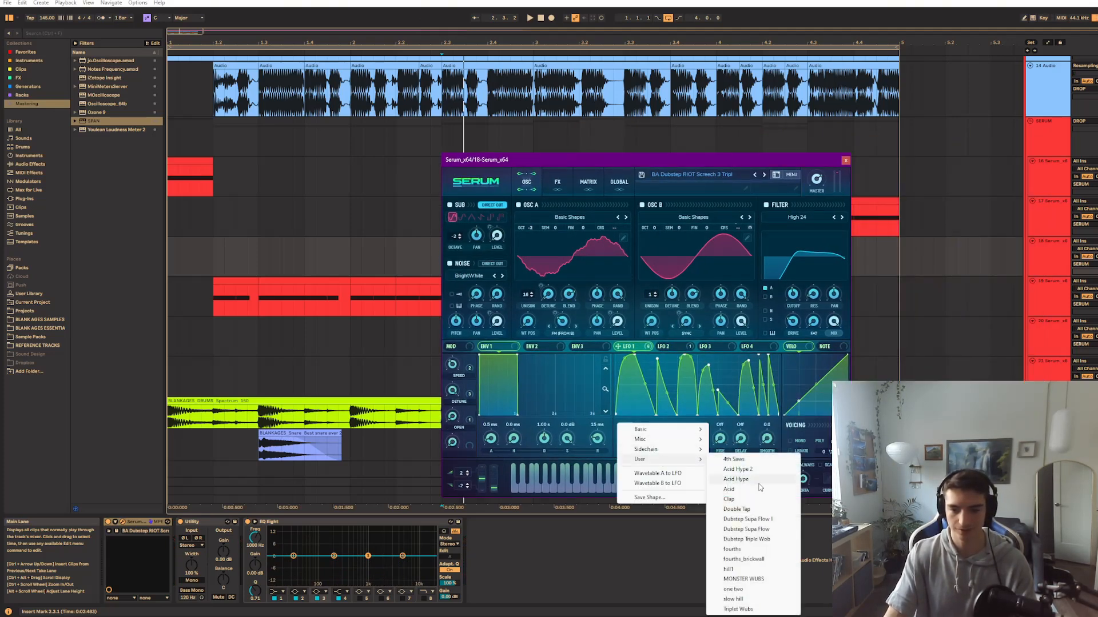
left_click(749, 542)
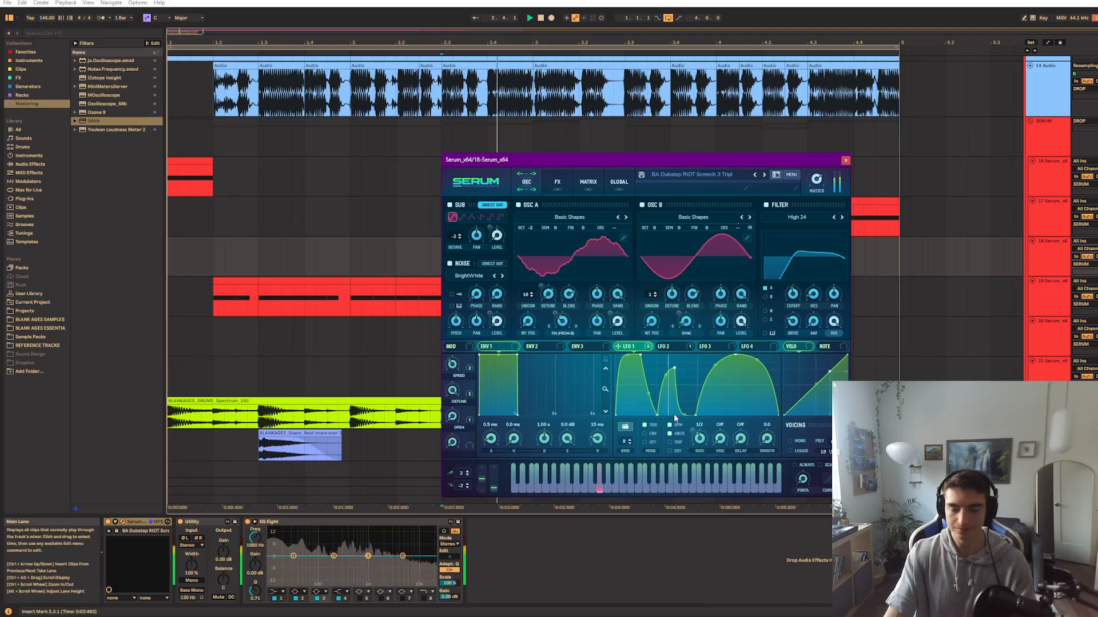
Set LFO 1's rate to 1/4 while auditioning the bass, and close the patch window
key("space")
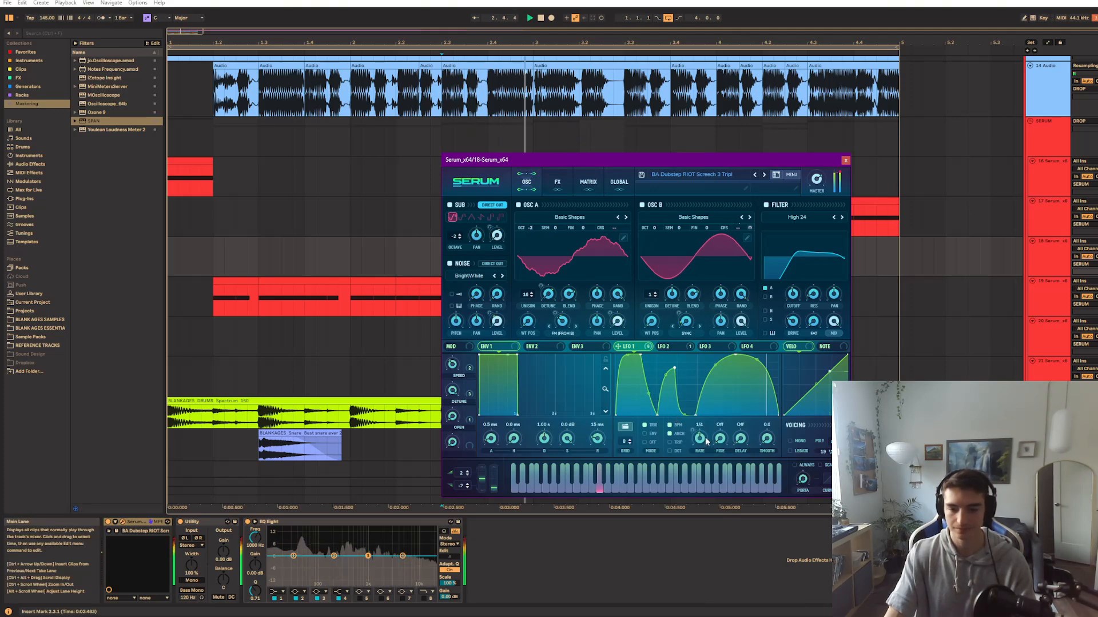
key("space")
left_click_drag(703, 440, 680, 378)
key("space")
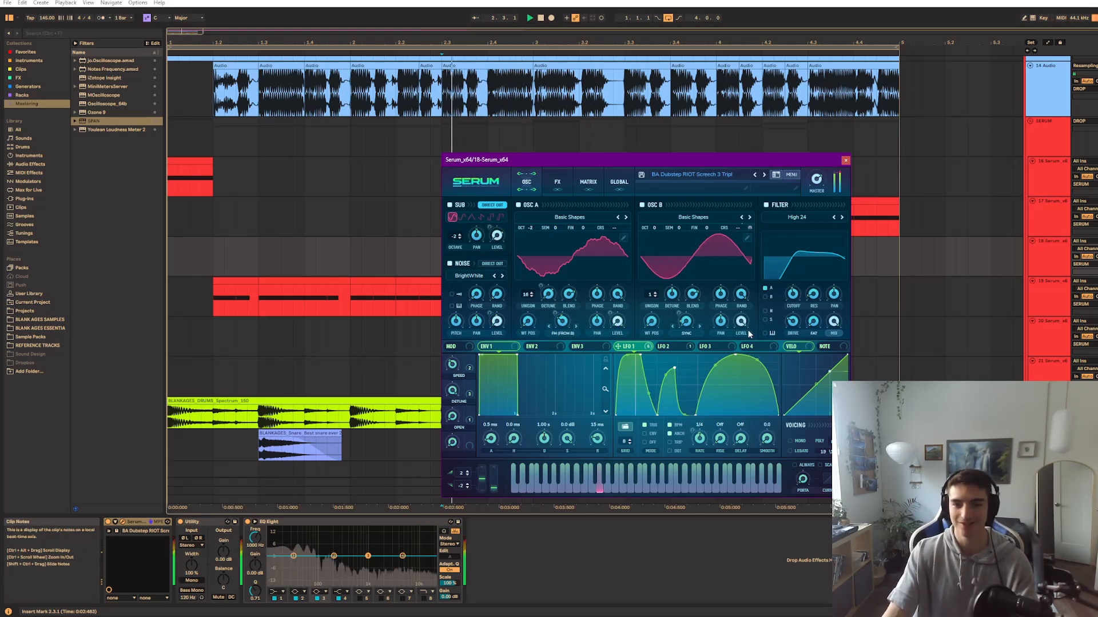
left_click(845, 160)
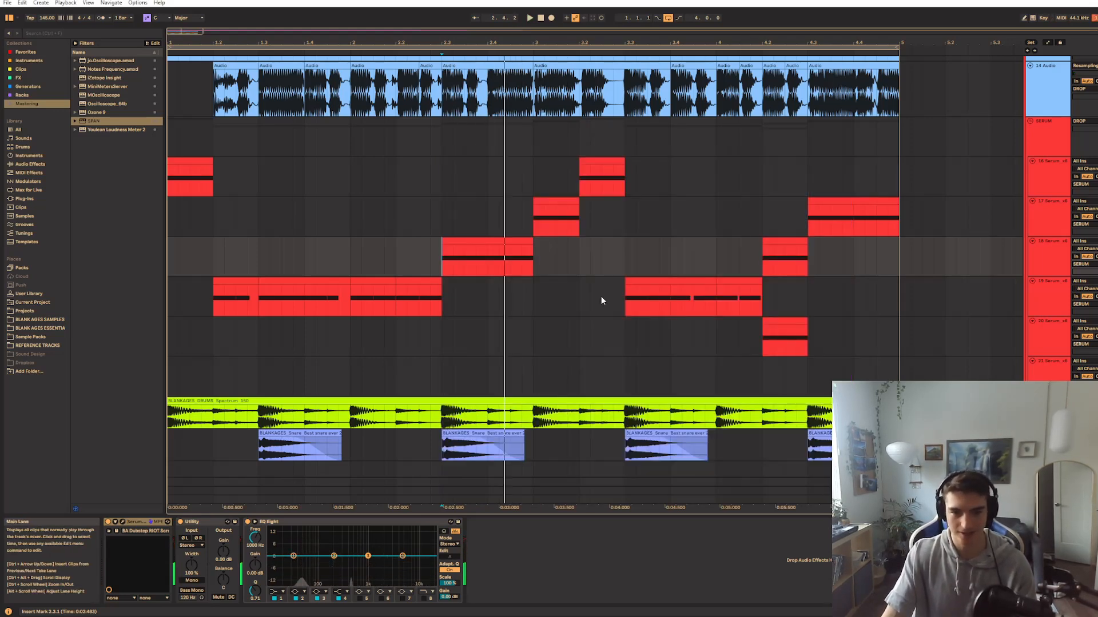
Audition track 19's bass clip from 3.3 and the clips on tracks 18 and 20 at 4.2
left_click(638, 298)
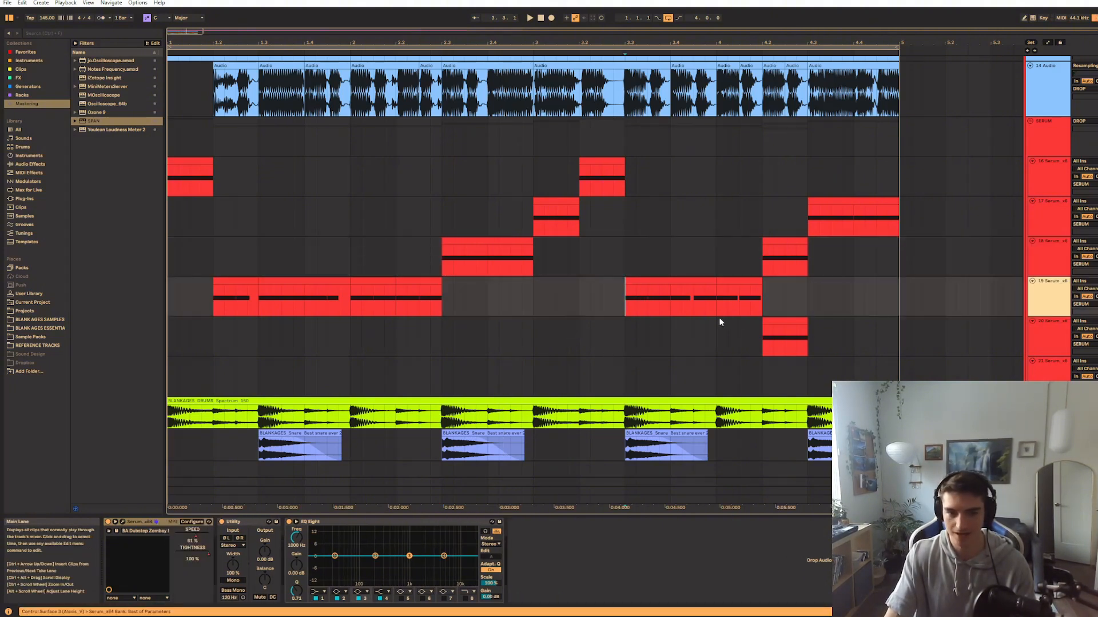
key("space")
left_click(764, 336)
left_click(766, 259)
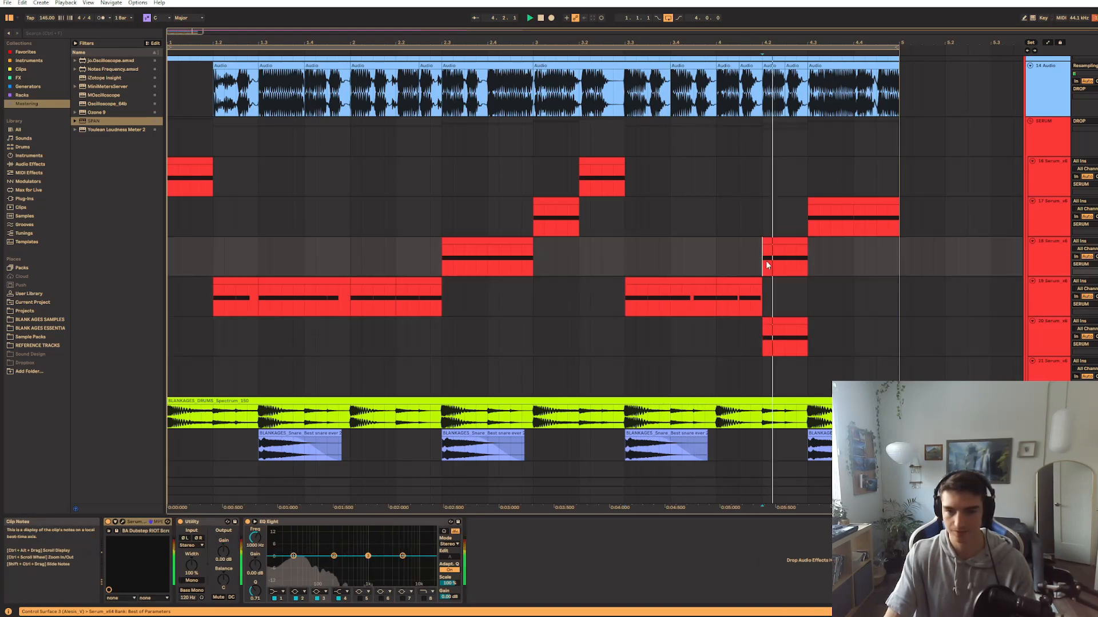
left_click(761, 341)
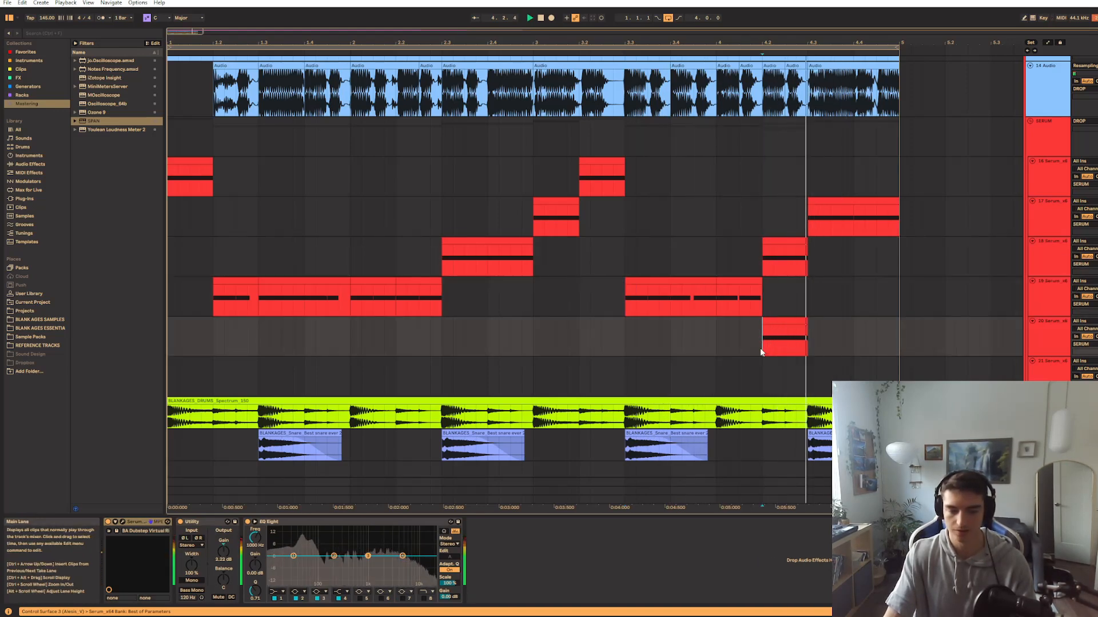
Play the ILLENIUM and Virtual Riot remix reference track from around 1.3.3
scroll(199, 226, "up", 5)
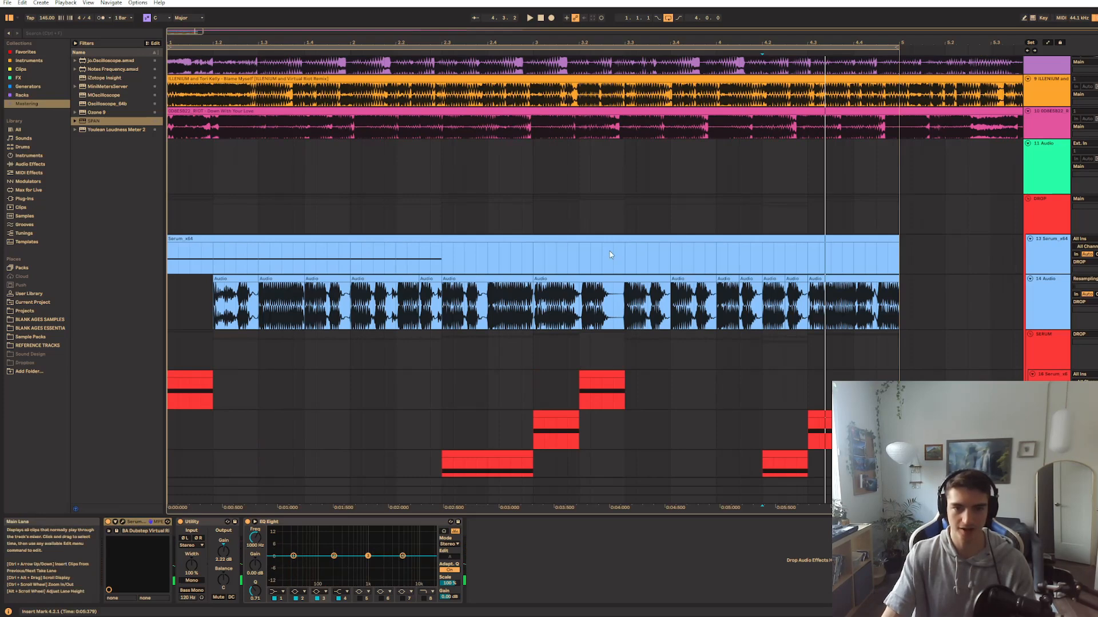
left_click(366, 190)
left_click(281, 201)
key("space")
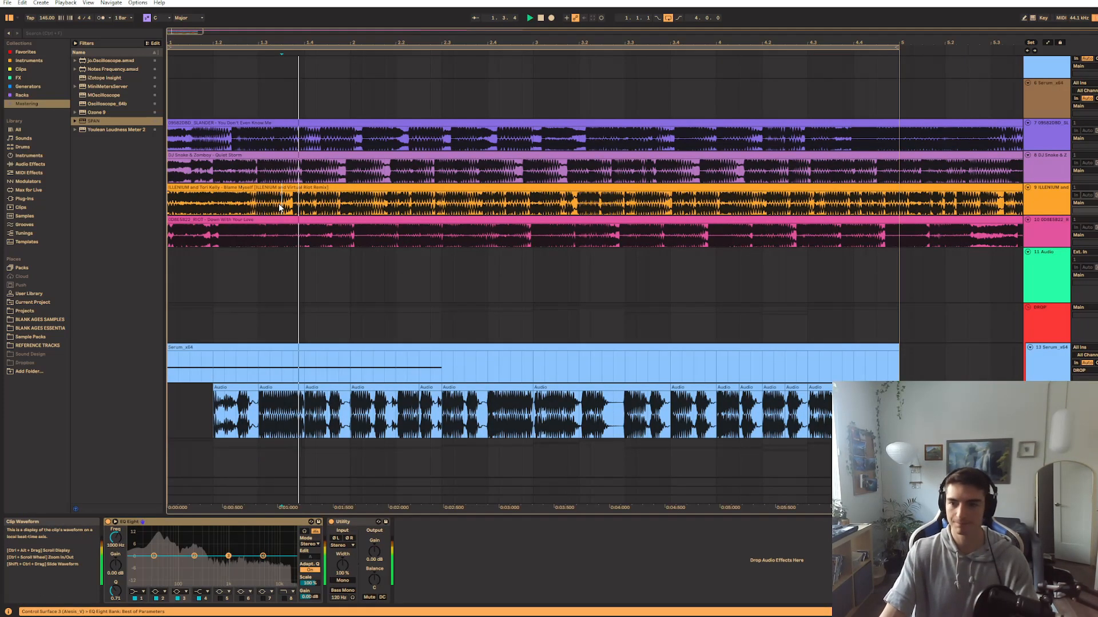
Audition track 20's bass clip from 4.2 and open its Serum patch window
scroll(693, 404, "down", 5)
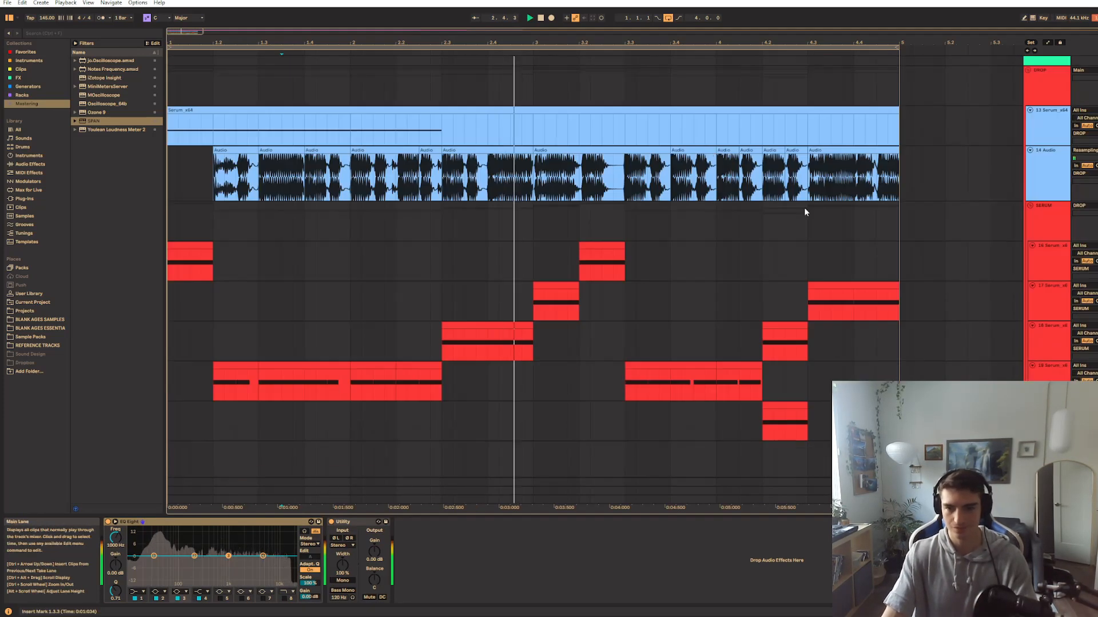
scroll(772, 400, "down", 3)
left_click(762, 338)
key("space")
key("space")
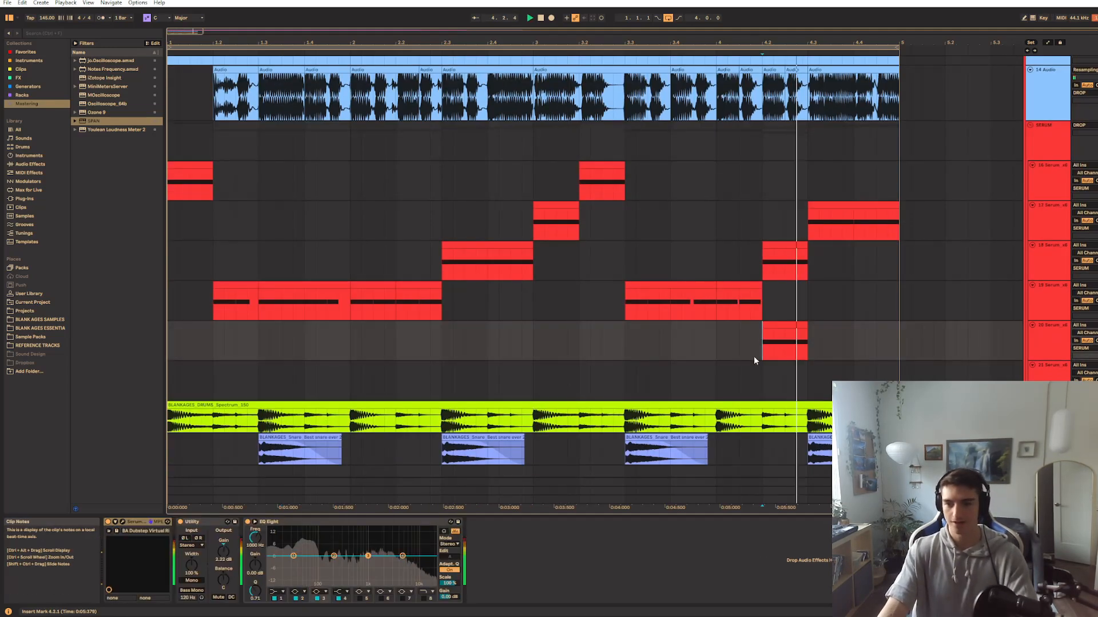
left_click(123, 522)
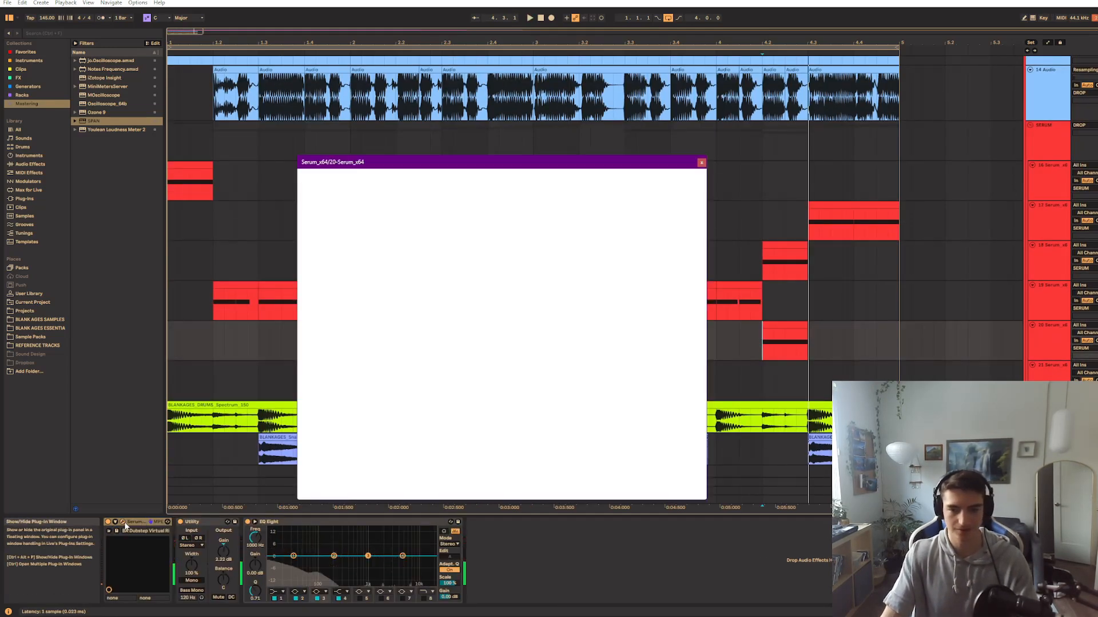
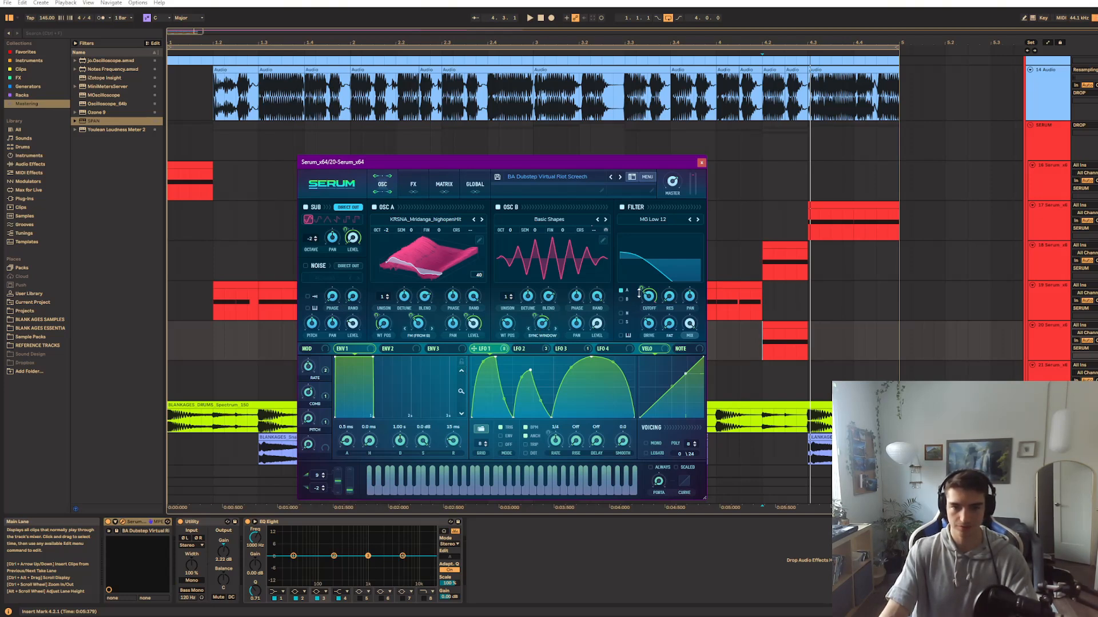
Inspect LFO 2's shape and modulation destinations and the Combs filter effect while auditioning the bass with the COMB macro
left_click(521, 350)
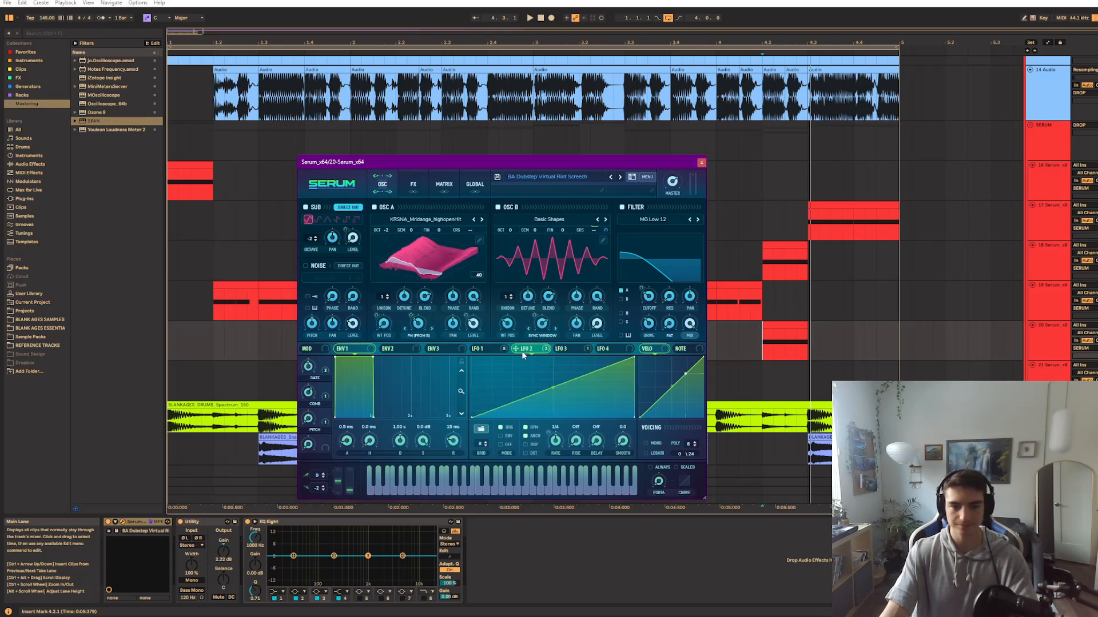
right_click(523, 351)
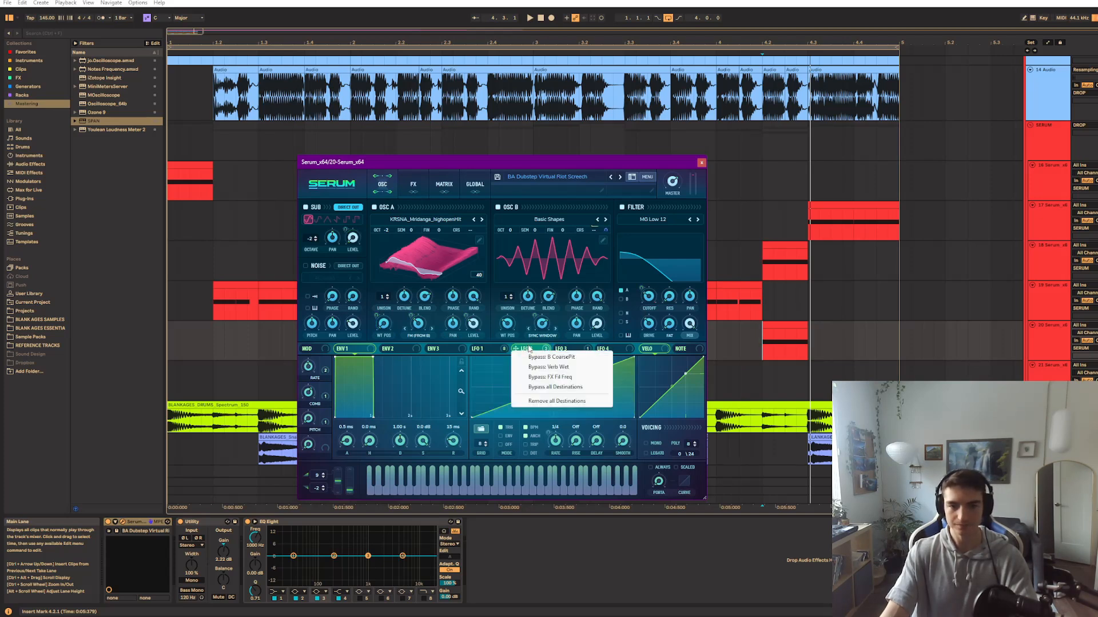
left_click(530, 348)
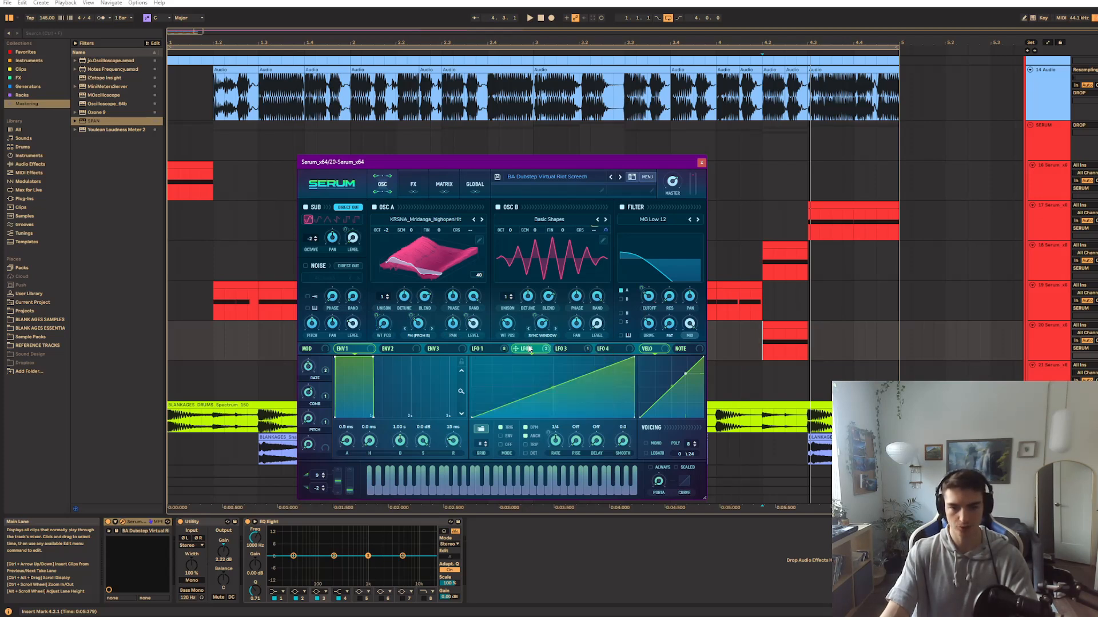
left_click(415, 184)
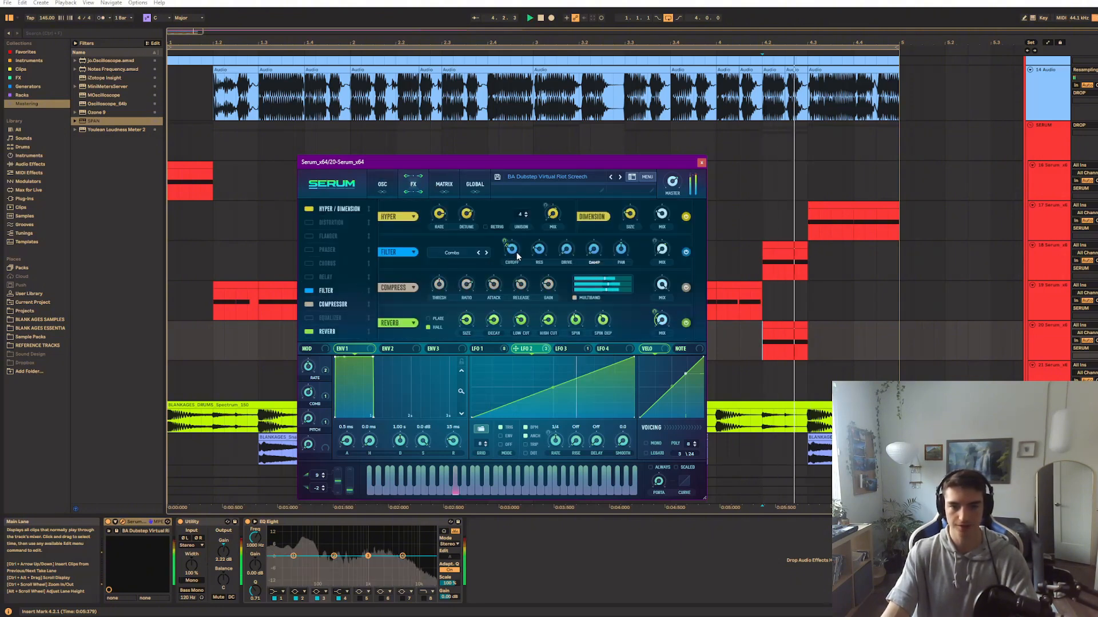
left_click(310, 392)
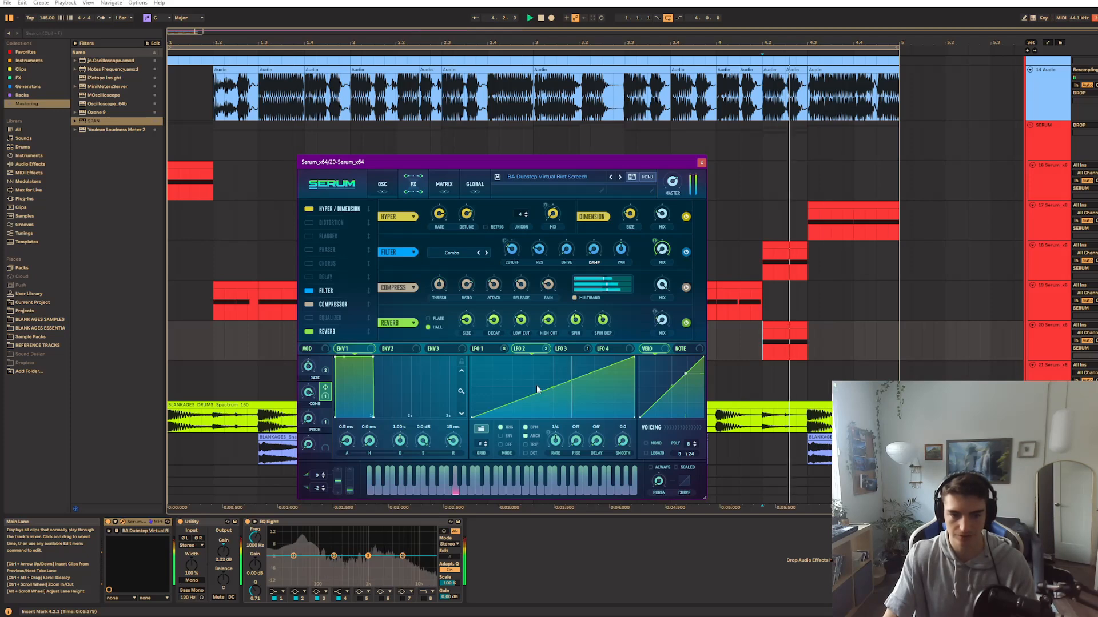
Inspect LFO 3's shape and modulation destinations, and play the bass
left_click(567, 349)
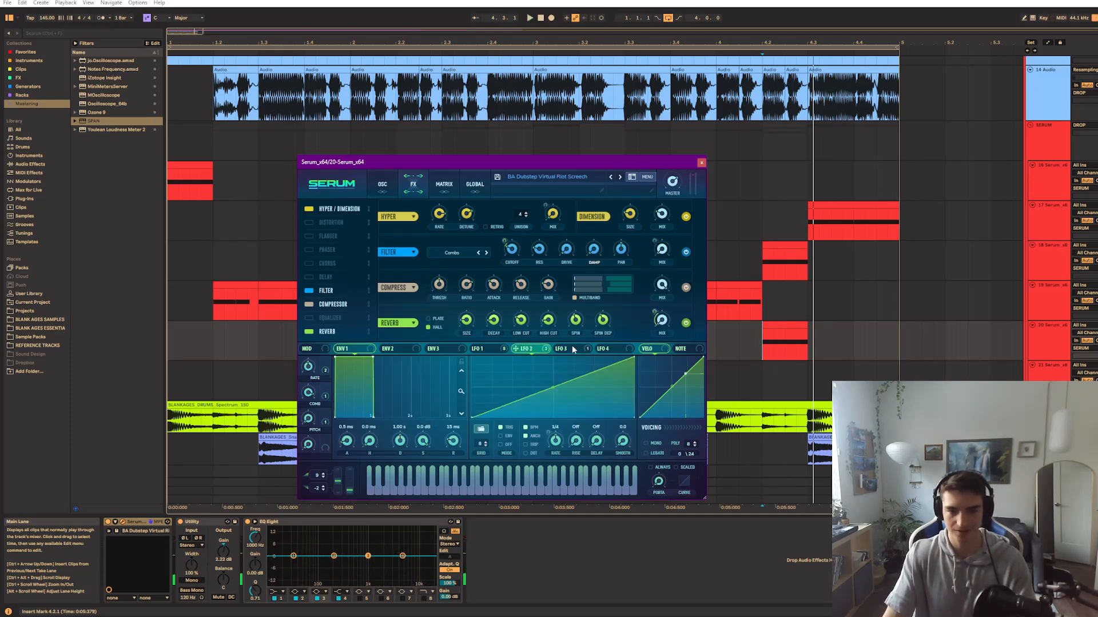
left_click(544, 350)
left_click(568, 349)
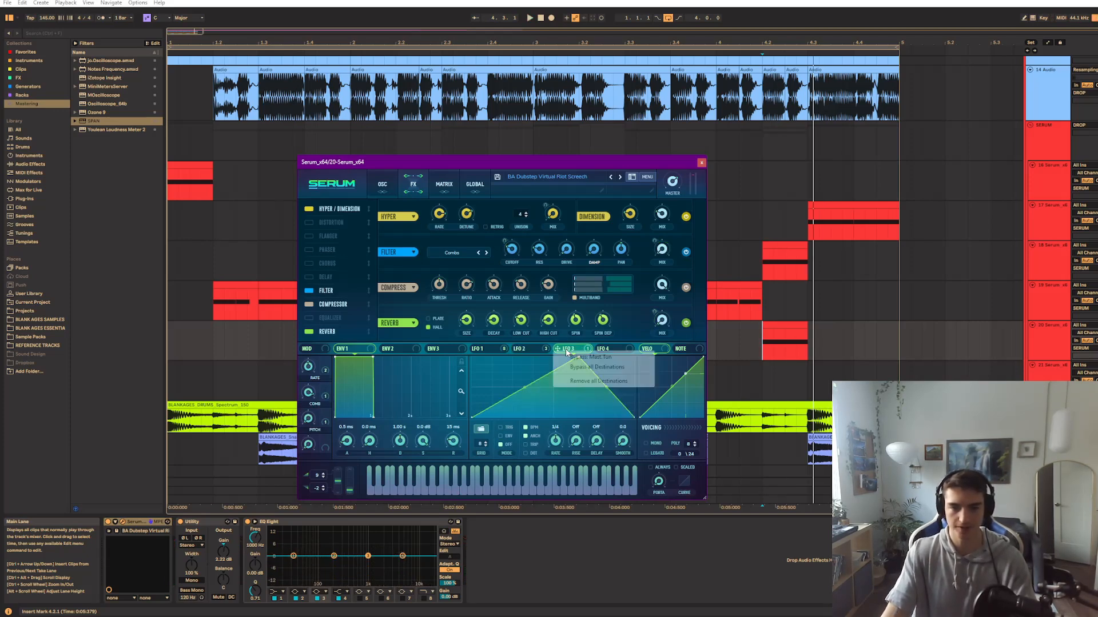
key("space")
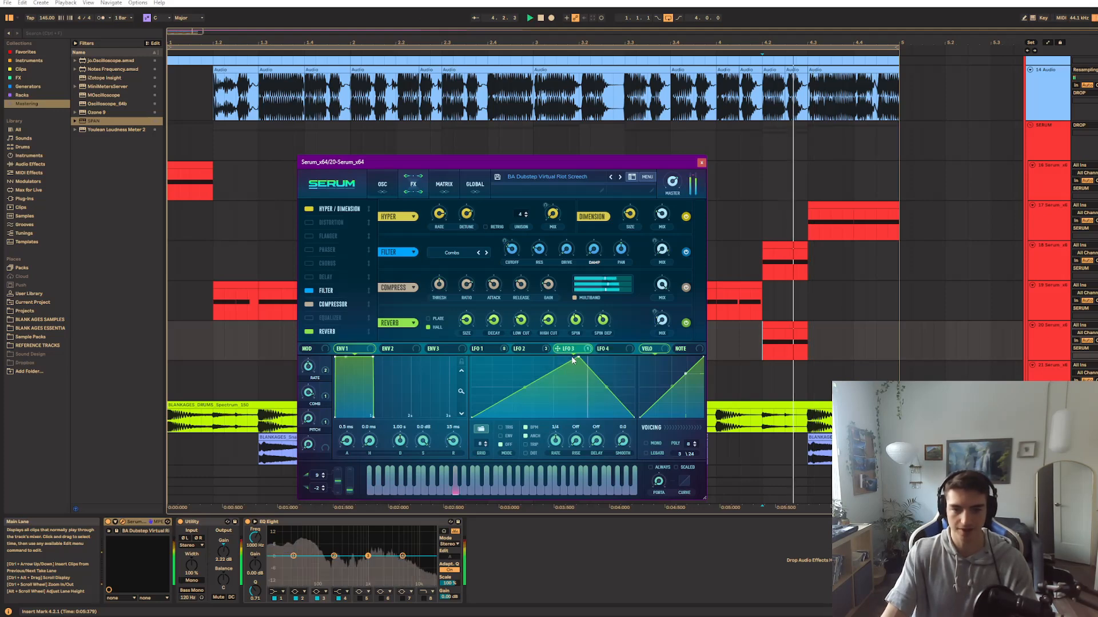
Check LFO 3's Mast.Tun destination among the global options in the modulation matrix, and return to the oscillator page
left_click(444, 184)
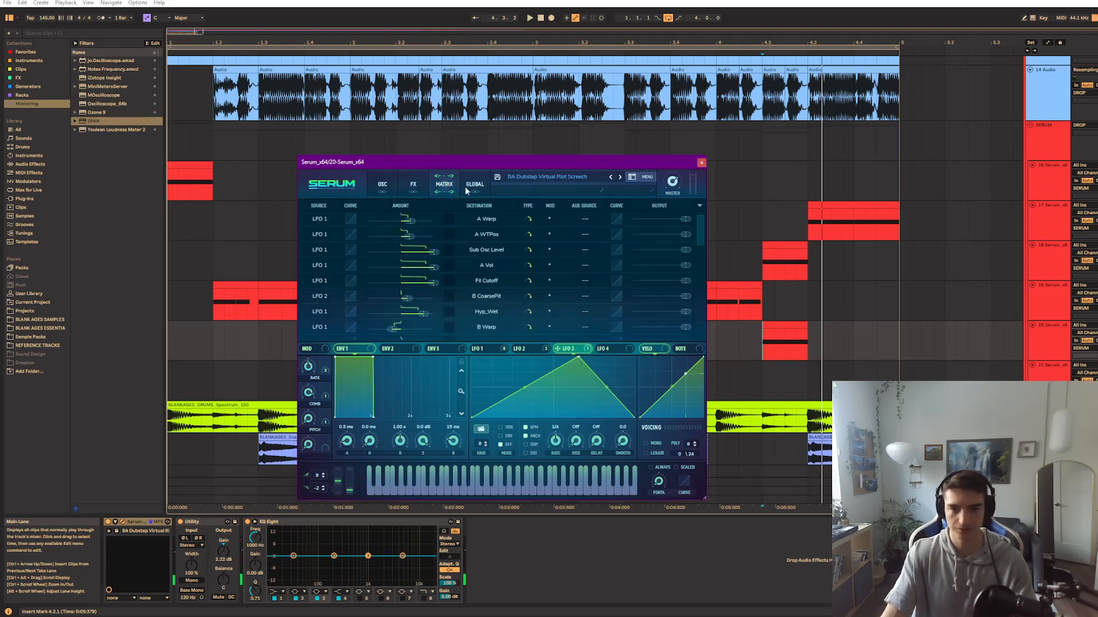
left_click_drag(699, 239, 710, 269)
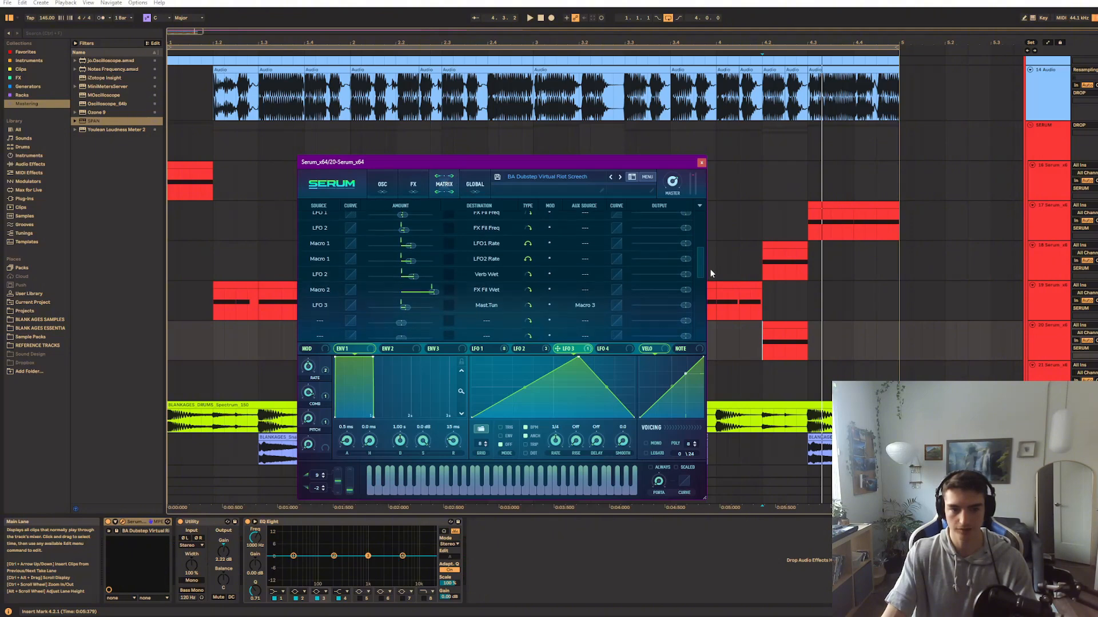
left_click(496, 306)
mouse_move(496, 388)
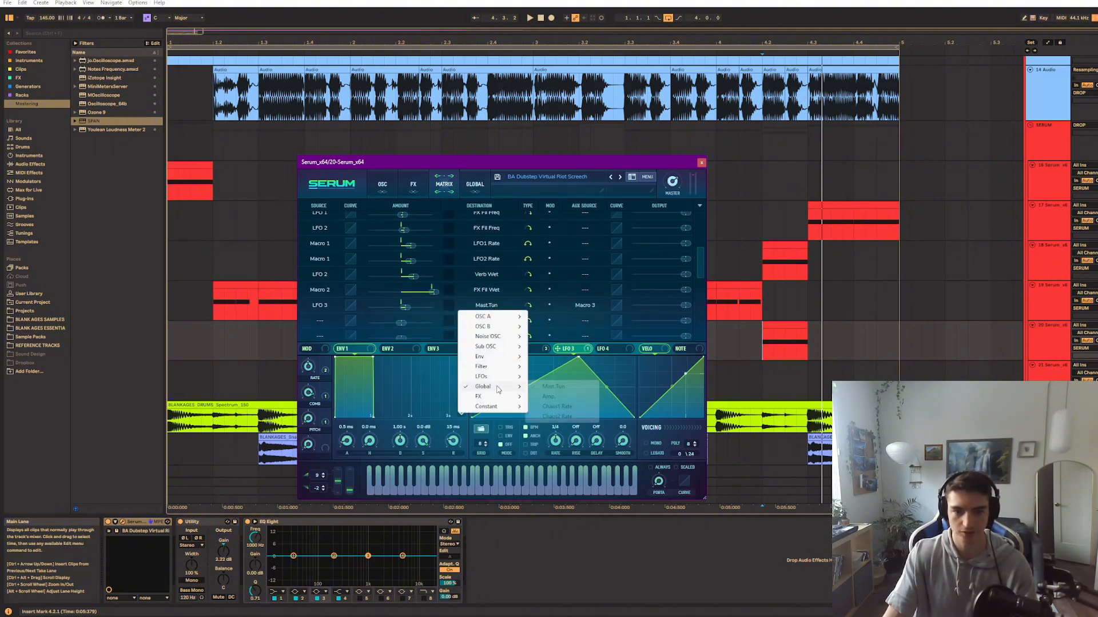
left_click(380, 187)
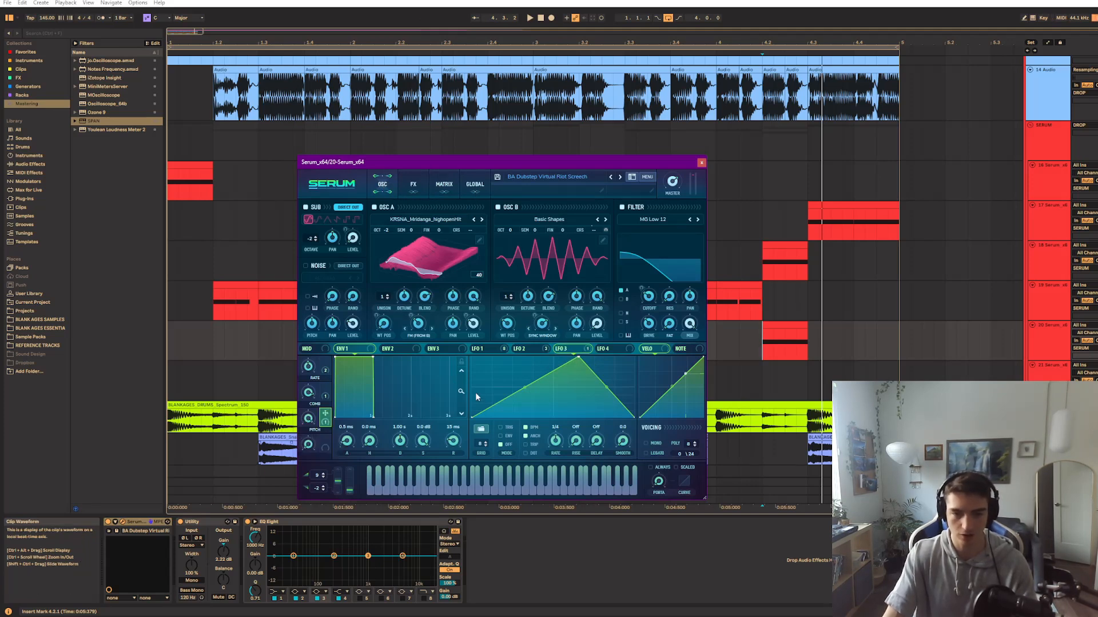
Turn down the PITCH macro while repeatedly auditioning the bass
key("space")
key("space")
key("space")
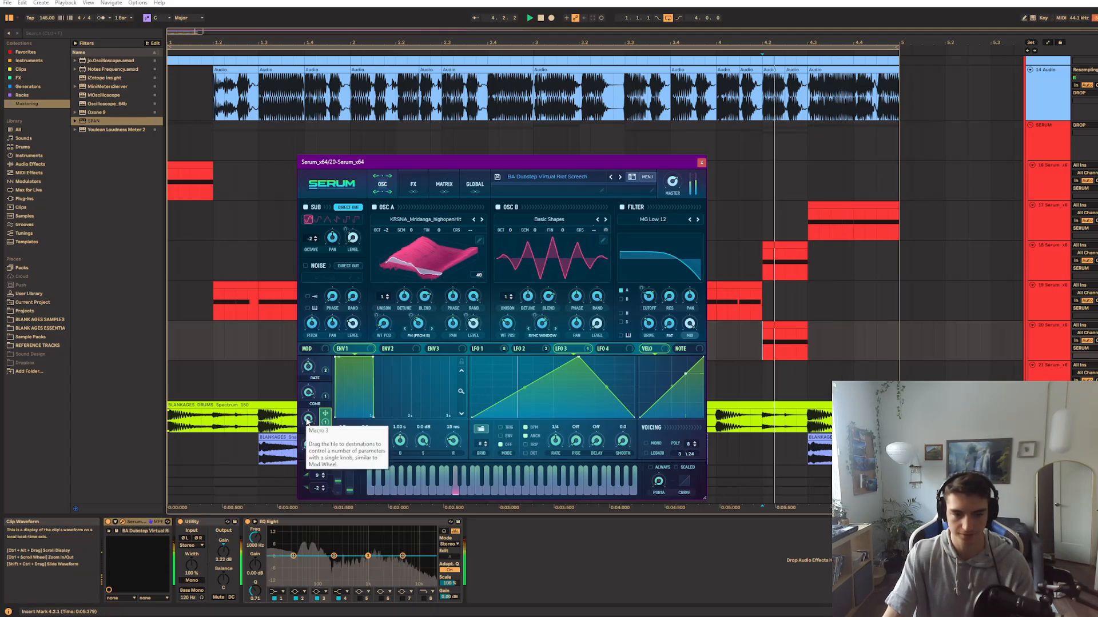
key("space")
key("space")
left_click_drag(309, 418, 286, 516)
key("space")
key("space")
key("space")
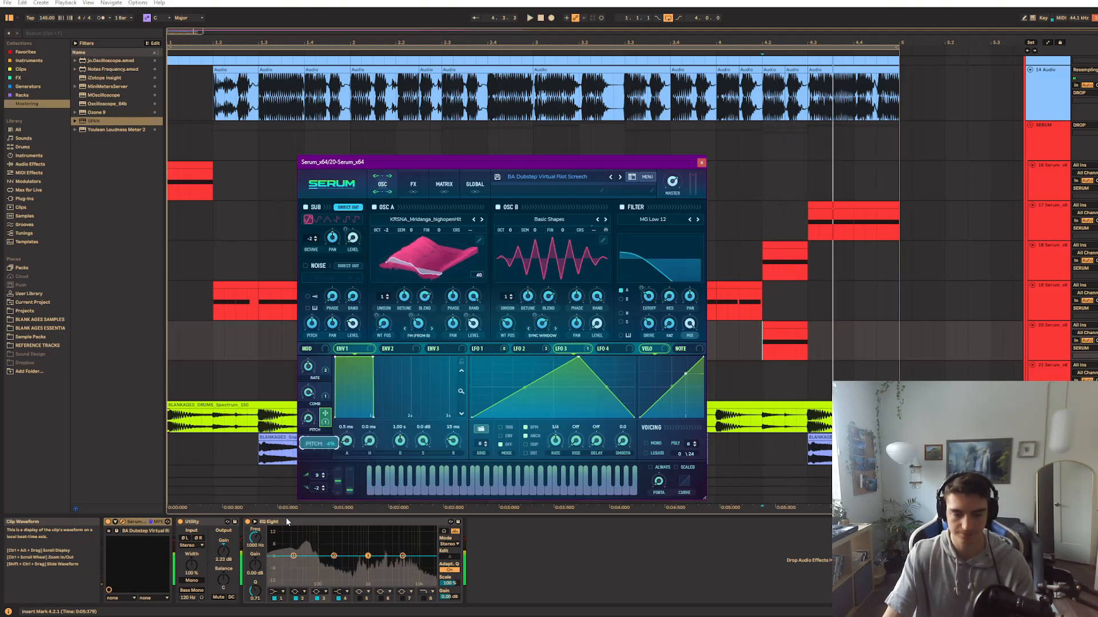
key("space")
key("space")
Review LFO 1's shape, the RATE macro's targets and the octave settings of both oscillators
left_click(500, 348)
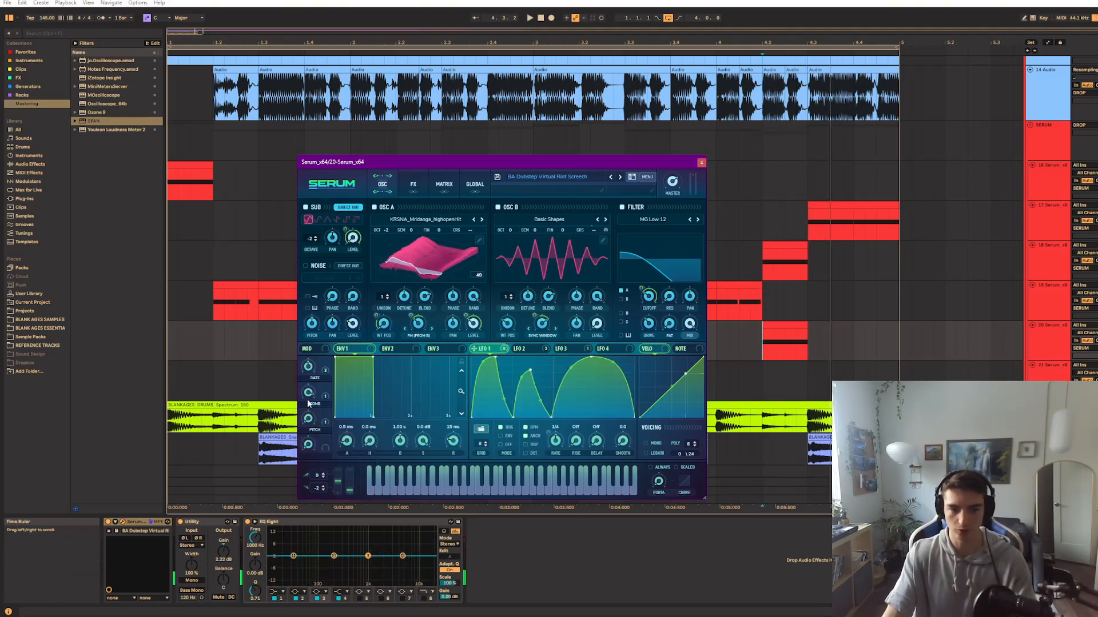
left_click_drag(326, 368, 325, 365)
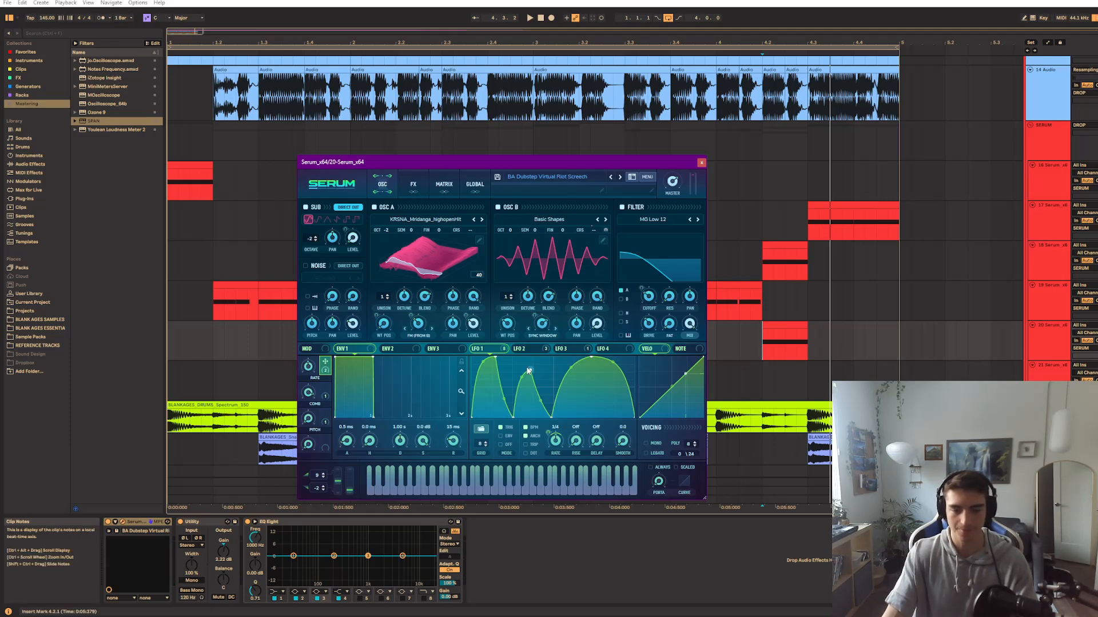
key("space")
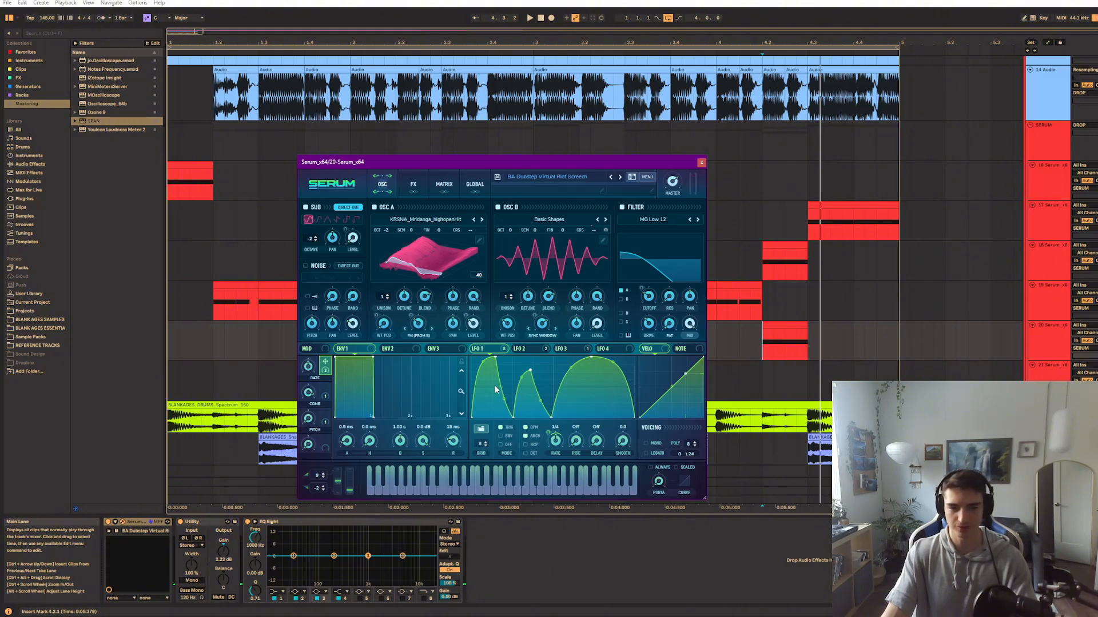
left_click_drag(510, 230, 526, 246)
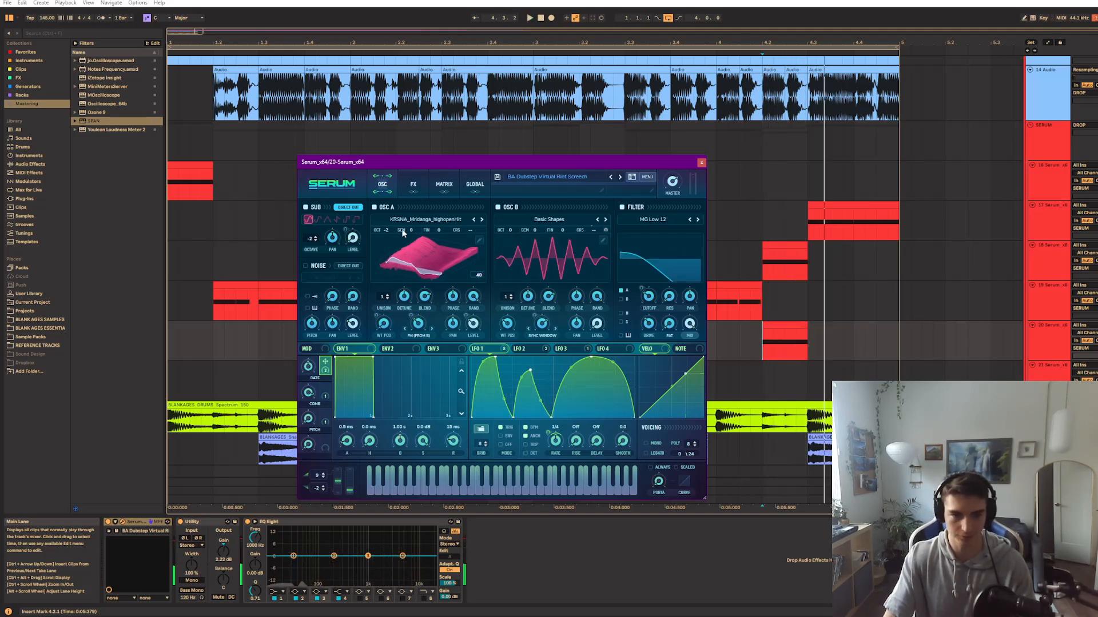
mouse_move(386, 235)
left_mouse_down()
mouse_move(384, 246)
mouse_move(401, 217)
mouse_move(397, 236)
left_mouse_up()
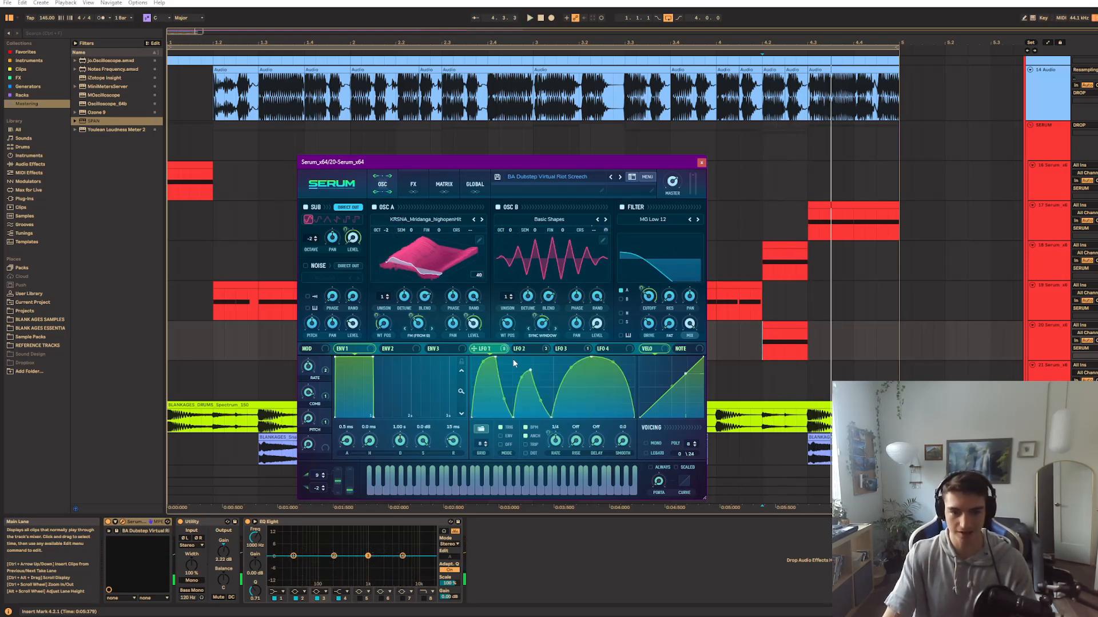
Compare LFO 2's ramp with LFO 1's shape, and close the Serum patch window
left_click(542, 350)
mouse_move(634, 360)
left_mouse_down()
mouse_move(503, 362)
mouse_move(520, 393)
mouse_move(634, 359)
left_mouse_up()
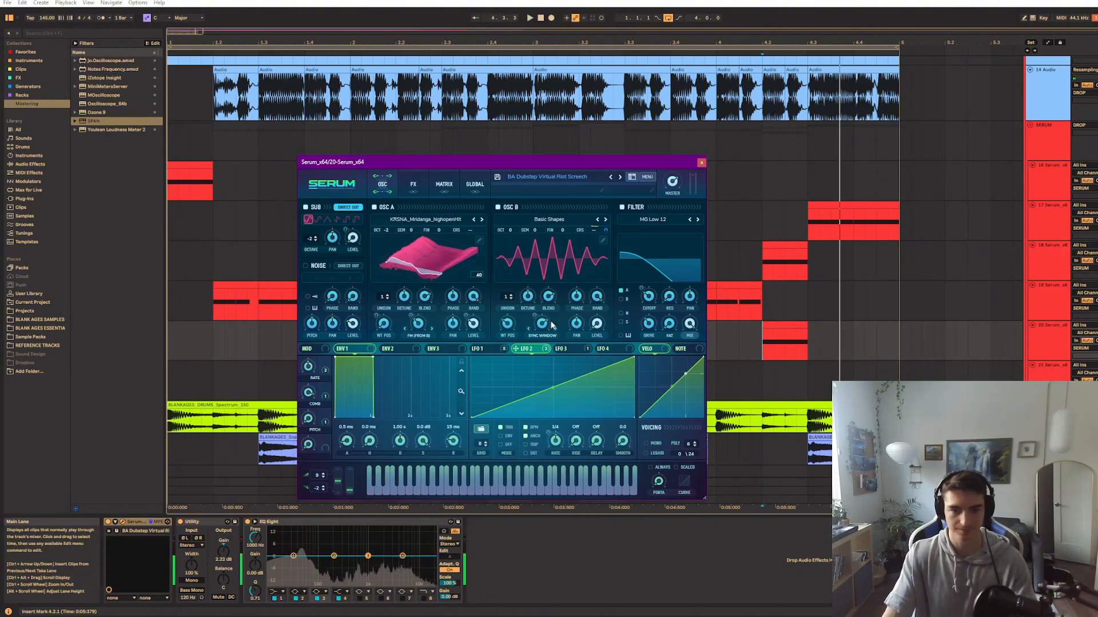
left_click(480, 350)
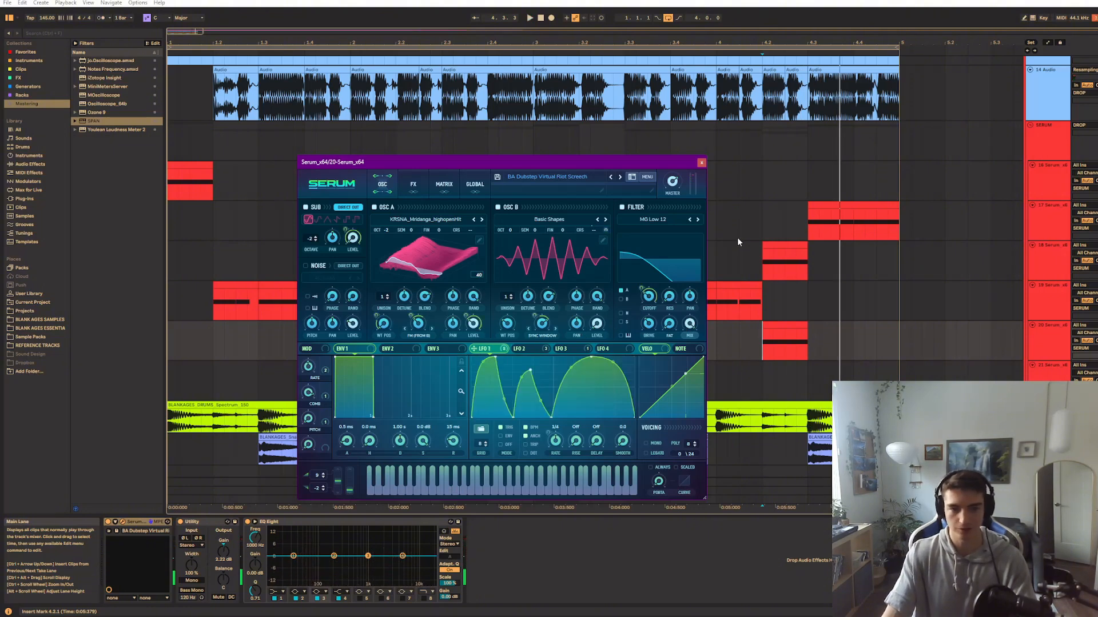
left_click(701, 163)
Select the SERUM group and play the whole drop from the start through to its end
scroll(646, 211, "down", 1)
left_click(613, 238)
scroll(617, 246, "down", 3)
left_click_drag(635, 265, 648, 298)
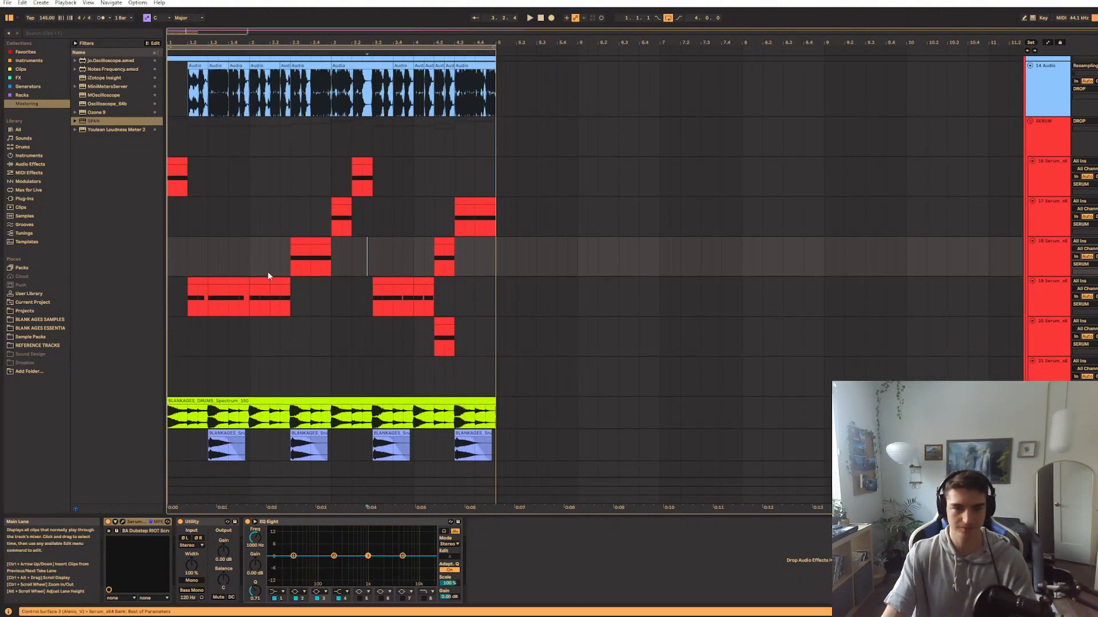
scroll(245, 270, "up", 3)
left_click_drag(524, 207, 614, 323)
scroll(614, 323, "down", 3)
left_click(1045, 186)
key("space")
scroll(228, 288, "up", 3)
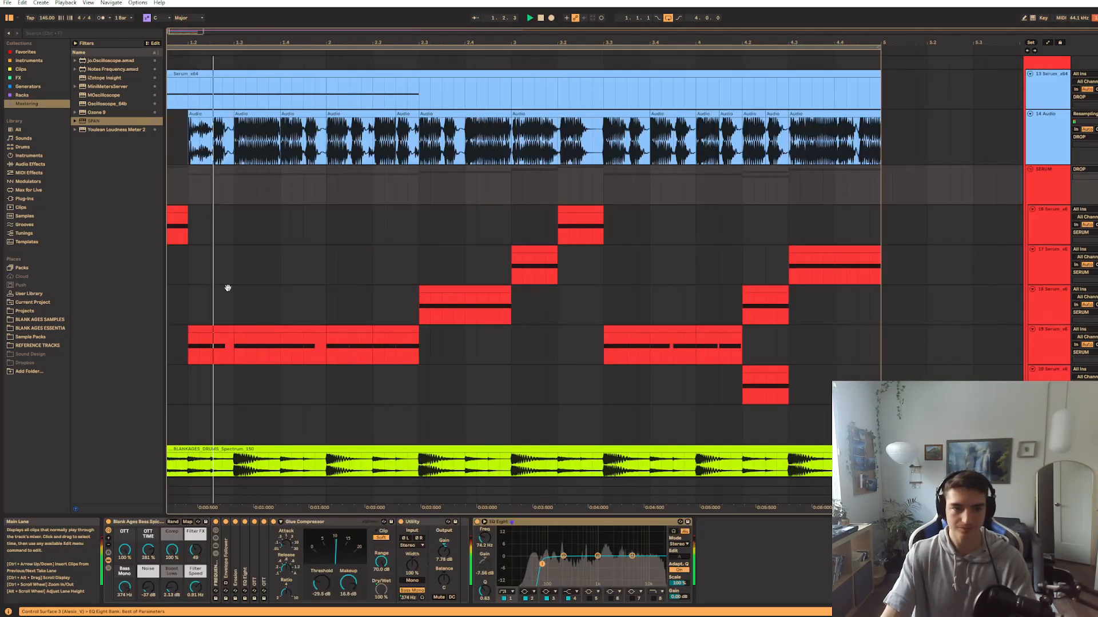
scroll(227, 288, "up", 1)
scroll(444, 395, "down", 4)
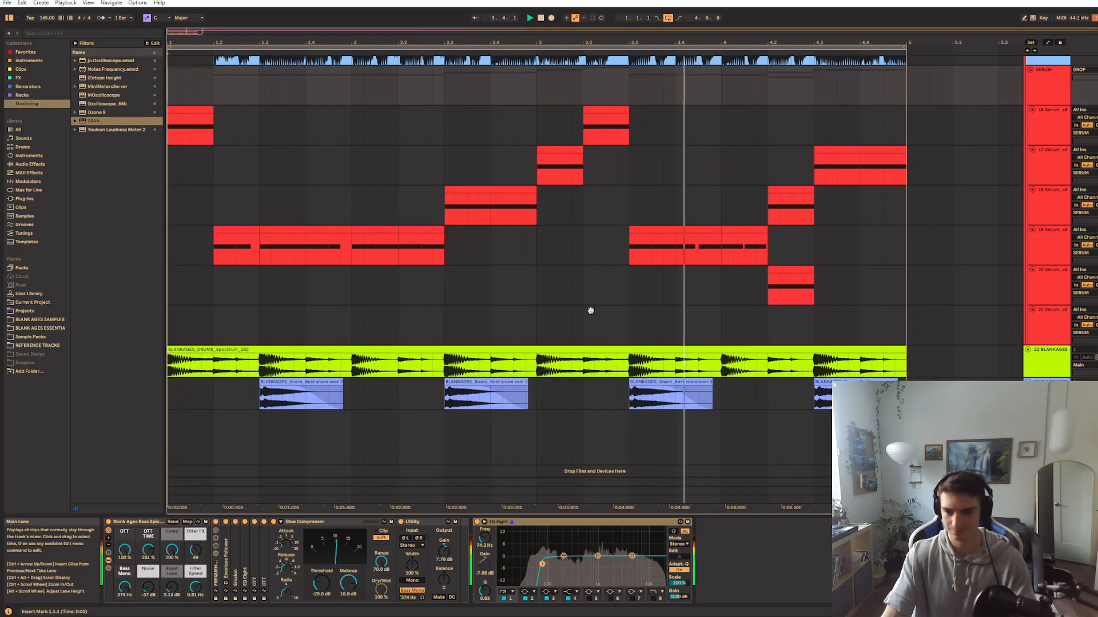
scroll(669, 292, "down", 1)
scroll(711, 399, "up", 5)
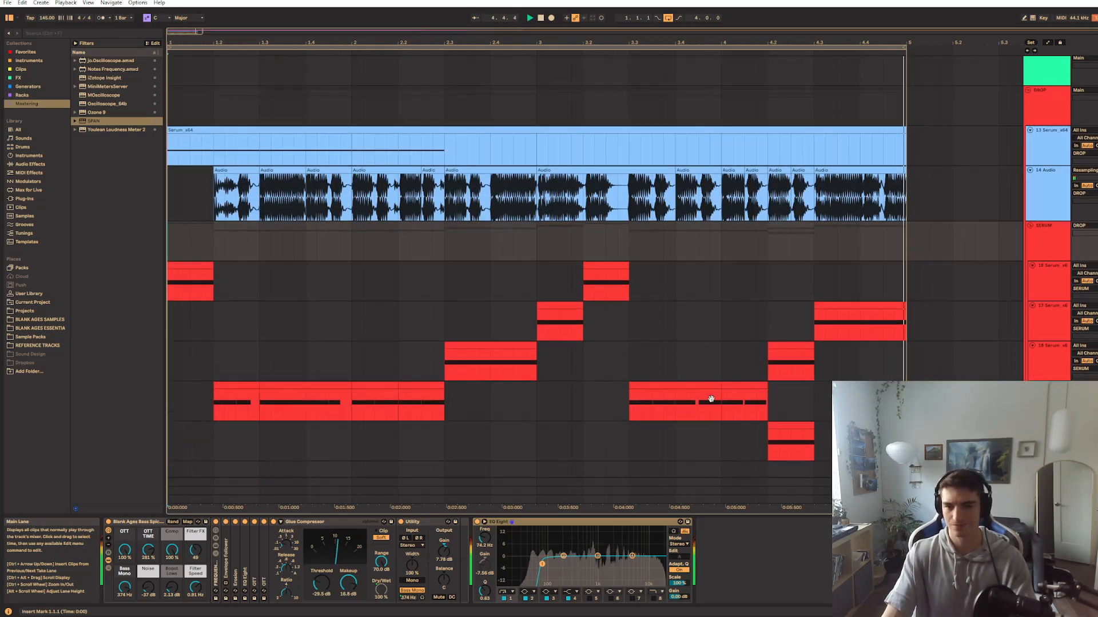
scroll(711, 399, "up", 3)
key("space")
scroll(594, 280, "down", 5)
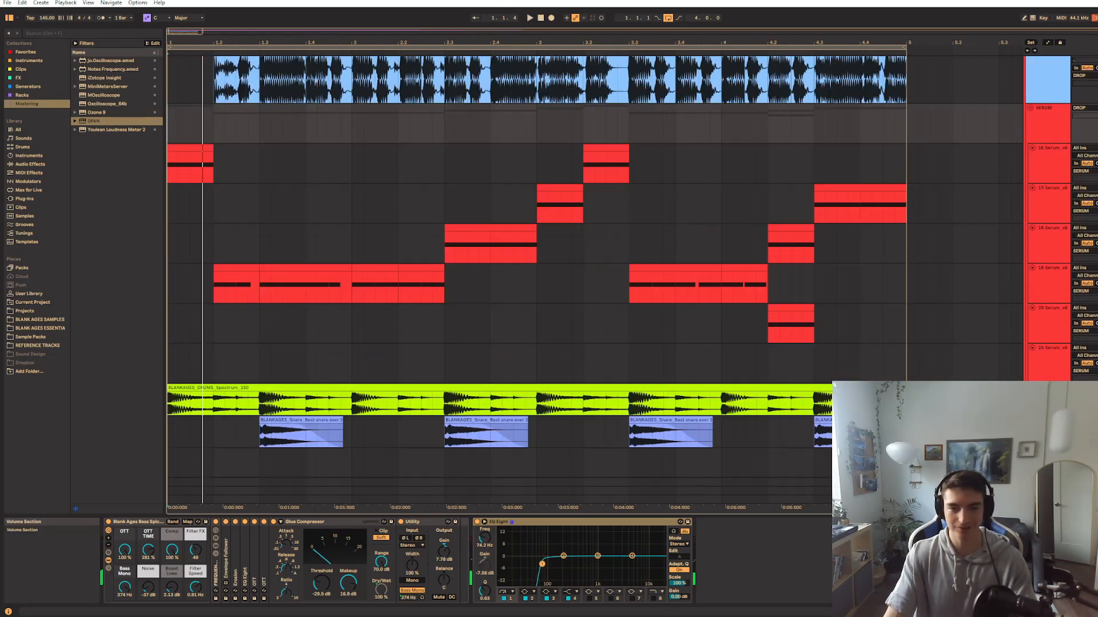
scroll(595, 280, "down", 2)
scroll(595, 280, "up", 5)
scroll(594, 280, "down", 3)
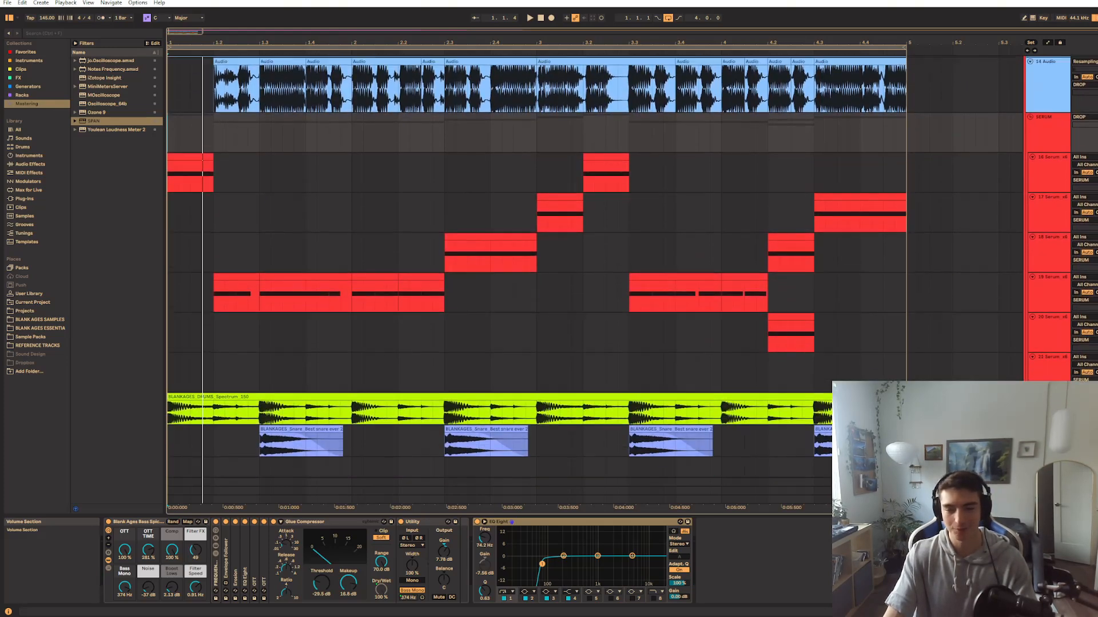
scroll(594, 280, "up", 1)
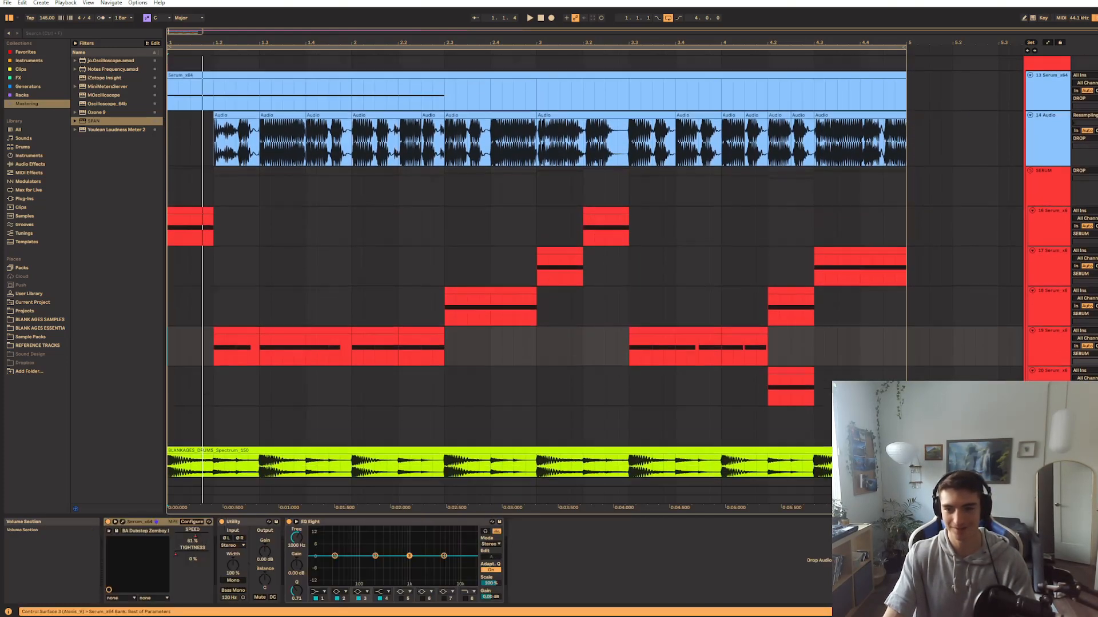
scroll(371, 184, "up", 1)
Play track 14's resampled audio from 1.2 and stop playback
left_click(372, 184)
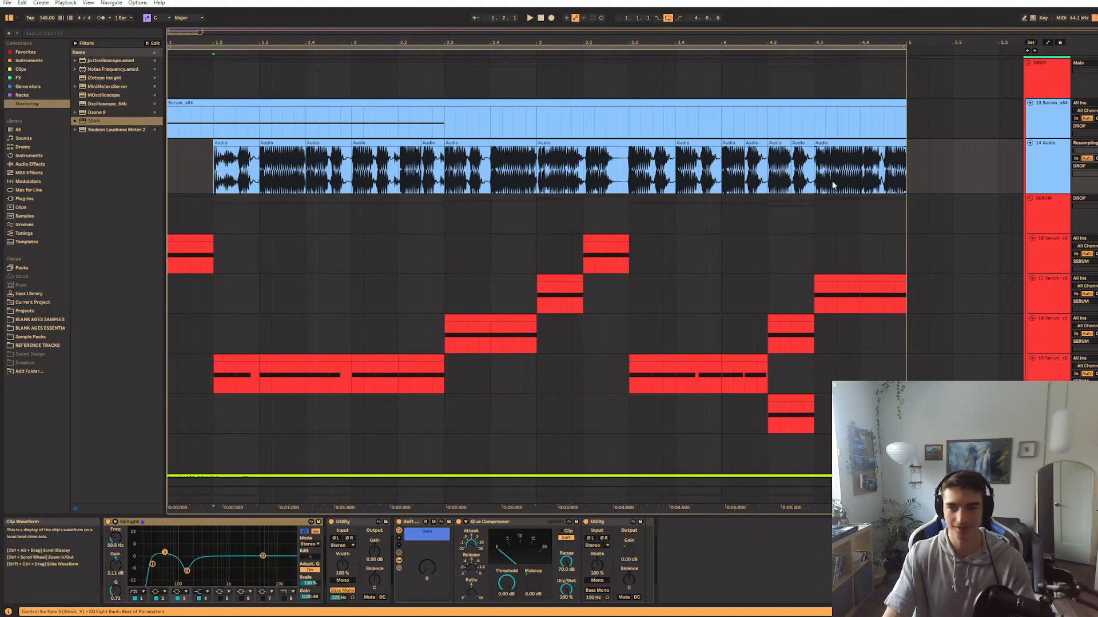
key("space")
scroll(779, 352, "up", 3)
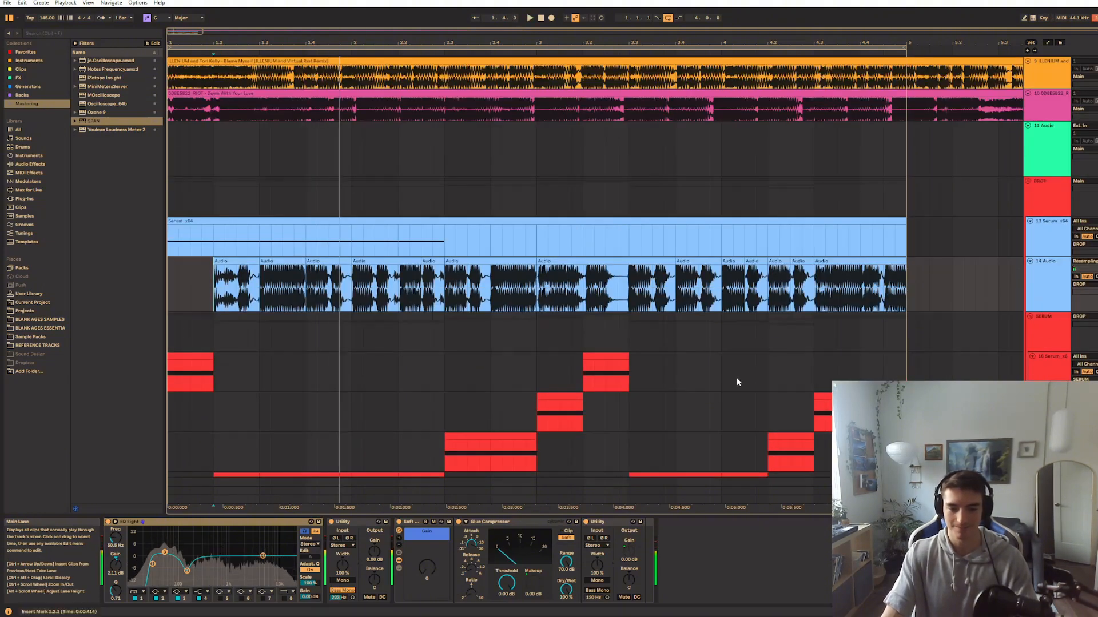
scroll(737, 382, "down", 2)
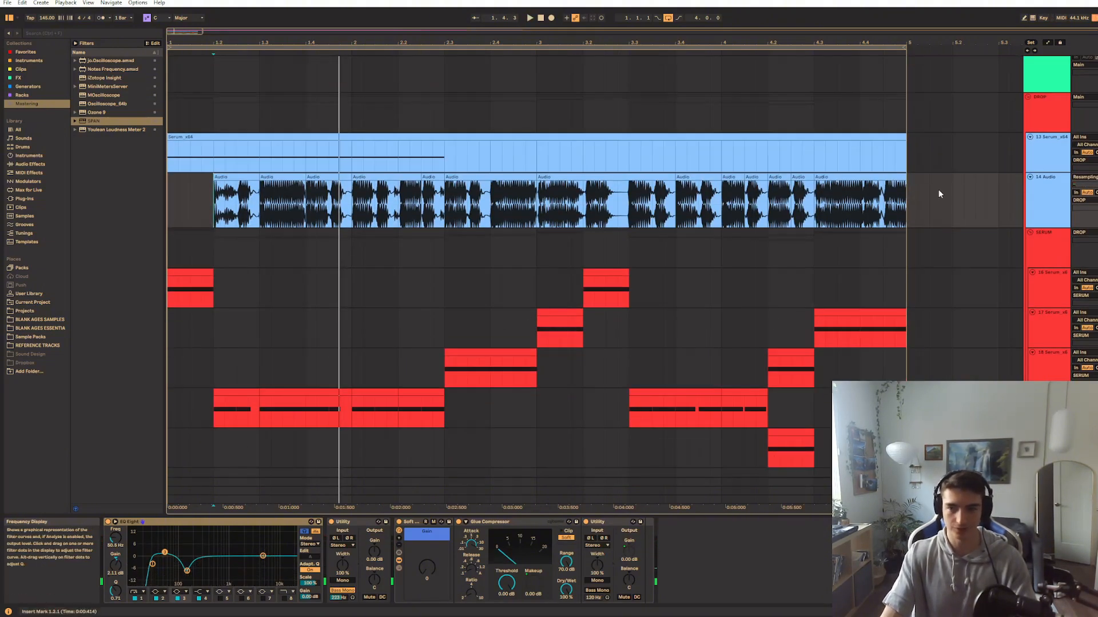
Show track 14's effects and examine the low-cut and dip bands of its first EQ Eight
left_click(1068, 200)
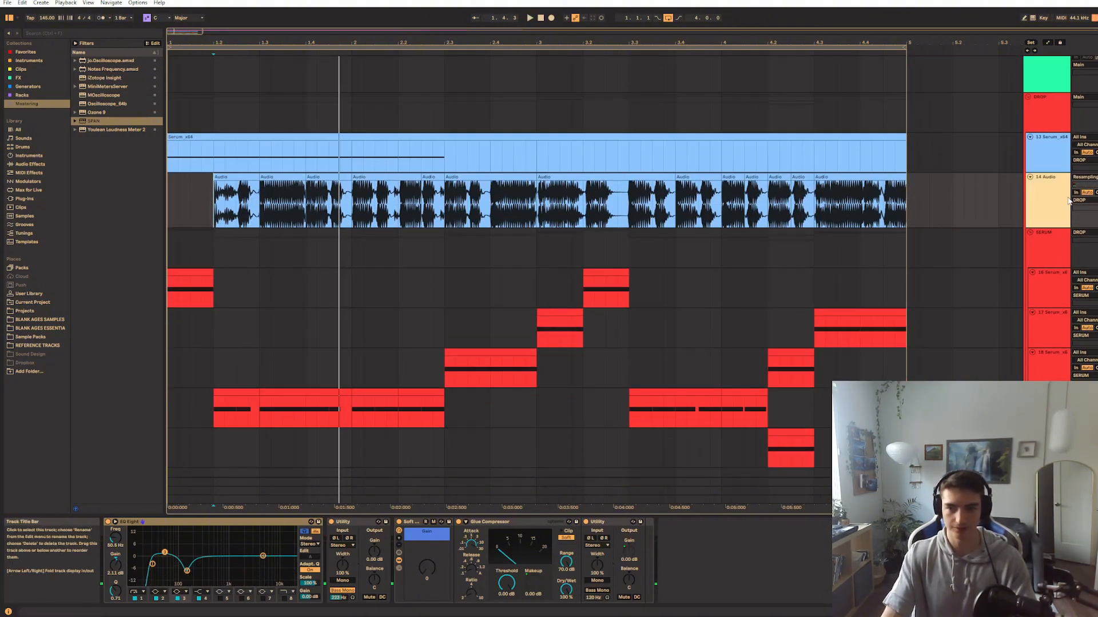
left_click(153, 567)
left_click(186, 571)
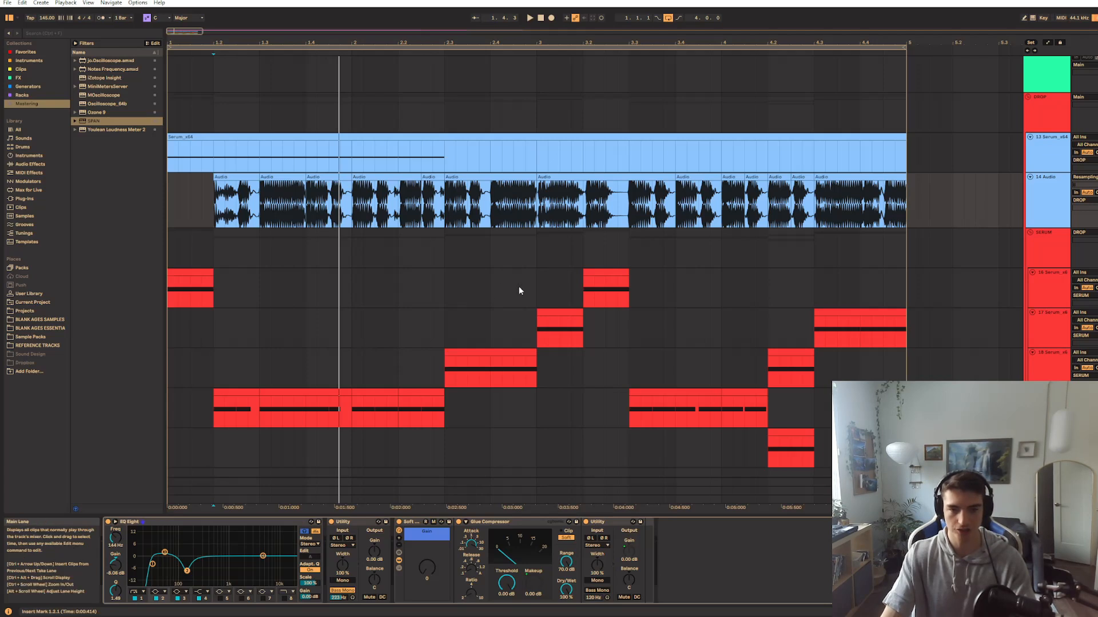
Show the SERUM group's effects and examine the low-cut band of its EQ Eight
left_click(513, 245)
left_click(210, 255)
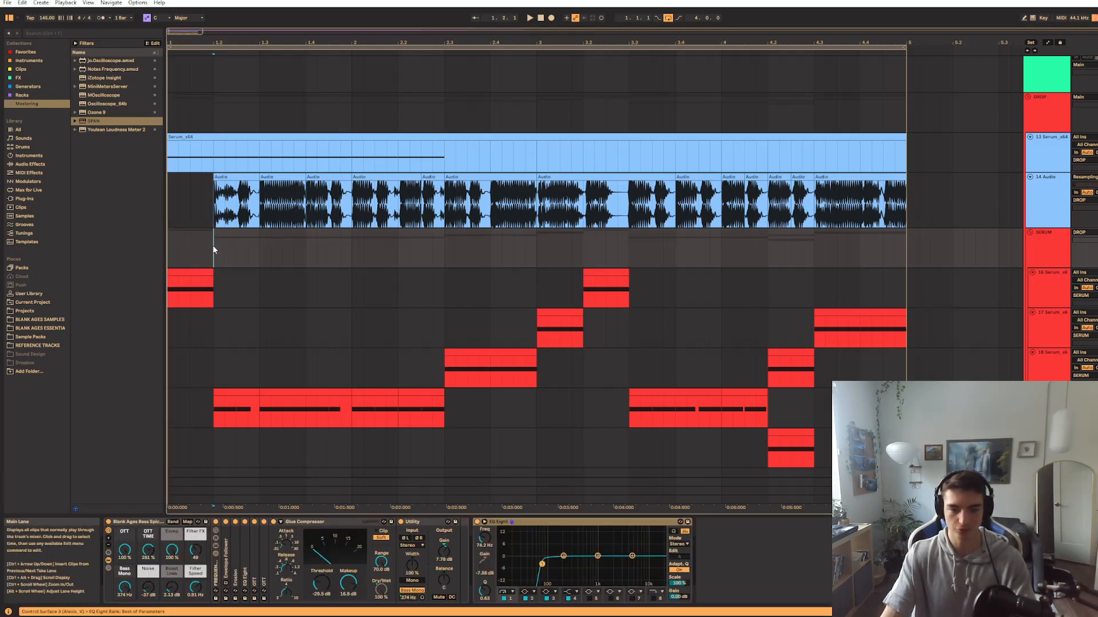
left_click(541, 565)
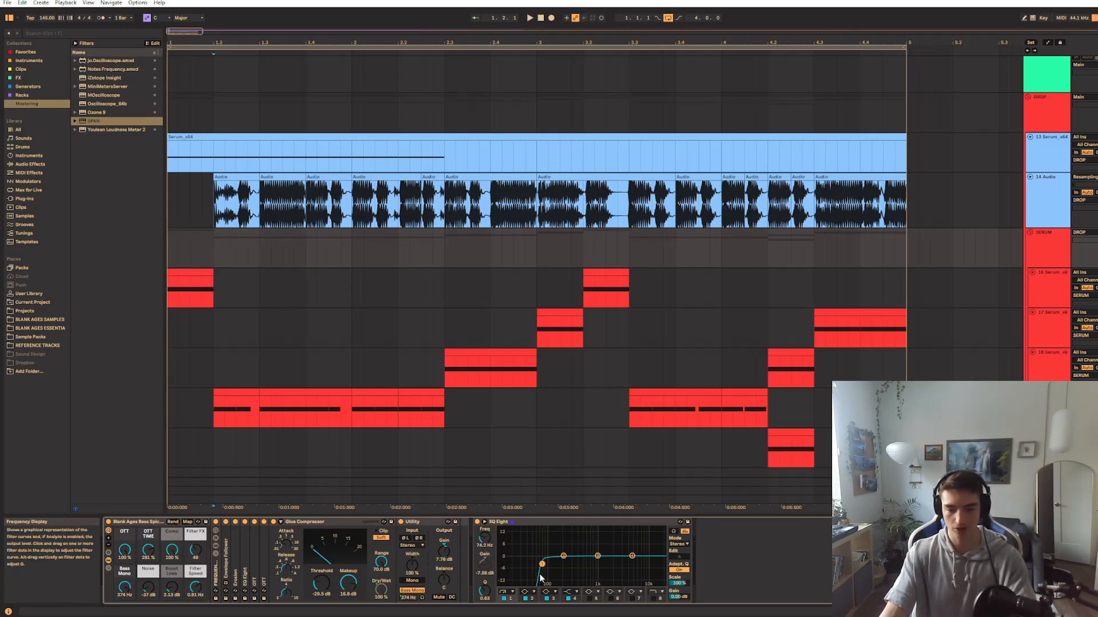
Play track 14's resampled audio from within its first clip and return to the SERUM group at 1.2
left_click(248, 212)
key("space")
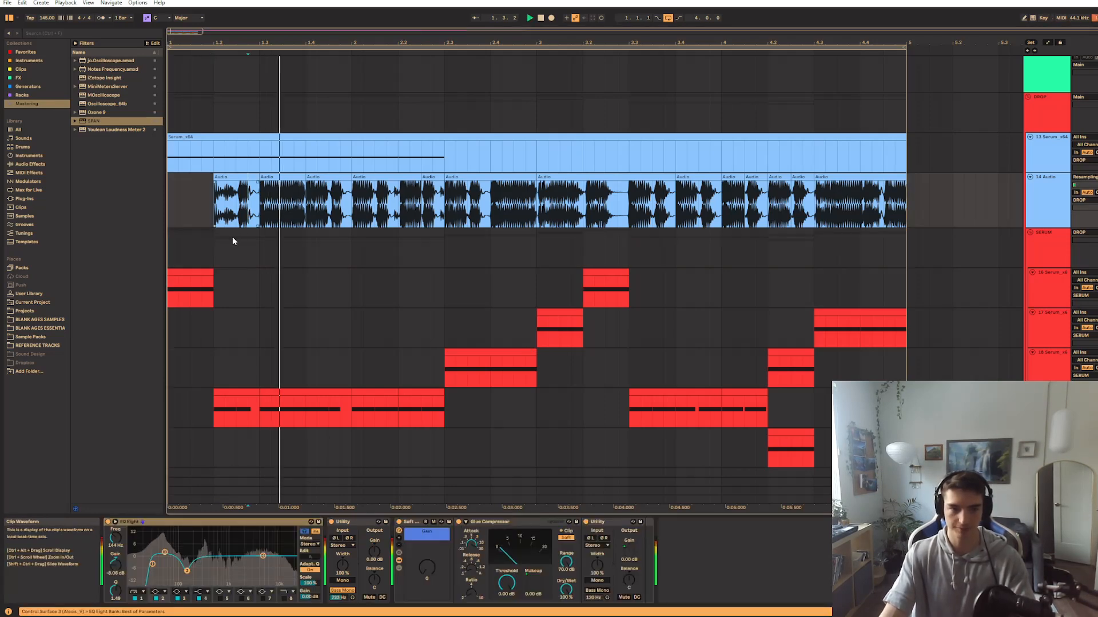
left_click(210, 260)
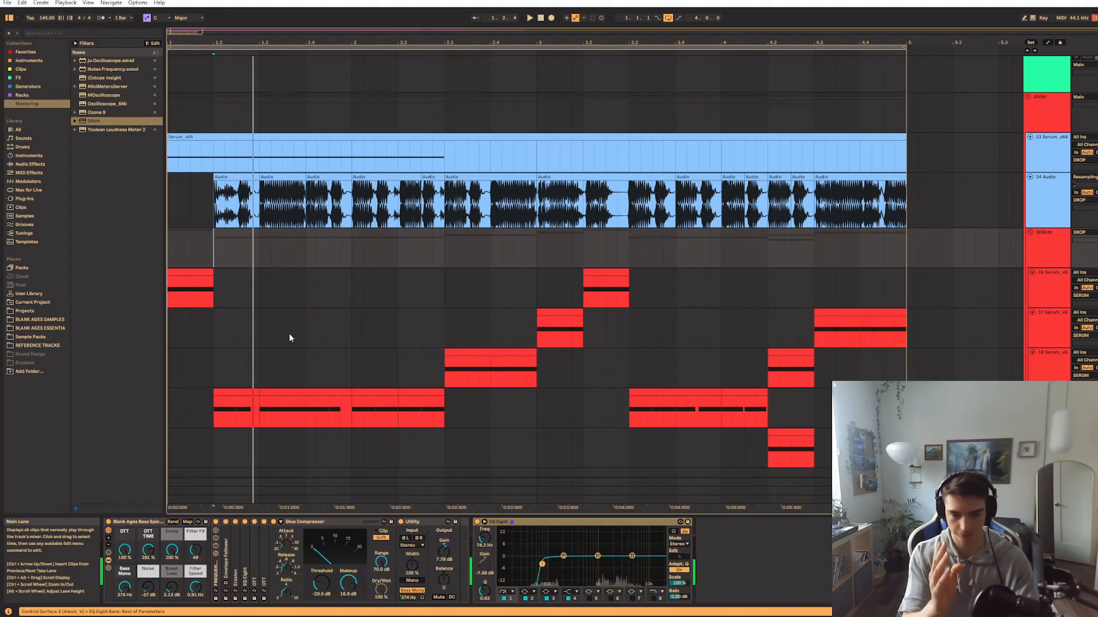
Toggle the Blank Ages bass rack on the SERUM group and play the basses from 1.2 to audition the group processing
left_click(1034, 259)
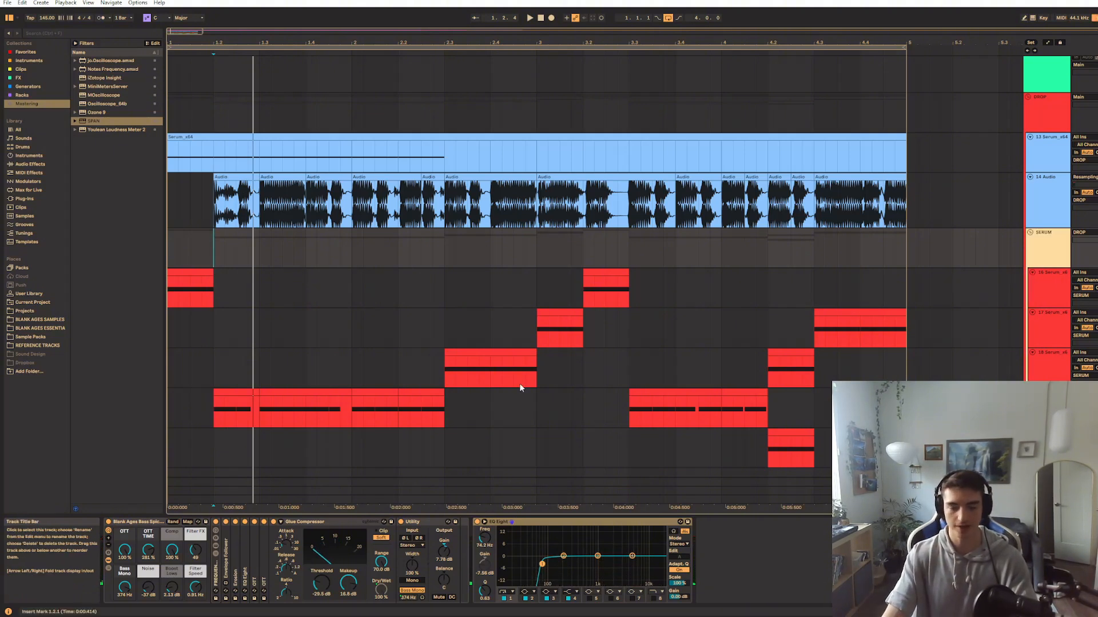
left_click(110, 523)
key("space")
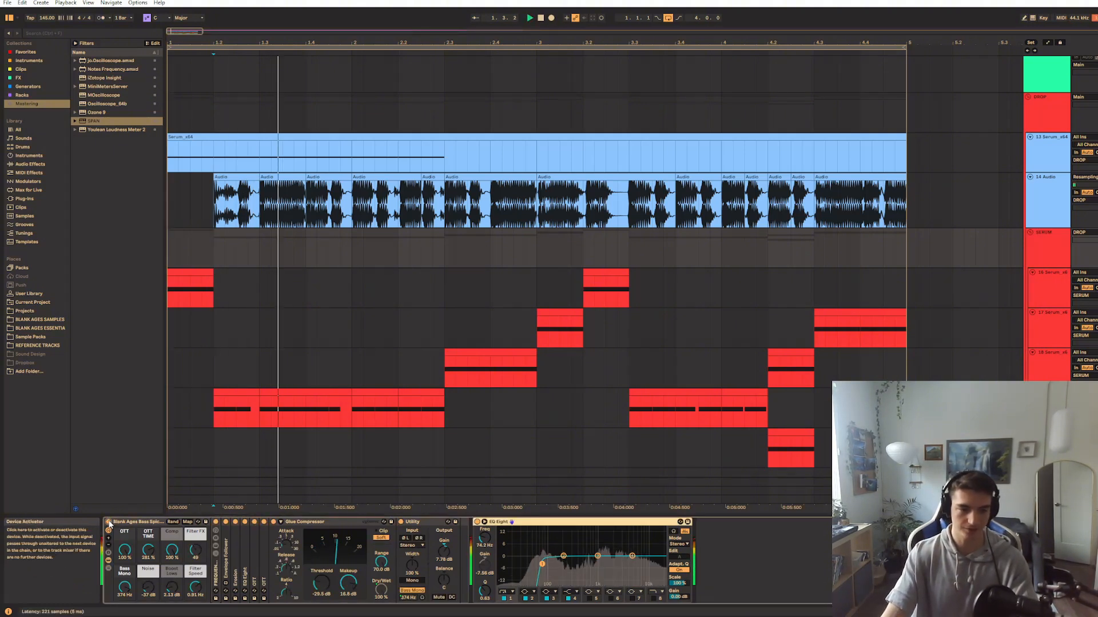
key("space")
key("space")
key("space")
left_click_drag(303, 248, 367, 72)
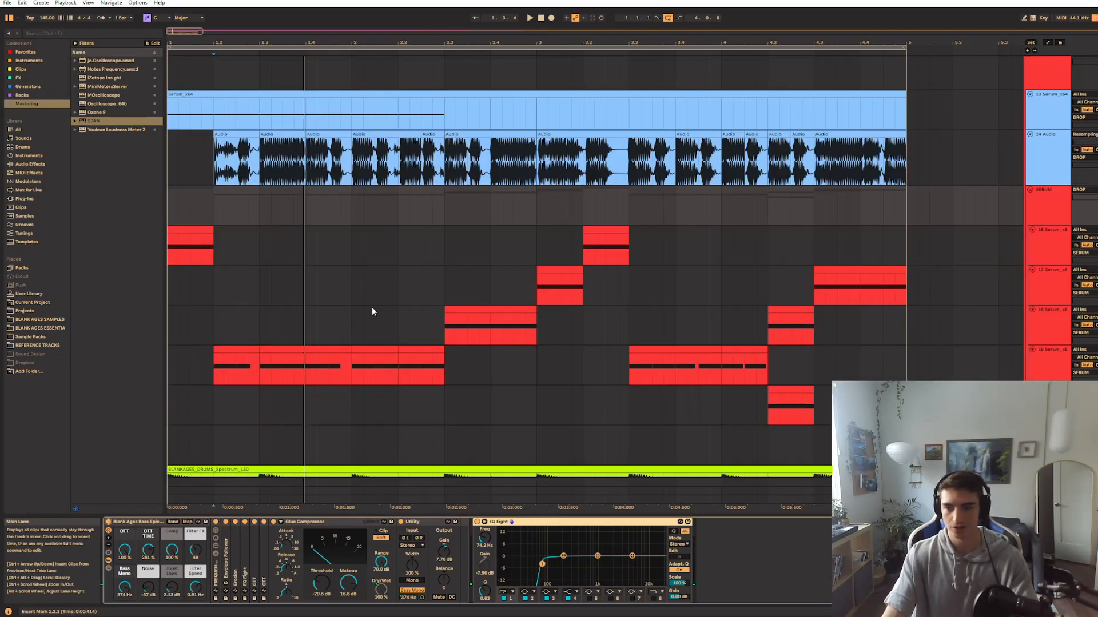
left_click_drag(380, 325, 417, 328)
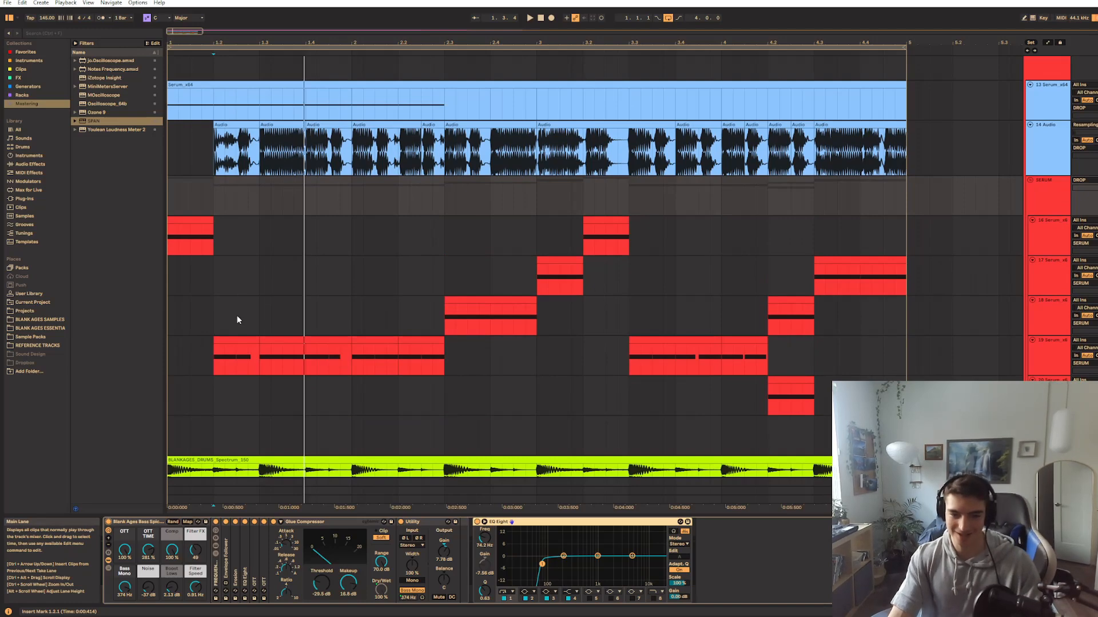
scroll(337, 274, "down", 3)
left_click_drag(344, 275, 554, 295)
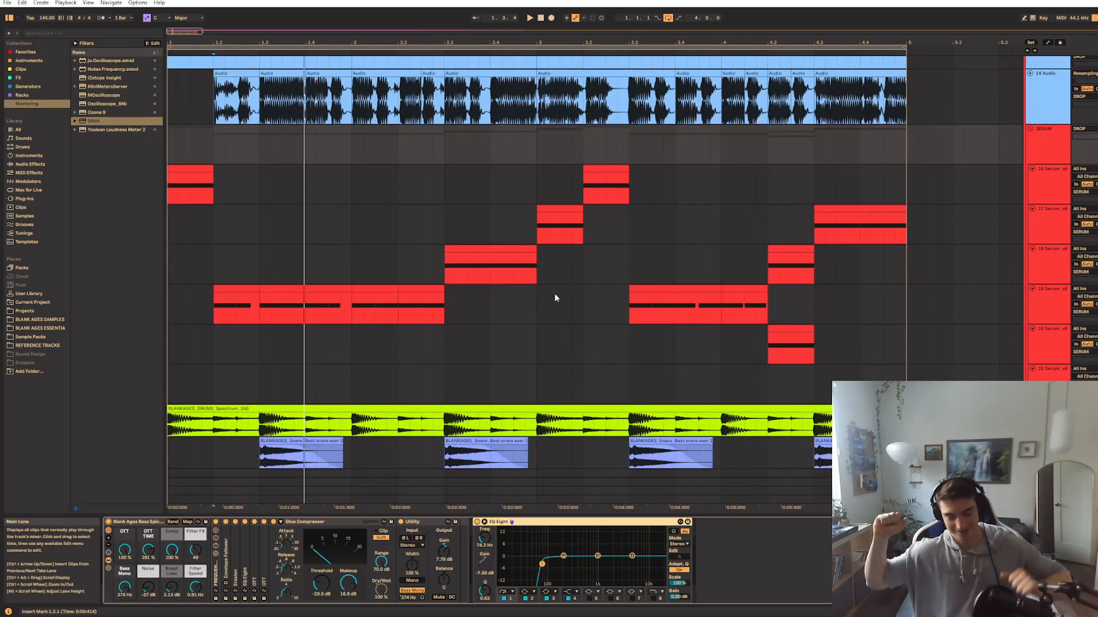